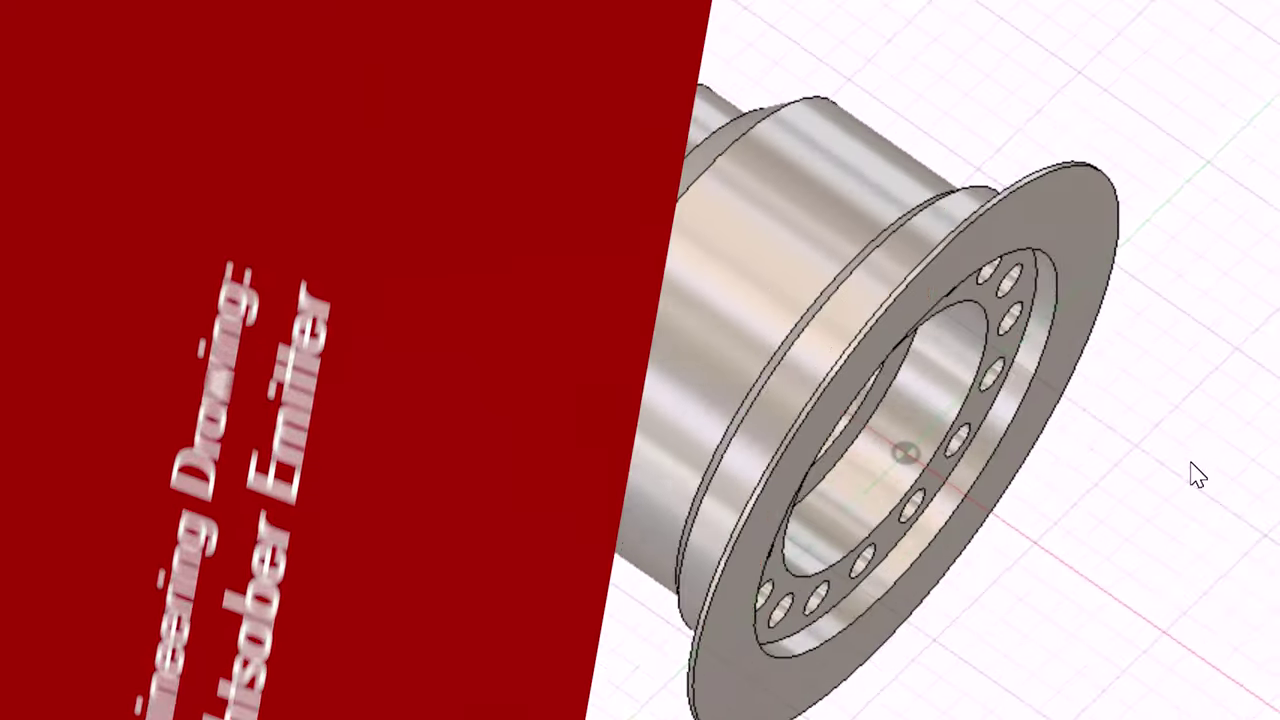
# - Orbit and zoom around the ring and lightsaber sample models to inspect them
pyautogui.keyDown('shift'); pyautogui.moveTo(1194, 471); pyautogui.dragTo(1200, 394, button='middle'); pyautogui.keyUp('shift')
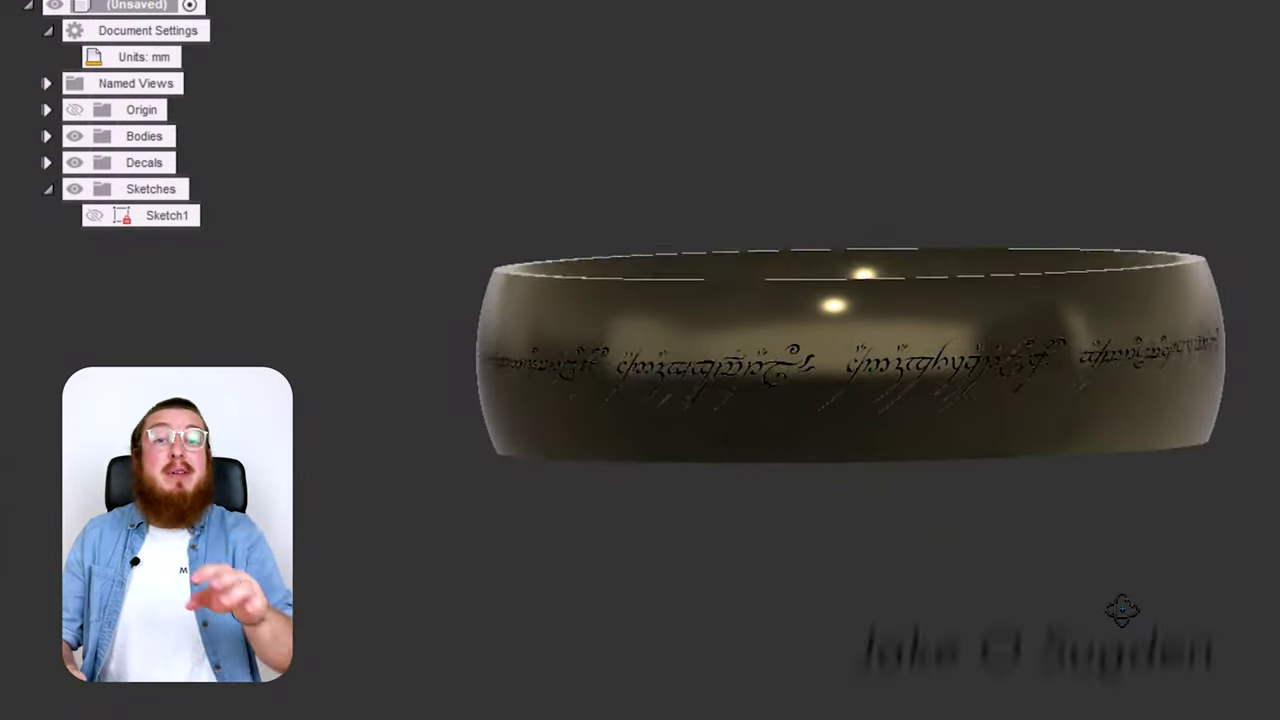
pyautogui.keyDown('shift'); pyautogui.moveTo(1122, 610); pyautogui.dragTo(1186, 606, button='middle'); pyautogui.keyUp('shift')
pyautogui.scroll(5, 1040, 485)
pyautogui.scroll(-5, 1040, 485)
pyautogui.keyDown('shift'); pyautogui.moveTo(1040, 485); pyautogui.dragTo(997, 560, button='middle'); pyautogui.keyUp('shift')
pyautogui.scroll(5, 728, 468)
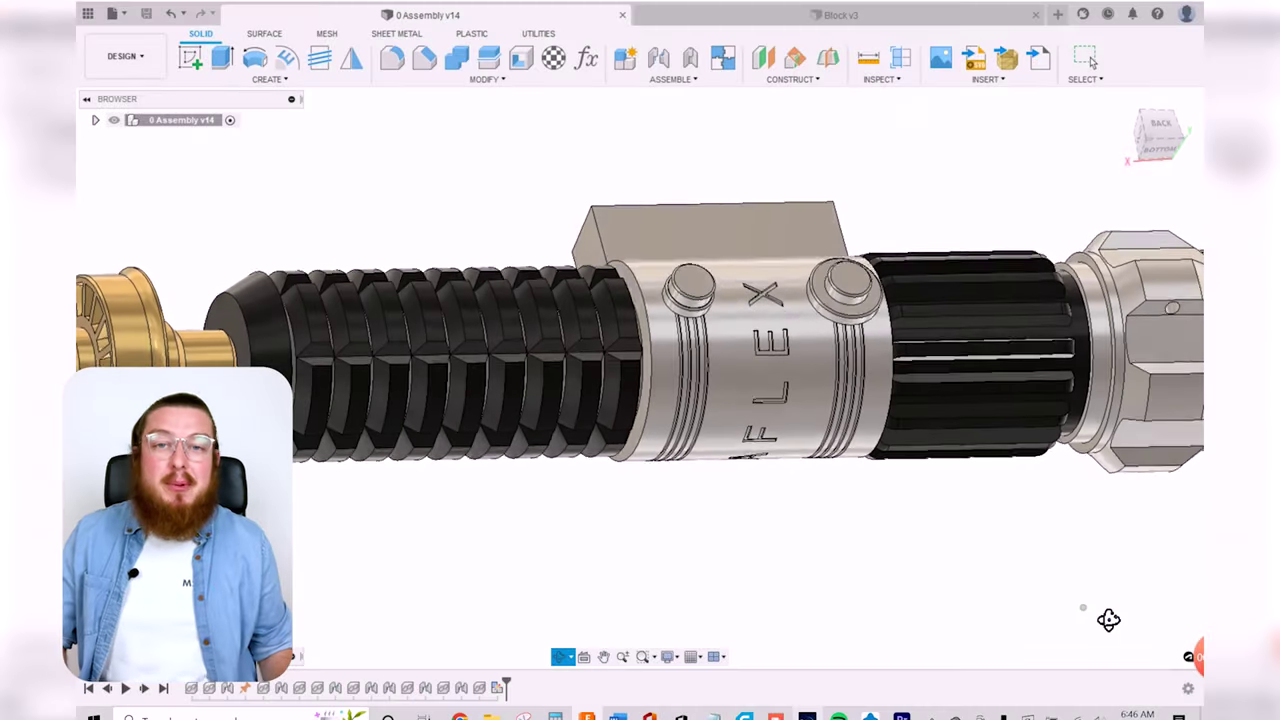
pyautogui.keyDown('shift'); pyautogui.moveTo(1109, 617); pyautogui.dragTo(1023, 291, button='middle'); pyautogui.keyUp('shift')
pyautogui.keyDown('shift'); pyautogui.moveTo(1012, 381); pyautogui.dragTo(750, 380, button='middle'); pyautogui.keyUp('shift')
pyautogui.scroll(3, 745, 370)
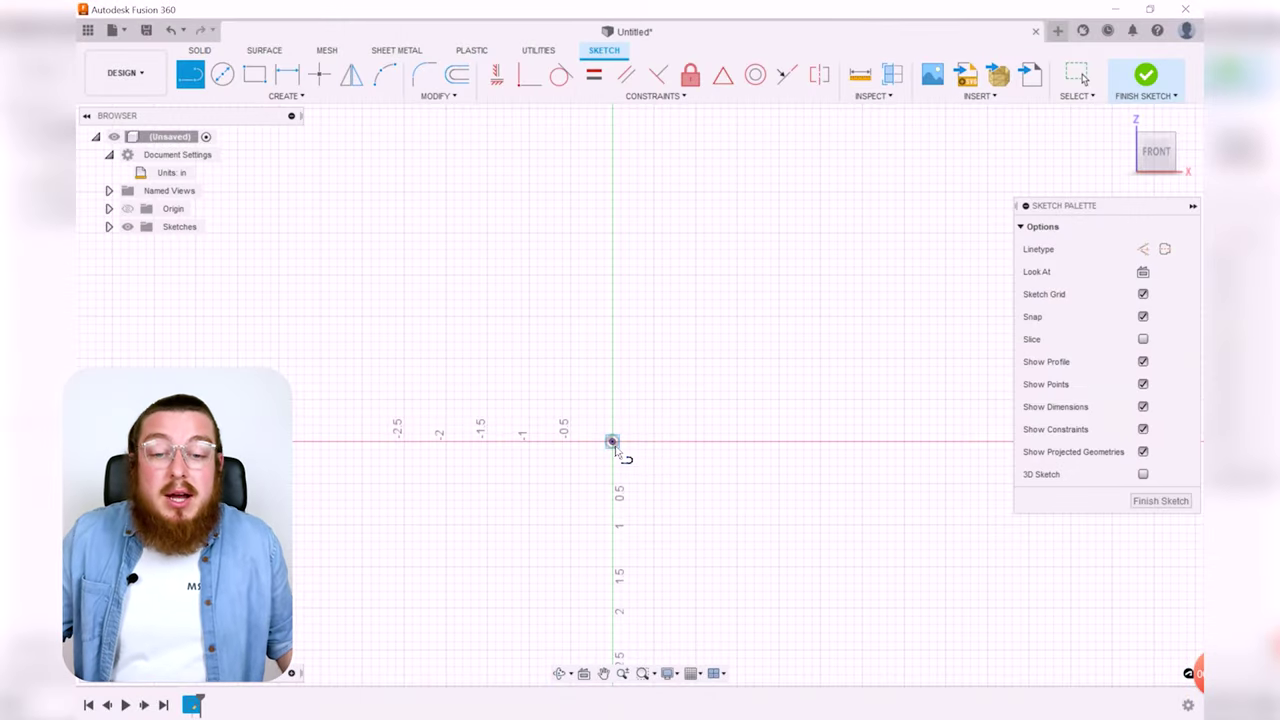
# - Draw the bottom edge from the origin, then the 0.900 in rise and a short chamfer
pyautogui.click(613, 443)
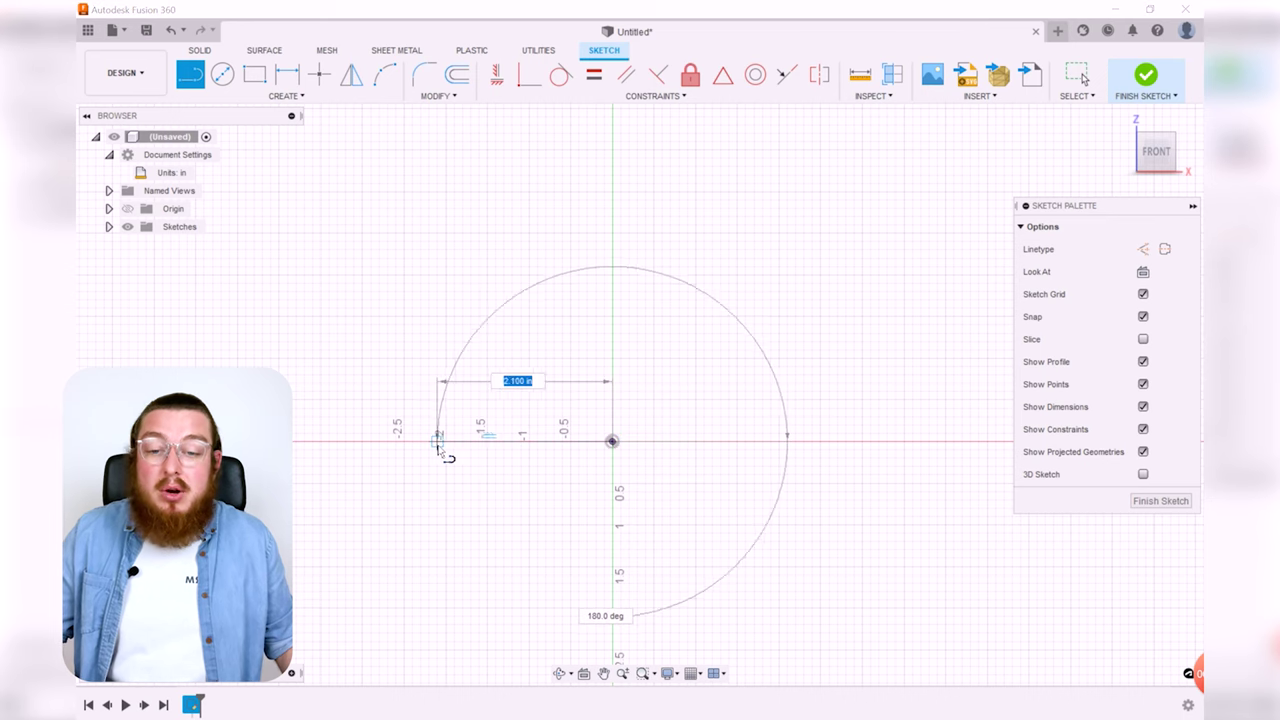
pyautogui.click(413, 443)
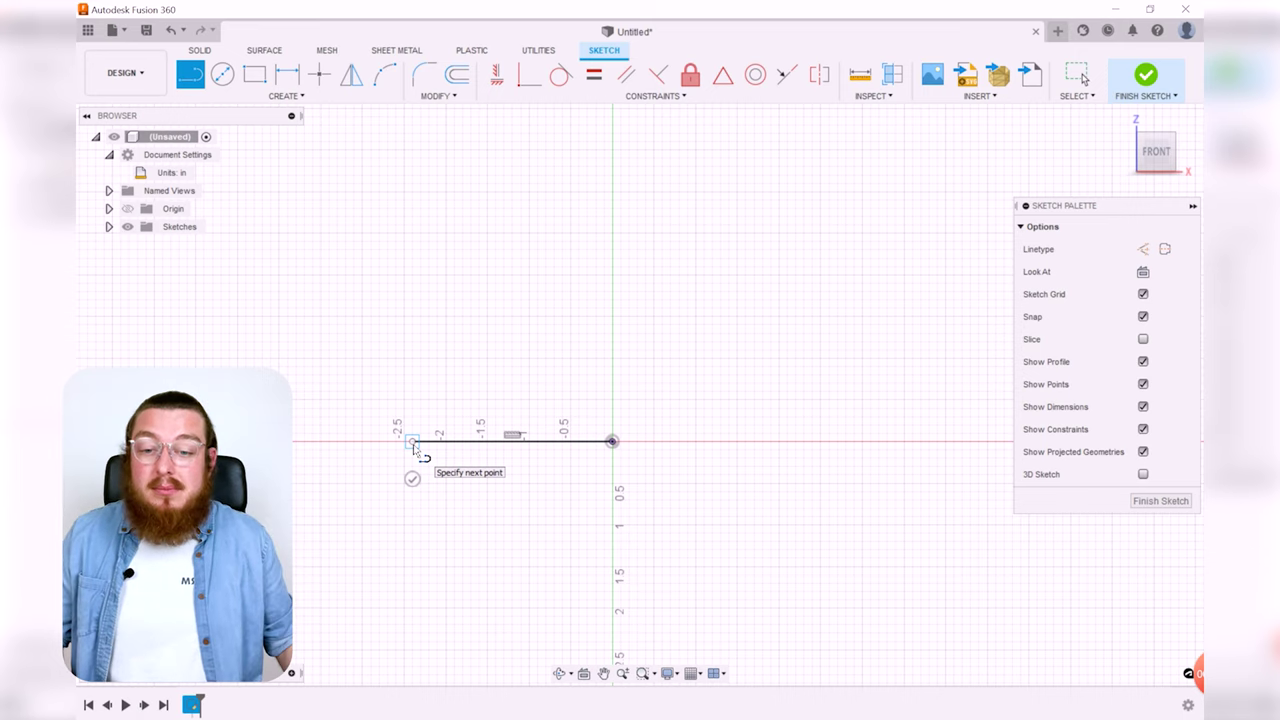
pyautogui.click(413, 441)
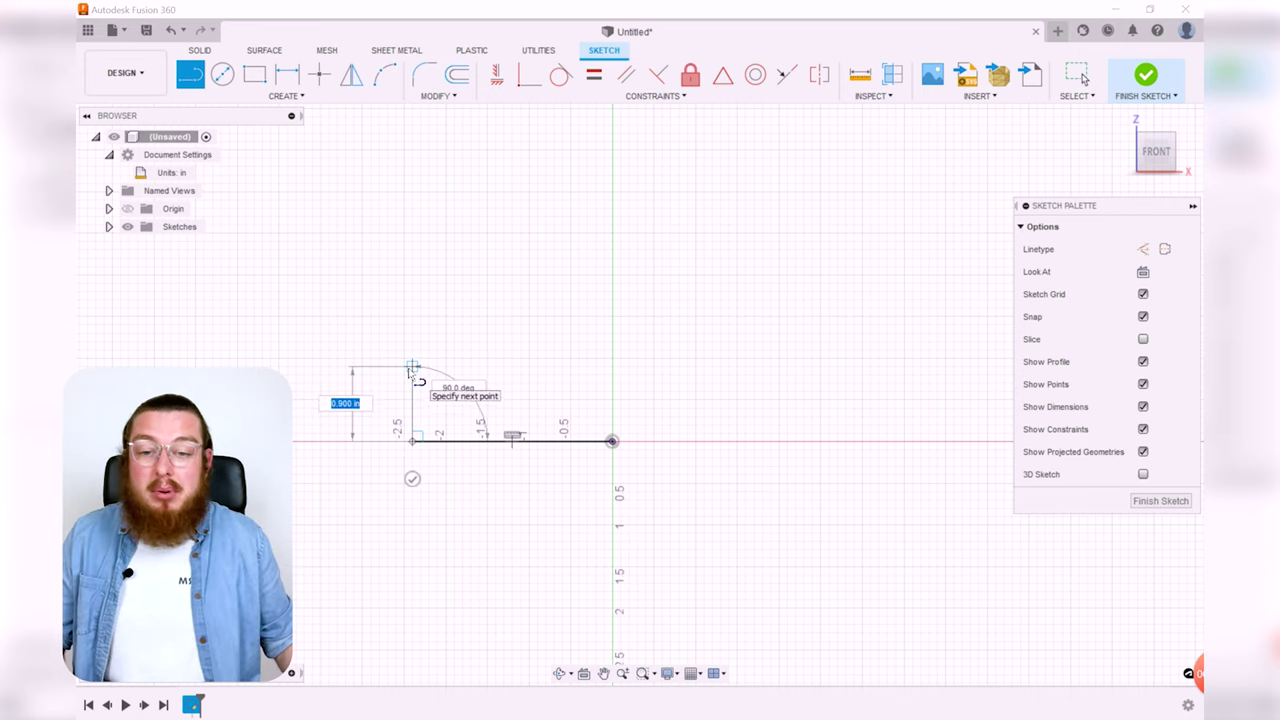
pyautogui.click(412, 368)
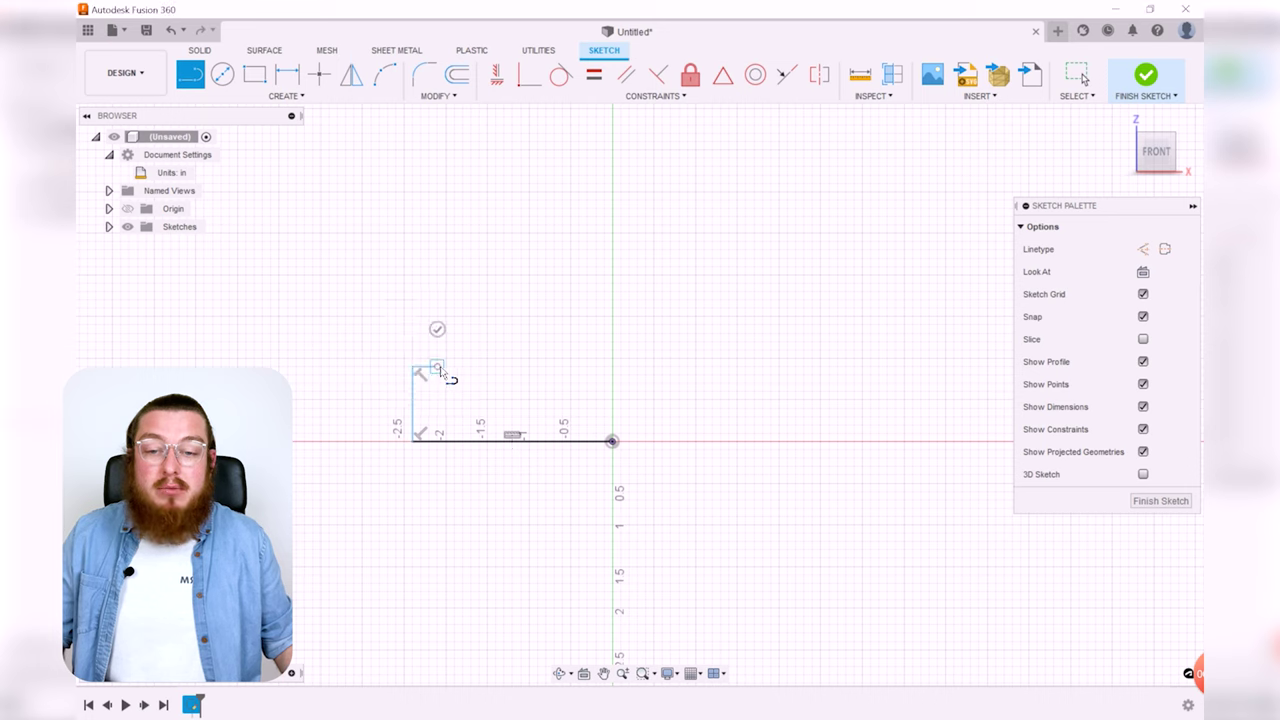
pyautogui.click(436, 352)
pyautogui.click(462, 317)
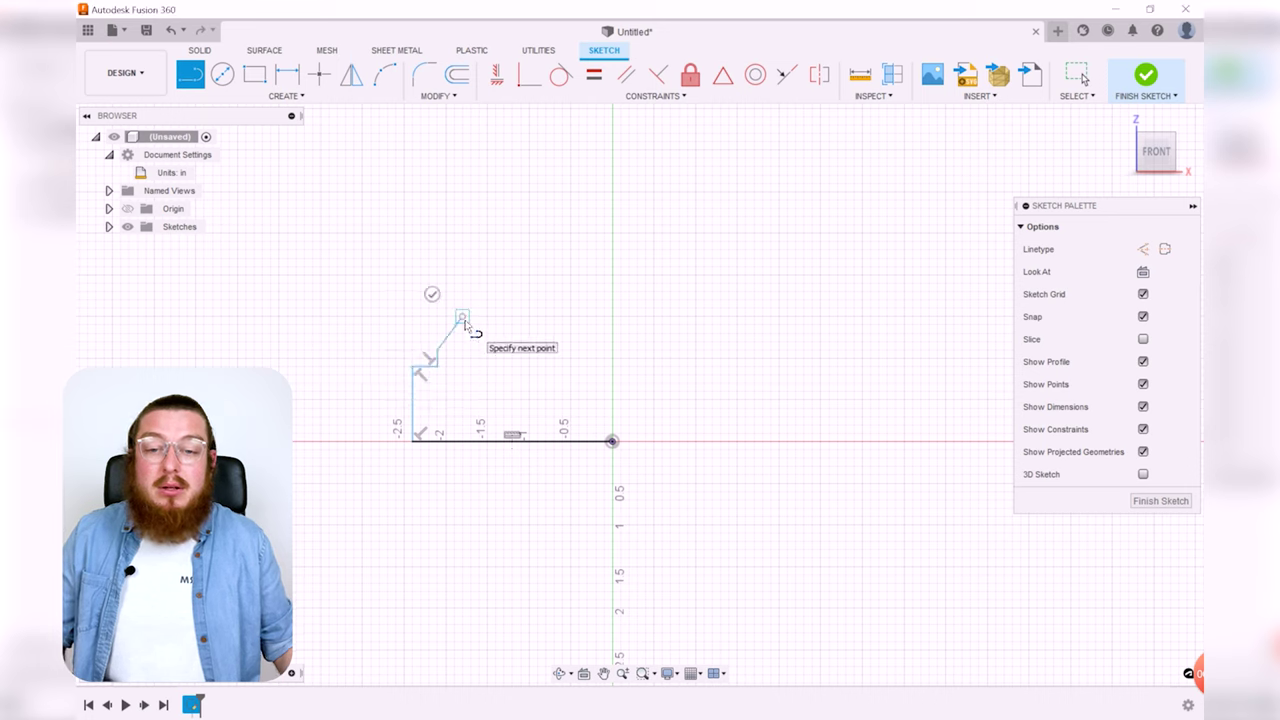
# - Add the 0.600 in step, steep diagonal and 0.300 in top ledge, closing at the origin
pyautogui.click(495, 318)
pyautogui.click(495, 293)
pyautogui.click(549, 298)
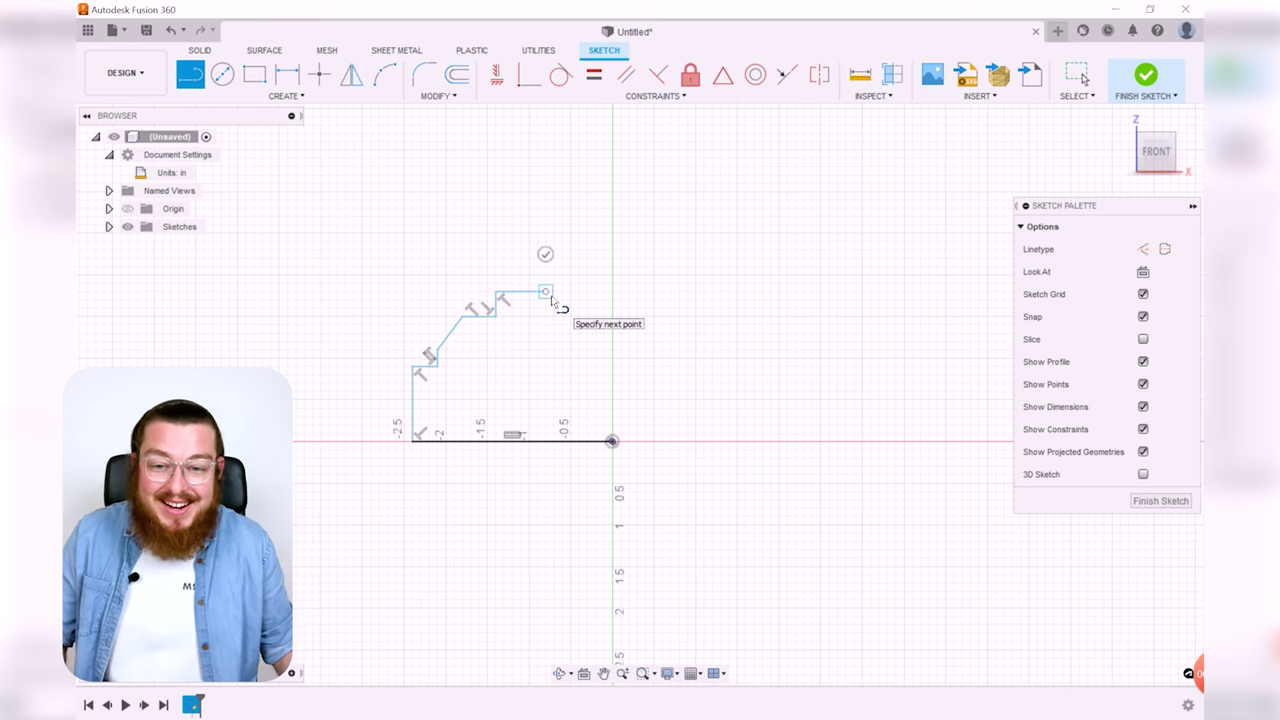
pyautogui.click(578, 225)
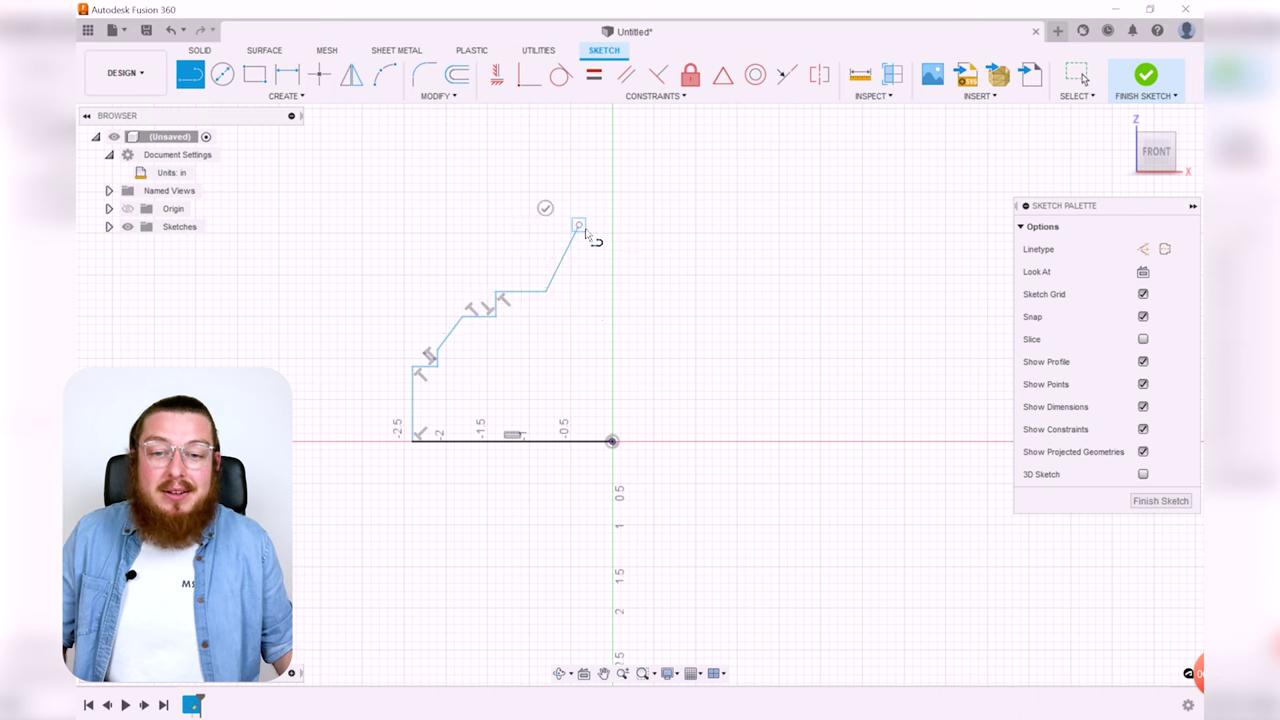
pyautogui.click(612, 225)
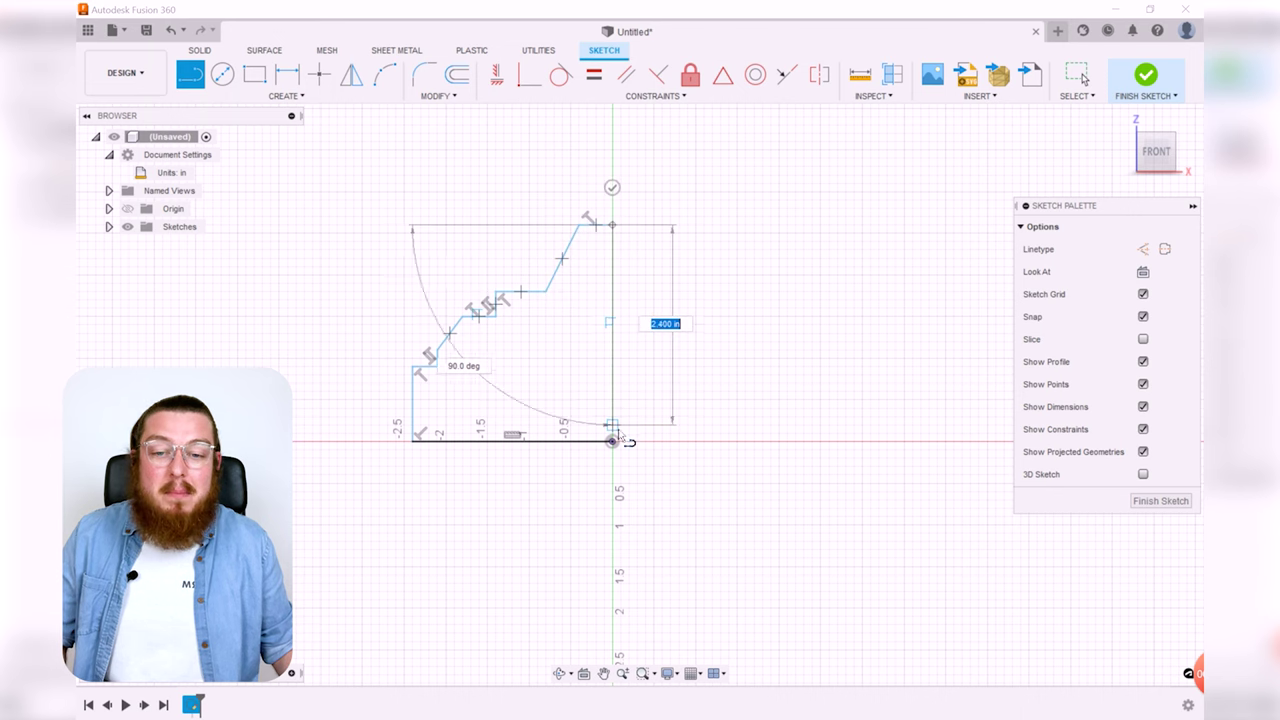
pyautogui.click(613, 442)
pyautogui.scroll(3, 700, 490)
pyautogui.press('Escape')
# - Drag the diagonals and step corner to widen and reposition the profile's steps
pyautogui.moveTo(580, 316); pyautogui.dragTo(610, 316)
pyautogui.moveTo(490, 347); pyautogui.dragTo(537, 348)
pyautogui.click(433, 406)
pyautogui.moveTo(435, 410)
pyautogui.mouseDown()
pyautogui.moveTo(446, 398)
pyautogui.moveTo(424, 423)
pyautogui.mouseUp()
pyautogui.click(452, 383)
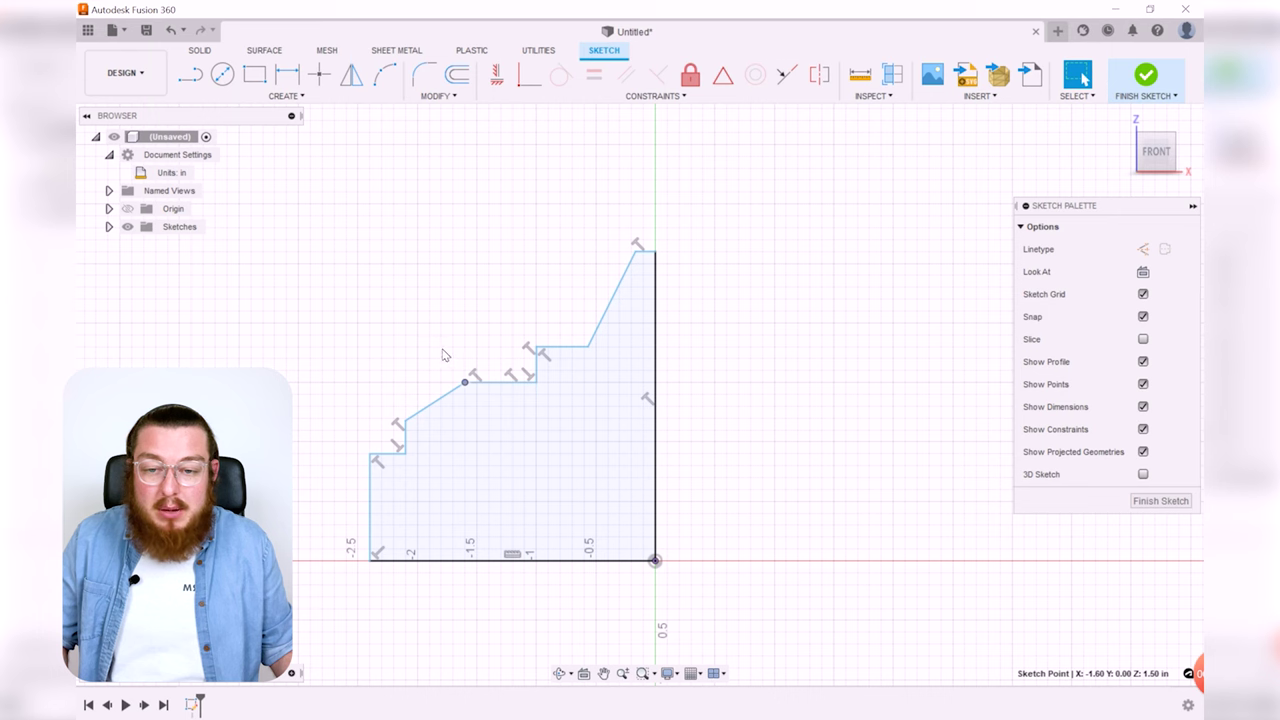
pyautogui.click(372, 348)
# - Inspect the right vertical and bottom lines, noting the bottom line's 2.40 in length
pyautogui.scroll(2, 822, 397)
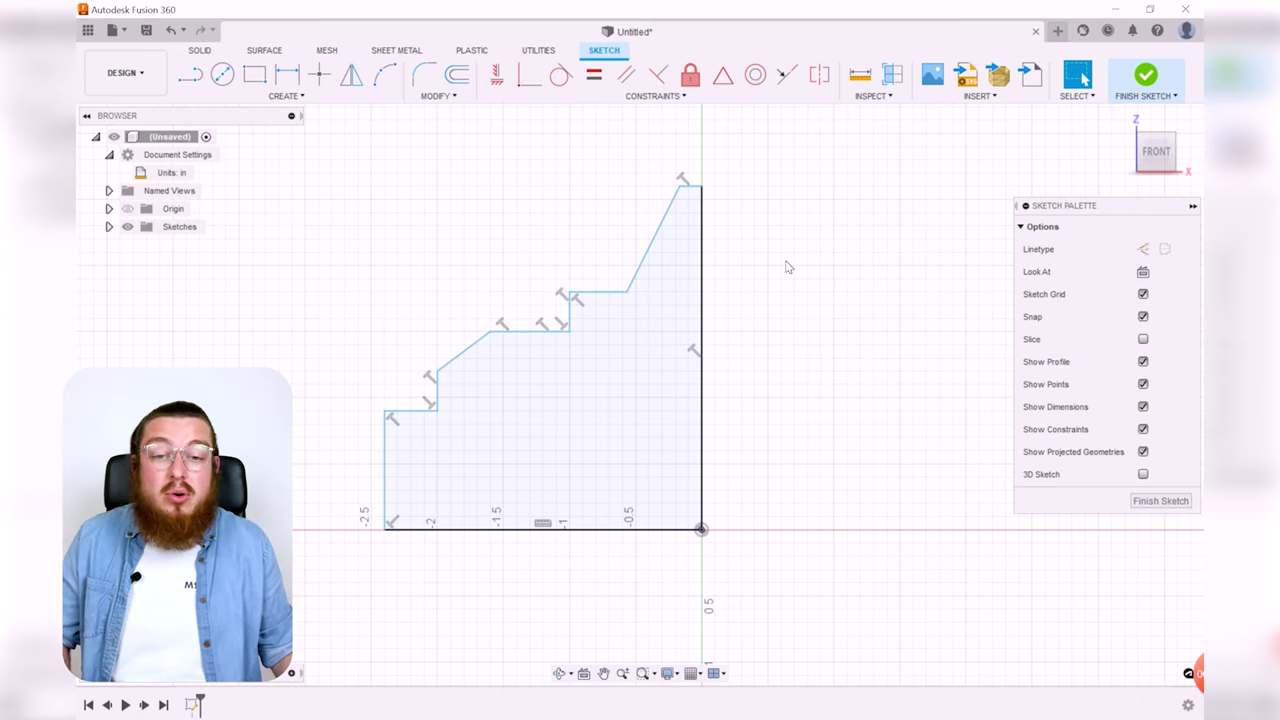
pyautogui.click(703, 238)
pyautogui.click(832, 260)
pyautogui.click(640, 529)
pyautogui.click(792, 421)
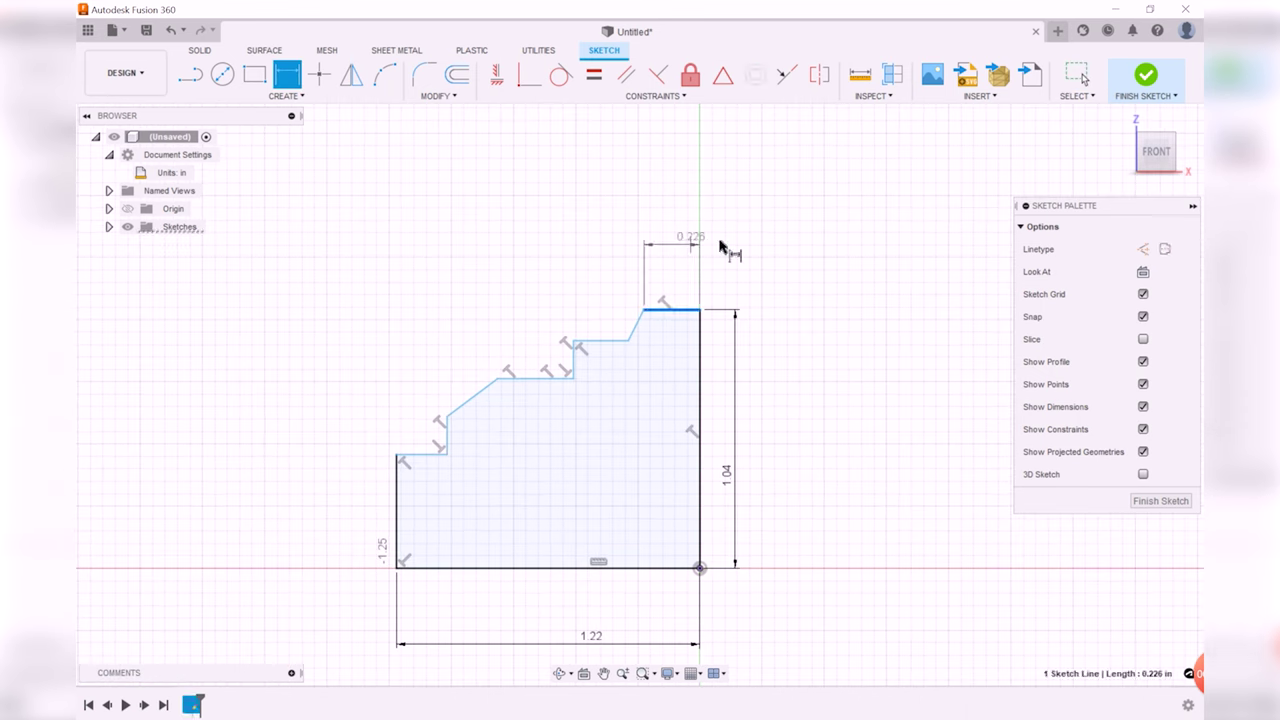
# - Dimension the 1.04 height, 0.06 ledge and the 0.20, 0.55 and 0.118 step widths
pyautogui.click(688, 333)
pyautogui.click(688, 200)
pyautogui.click(640, 349)
pyautogui.click(645, 274)
pyautogui.click(515, 406)
pyautogui.click(517, 316)
pyautogui.click(388, 430)
pyautogui.click(398, 333)
pyautogui.press('Return')
pyautogui.scroll(2, 414, 457)
# - Add the 45° chamfer, heights 0.57, 0.75 and 0.81, and the 1.22 overall width
pyautogui.click(406, 520)
pyautogui.click(610, 537)
pyautogui.write('.75')
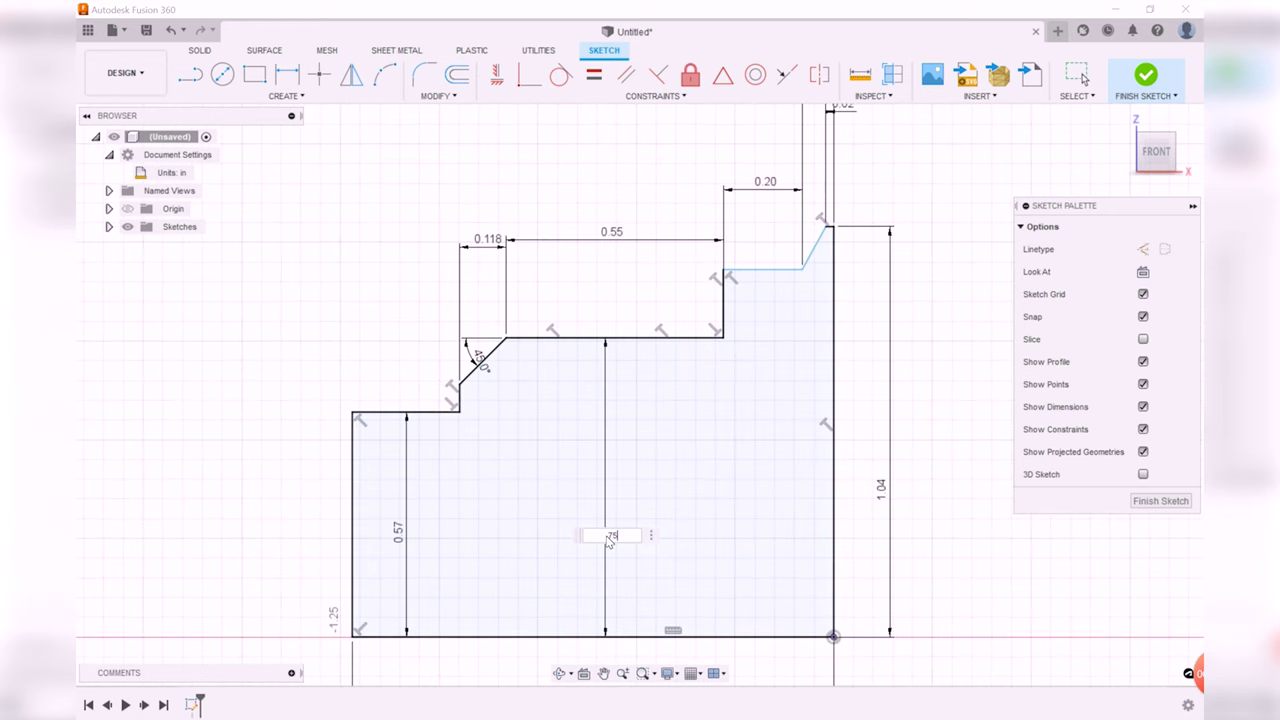
pyautogui.press('Return')
pyautogui.click(743, 566)
pyautogui.write('.81')
pyautogui.press('Return')
pyautogui.scroll(-2, 700, 450)
pyautogui.click(720, 180)
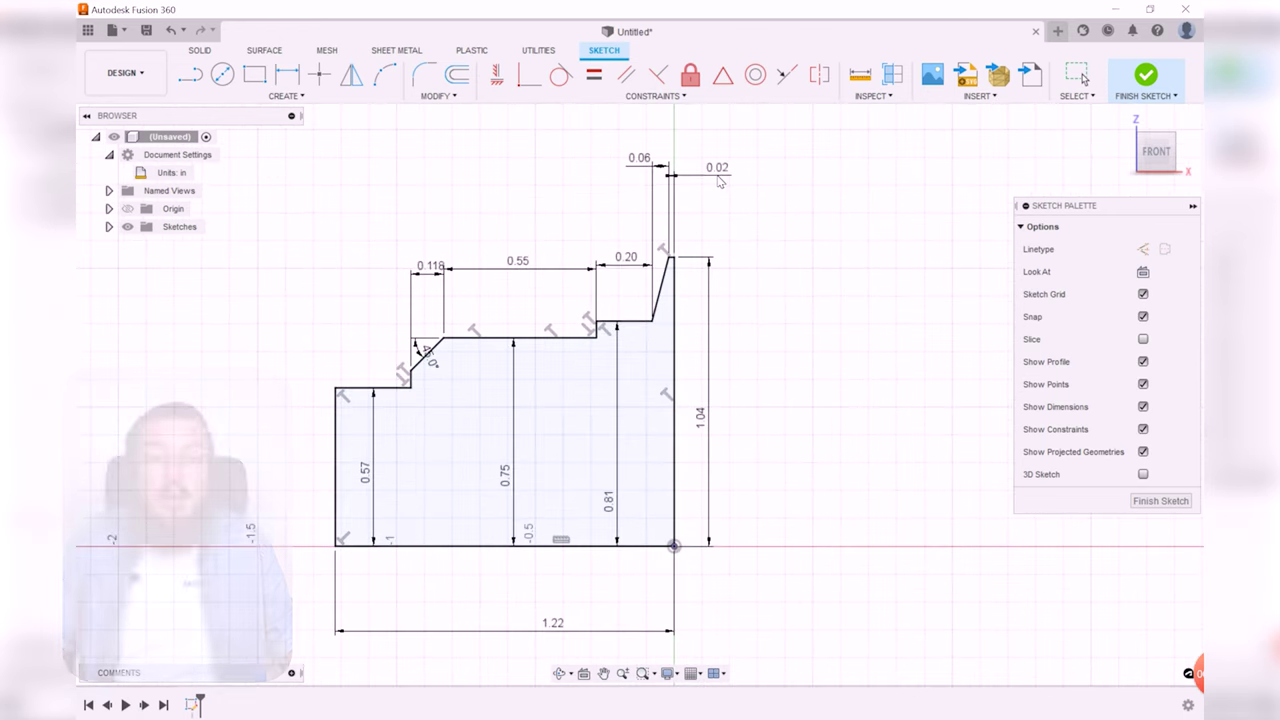
# - Reposition the 0.06, 0.55, 0.118, 45°, 0.57, 0.75, 0.81, 1.04 and 1.22 dimension labels clear of the outline
pyautogui.moveTo(640, 172); pyautogui.dragTo(620, 184)
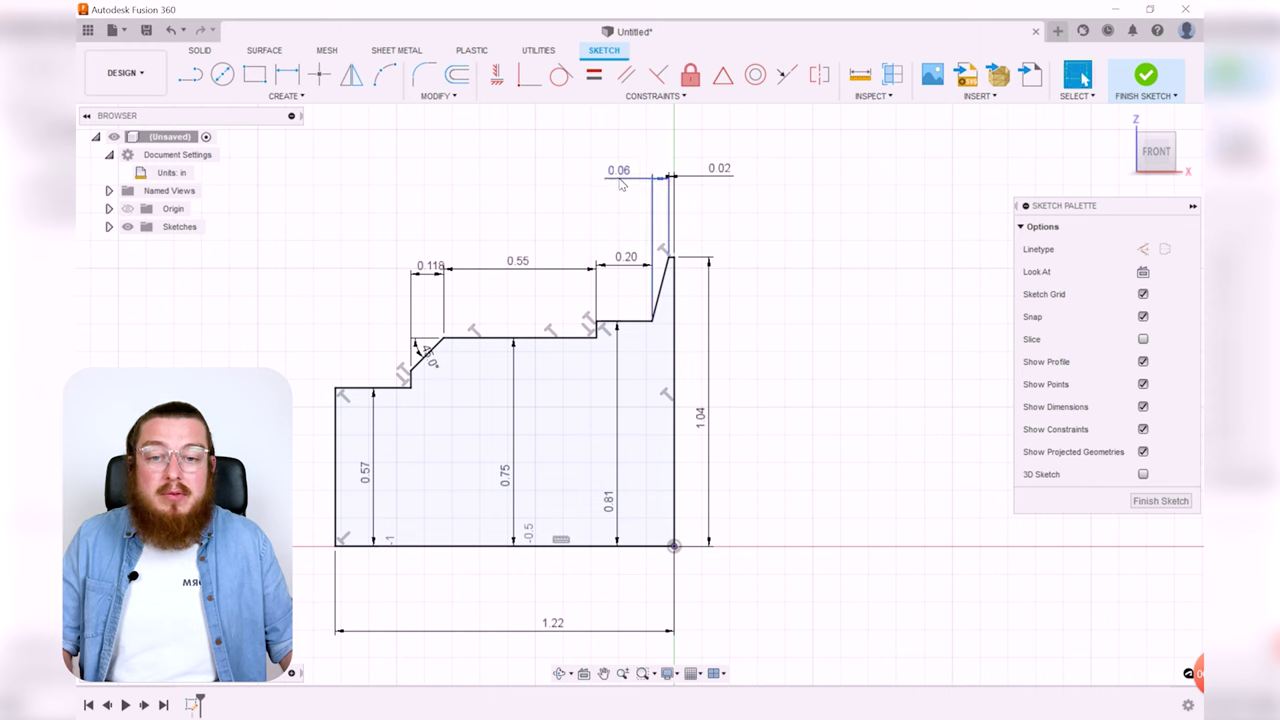
pyautogui.moveTo(522, 274); pyautogui.dragTo(528, 270)
pyautogui.moveTo(434, 271); pyautogui.dragTo(387, 260)
pyautogui.moveTo(426, 354); pyautogui.dragTo(392, 362)
pyautogui.moveTo(376, 476); pyautogui.dragTo(369, 472)
pyautogui.moveTo(527, 452); pyautogui.dragTo(533, 470)
pyautogui.moveTo(609, 500); pyautogui.dragTo(624, 466)
pyautogui.moveTo(700, 454); pyautogui.dragTo(724, 420)
pyautogui.moveTo(546, 628); pyautogui.dragTo(510, 576)
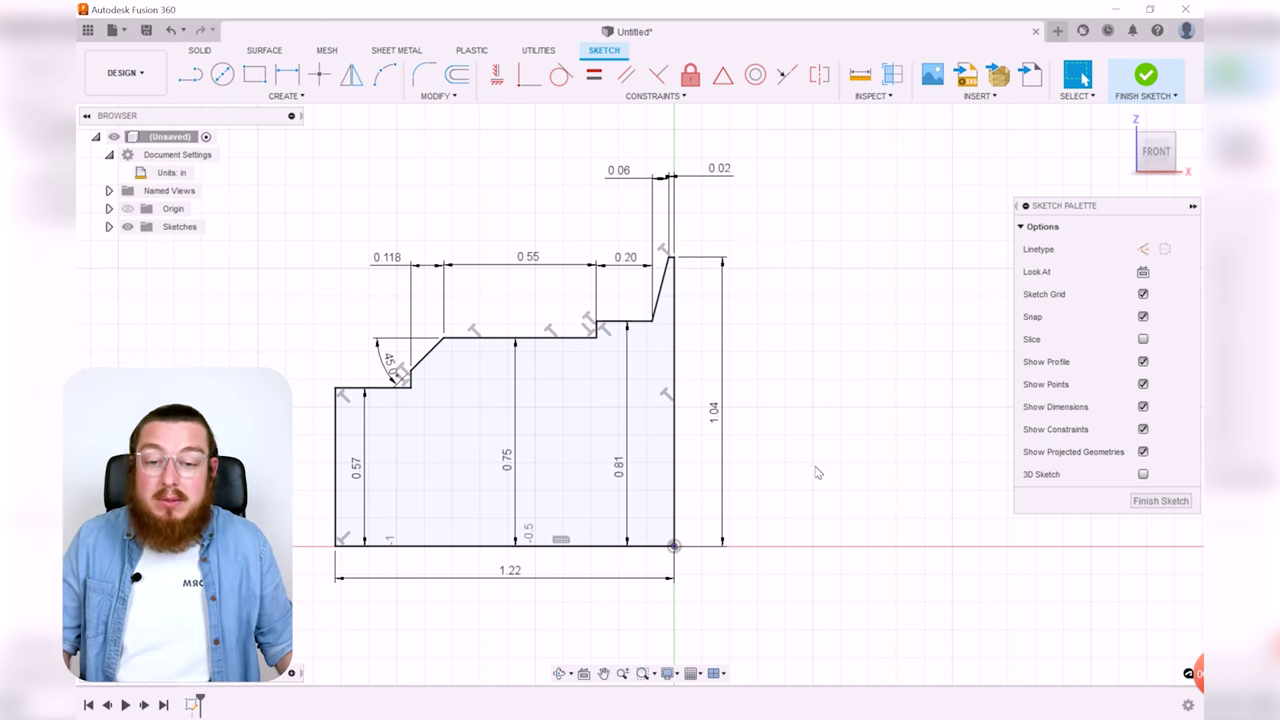
# - Recentre the view and finish the sketch
pyautogui.scroll(-2, 867, 397)
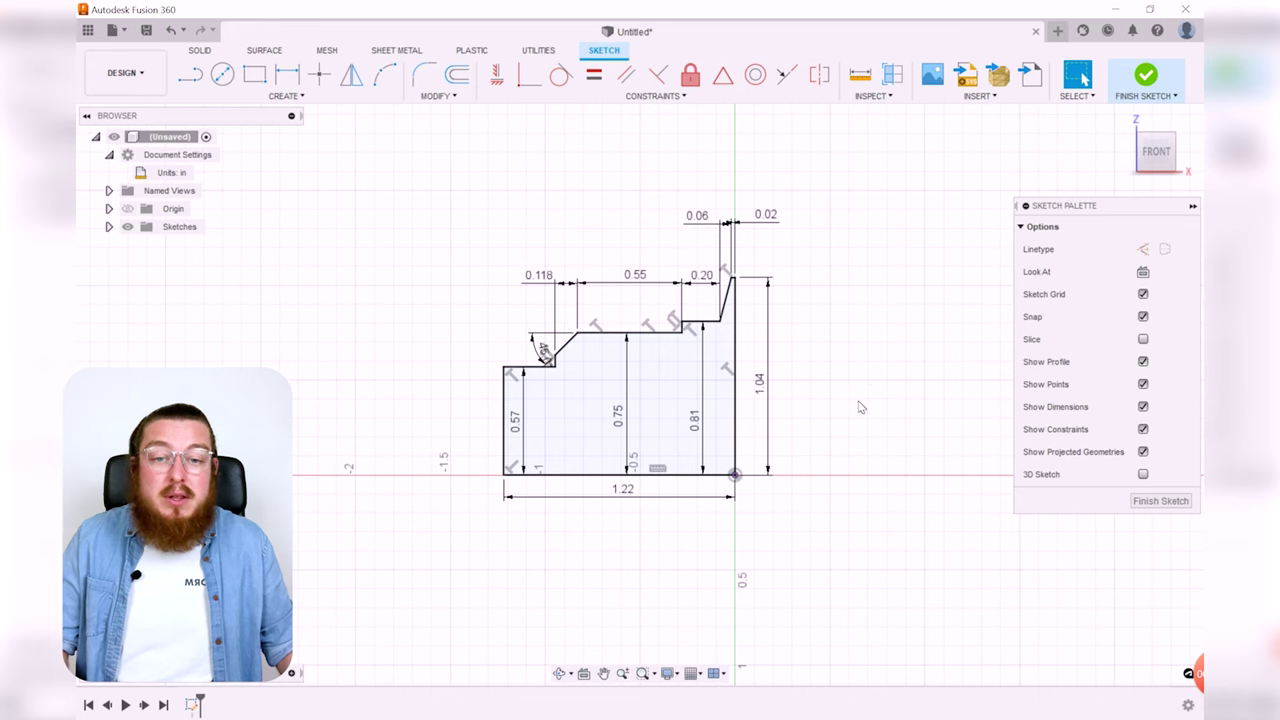
pyautogui.moveTo(860, 407); pyautogui.dragTo(820, 437, button='middle')
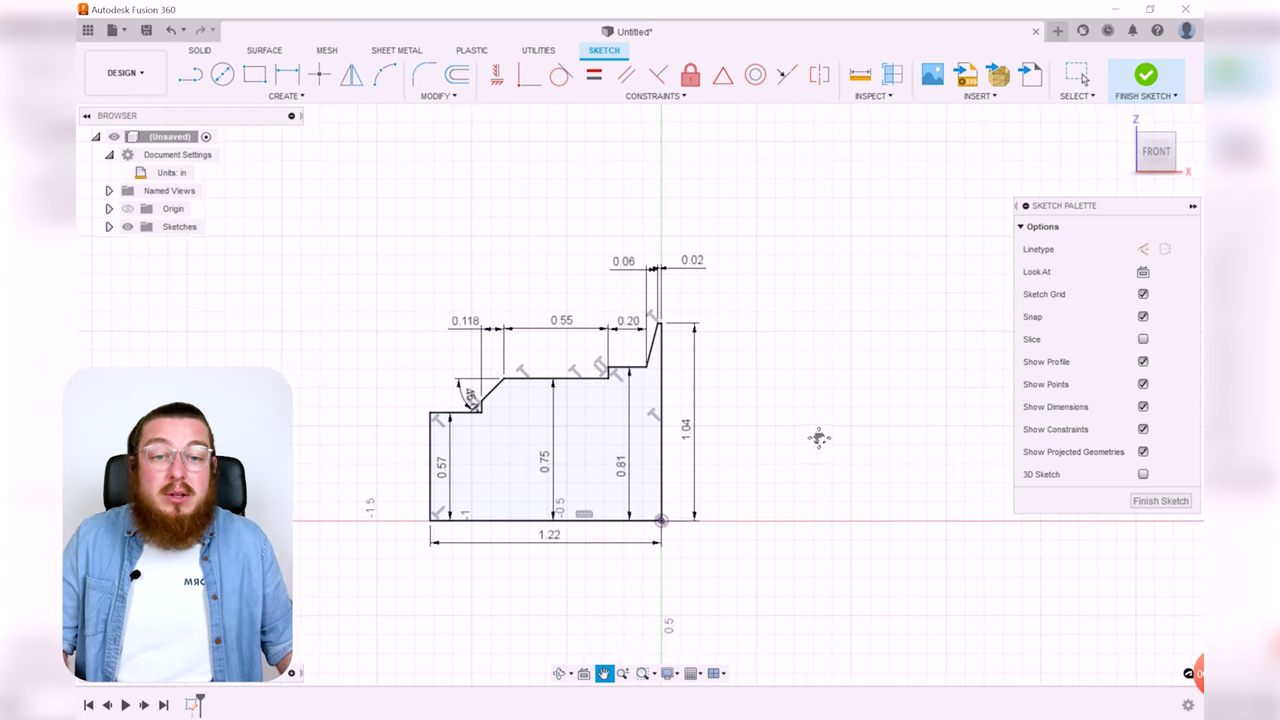
pyautogui.click(1148, 78)
# - Revolve the profile 360° about its bottom edge into a solid, then view the flange end
pyautogui.moveTo(794, 323)
pyautogui.keyDown('shift'); pyautogui.mouseDown(button='middle')
pyautogui.moveTo(737, 334)
pyautogui.moveTo(763, 363)
pyautogui.moveTo(711, 343)
pyautogui.mouseUp(button='middle'); pyautogui.keyUp('shift')
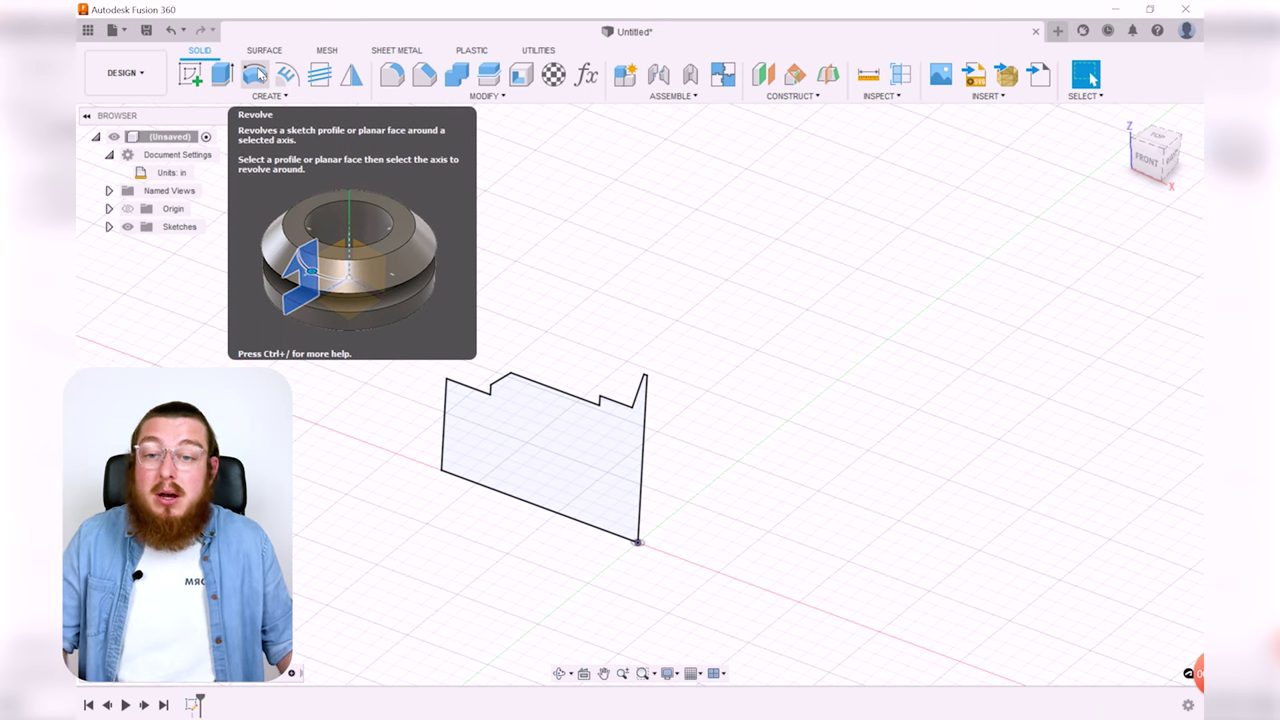
pyautogui.click(256, 74)
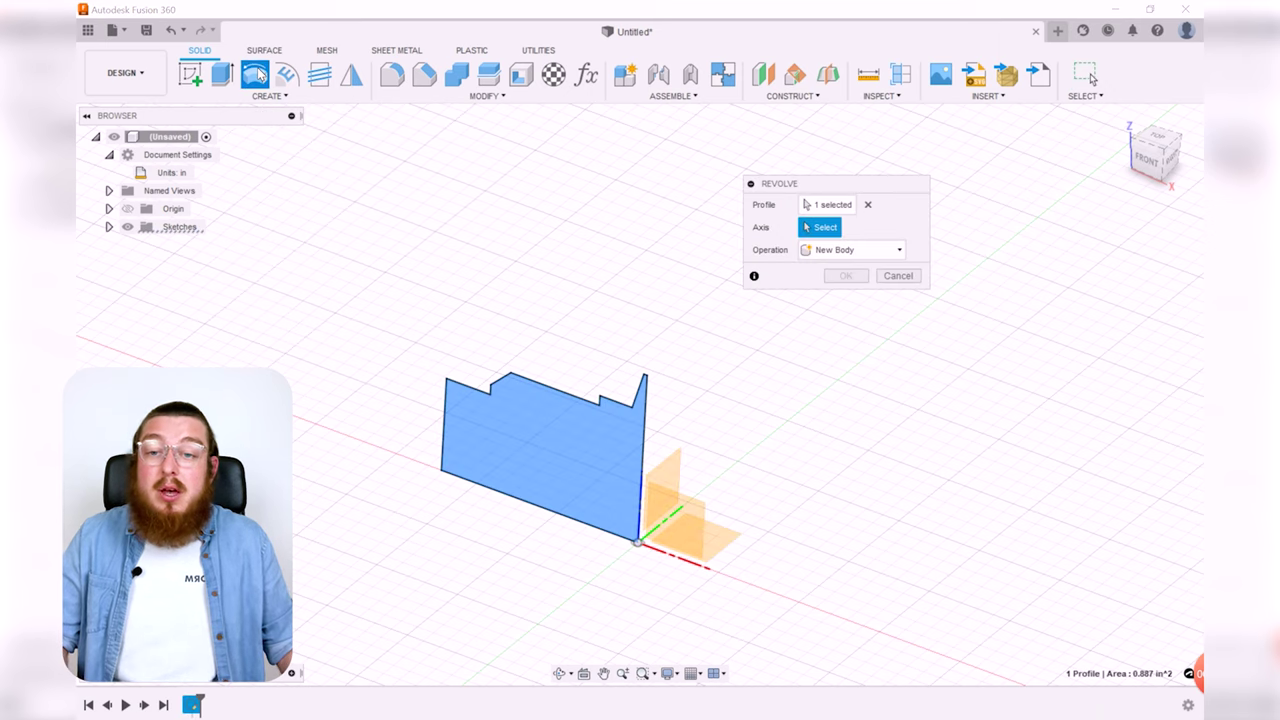
pyautogui.click(574, 525)
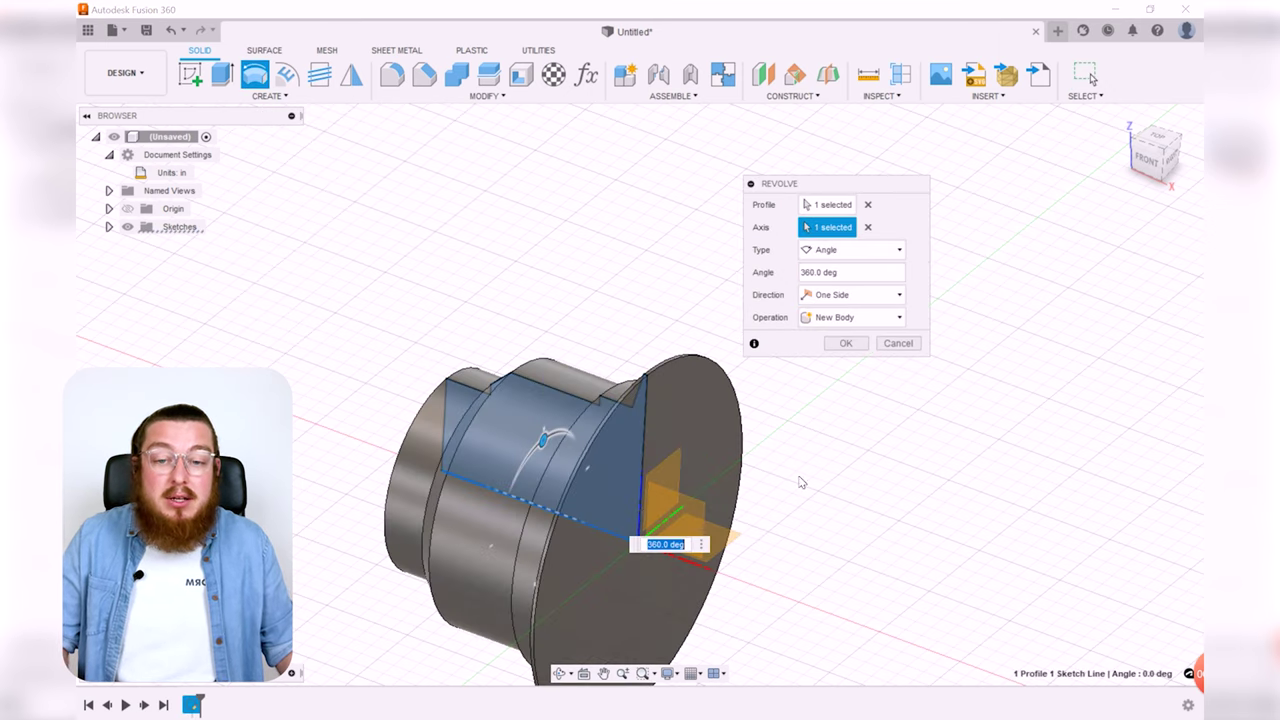
pyautogui.click(846, 343)
pyautogui.moveTo(855, 421); pyautogui.dragTo(798, 416)
pyautogui.press('Escape')
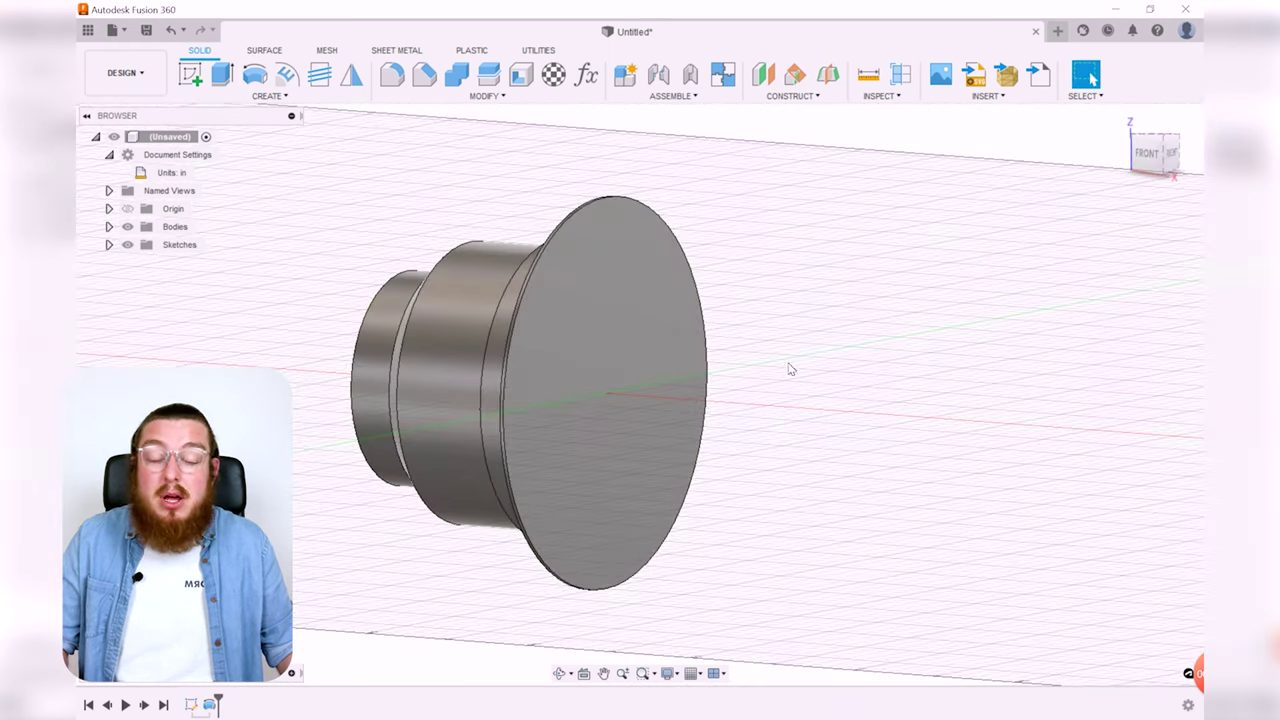
pyautogui.keyDown('shift'); pyautogui.moveTo(686, 423); pyautogui.dragTo(545, 437, button='middle'); pyautogui.keyUp('shift')
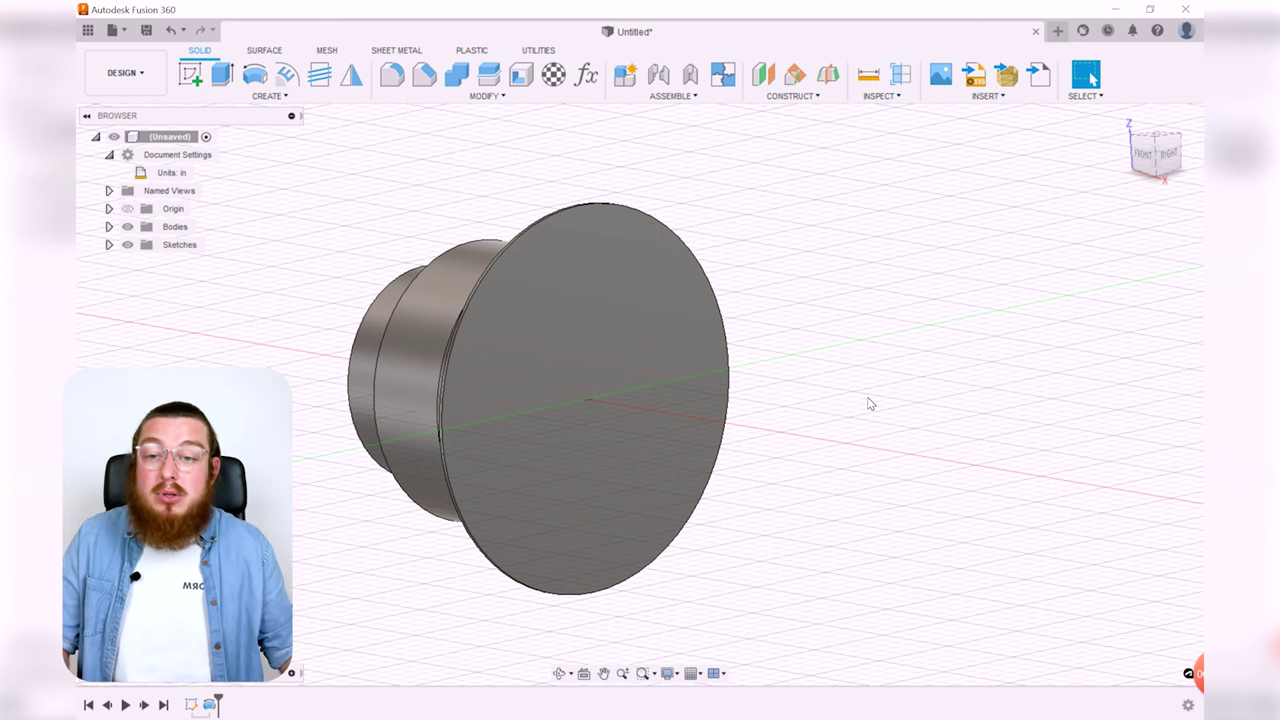
pyautogui.keyDown('shift'); pyautogui.moveTo(851, 417); pyautogui.dragTo(894, 417, button='middle'); pyautogui.keyUp('shift')
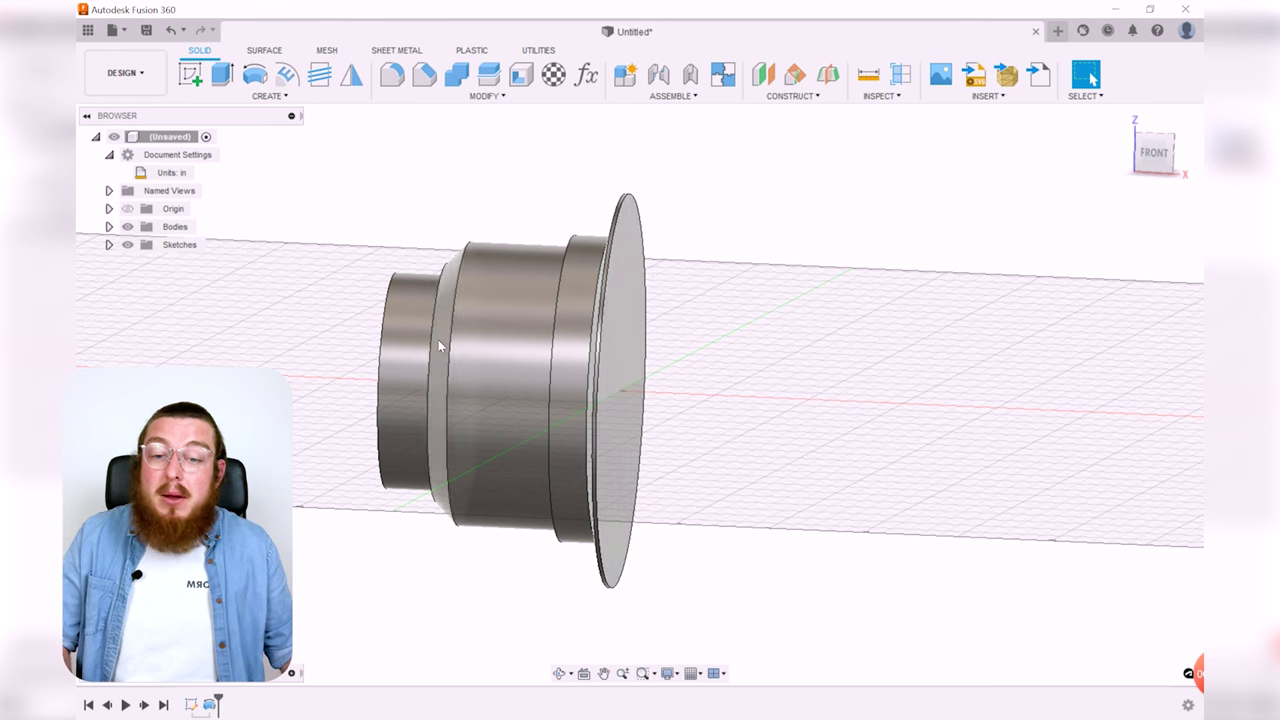
pyautogui.keyDown('shift'); pyautogui.moveTo(840, 412); pyautogui.dragTo(646, 323, button='middle'); pyautogui.keyUp('shift')
pyautogui.keyDown('shift'); pyautogui.moveTo(760, 473); pyautogui.dragTo(749, 471, button='middle'); pyautogui.keyUp('shift')
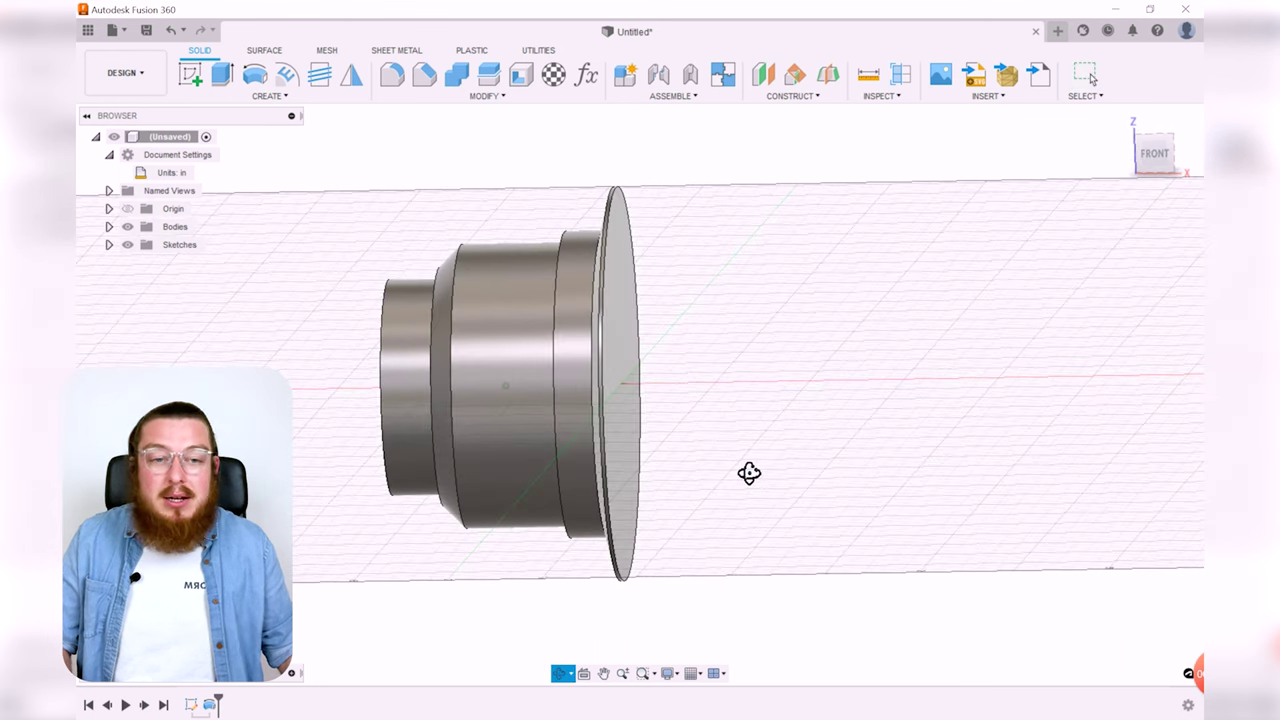
pyautogui.click(1157, 152)
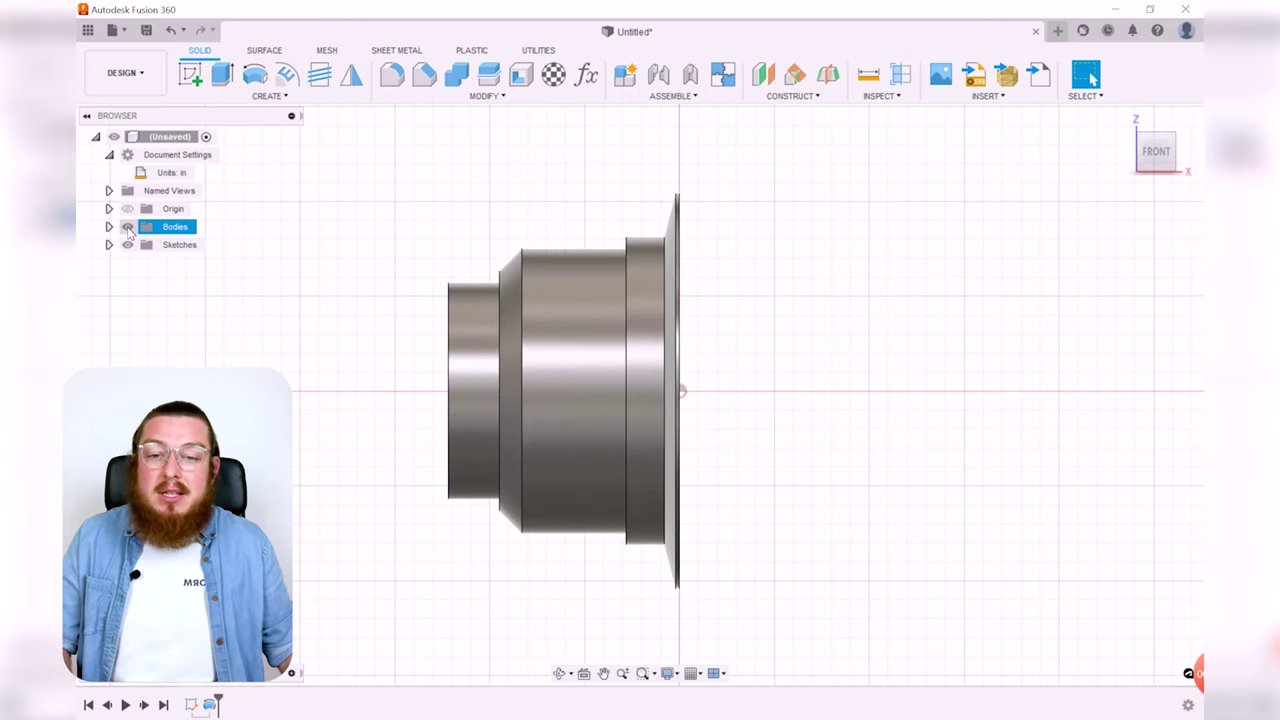
# - Hide the solid body, start a sketch on the front plane, and make Sketch1 visible
pyautogui.click(128, 228)
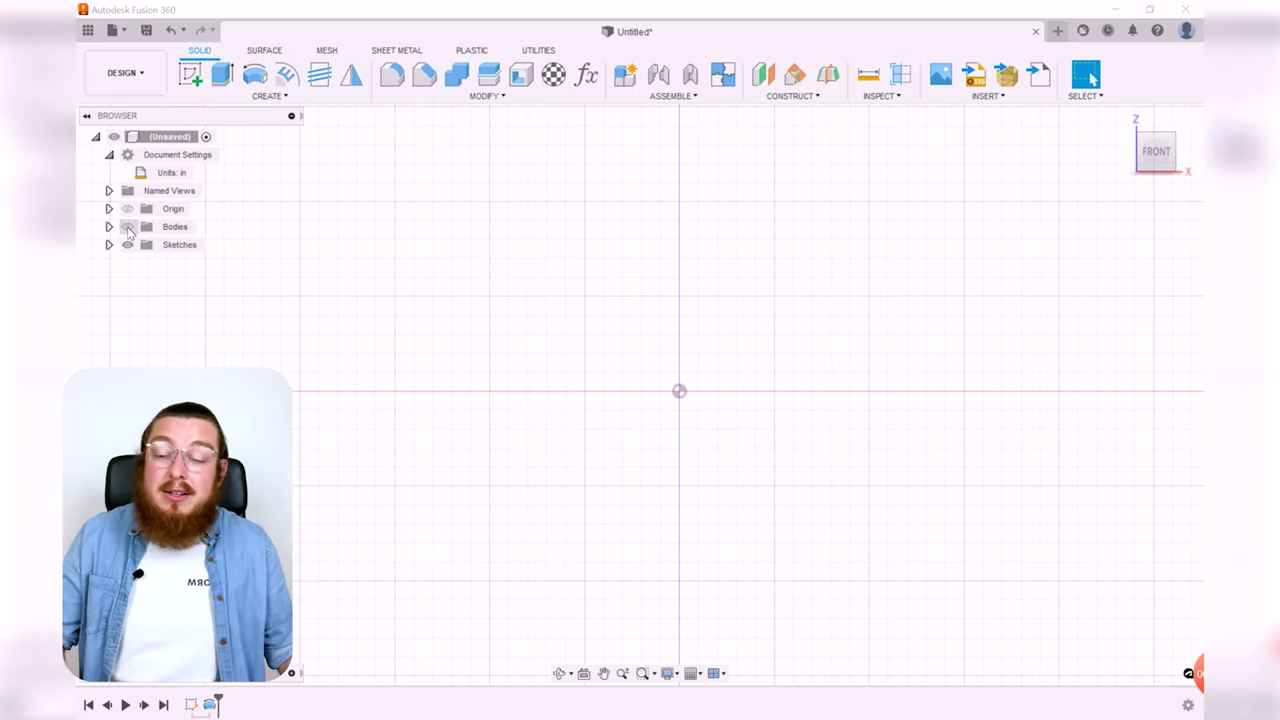
pyautogui.click(128, 228)
pyautogui.click(128, 228)
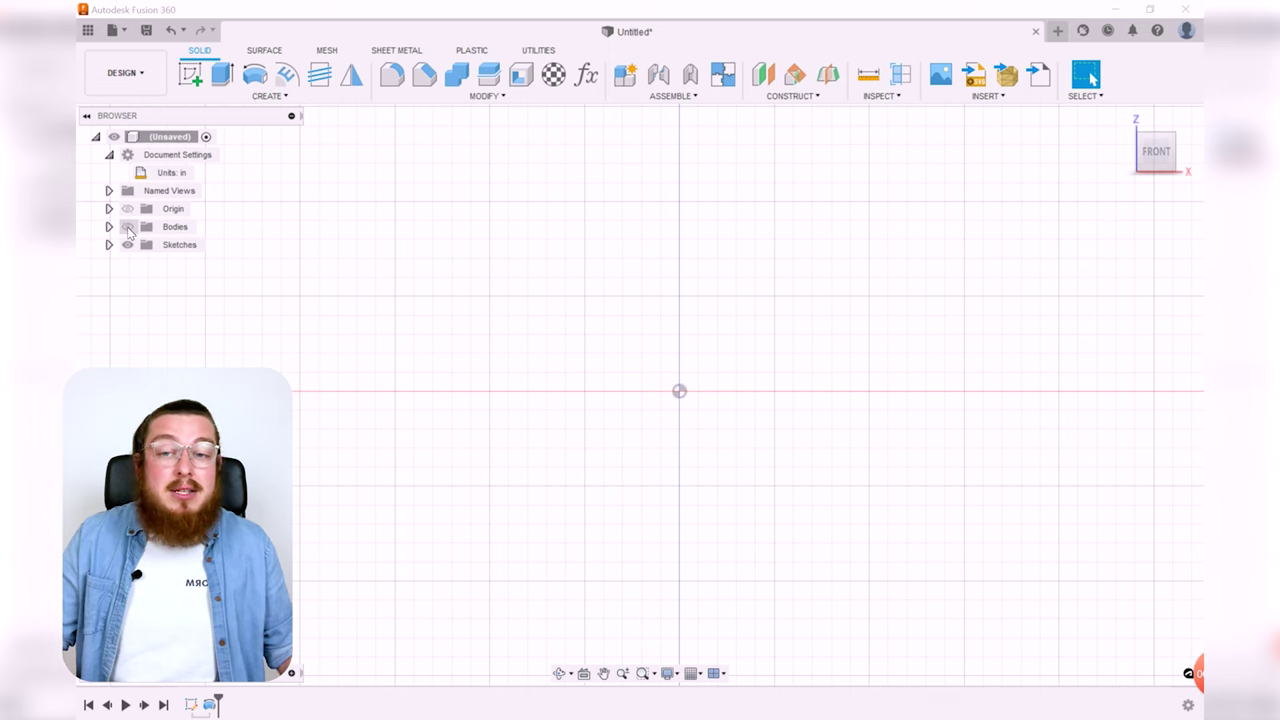
pyautogui.click(194, 84)
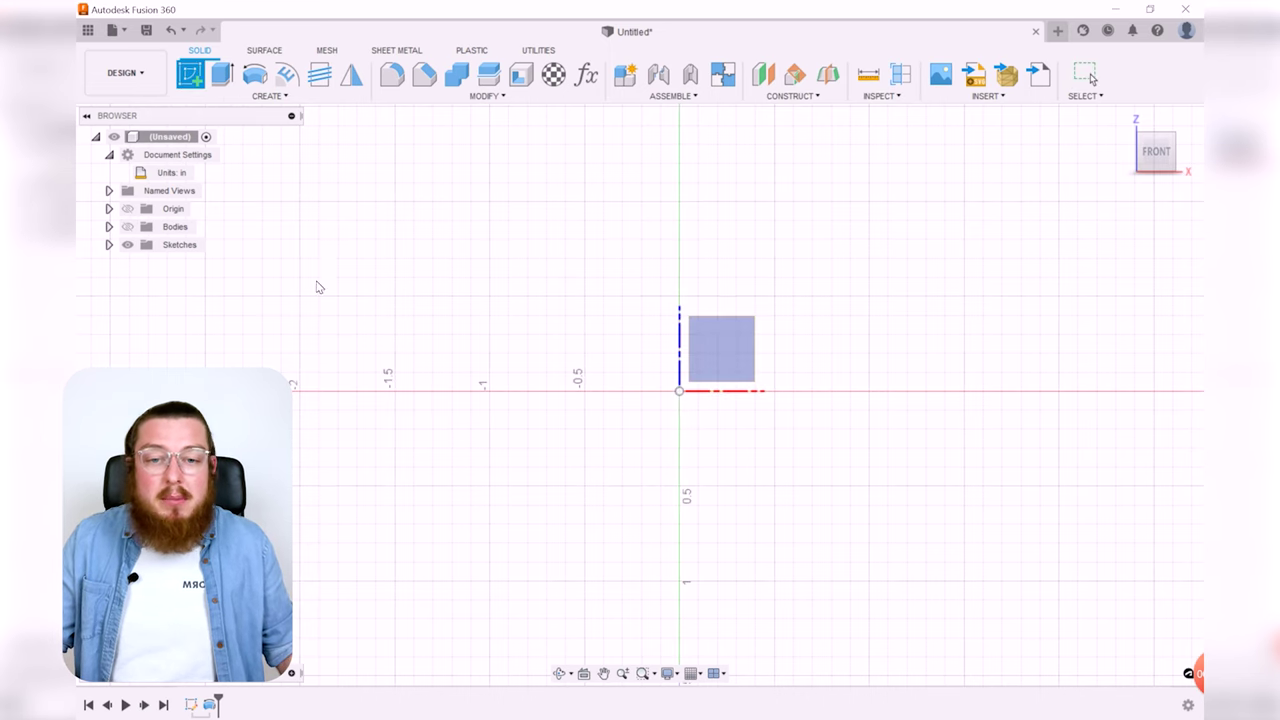
pyautogui.click(730, 365)
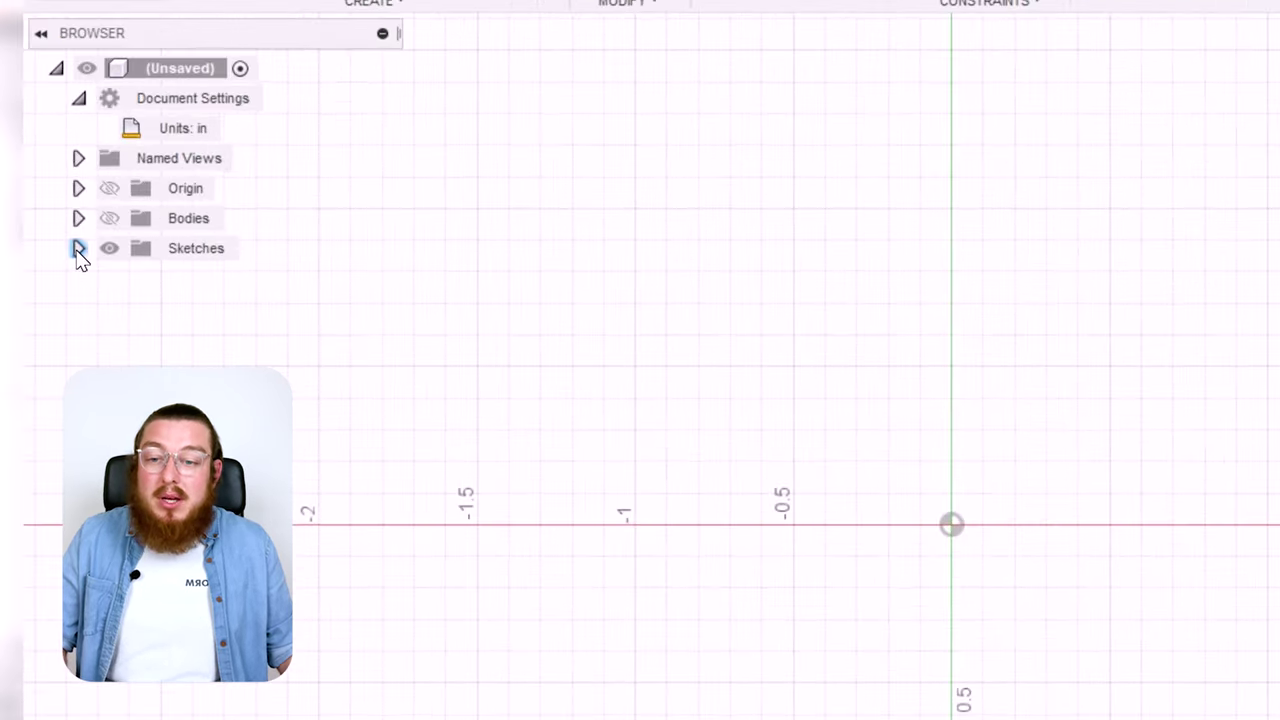
pyautogui.click(78, 248)
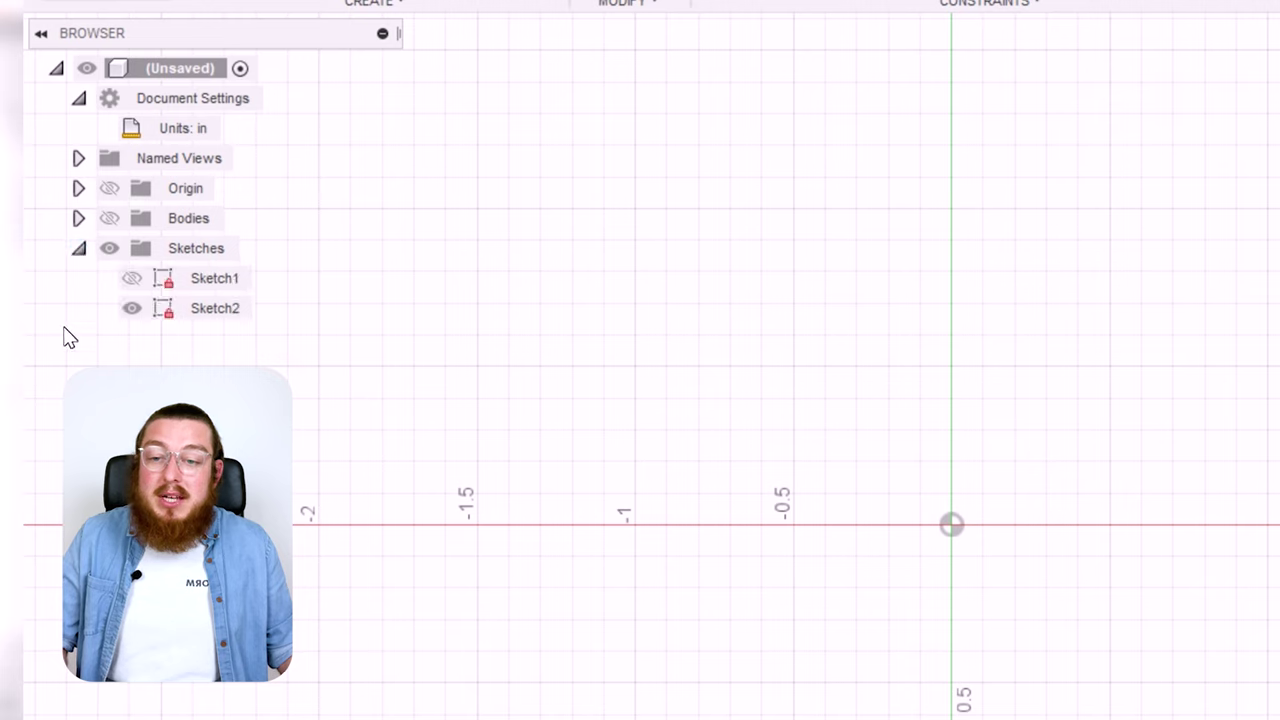
pyautogui.click(131, 281)
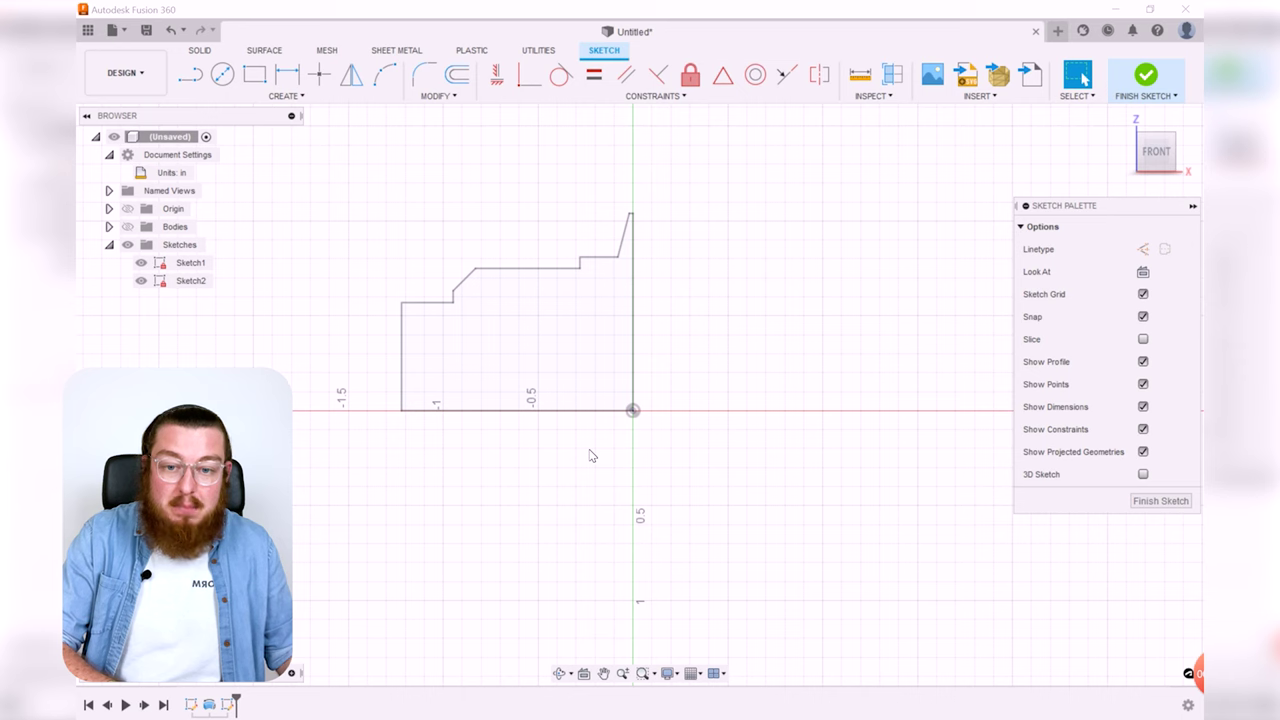
# - Project Sketch1's left, bottom and right profile edges into Sketch2
pyautogui.press('p')
pyautogui.click(402, 382)
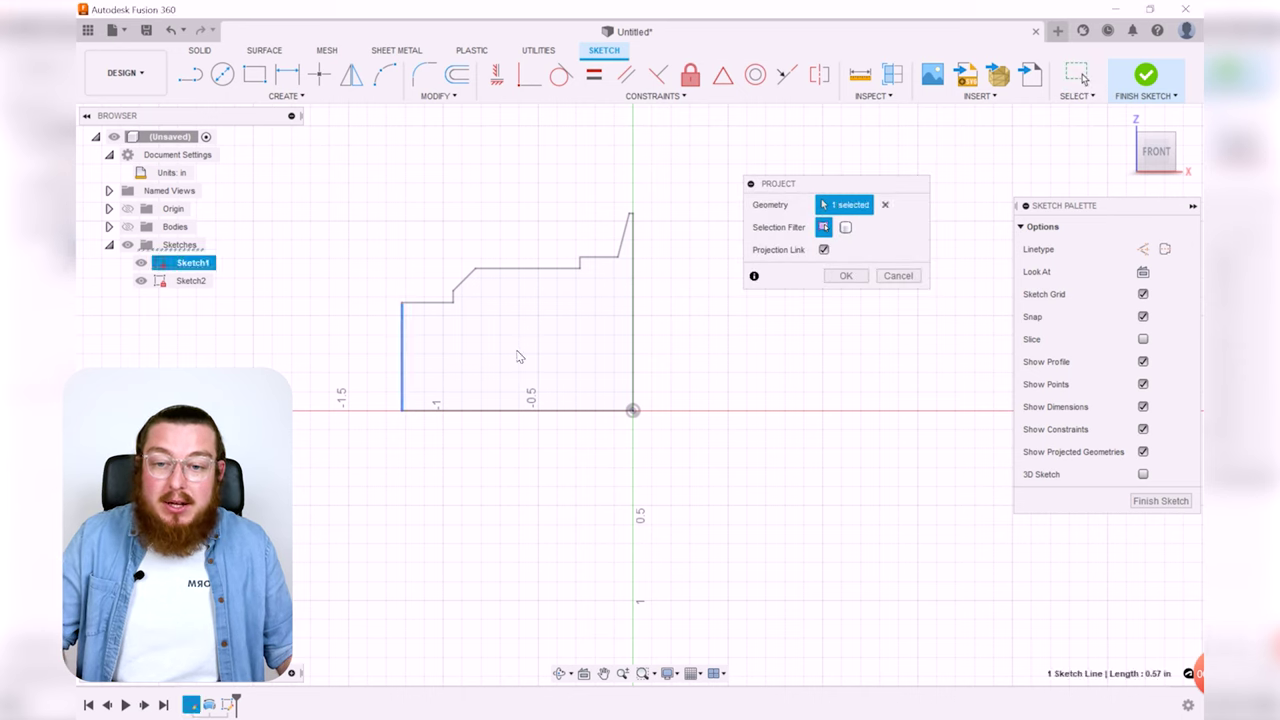
pyautogui.click(634, 360)
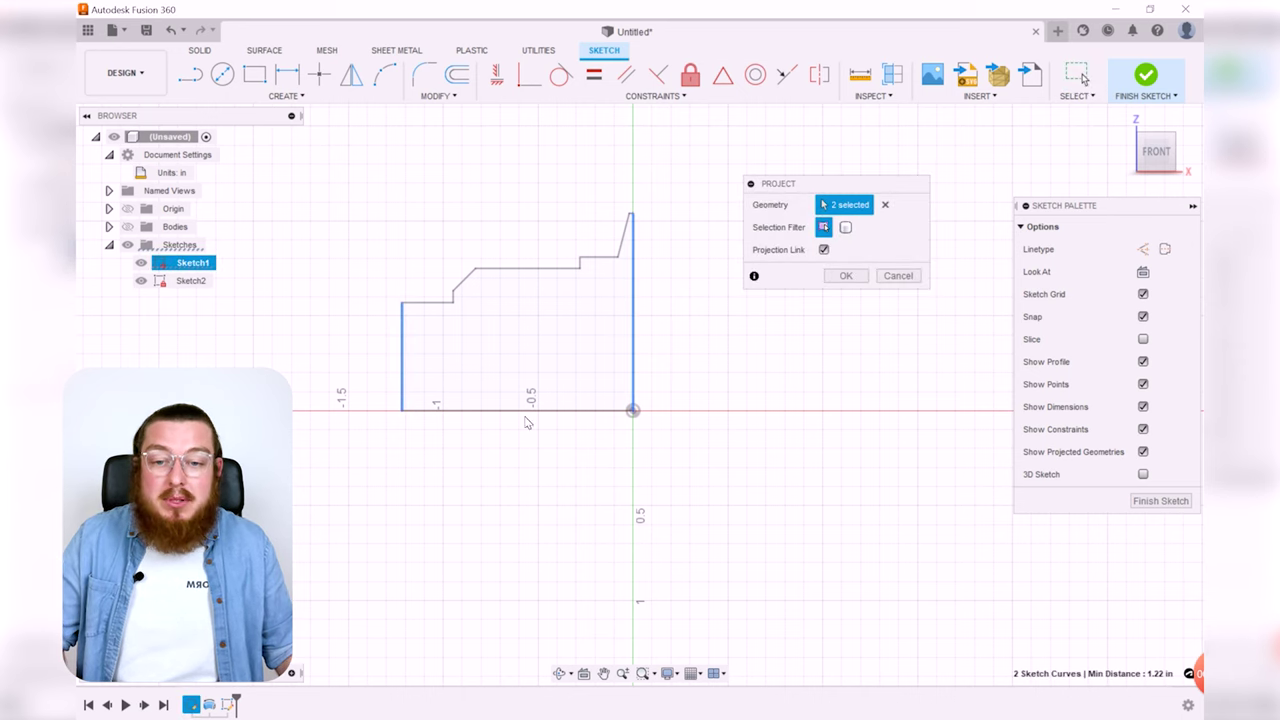
pyautogui.click(846, 276)
pyautogui.moveTo(820, 302); pyautogui.dragTo(760, 357, button='middle')
pyautogui.scroll(1, 606, 371)
pyautogui.moveTo(606, 371); pyautogui.dragTo(731, 371, button='middle')
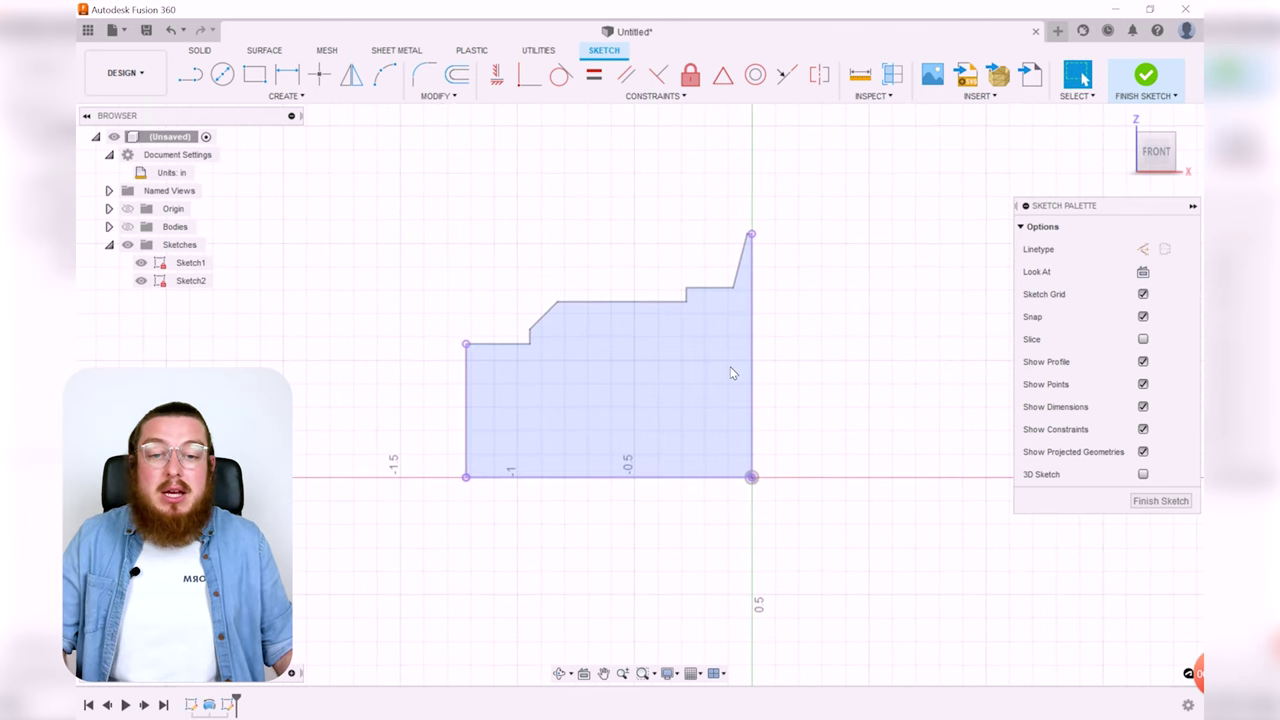
pyautogui.moveTo(778, 432); pyautogui.dragTo(737, 422, button='middle')
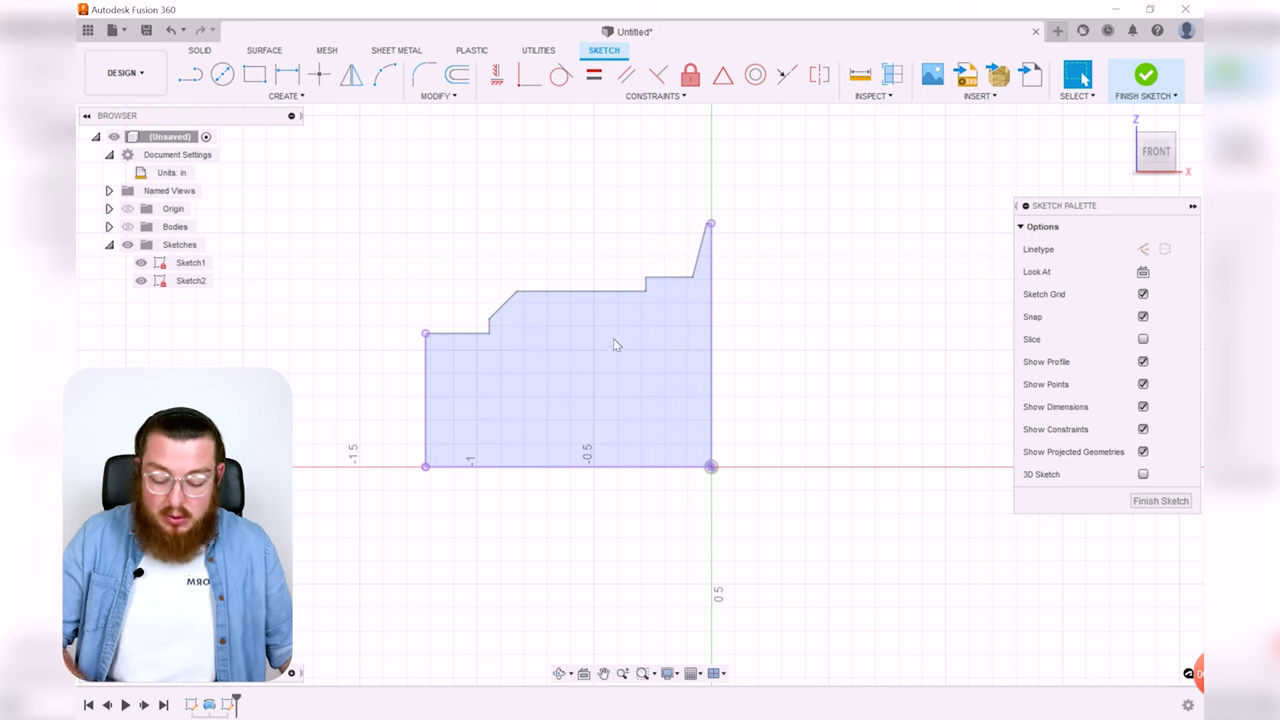
pyautogui.press('l')
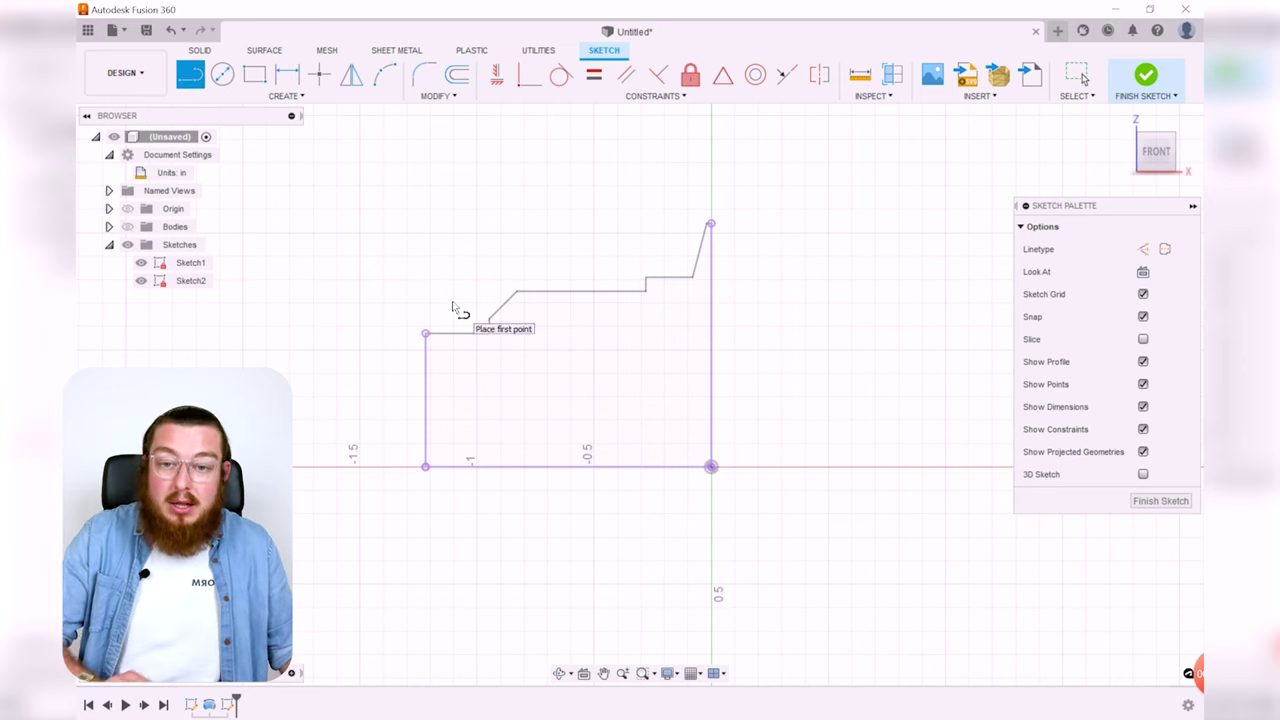
# - Draw a staircase of horizontal and vertical lines from the left projected edge to the right edge
pyautogui.click(426, 422)
pyautogui.click(488, 422)
pyautogui.click(490, 402)
pyautogui.click(555, 402)
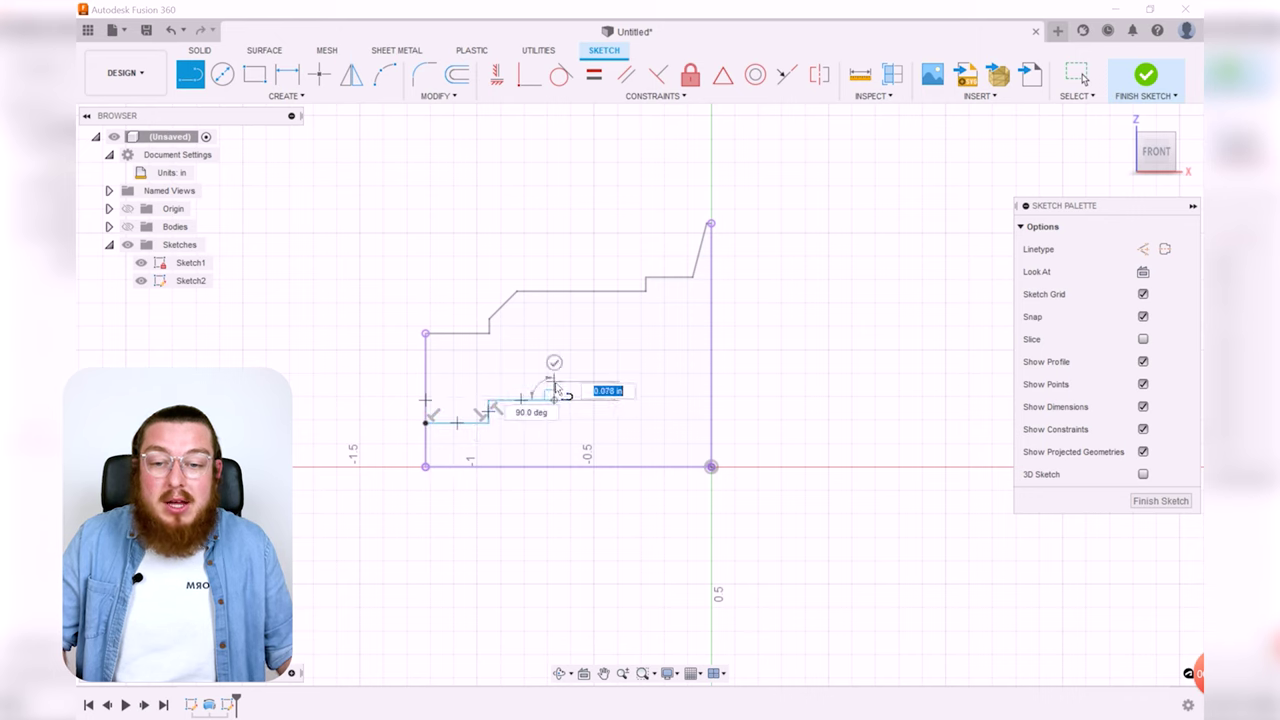
pyautogui.click(555, 383)
pyautogui.click(622, 383)
pyautogui.click(624, 370)
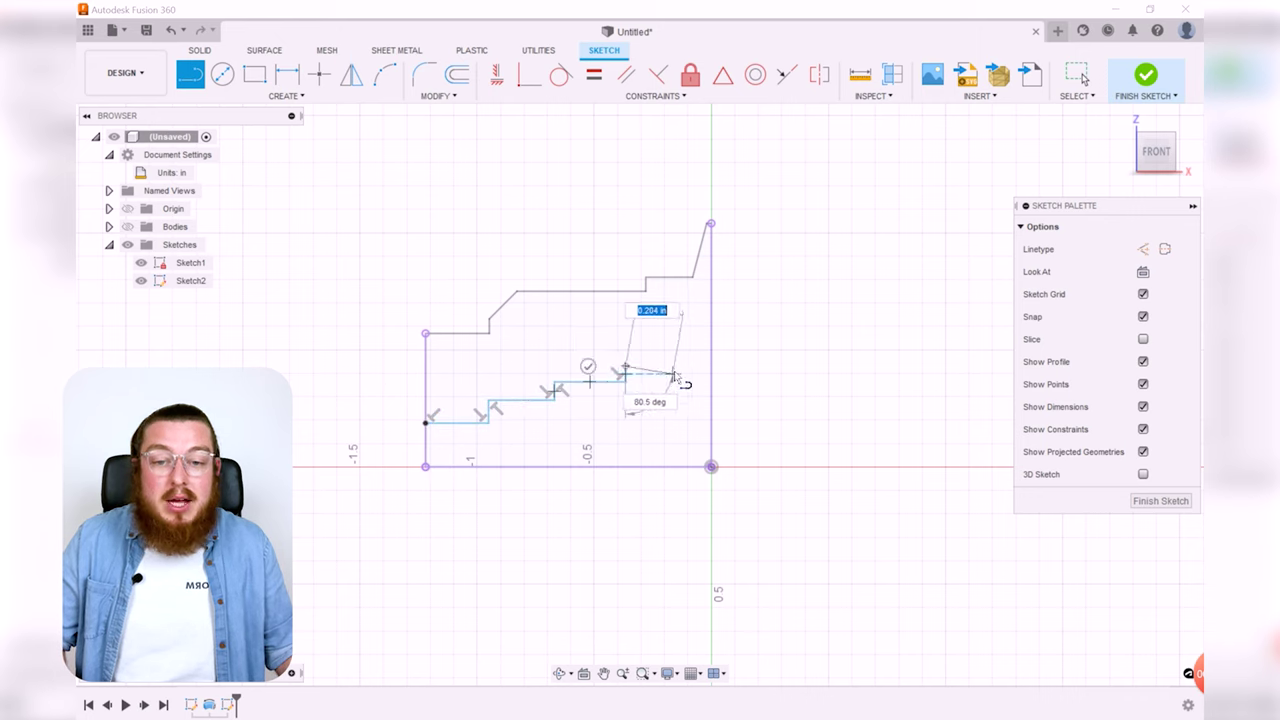
pyautogui.click(662, 370)
pyautogui.click(662, 358)
pyautogui.click(672, 358)
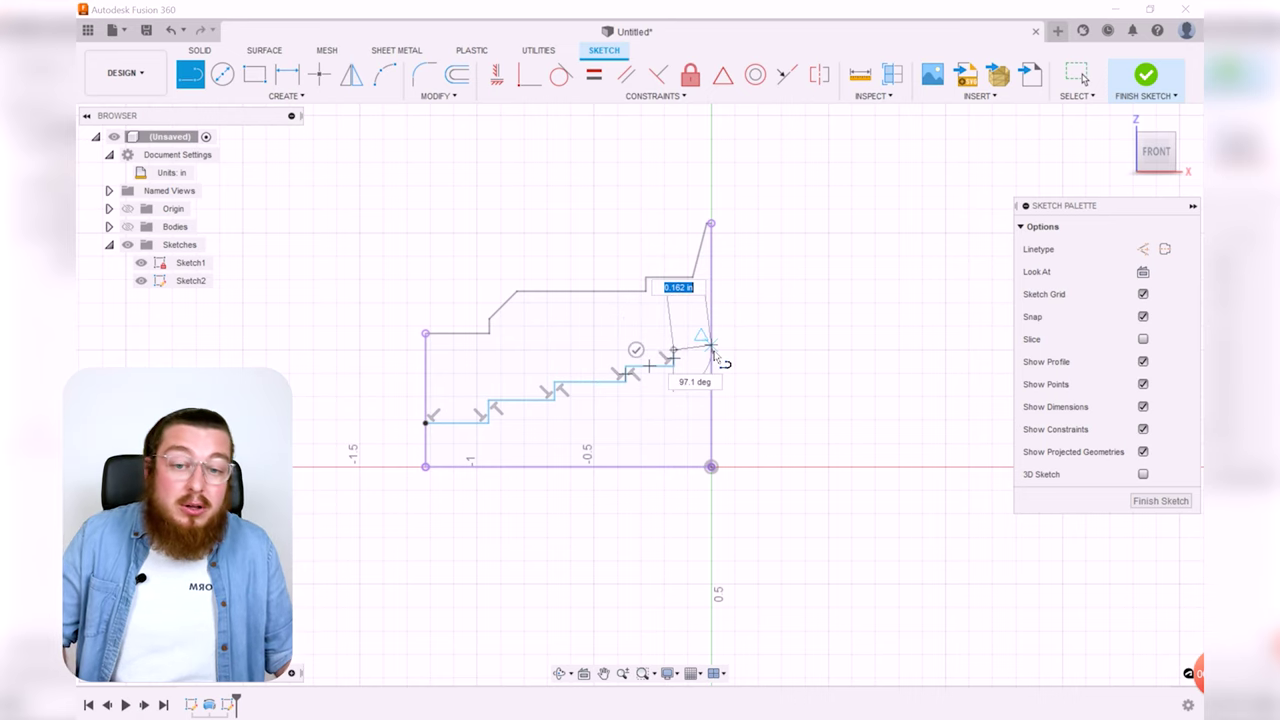
pyautogui.click(711, 350)
pyautogui.press('Escape')
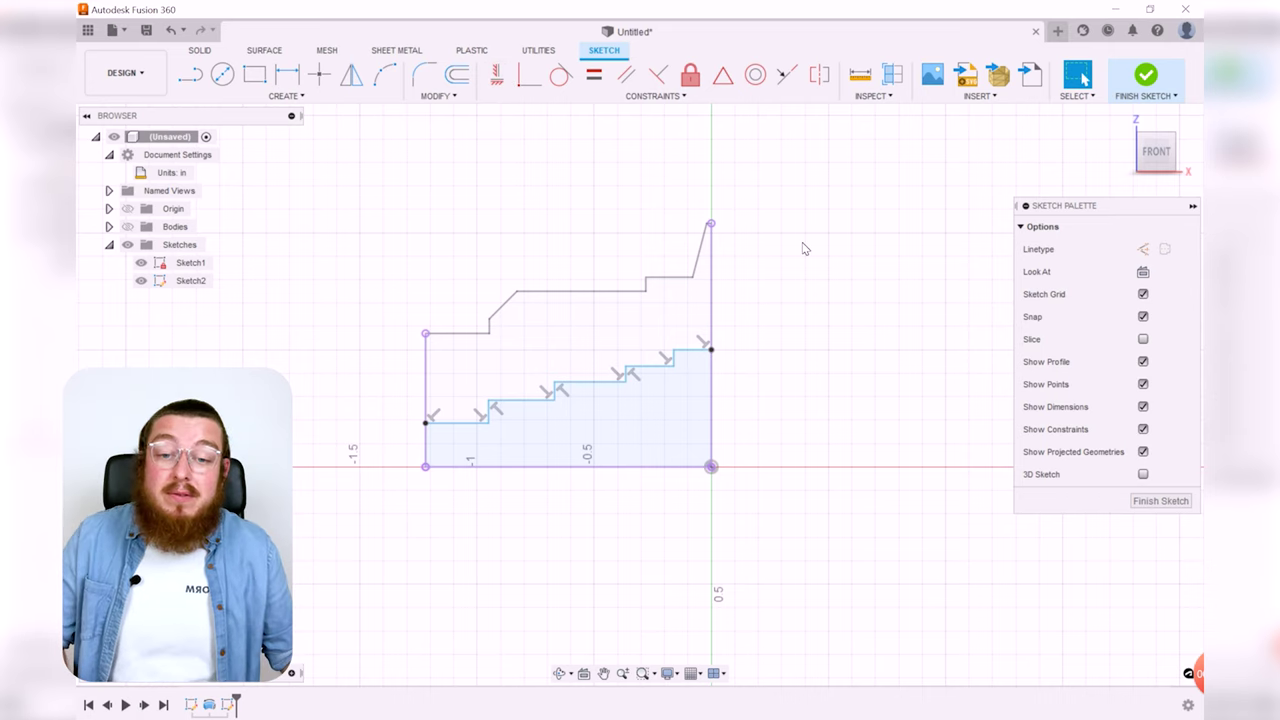
pyautogui.scroll(2, 660, 480)
# - Dimension the step heights 0.125, 0.20, 0.35, 0.50 and 0.74
pyautogui.press('d')
pyautogui.click(483, 441)
pyautogui.click(485, 483)
pyautogui.write('0.125')
pyautogui.click(560, 440)
pyautogui.write('0.2 0.35 0.5 0.74')
# - Dimension the step widths 0.40, 0.32, 0.235 and 0.08
pyautogui.click(523, 452)
pyautogui.click(497, 425)
pyautogui.write('0.4 0.32 0.235 0.08')
pyautogui.scroll(2, 390, 590)
pyautogui.press('Escape')
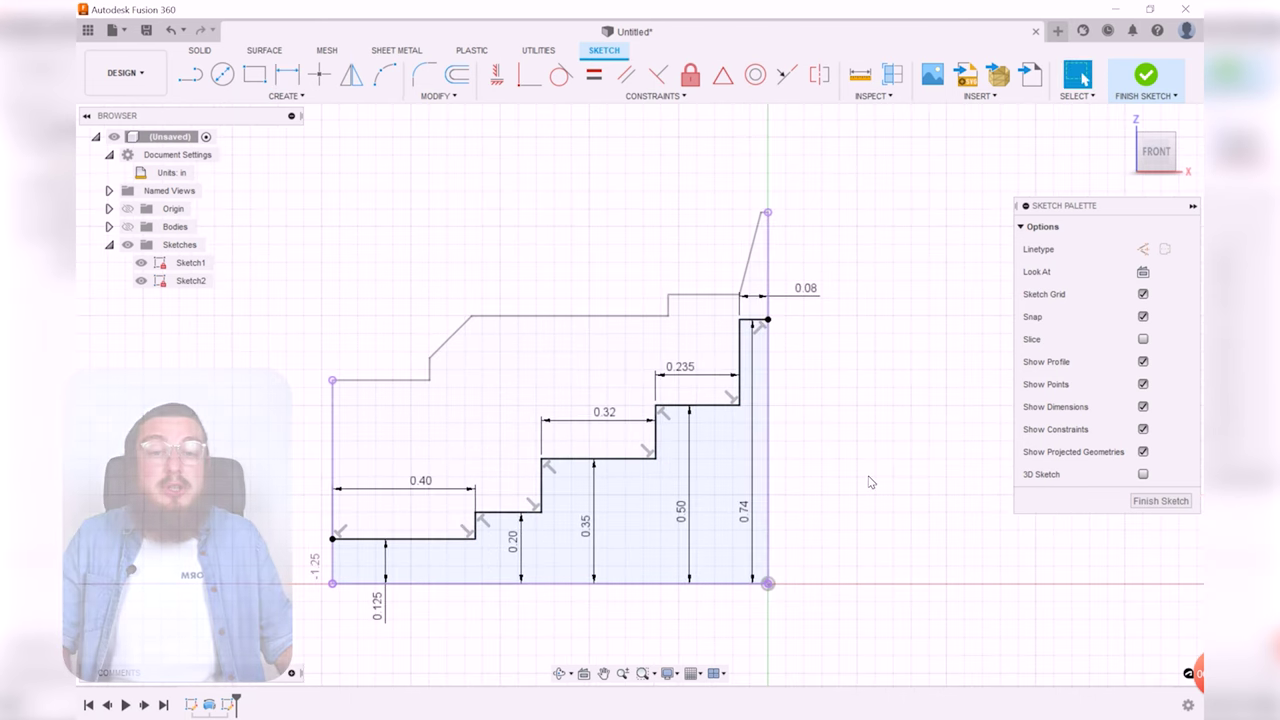
pyautogui.scroll(-2, 855, 440)
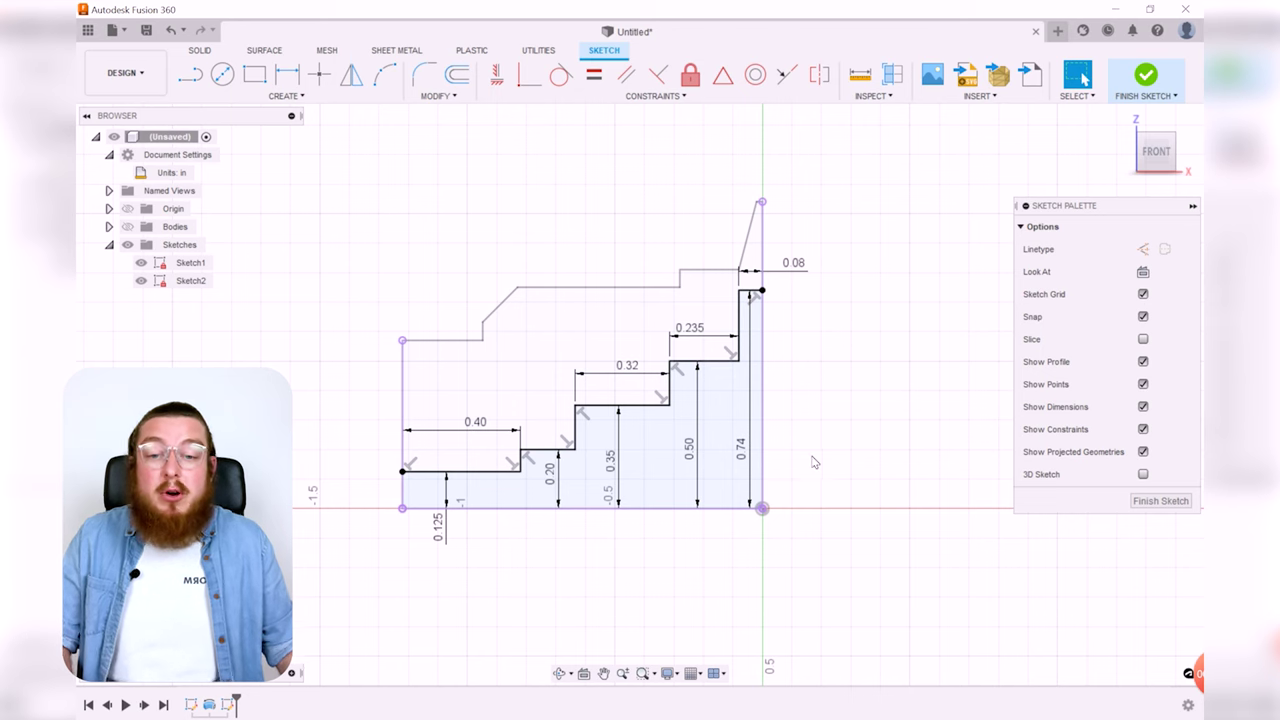
pyautogui.moveTo(827, 456); pyautogui.dragTo(763, 451, button='middle')
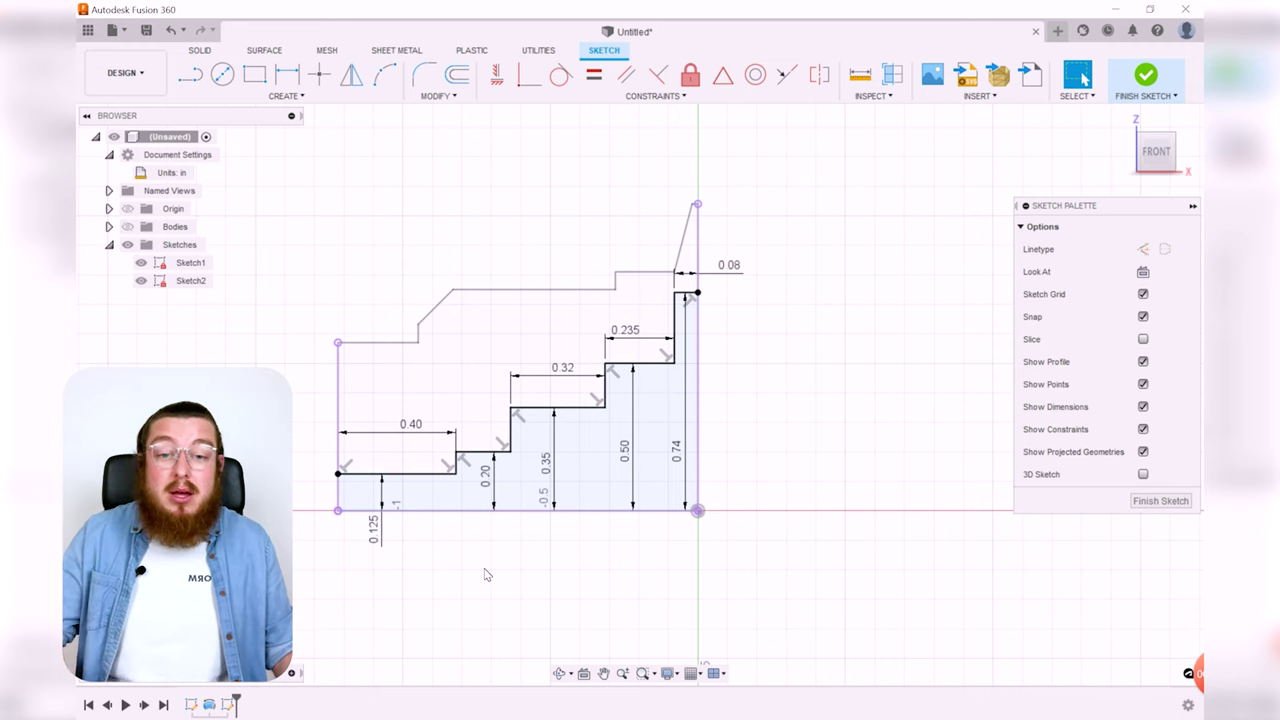
pyautogui.scroll(1, 540, 576)
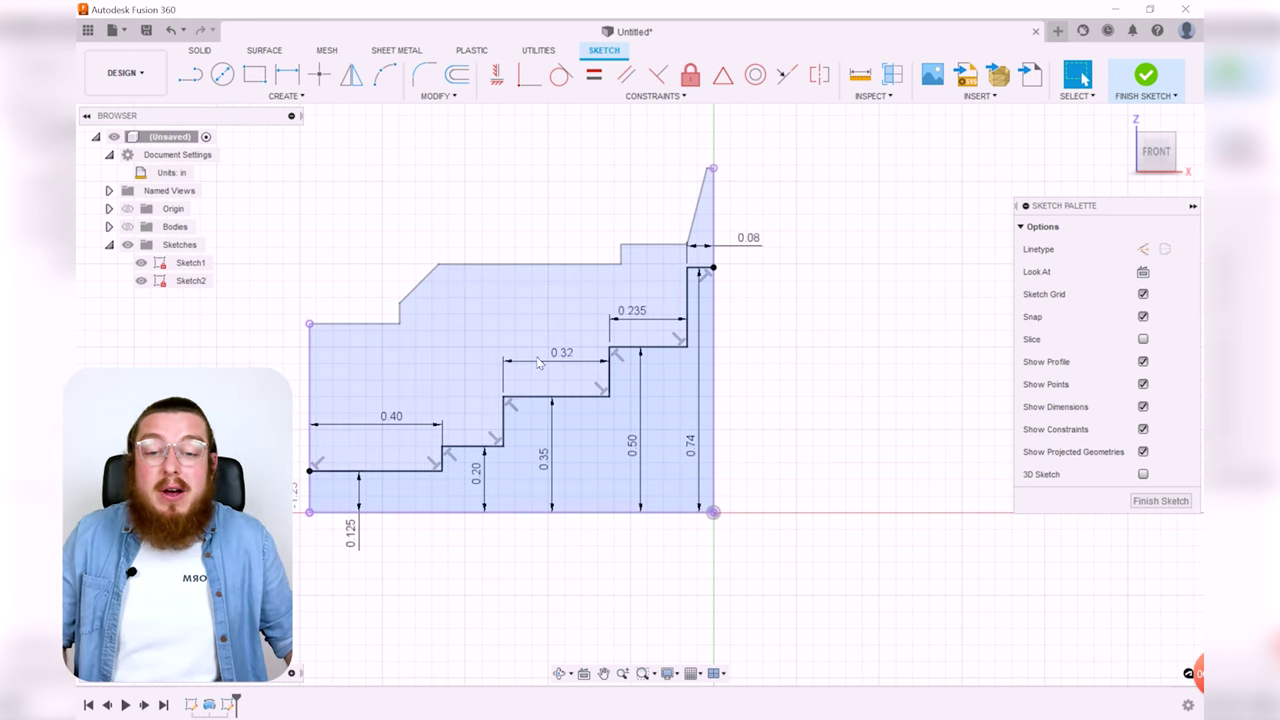
# - Discard an over-constraining width dimension on the second step and finish the sketch
pyautogui.press('d')
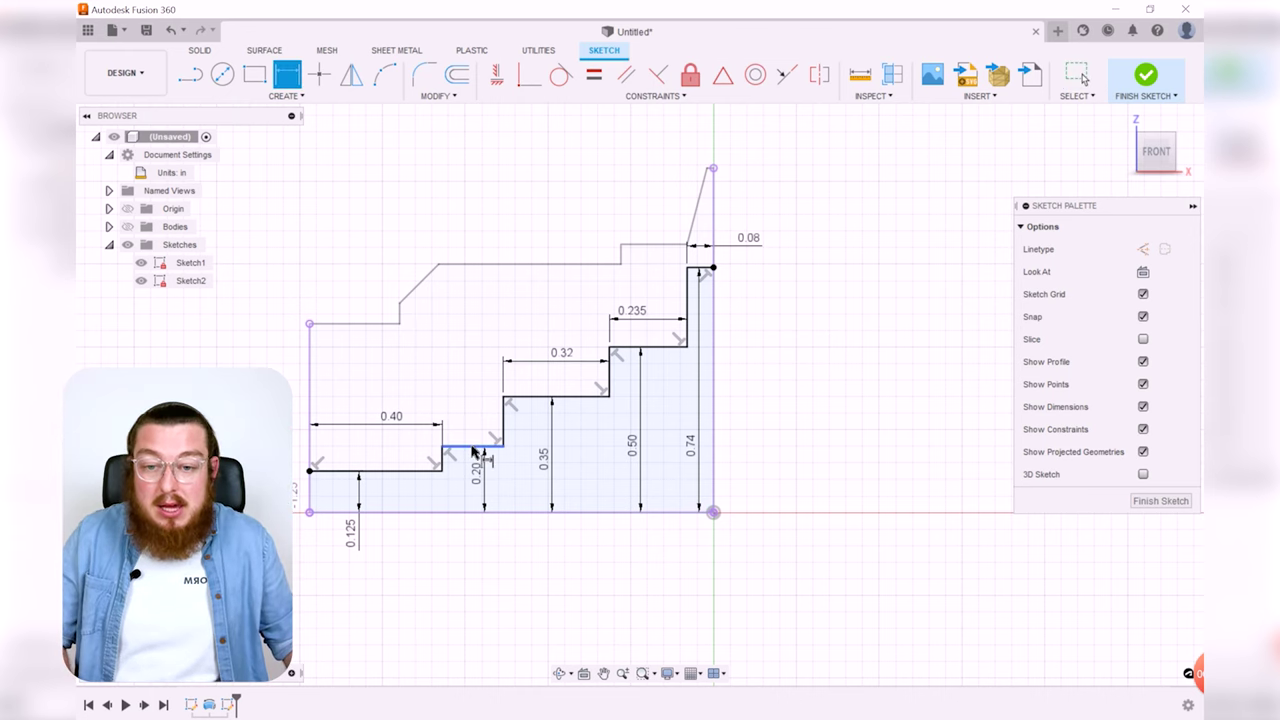
pyautogui.click(472, 446)
pyautogui.click(474, 374)
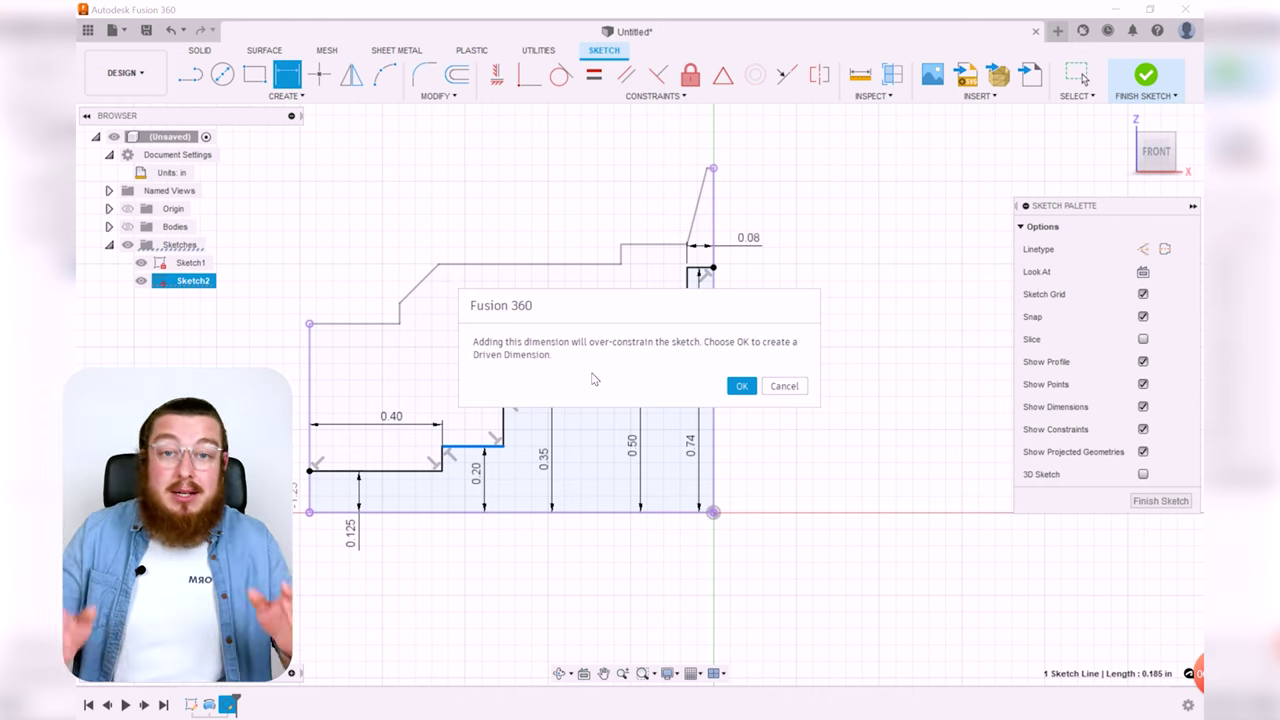
pyautogui.click(785, 386)
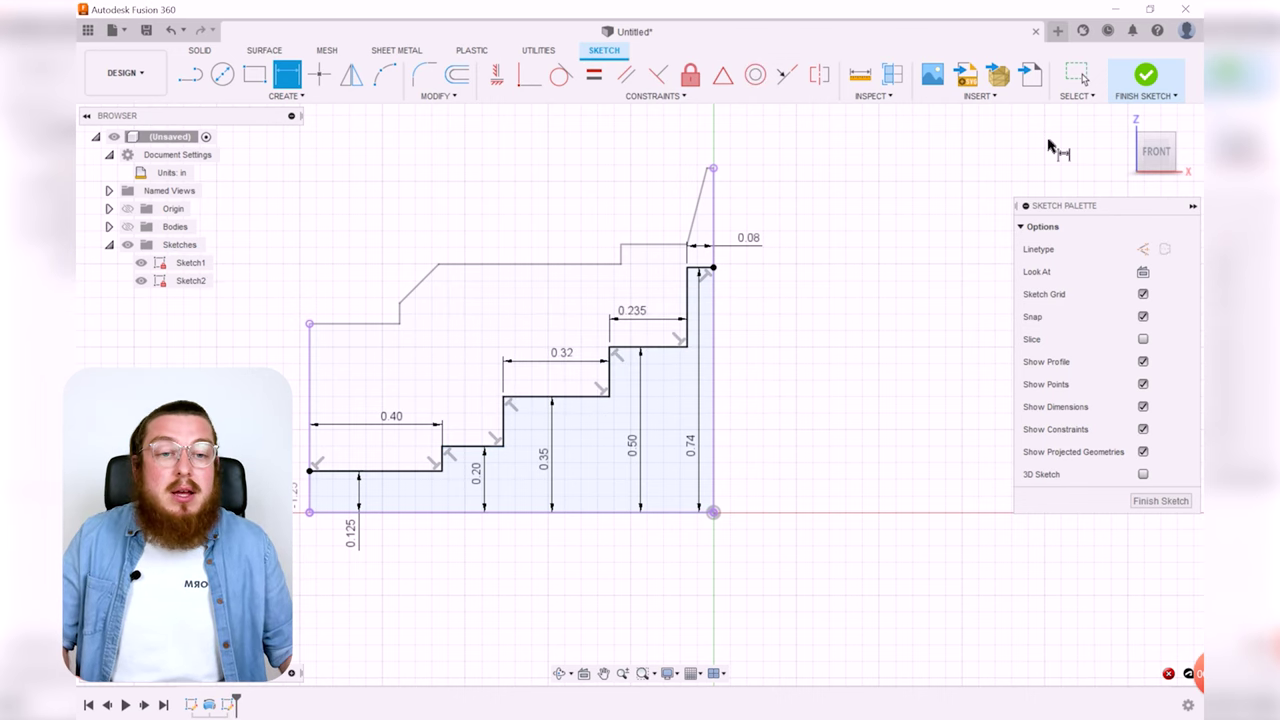
pyautogui.click(1146, 76)
# - Revolve the lower stepped profile about the right vertical edge as the axis
pyautogui.keyDown('shift'); pyautogui.moveTo(885, 381); pyautogui.dragTo(846, 486, button='middle'); pyautogui.keyUp('shift')
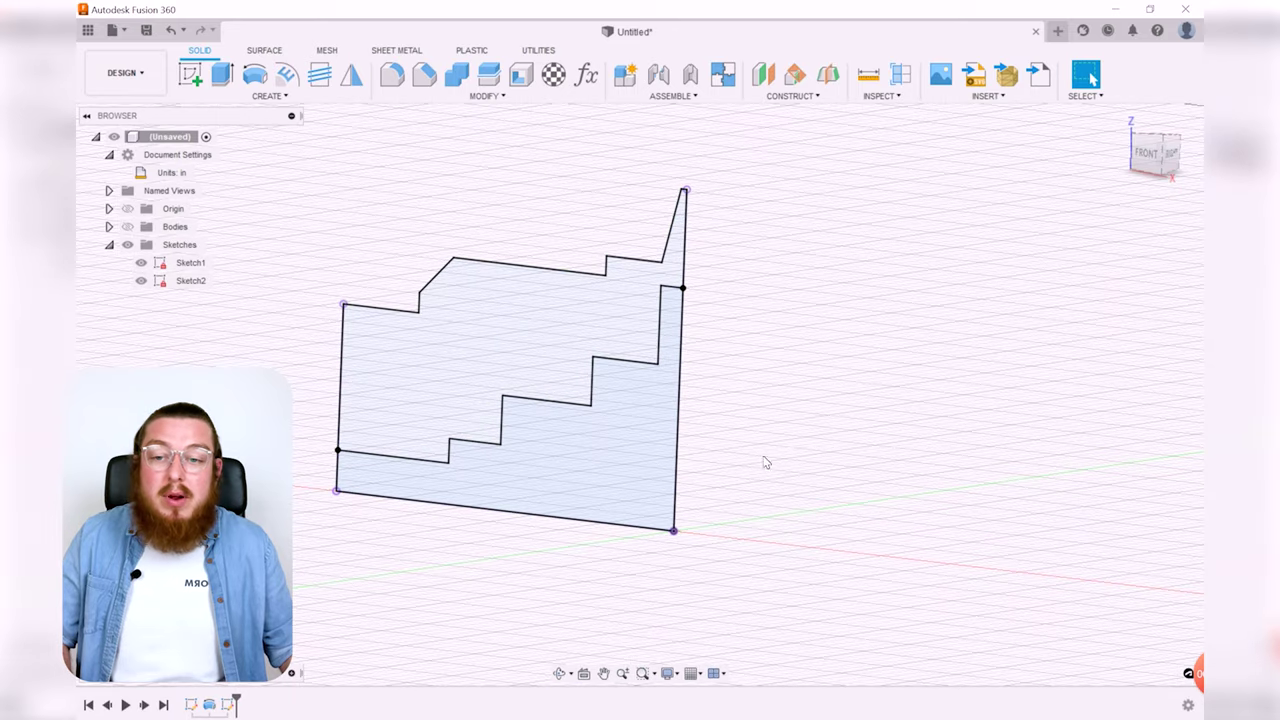
pyautogui.scroll(-3, 800, 440)
pyautogui.click(127, 226)
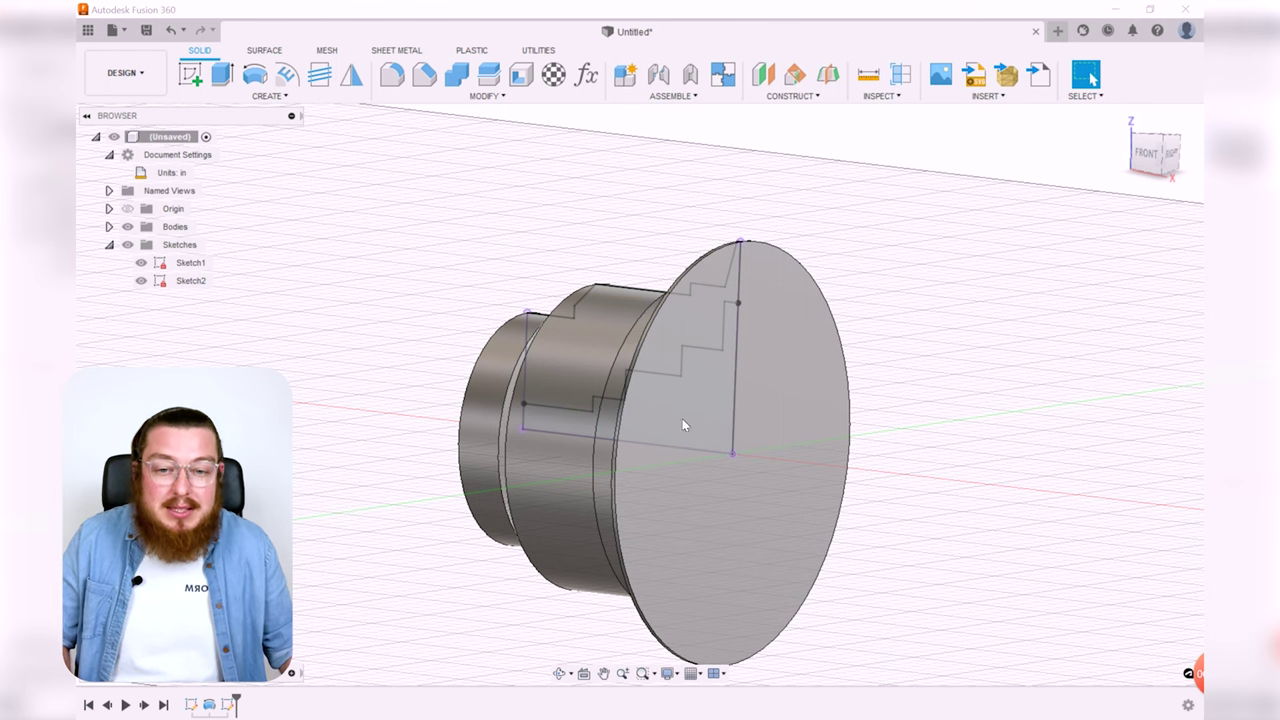
pyautogui.click(127, 227)
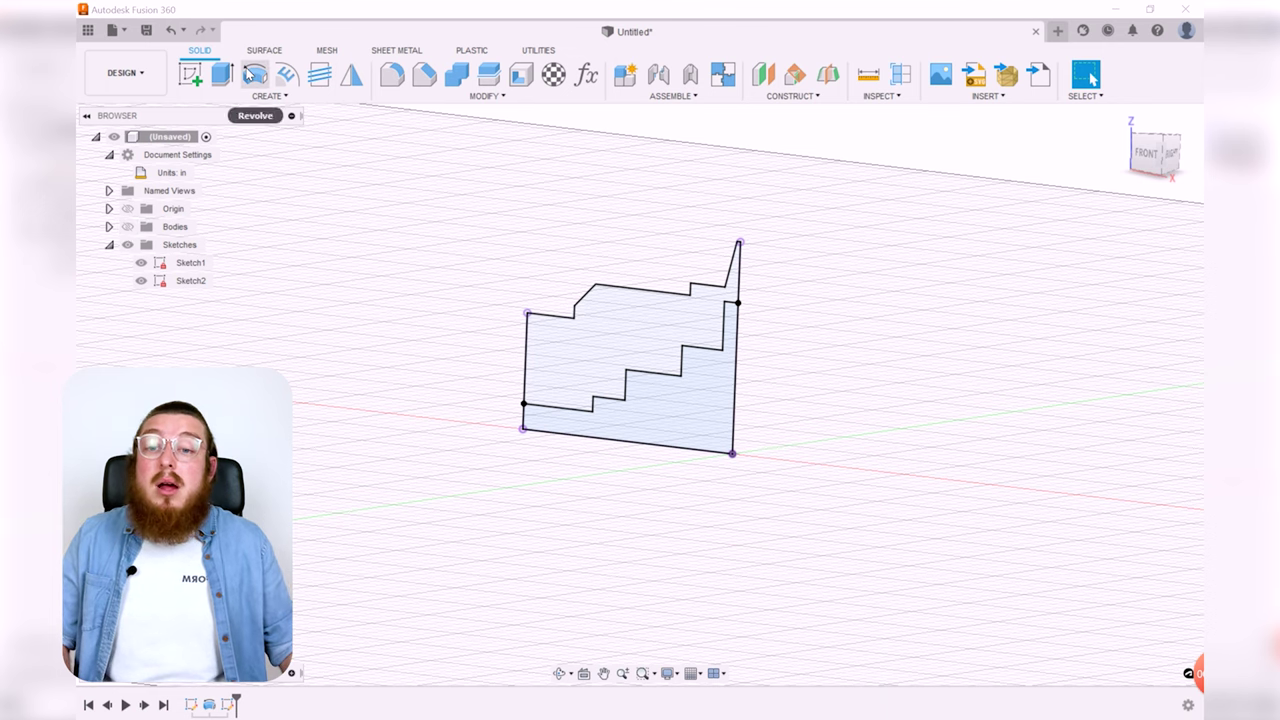
pyautogui.click(252, 74)
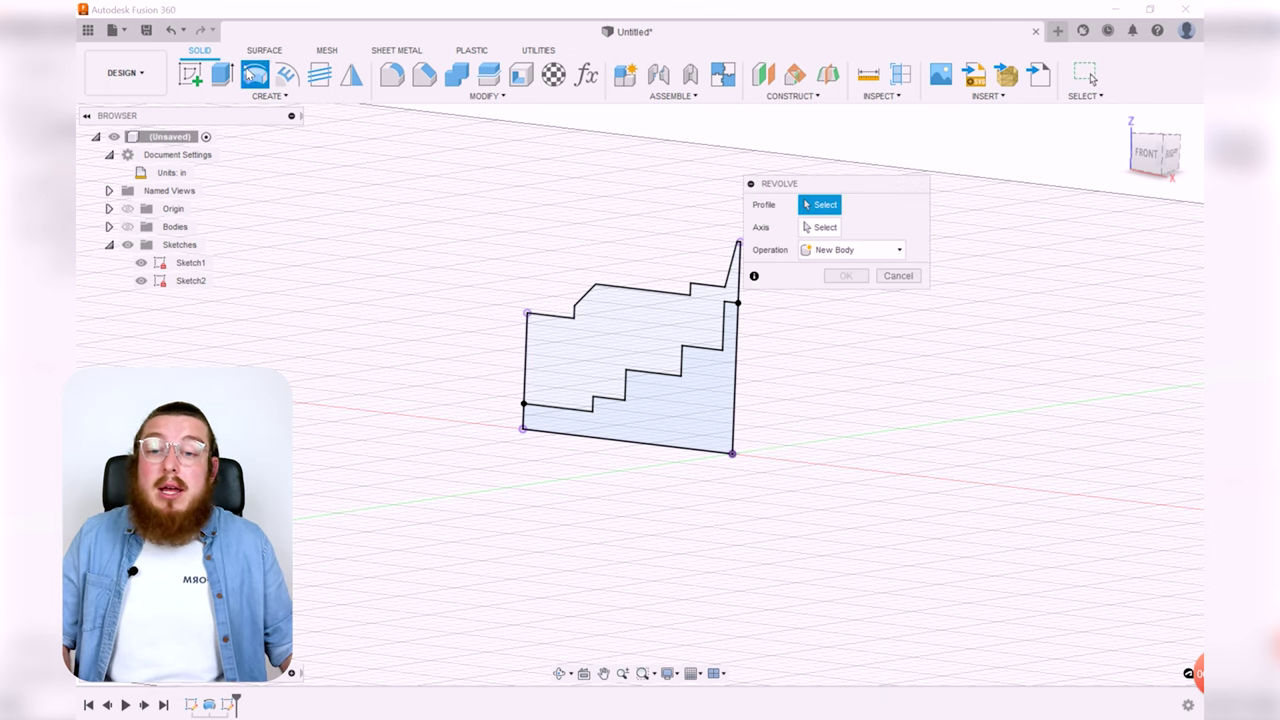
pyautogui.click(701, 419)
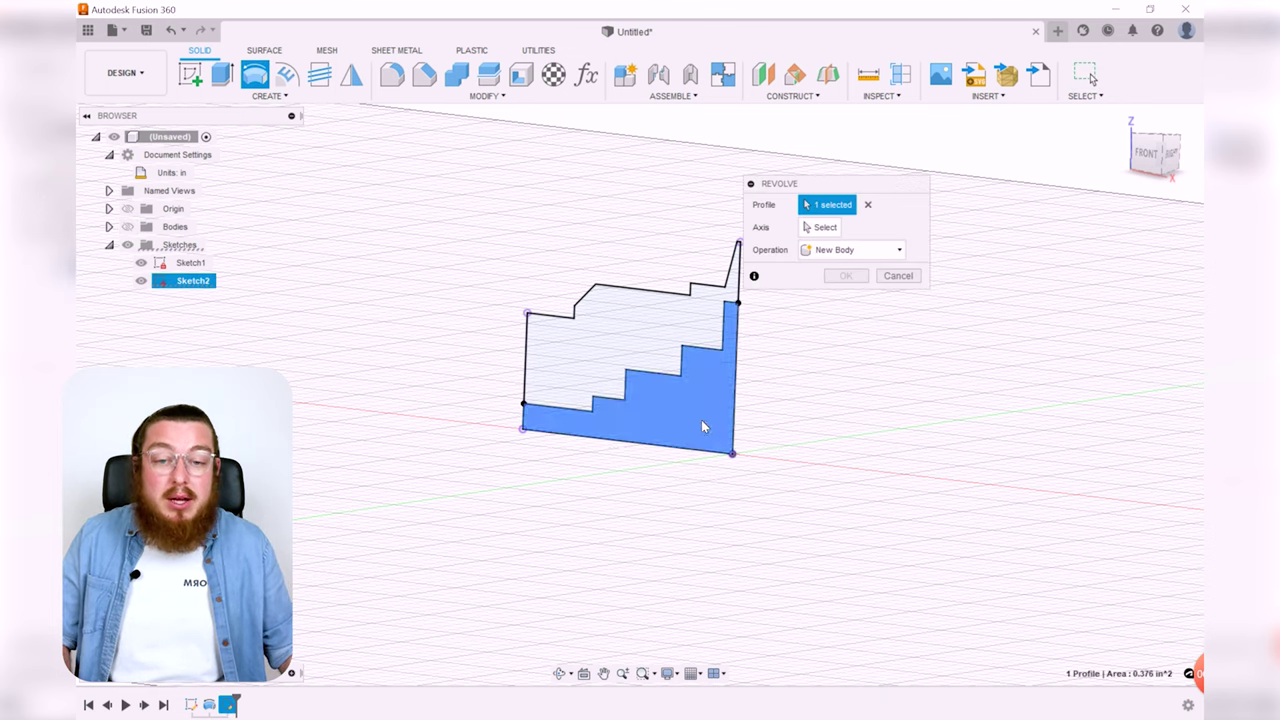
pyautogui.click(818, 227)
pyautogui.click(736, 258)
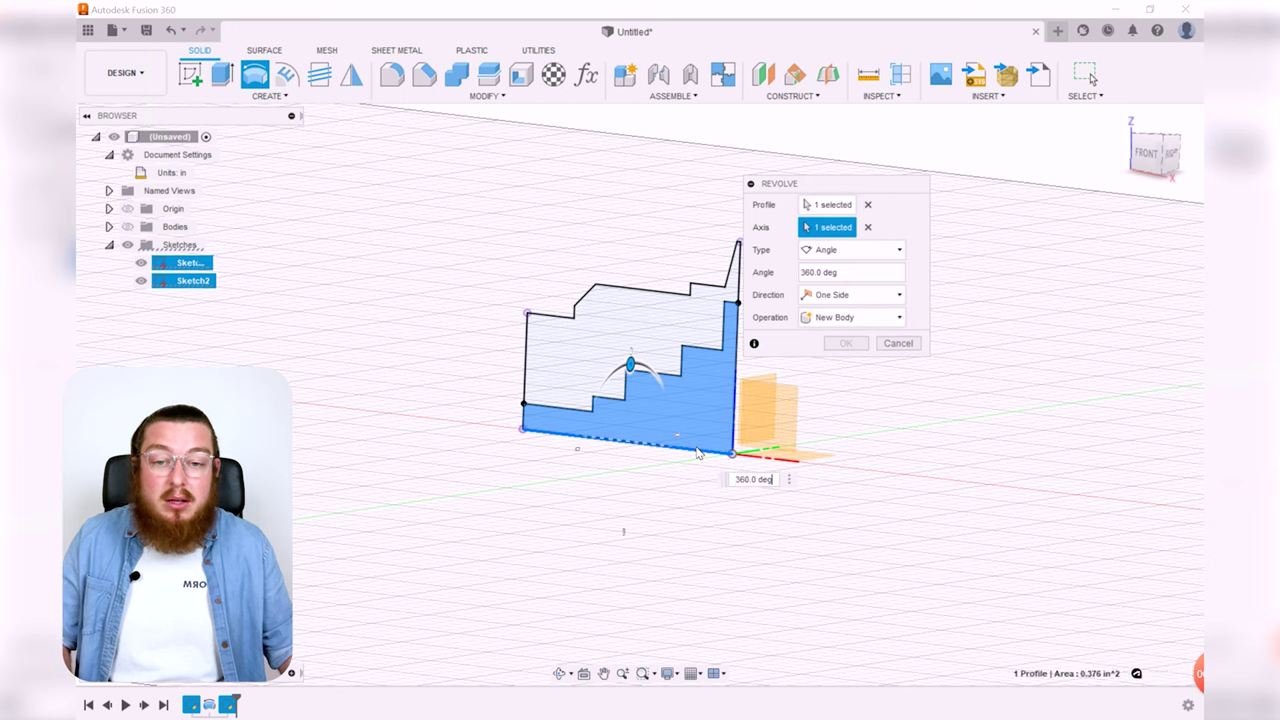
# - Set the revolve to Cut and apply it 360° to hollow a stepped bore in the body
pyautogui.click(845, 318)
pyautogui.click(835, 355)
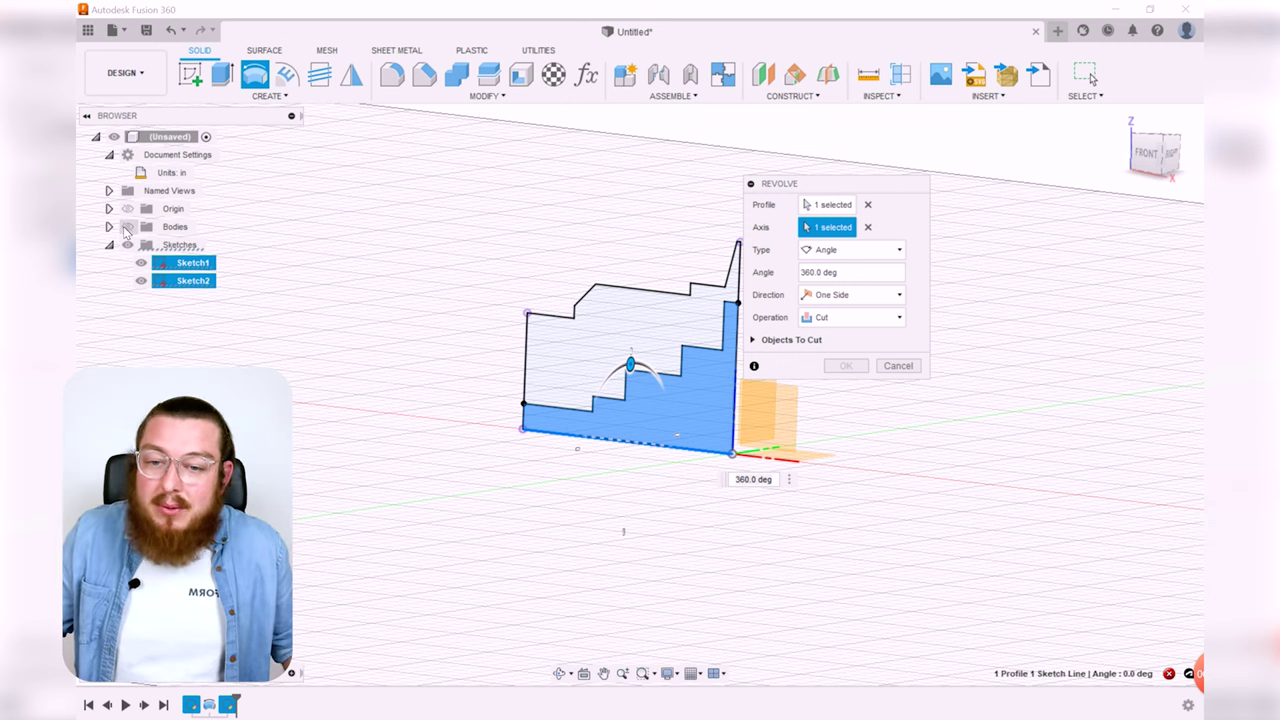
pyautogui.click(127, 227)
pyautogui.keyDown('shift'); pyautogui.moveTo(697, 388); pyautogui.dragTo(608, 432, button='middle'); pyautogui.keyUp('shift')
pyautogui.click(846, 367)
pyautogui.keyDown('shift'); pyautogui.moveTo(834, 408); pyautogui.dragTo(1105, 637, button='middle'); pyautogui.keyUp('shift')
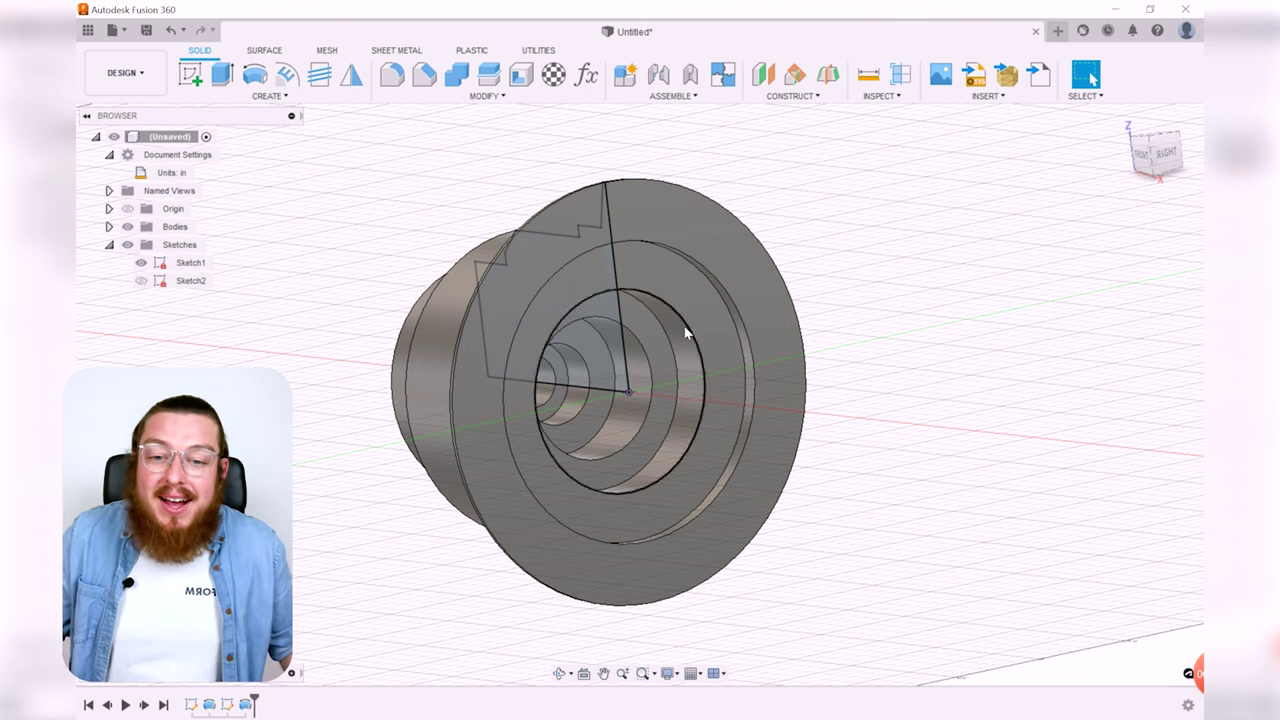
# - Hide Sketch1 and Sketch2, then orbit to view the solid emitter body from the side
pyautogui.moveTo(668, 369)
pyautogui.keyDown('shift'); pyautogui.mouseDown(button='middle')
pyautogui.moveTo(780, 357)
pyautogui.moveTo(827, 377)
pyautogui.moveTo(544, 244)
pyautogui.mouseUp(button='middle'); pyautogui.keyUp('shift')
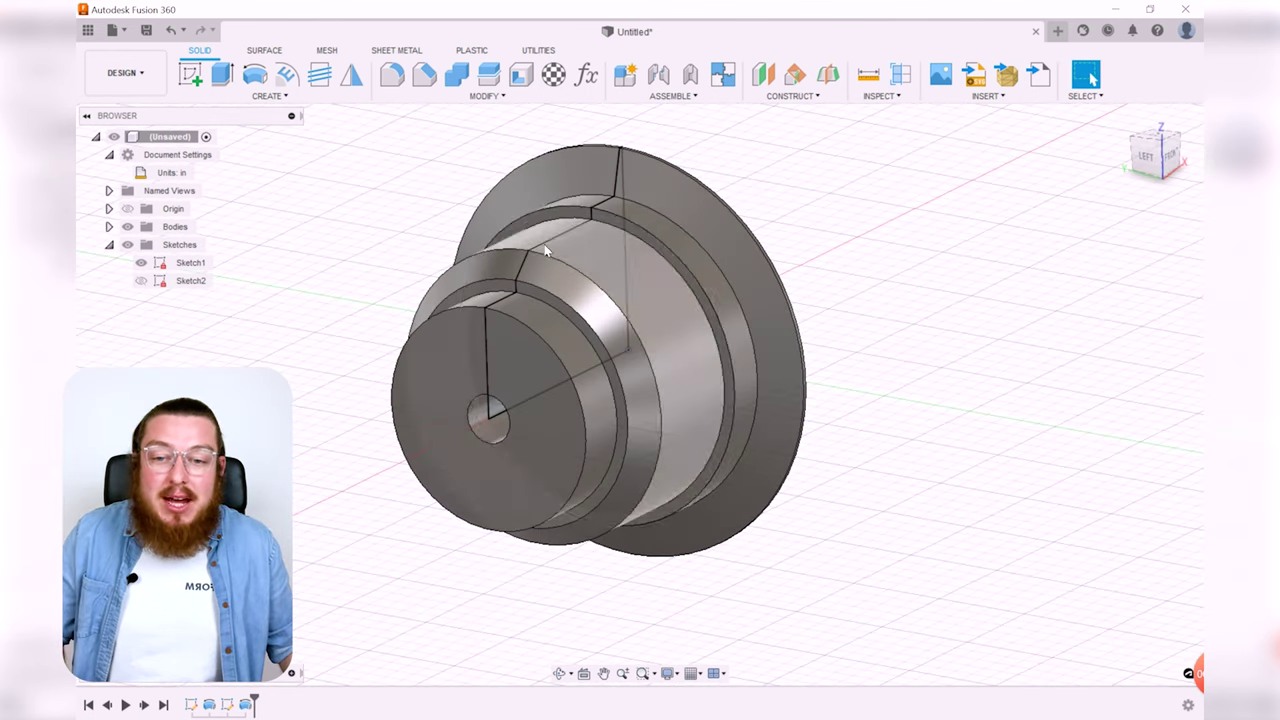
pyautogui.click(141, 280)
pyautogui.click(141, 264)
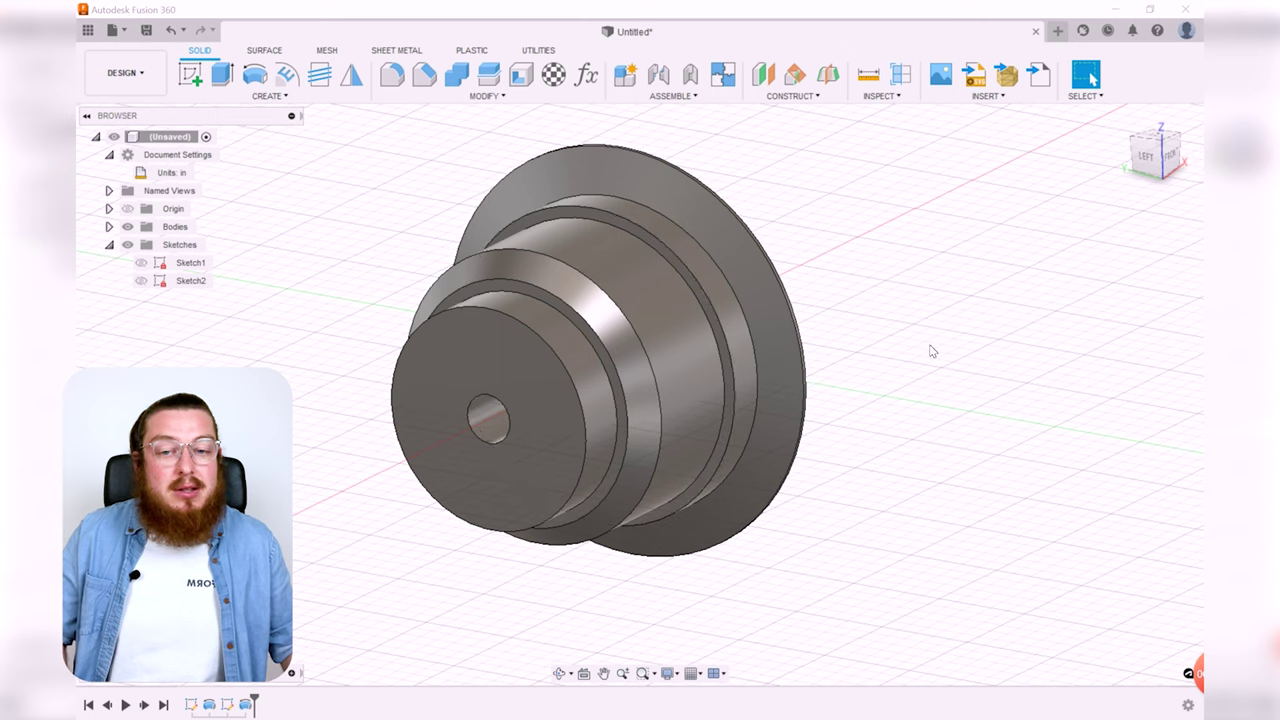
pyautogui.keyDown('shift'); pyautogui.moveTo(940, 374); pyautogui.dragTo(723, 349, button='middle'); pyautogui.keyUp('shift')
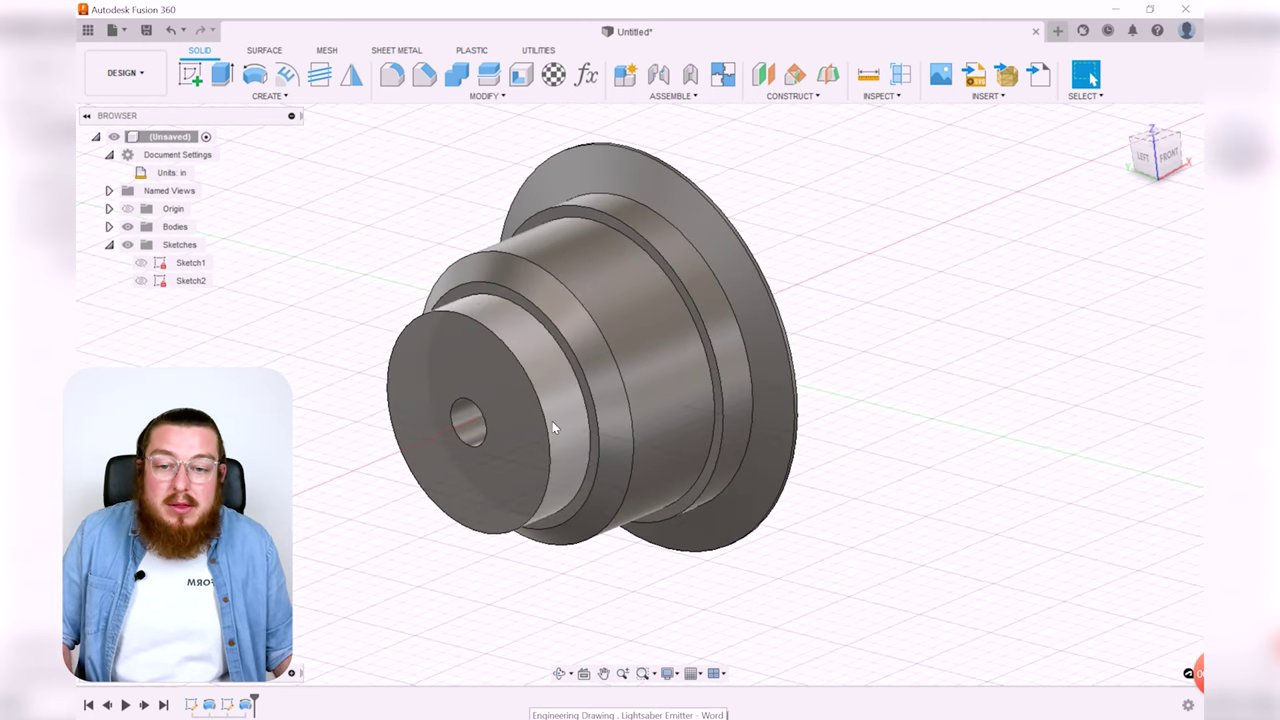
pyautogui.keyDown('shift'); pyautogui.moveTo(892, 374); pyautogui.dragTo(823, 366, button='middle'); pyautogui.keyUp('shift')
pyautogui.scroll(5, 656, 236)
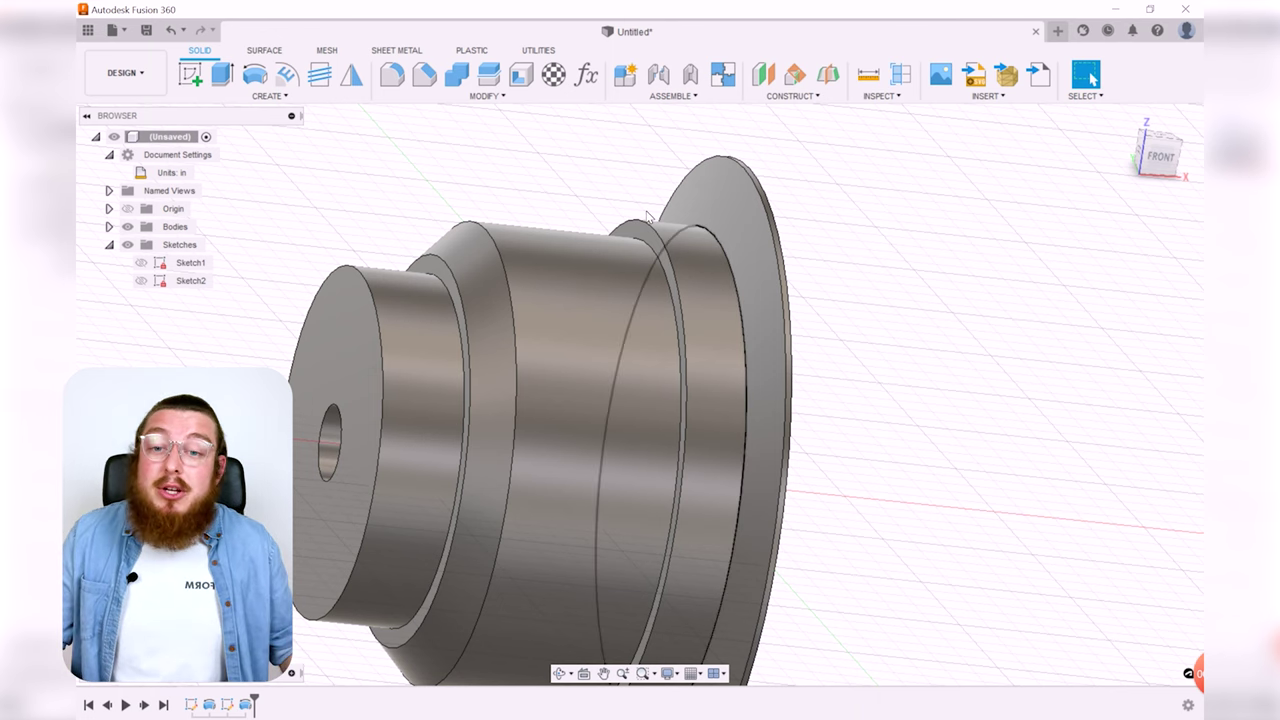
# - Chamfer the front cylinder's outer edge and the ring edge by 0.04 in
pyautogui.click(425, 75)
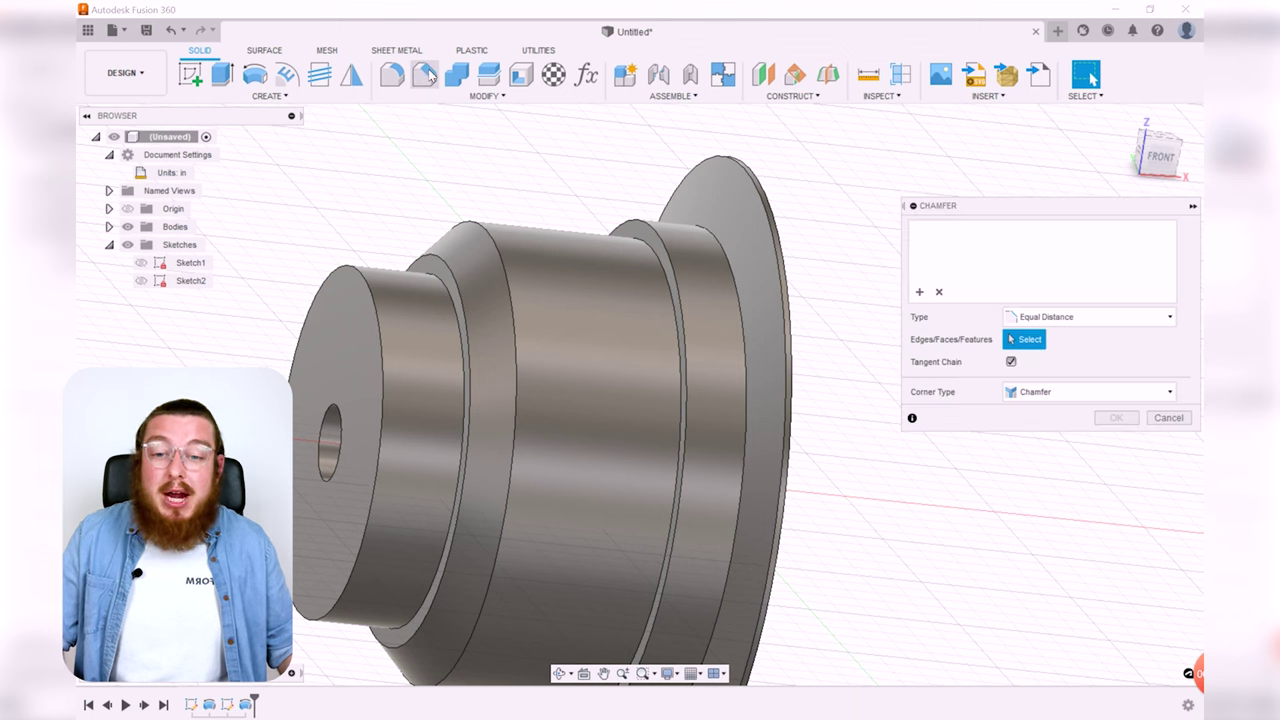
pyautogui.click(367, 293)
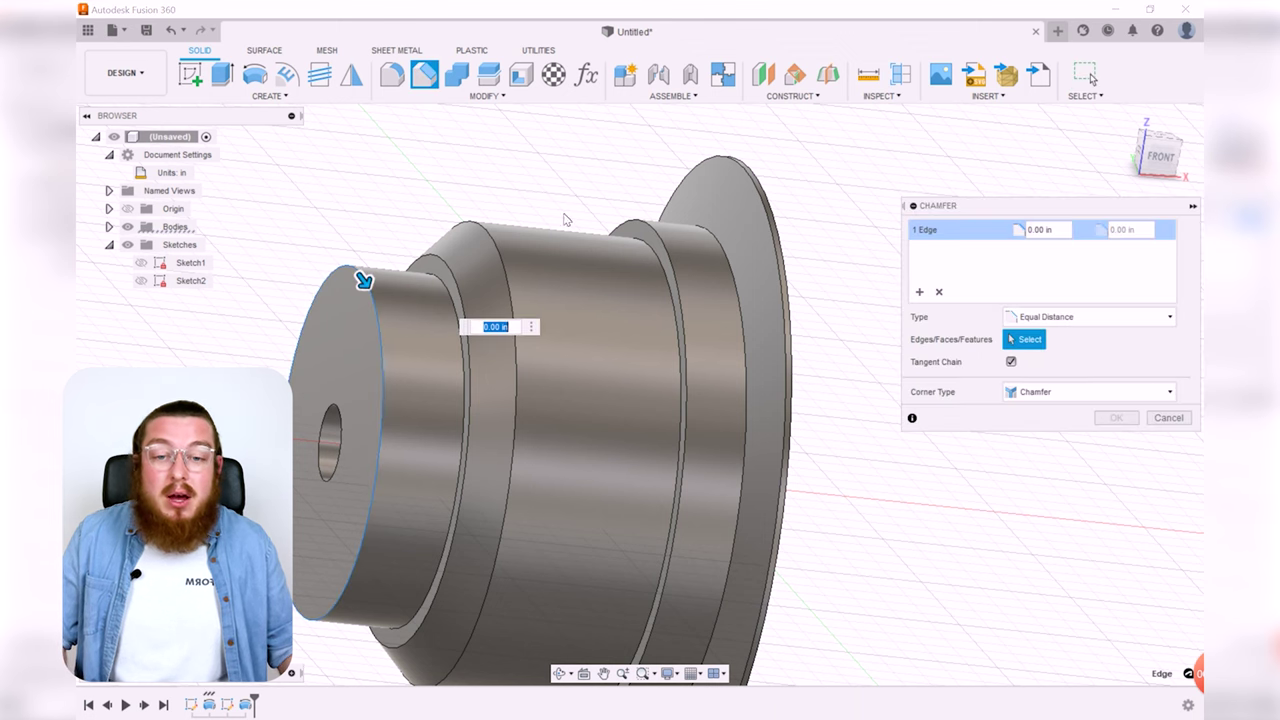
pyautogui.click(655, 232)
pyautogui.write('.04')
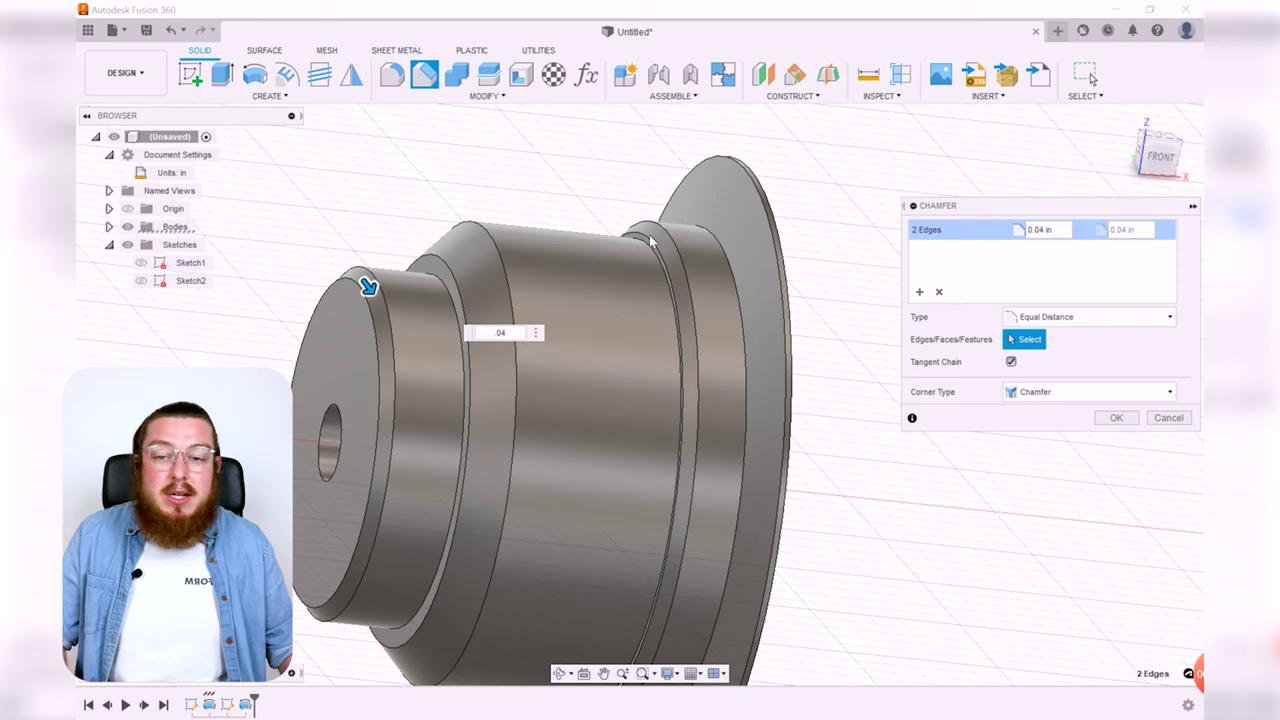
pyautogui.keyDown('shift'); pyautogui.moveTo(766, 308); pyautogui.dragTo(807, 320, button='middle'); pyautogui.keyUp('shift')
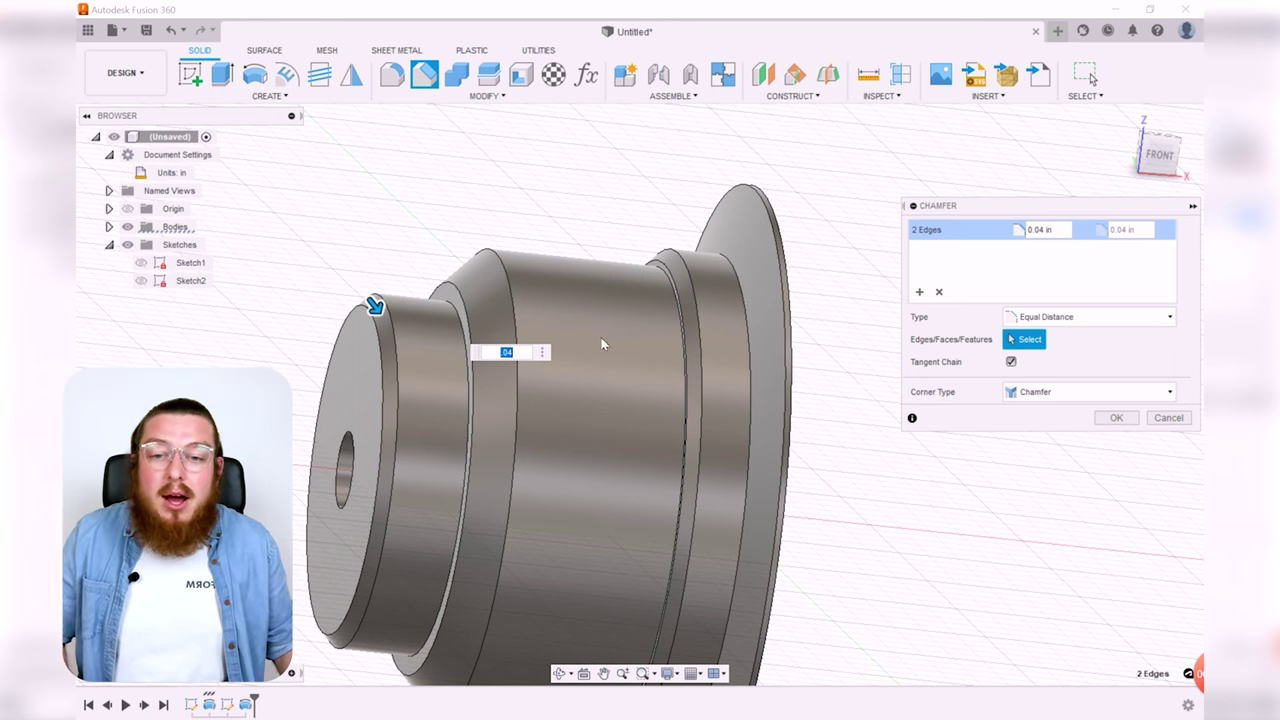
pyautogui.keyDown('shift'); pyautogui.moveTo(726, 302); pyautogui.dragTo(753, 381, button='middle'); pyautogui.keyUp('shift')
pyautogui.moveTo(789, 443)
pyautogui.keyDown('shift'); pyautogui.mouseDown(button='middle')
pyautogui.moveTo(794, 466)
pyautogui.moveTo(783, 449)
pyautogui.mouseUp(button='middle'); pyautogui.keyUp('shift')
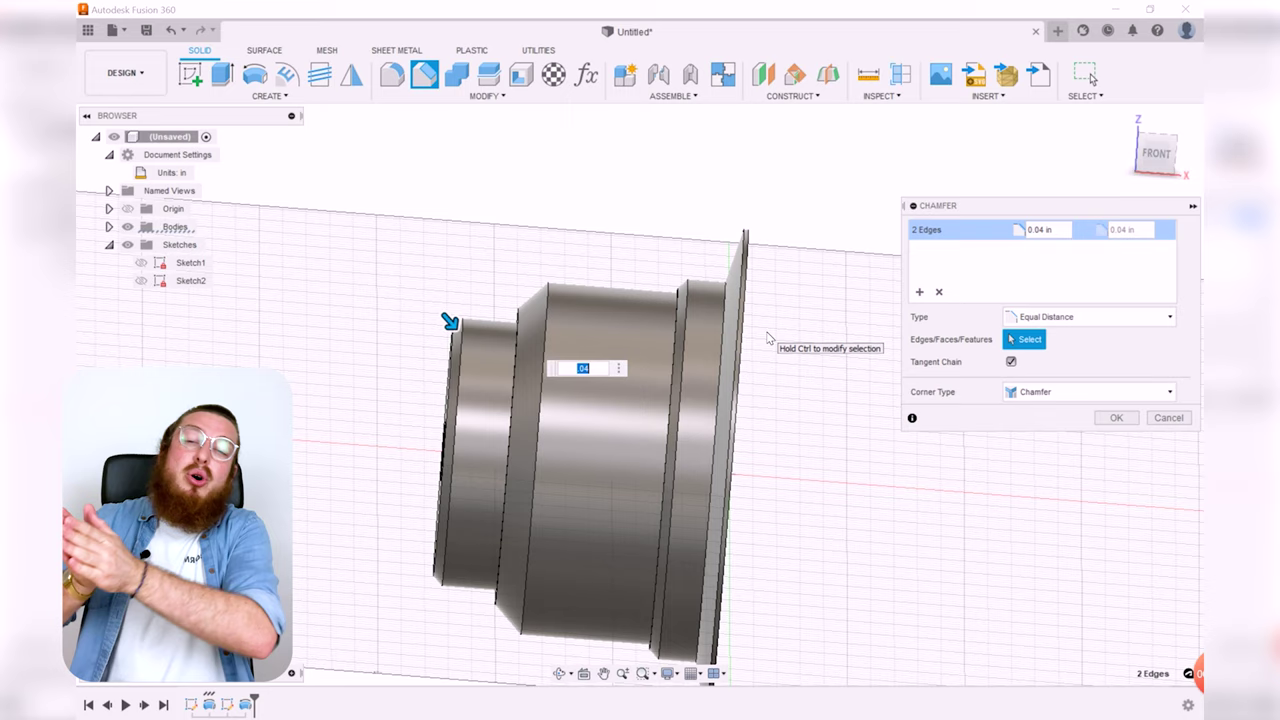
pyautogui.click(1116, 417)
pyautogui.keyDown('shift'); pyautogui.moveTo(814, 391); pyautogui.dragTo(713, 443, button='middle'); pyautogui.keyUp('shift')
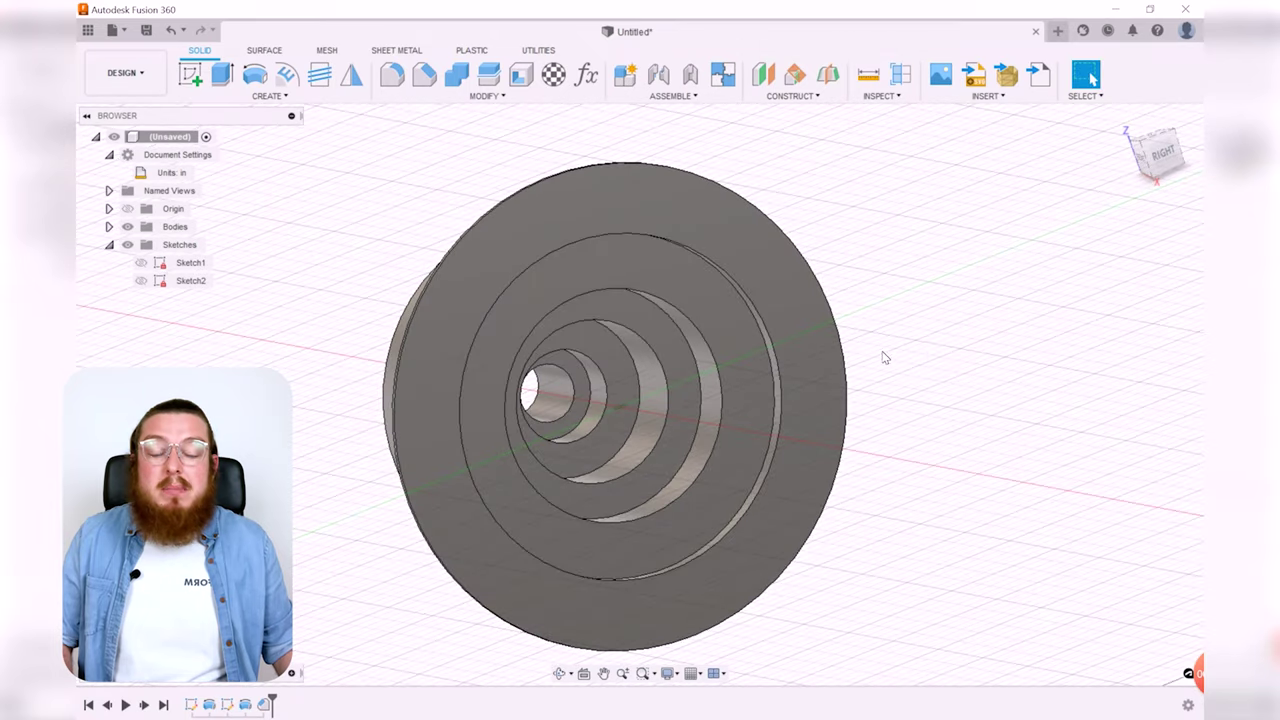
# - Start a thread on the small centre hole, proposed as 0.25 in 1/4-20 UNC class 3B
pyautogui.keyDown('shift'); pyautogui.moveTo(929, 354); pyautogui.dragTo(478, 403, button='middle'); pyautogui.keyUp('shift')
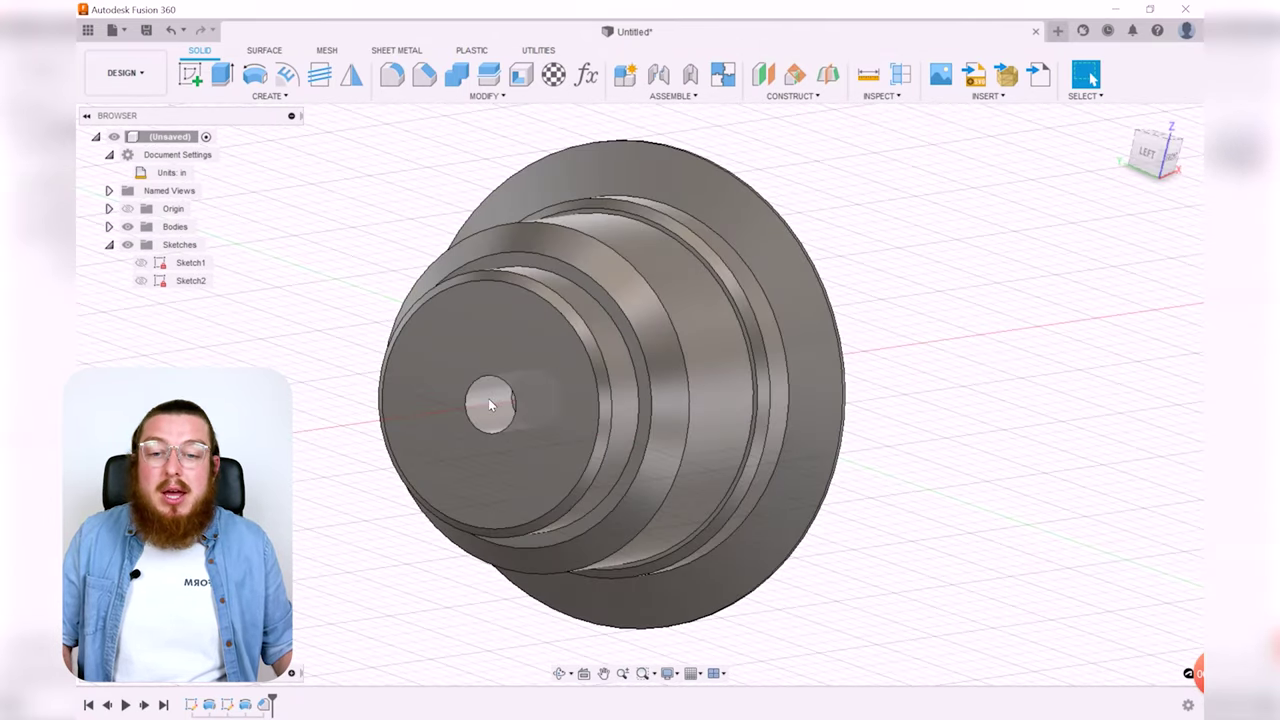
pyautogui.click(281, 96)
pyautogui.click(233, 314)
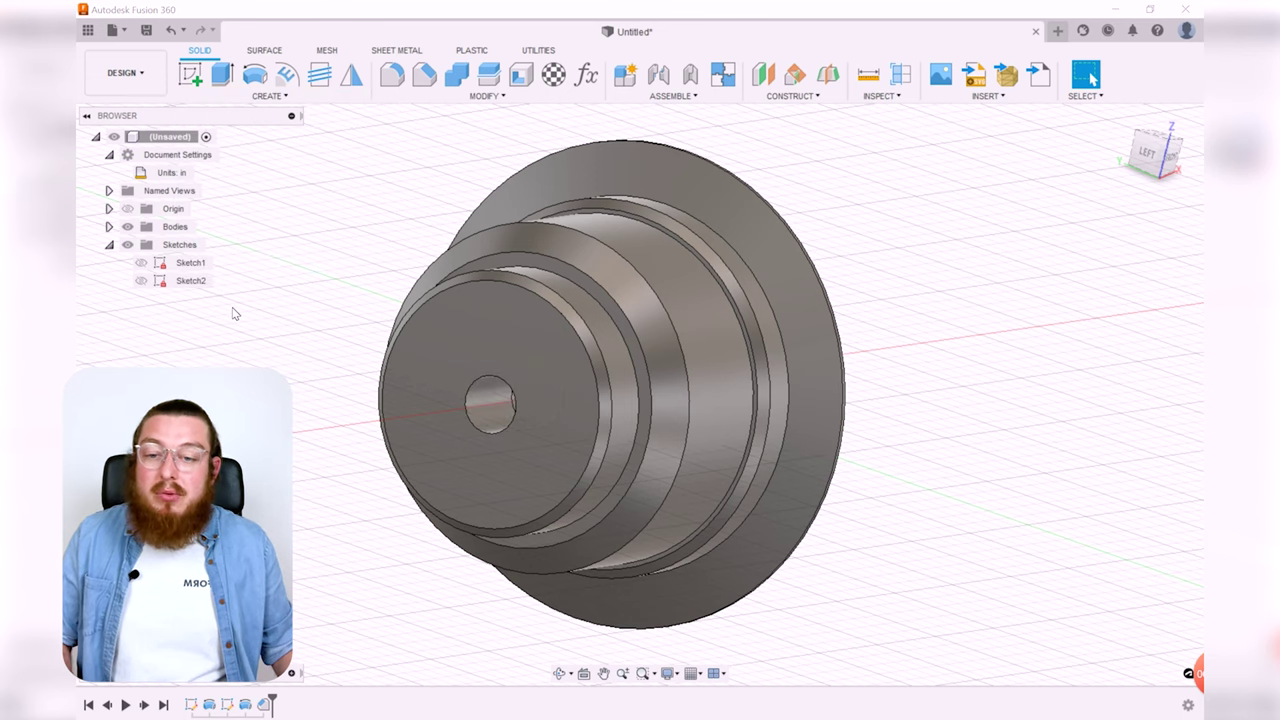
pyautogui.click(485, 402)
pyautogui.moveTo(557, 453); pyautogui.dragTo(564, 443, button='middle')
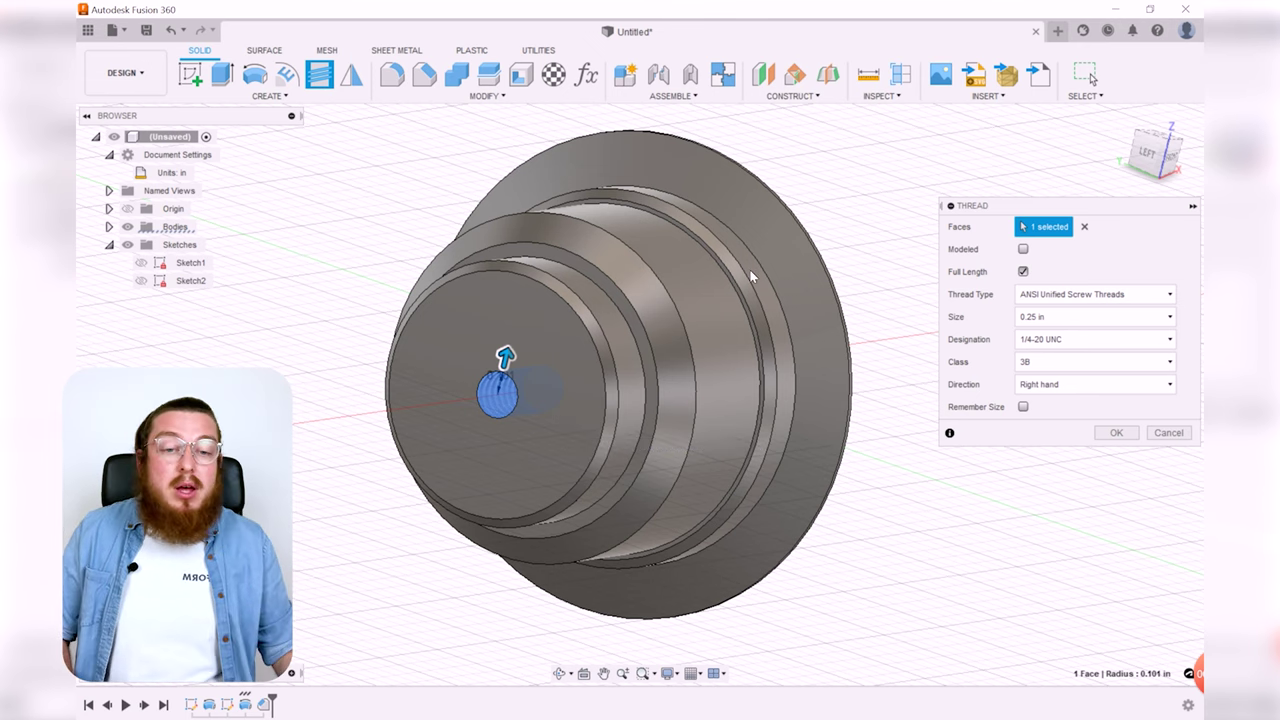
# - Preview the hole's thread as modeled geometry and inspect it up close
pyautogui.moveTo(1014, 211); pyautogui.dragTo(948, 182)
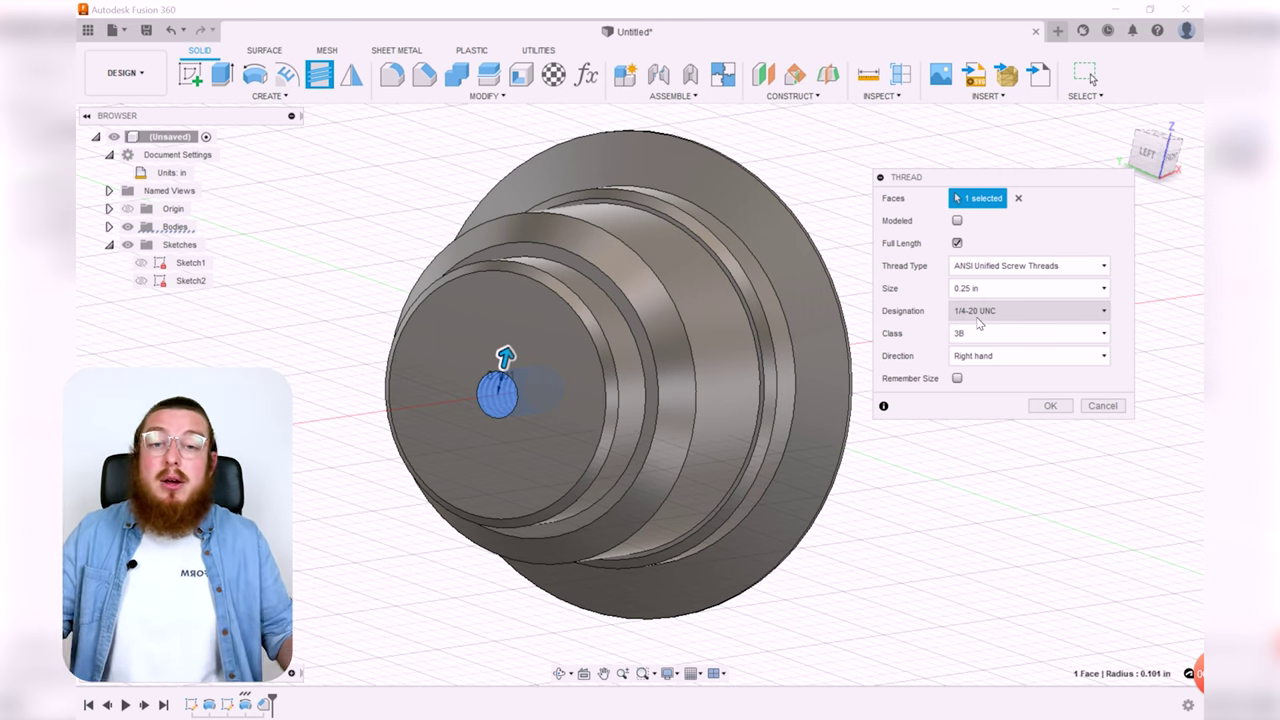
pyautogui.click(957, 221)
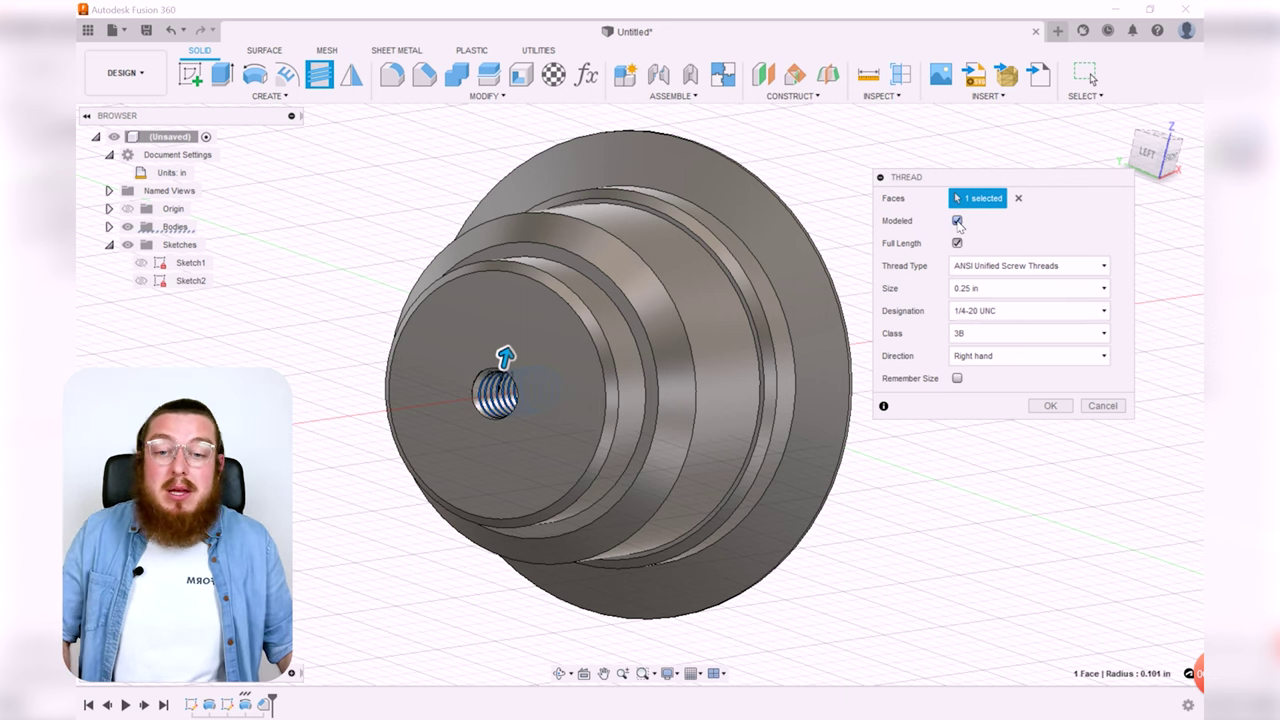
pyautogui.scroll(10, 530, 420)
pyautogui.keyDown('shift'); pyautogui.moveTo(537, 429); pyautogui.dragTo(608, 403, button='middle'); pyautogui.keyUp('shift')
pyautogui.scroll(-8, 567, 382)
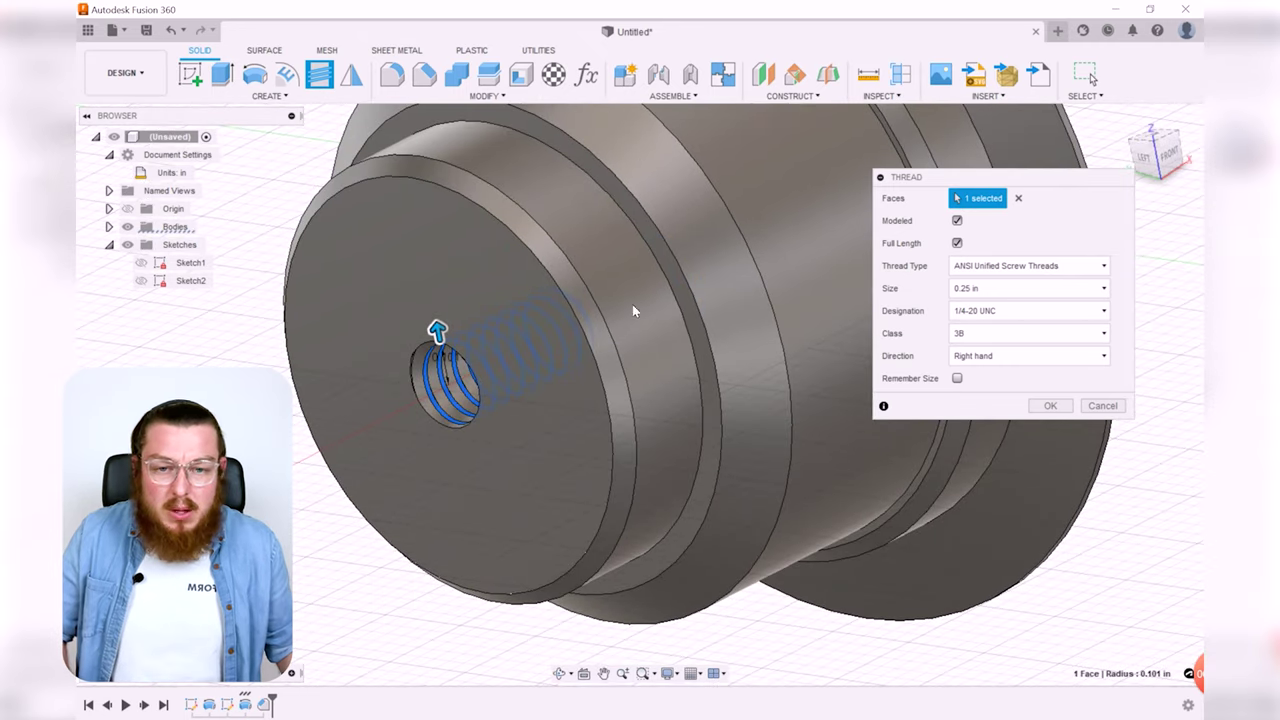
# - Switch the thread back to cosmetic and confirm the 1/4-20 UNC thread
pyautogui.click(957, 221)
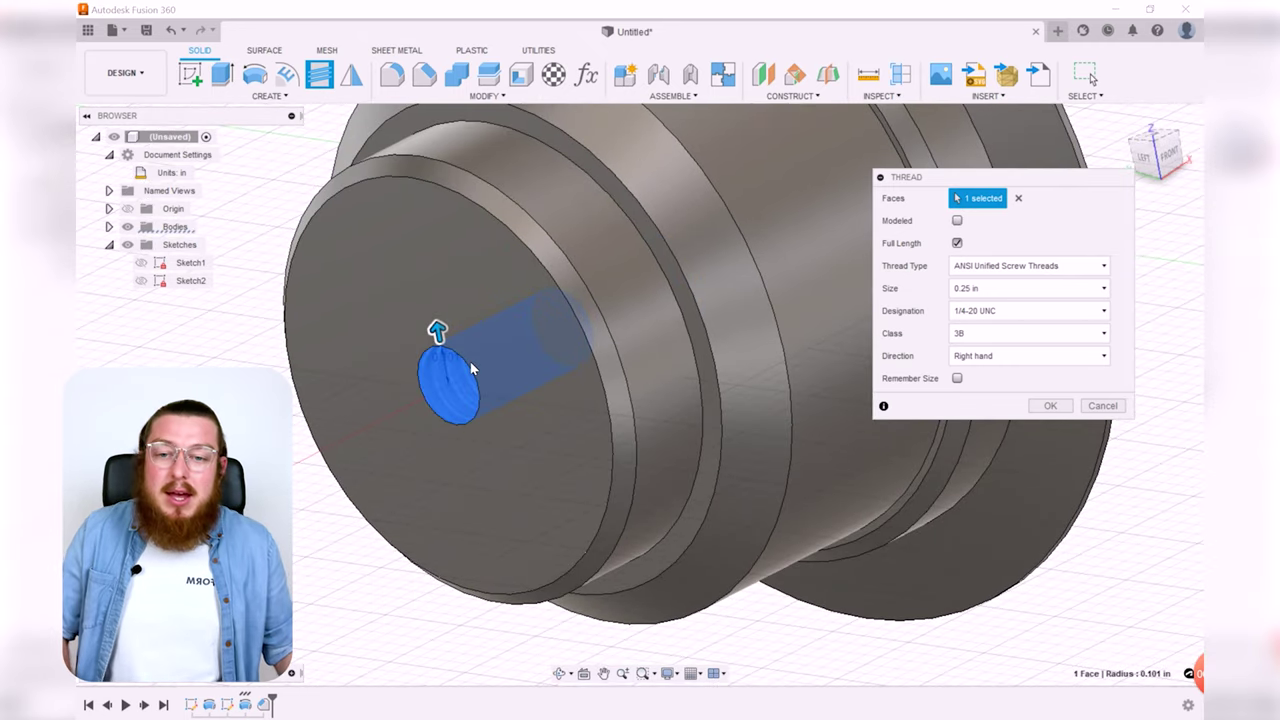
pyautogui.scroll(3, 551, 366)
pyautogui.keyDown('shift'); pyautogui.moveTo(537, 406); pyautogui.dragTo(577, 400, button='middle'); pyautogui.keyUp('shift')
pyautogui.scroll(5, 483, 396)
pyautogui.scroll(3, 488, 392)
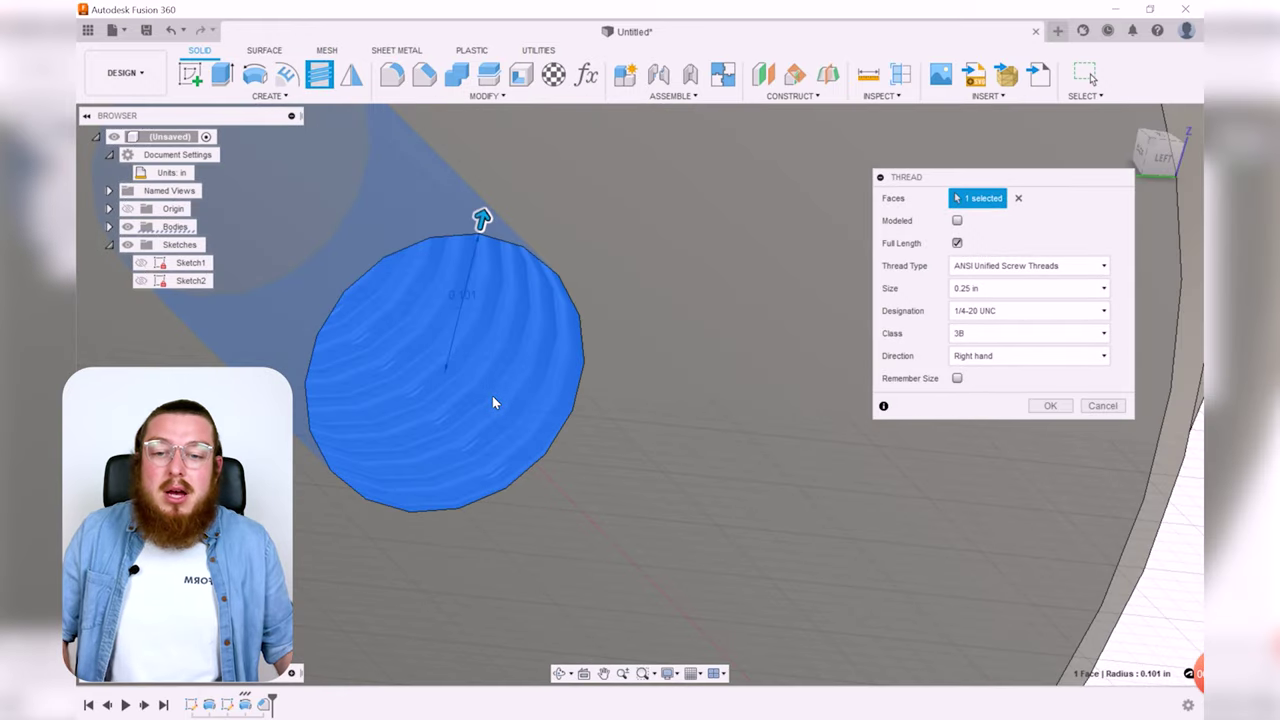
pyautogui.keyDown('shift'); pyautogui.moveTo(492, 395); pyautogui.dragTo(506, 342, button='middle'); pyautogui.keyUp('shift')
pyautogui.scroll(-2, 510, 348)
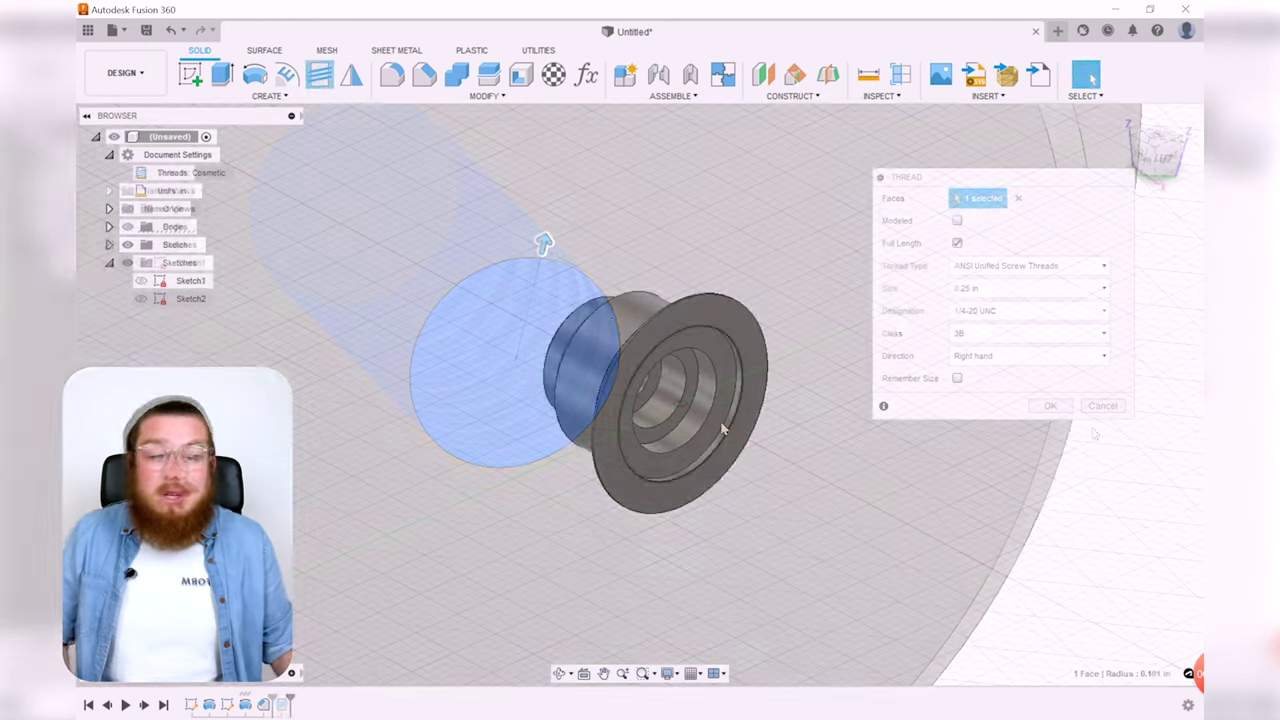
pyautogui.press('Return')
pyautogui.scroll(3, 653, 424)
pyautogui.keyDown('shift'); pyautogui.moveTo(857, 463); pyautogui.dragTo(817, 423, button='middle'); pyautogui.keyUp('shift')
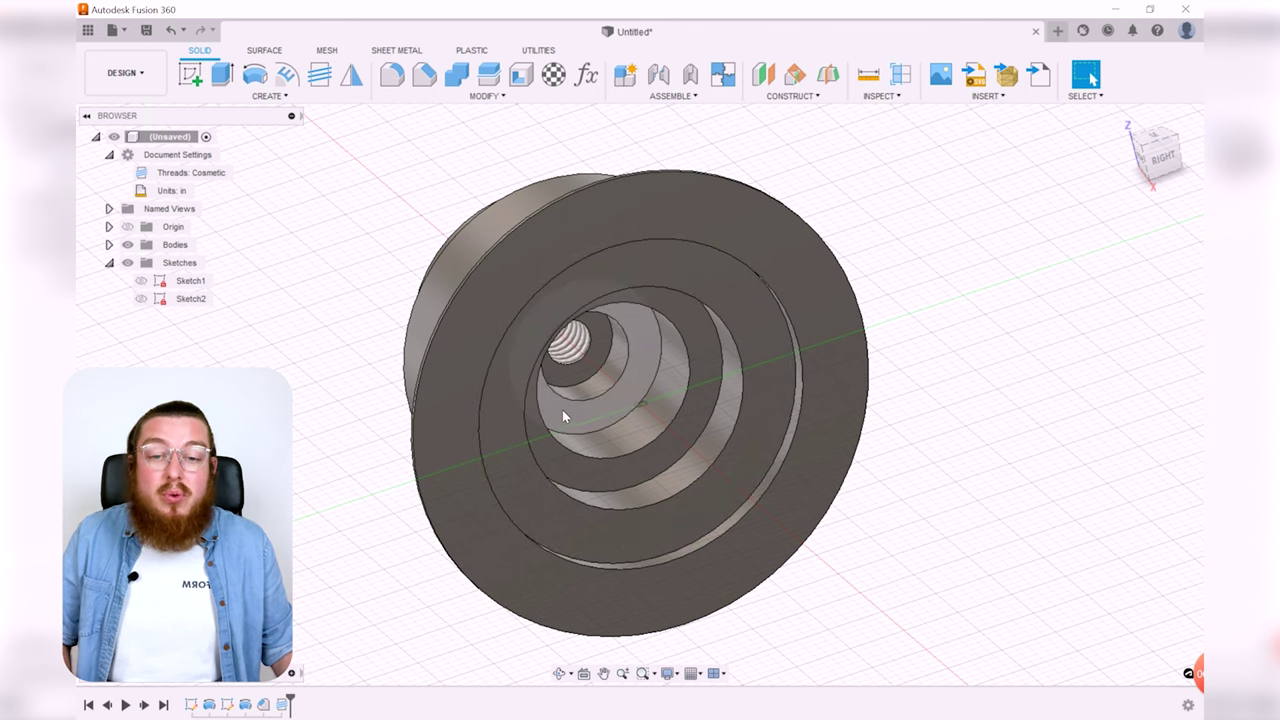
# - Return to the home view, turn the flanged end toward the camera, and start a new sketch
pyautogui.hotkey('shift', 'F6')
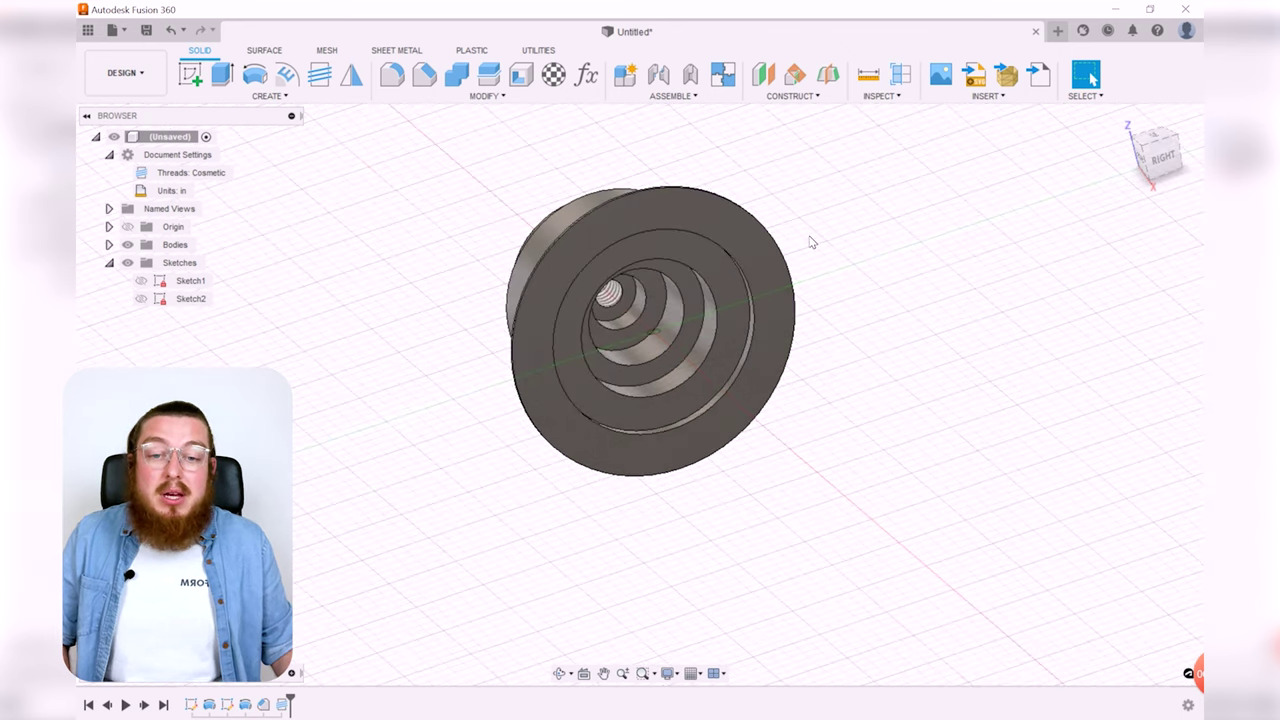
pyautogui.moveTo(856, 232); pyautogui.dragTo(808, 352, button='middle')
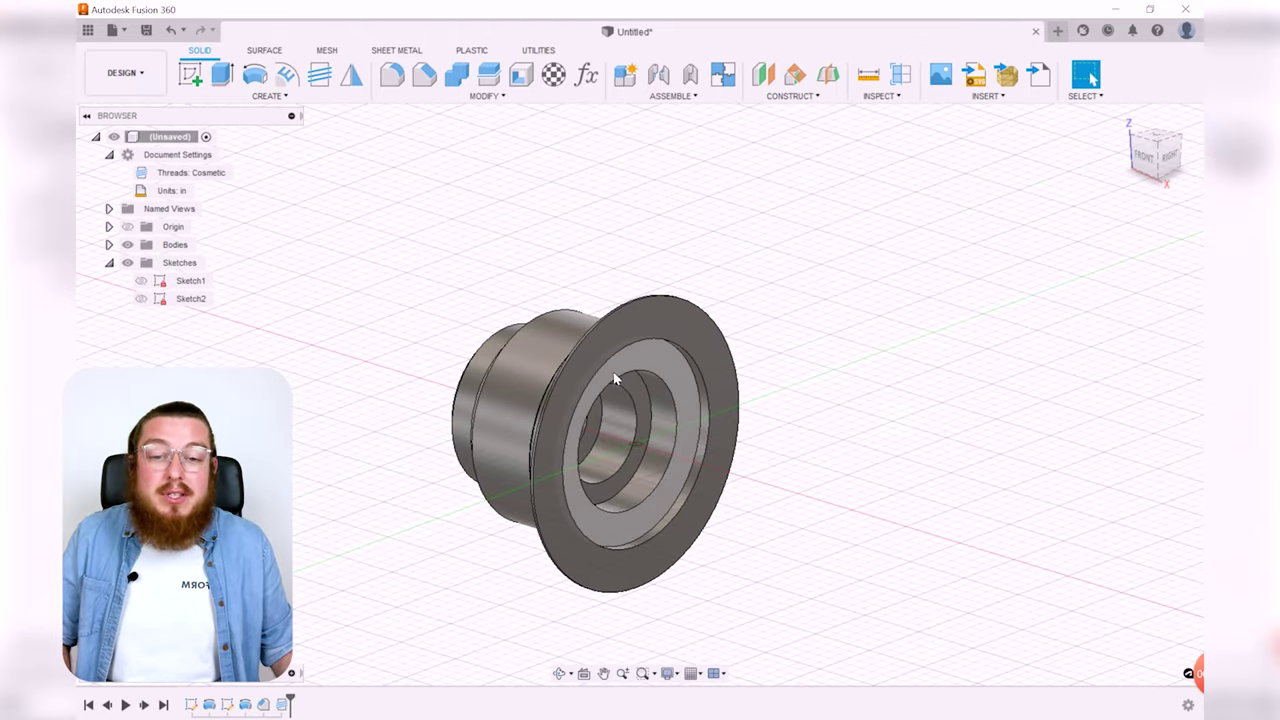
pyautogui.keyDown('shift'); pyautogui.moveTo(845, 367); pyautogui.dragTo(667, 344, button='middle'); pyautogui.keyUp('shift')
pyautogui.scroll(3, 667, 344)
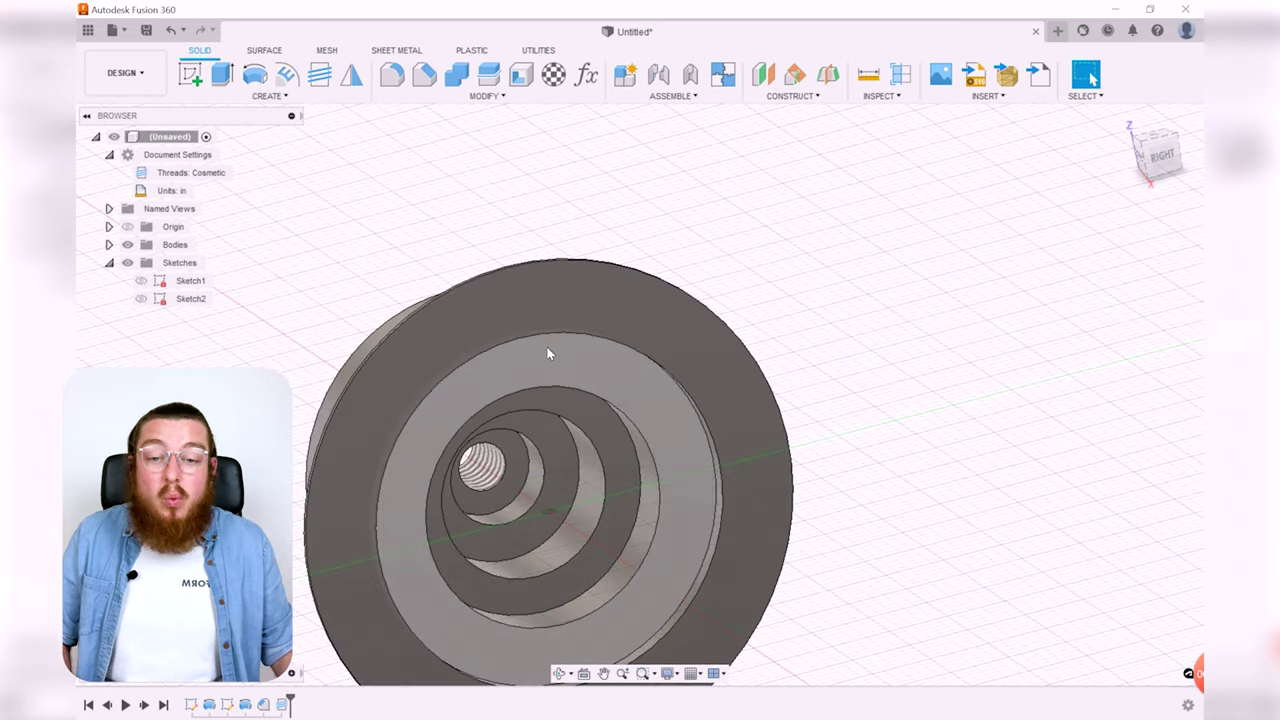
pyautogui.keyDown('shift'); pyautogui.moveTo(543, 383); pyautogui.dragTo(500, 427, button='middle'); pyautogui.keyUp('shift')
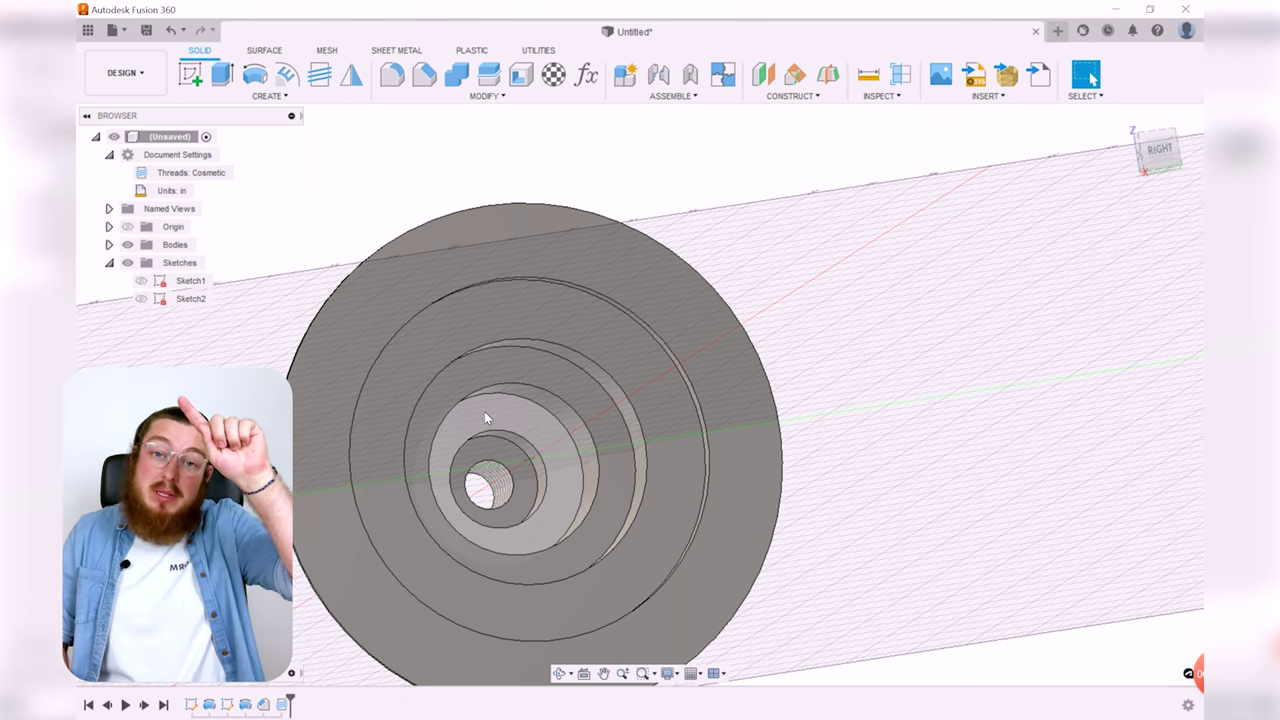
pyautogui.keyDown('shift'); pyautogui.moveTo(484, 418); pyautogui.dragTo(740, 238, button='middle'); pyautogui.keyUp('shift')
pyautogui.click(191, 74)
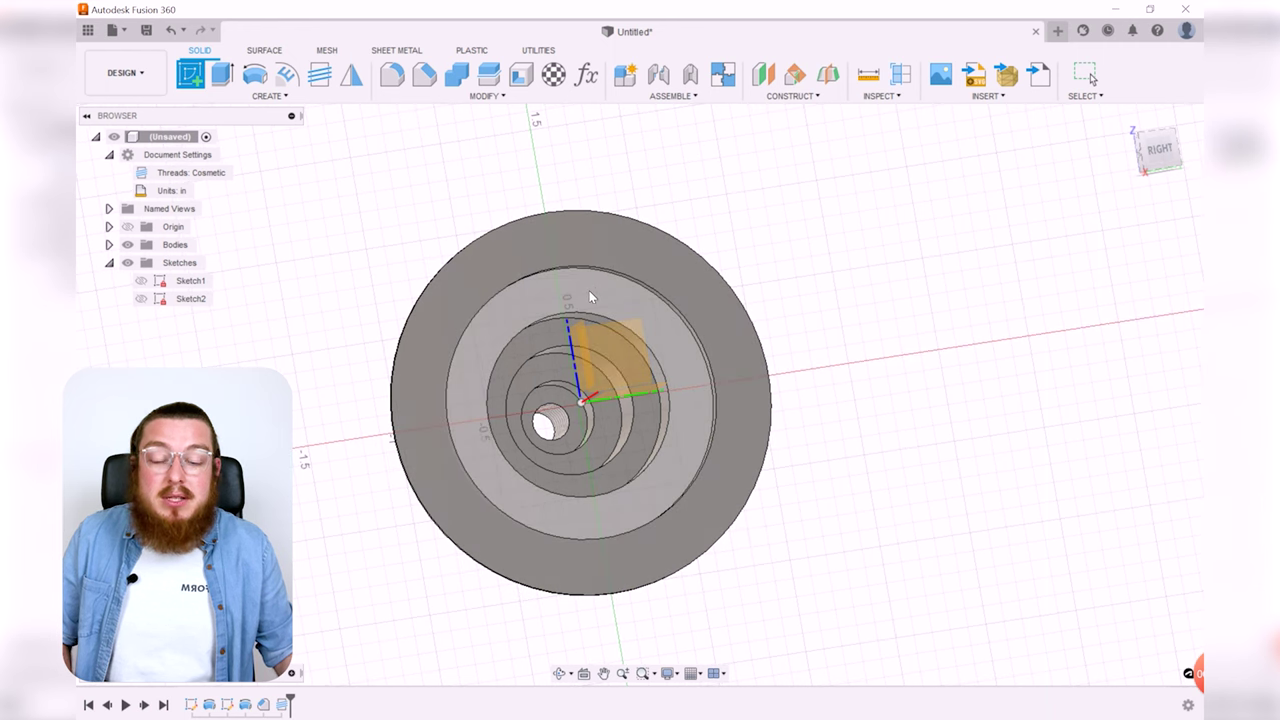
# - On the ring face, sketch a small circle constrained vertically above the origin
pyautogui.click(589, 293)
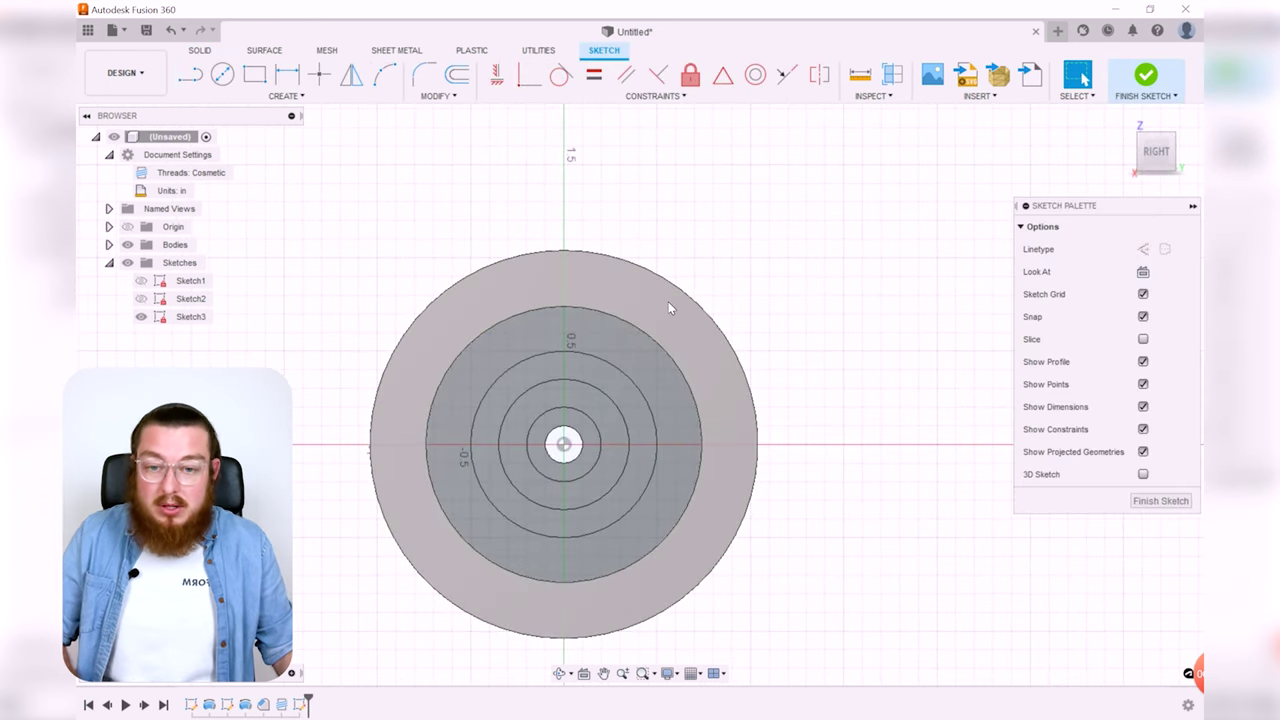
pyautogui.press('c')
pyautogui.scroll(4, 570, 334)
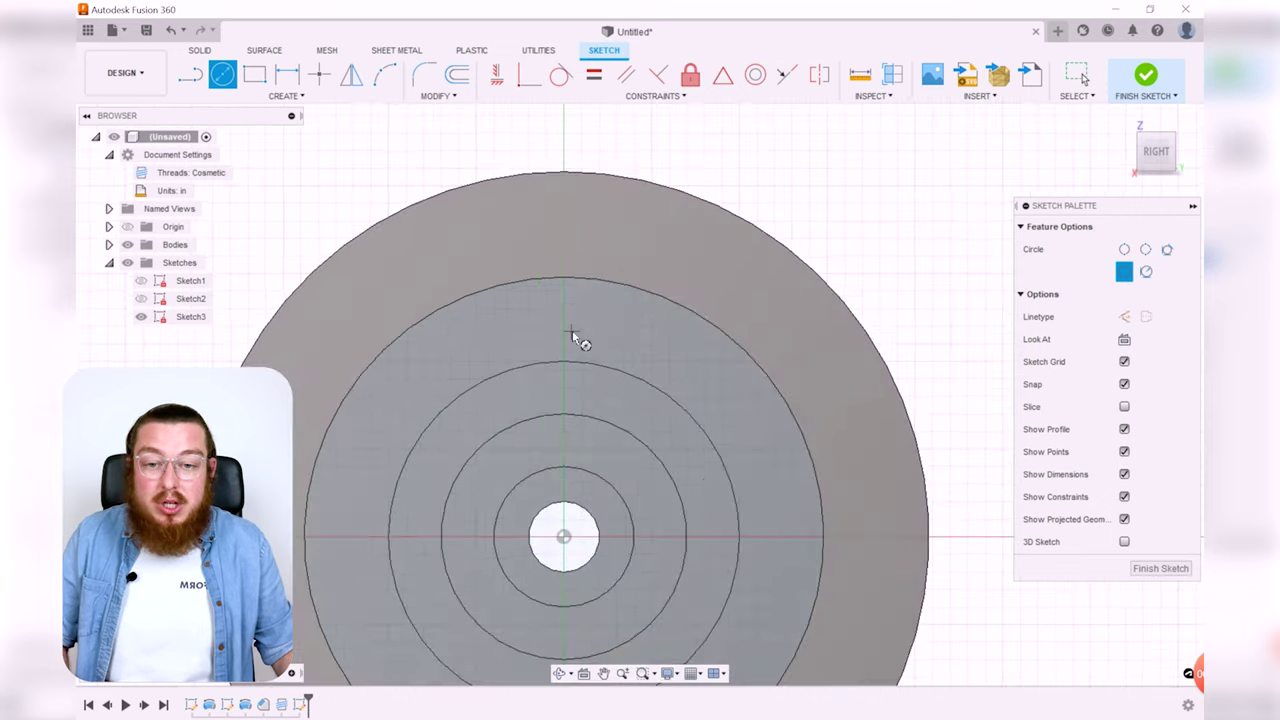
pyautogui.click(581, 326)
pyautogui.click(607, 335)
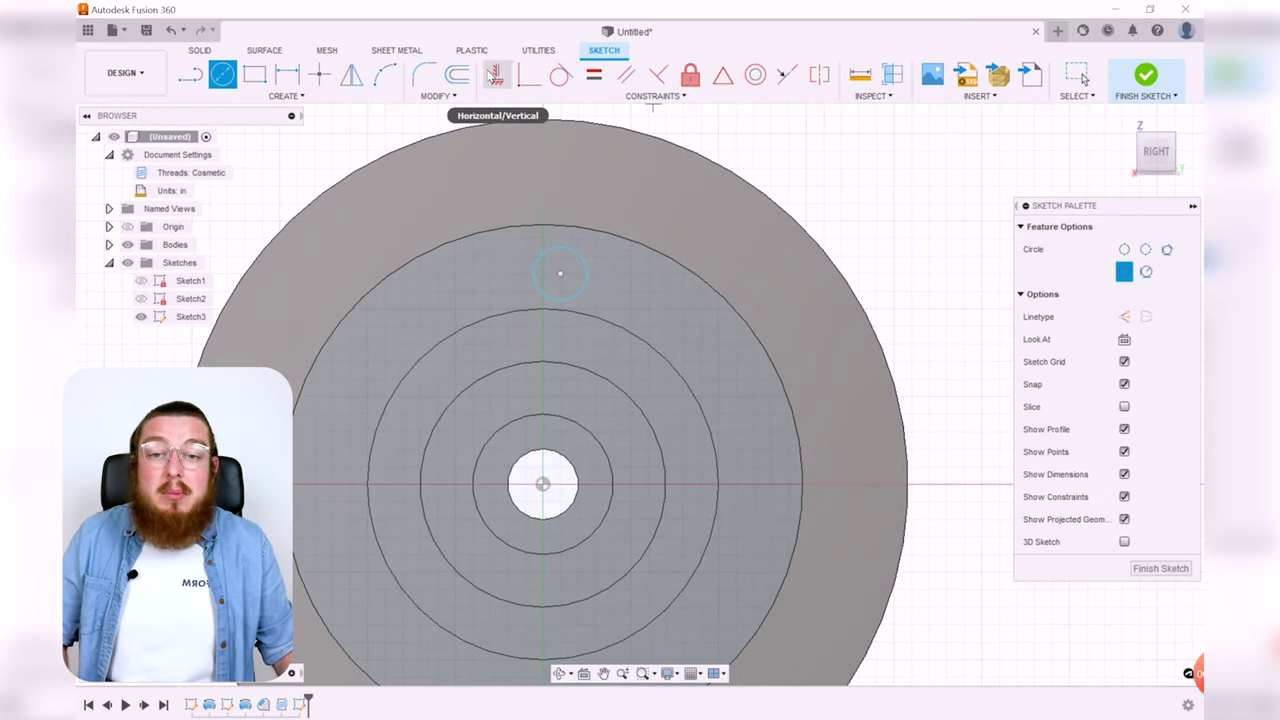
pyautogui.click(494, 76)
pyautogui.click(562, 276)
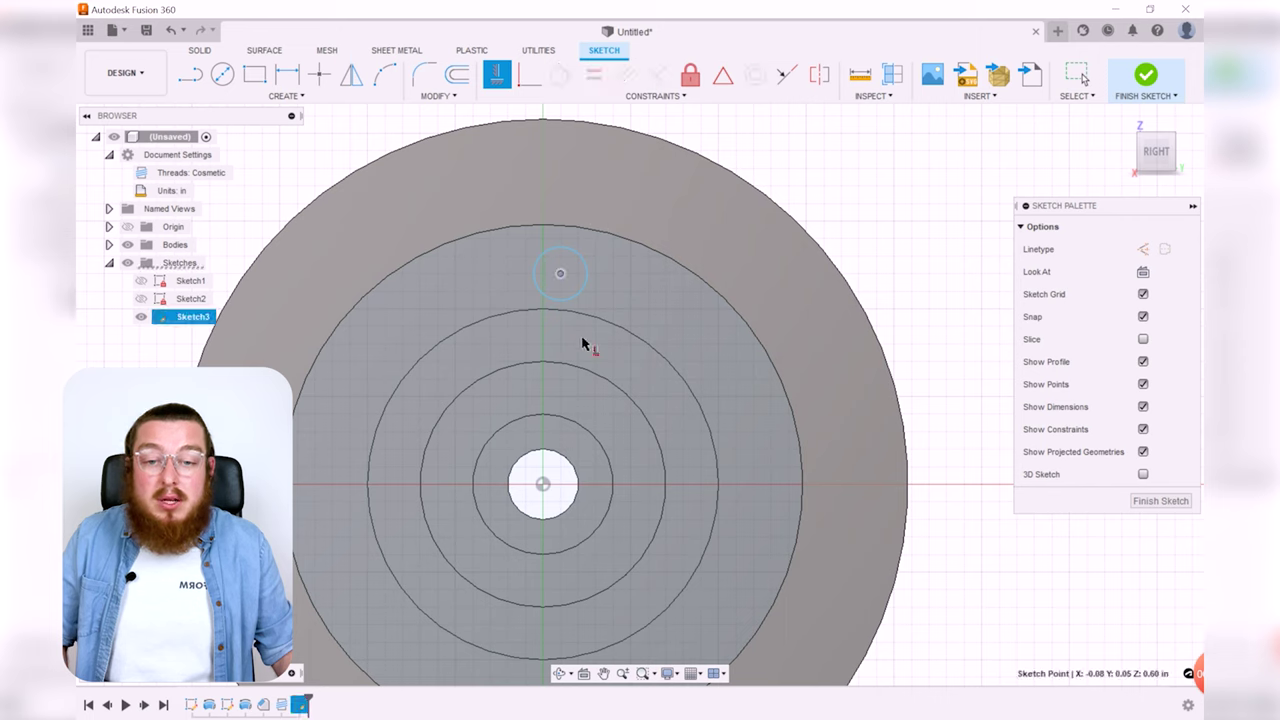
pyautogui.click(543, 485)
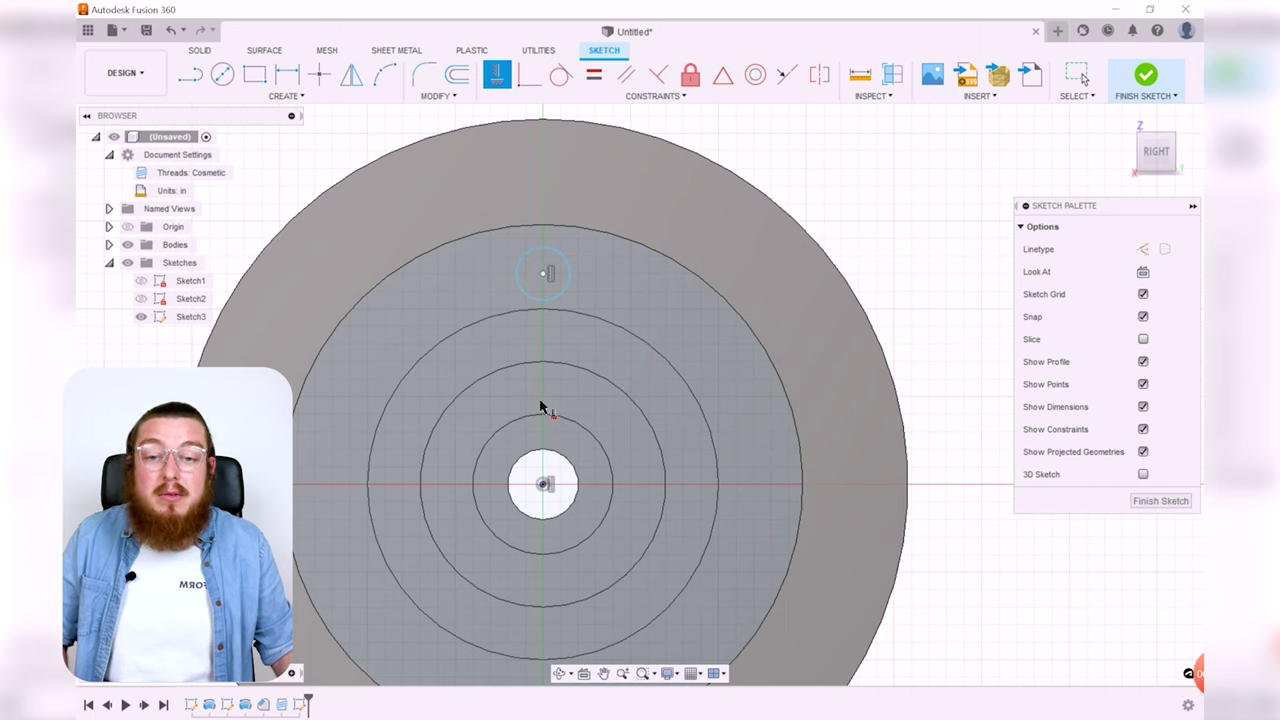
pyautogui.press('Escape')
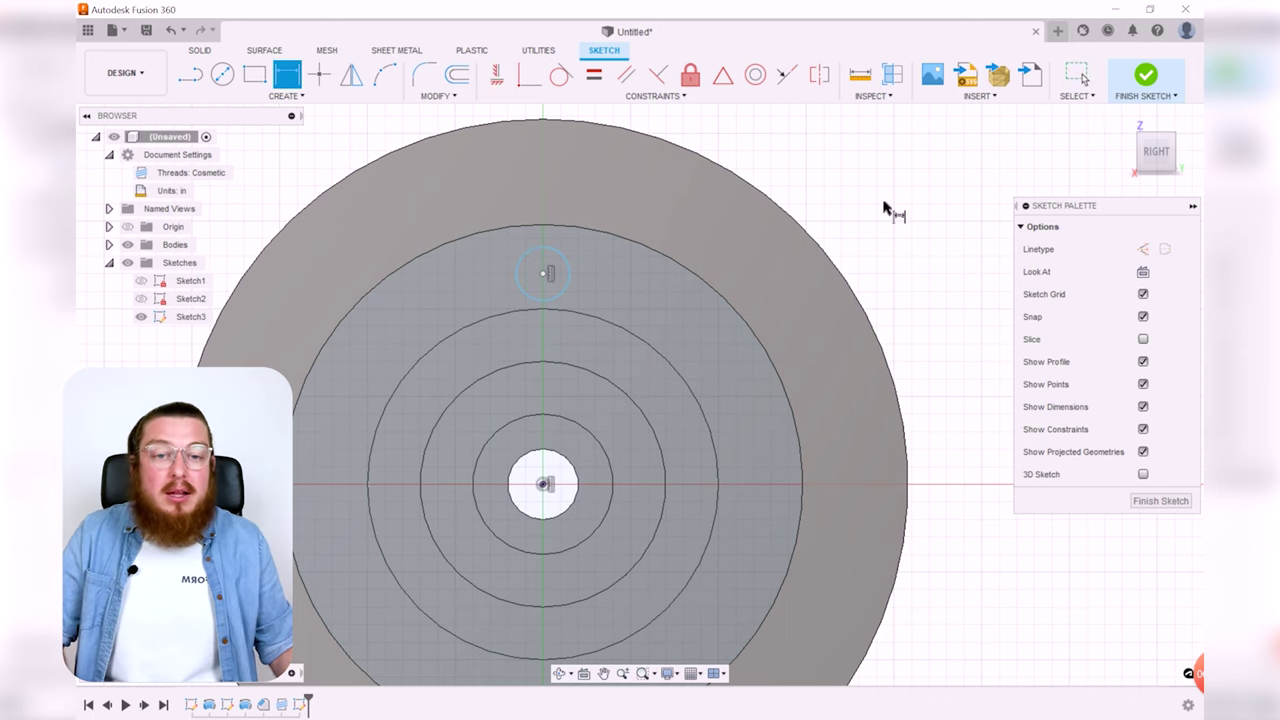
# - Dimension the circle to Ø1/8 in and 0.62 in from the origin, then finish the sketch
pyautogui.click(570, 279)
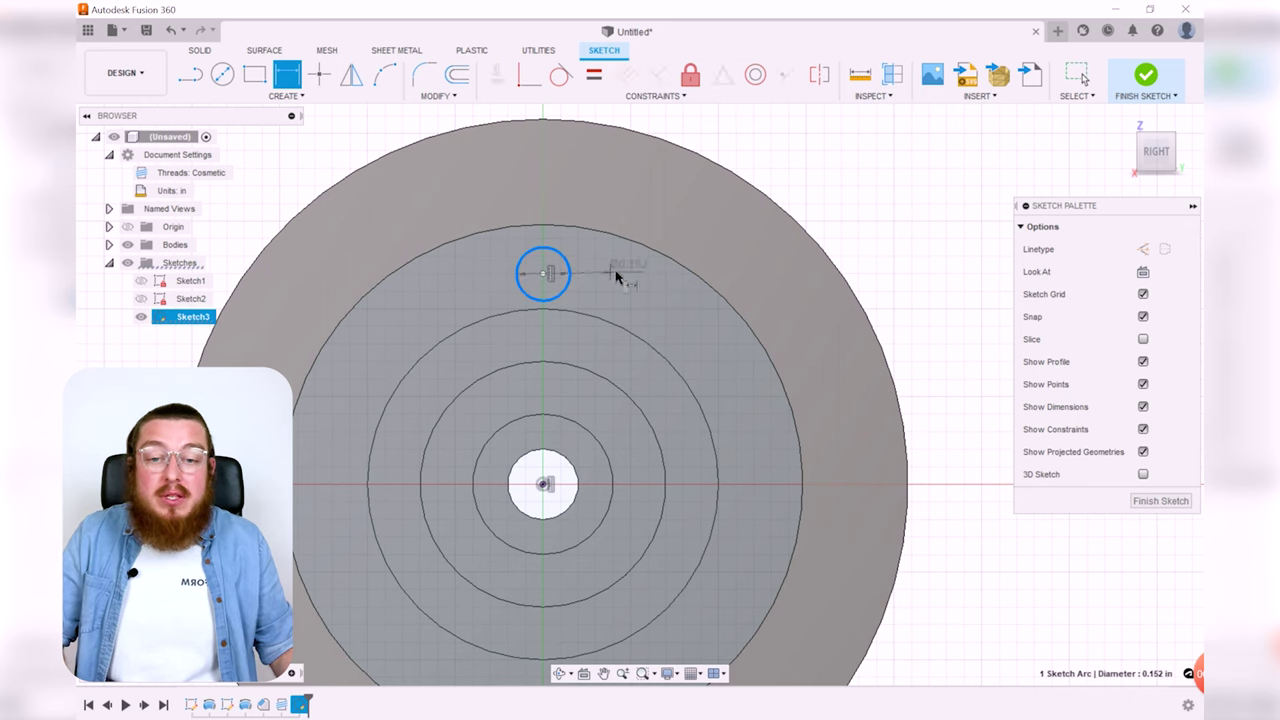
pyautogui.click(612, 272)
pyautogui.write('18')
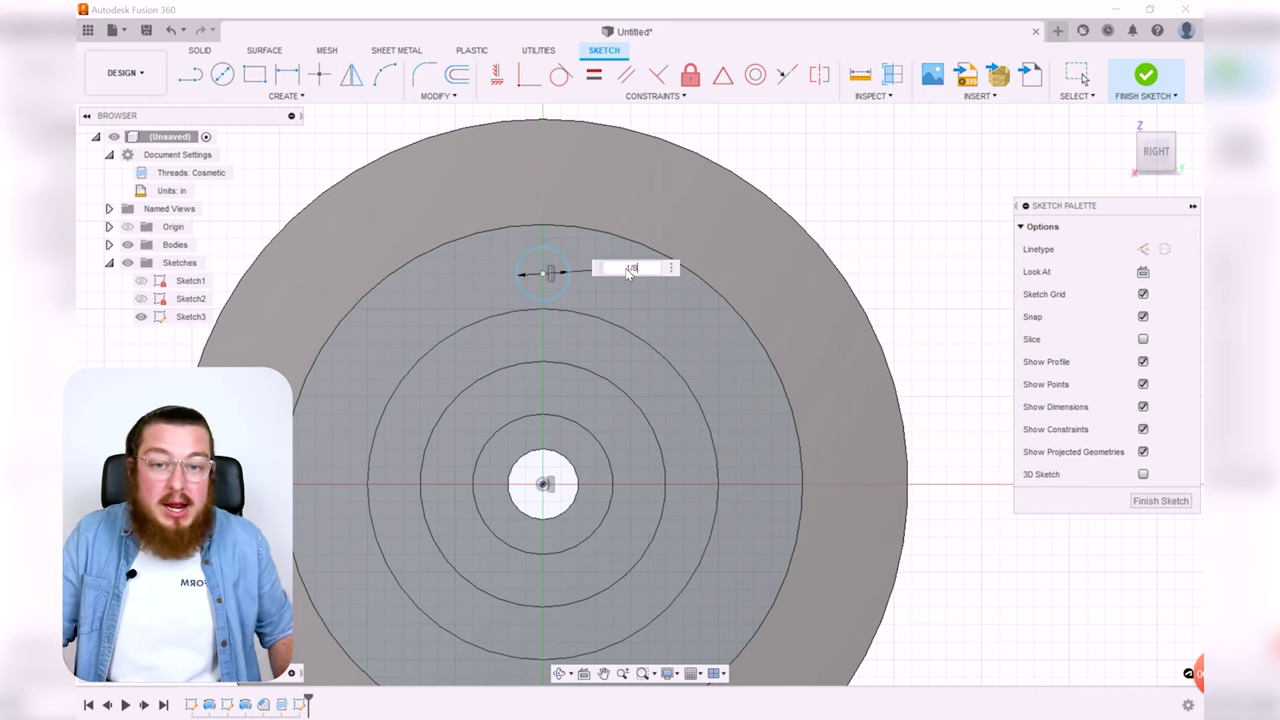
pyautogui.press('Return')
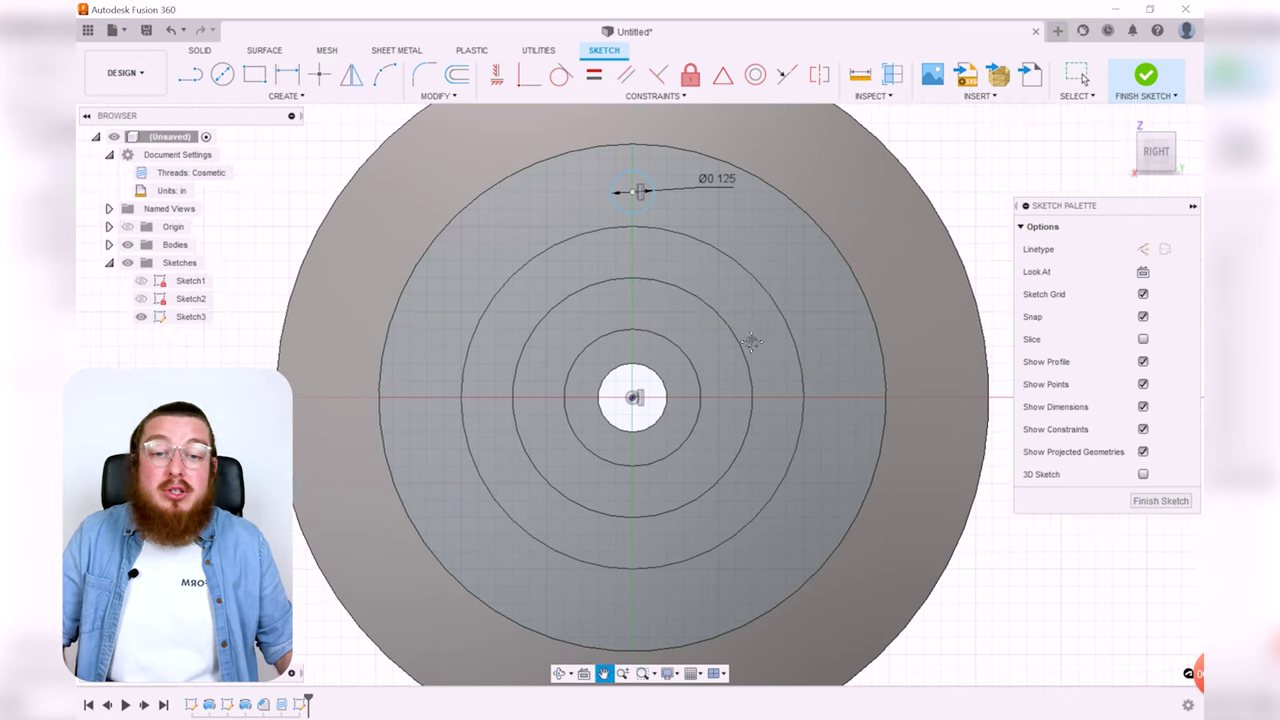
pyautogui.press('r')
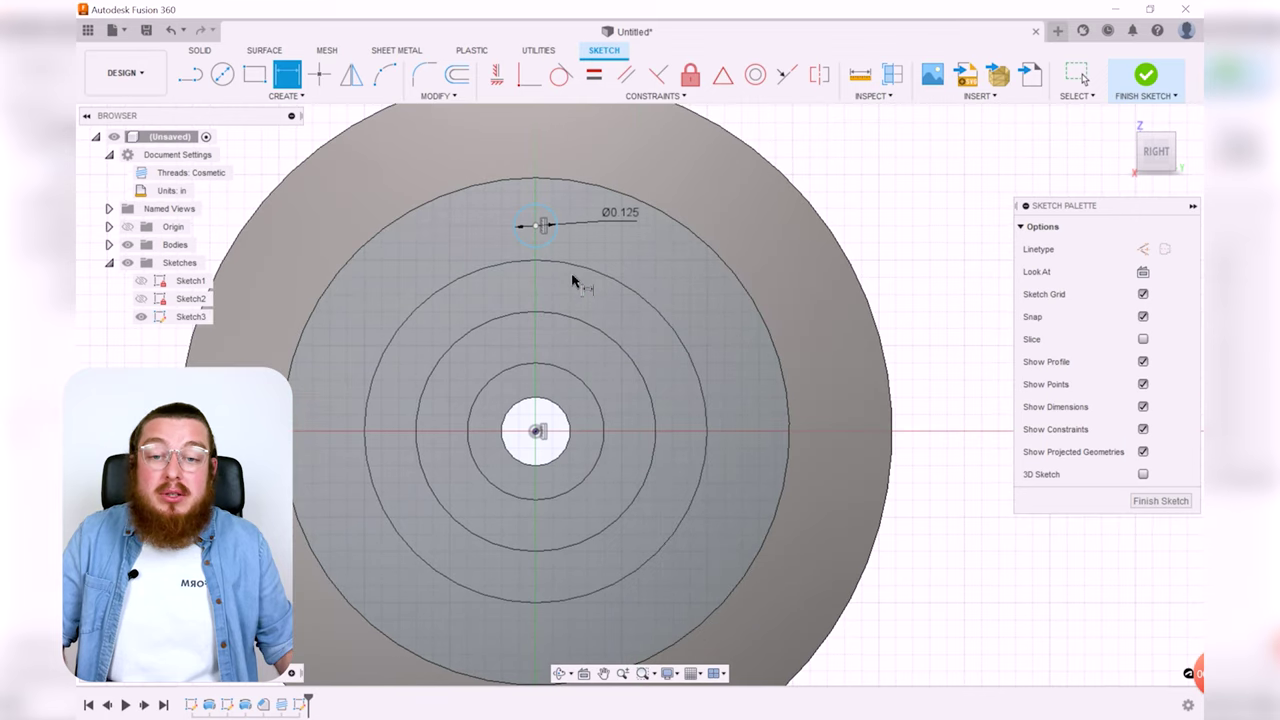
pyautogui.click(537, 226)
pyautogui.click(537, 433)
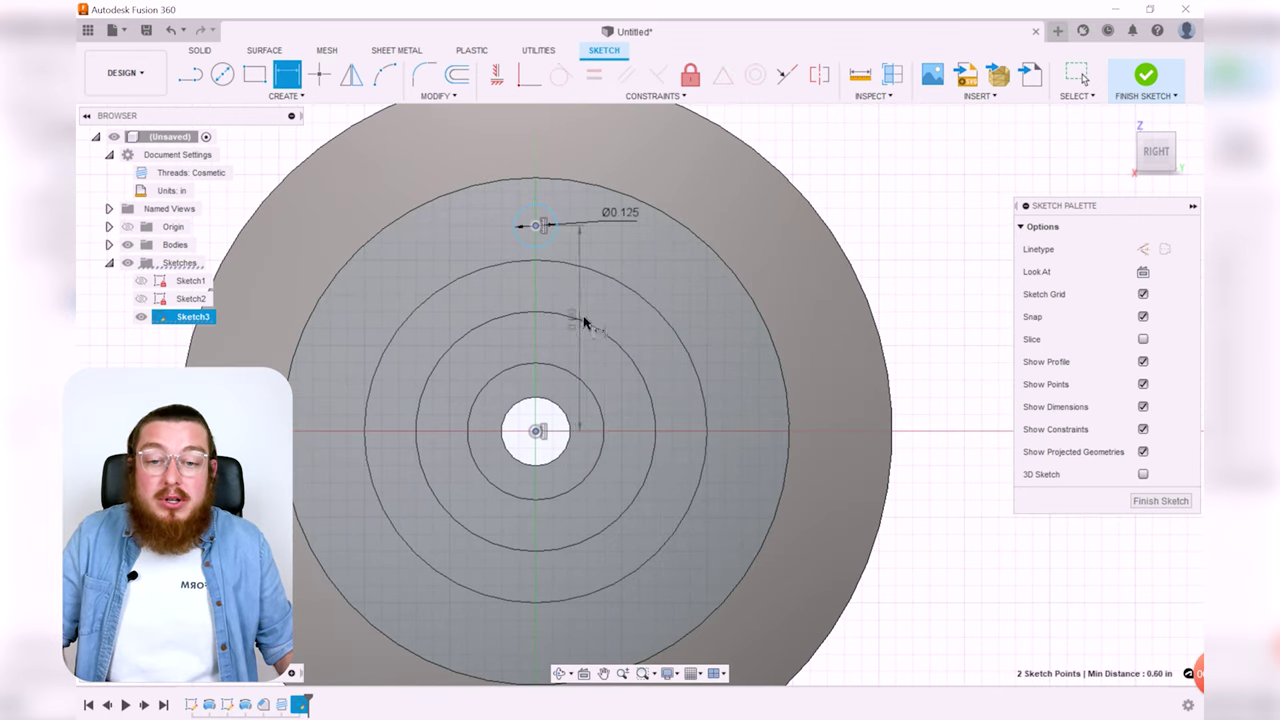
pyautogui.click(599, 305)
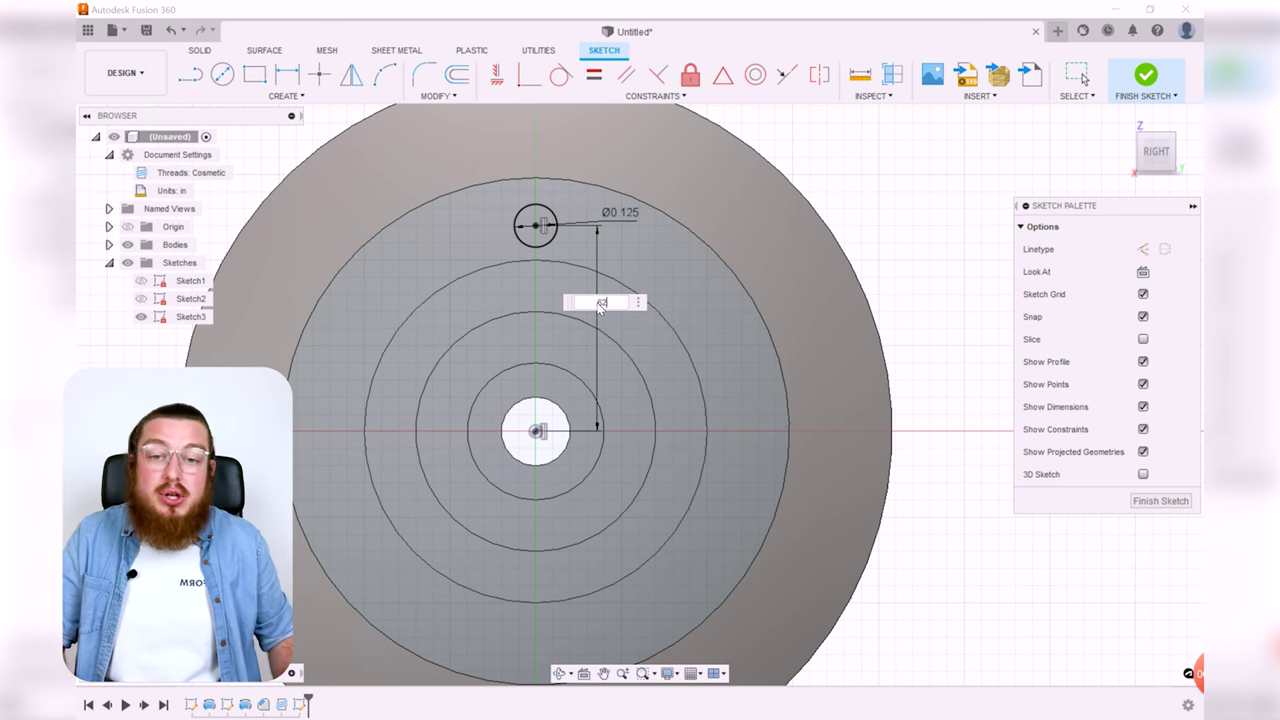
pyautogui.write('.62')
pyautogui.press('Return')
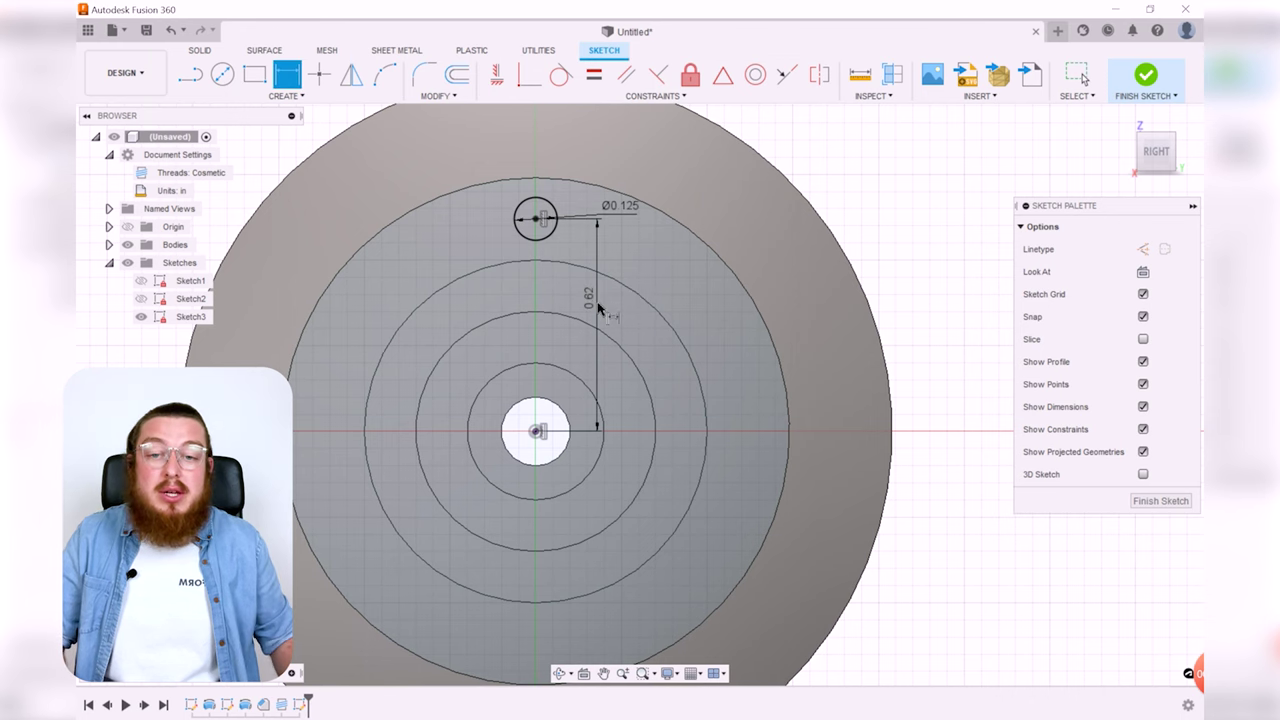
pyautogui.click(1148, 78)
pyautogui.scroll(-3, 960, 265)
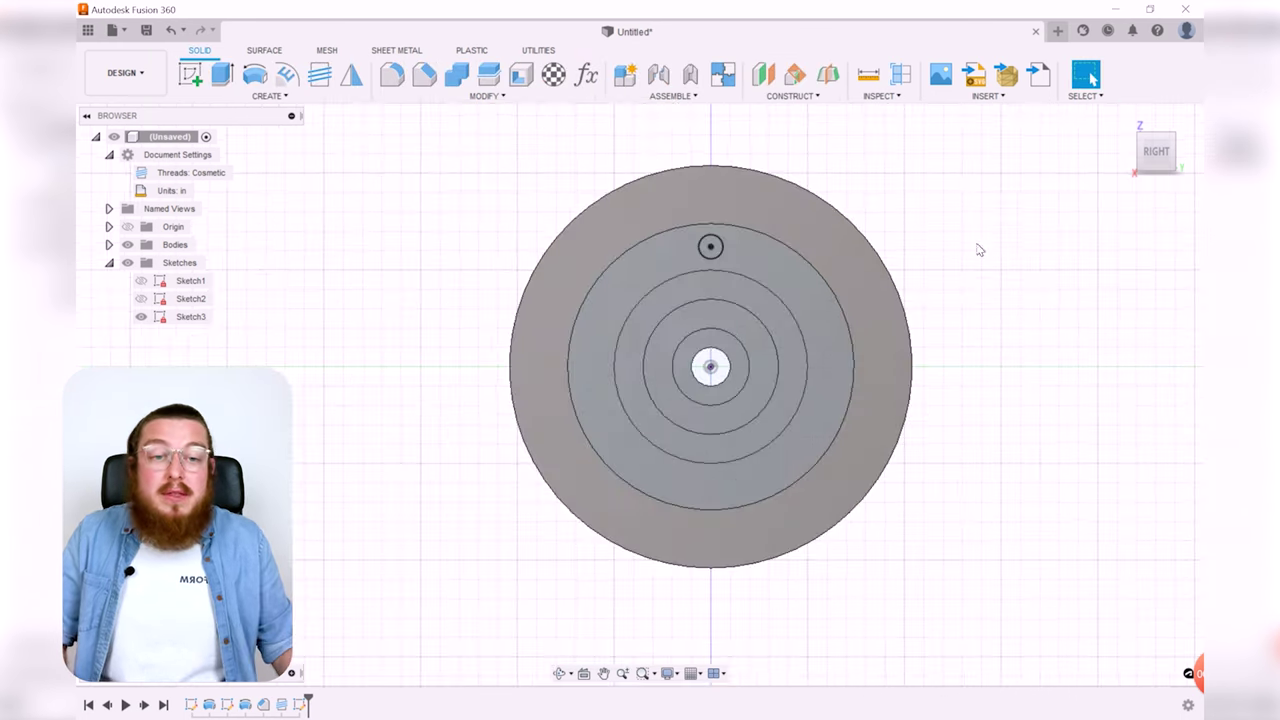
# - Extrude-cut the small Sketch3 circle -0.5 in into the flange face
pyautogui.click(1120, 118)
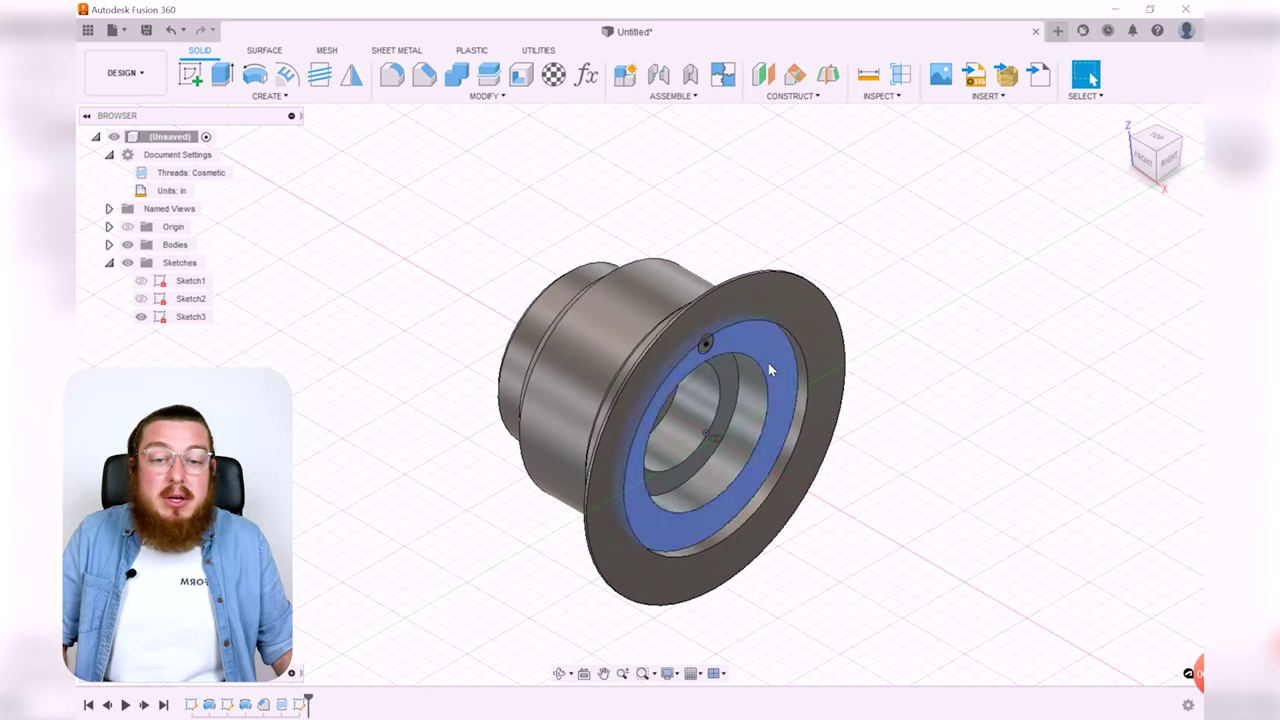
pyautogui.click(222, 75)
pyautogui.scroll(4, 700, 349)
pyautogui.click(705, 384)
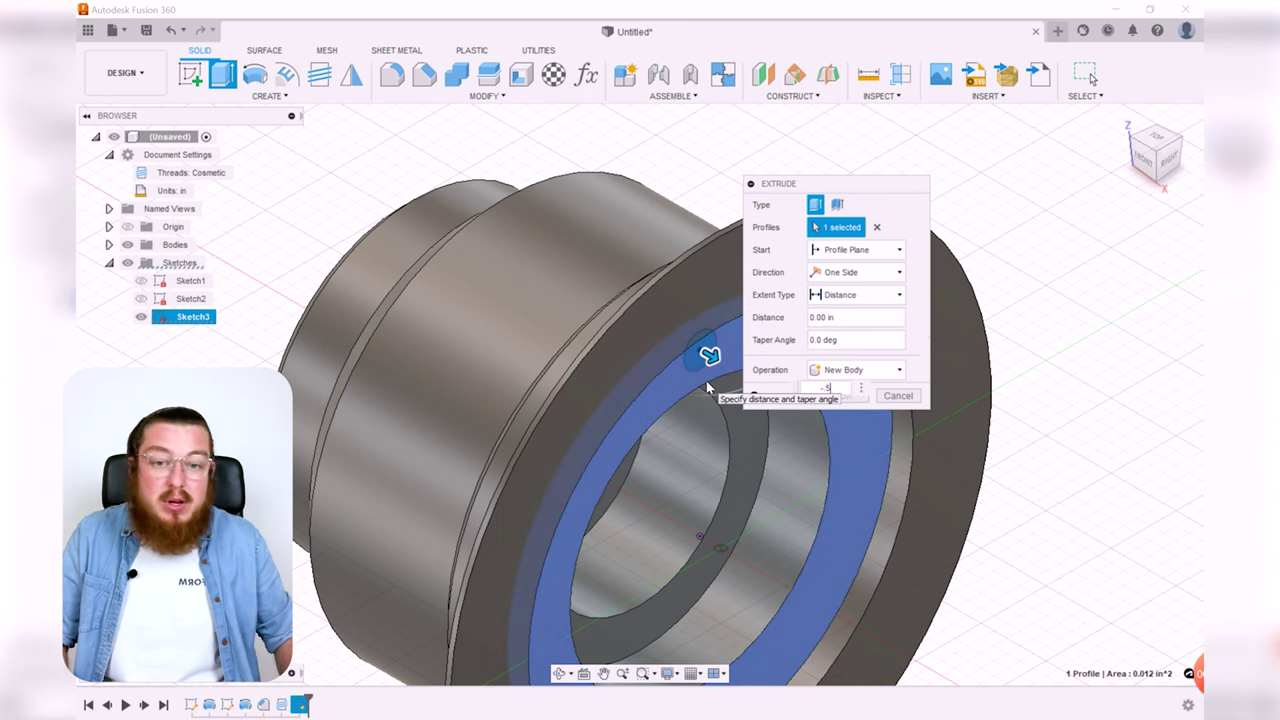
pyautogui.write('-.5')
pyautogui.press('Return')
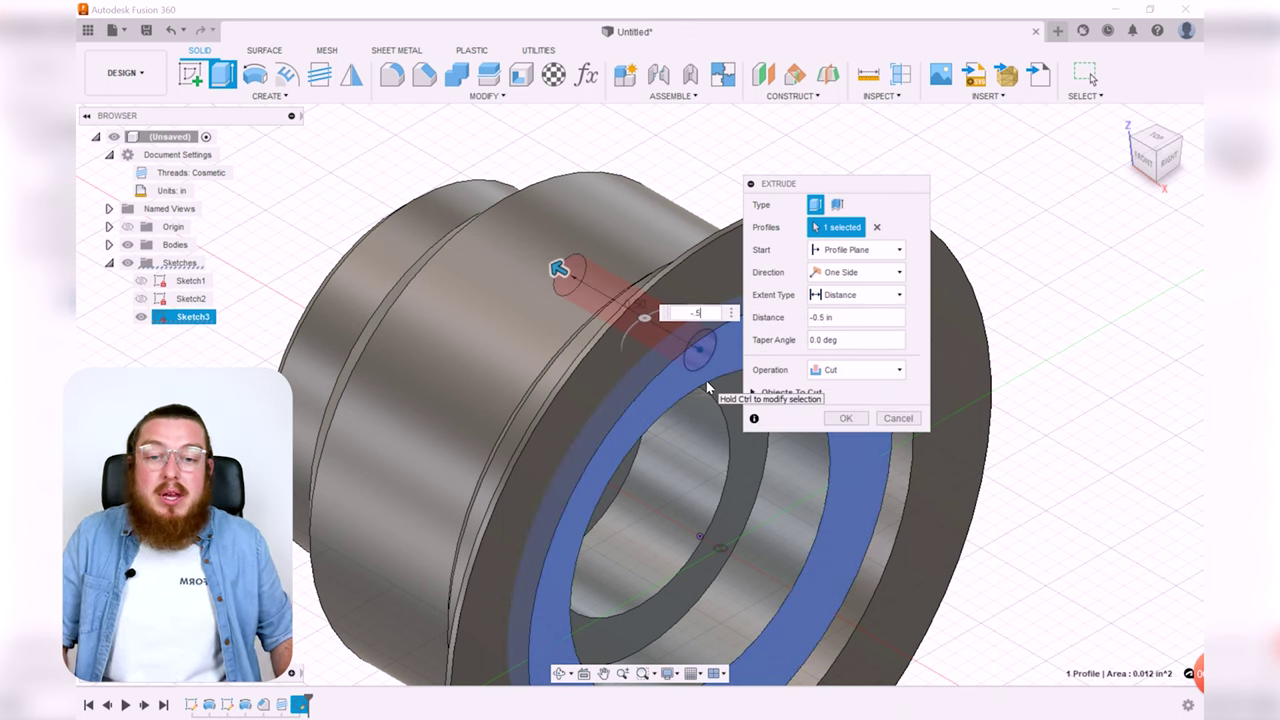
pyautogui.press('Return')
pyautogui.keyDown('shift'); pyautogui.moveTo(610, 297); pyautogui.dragTo(653, 372, button='middle'); pyautogui.keyUp('shift')
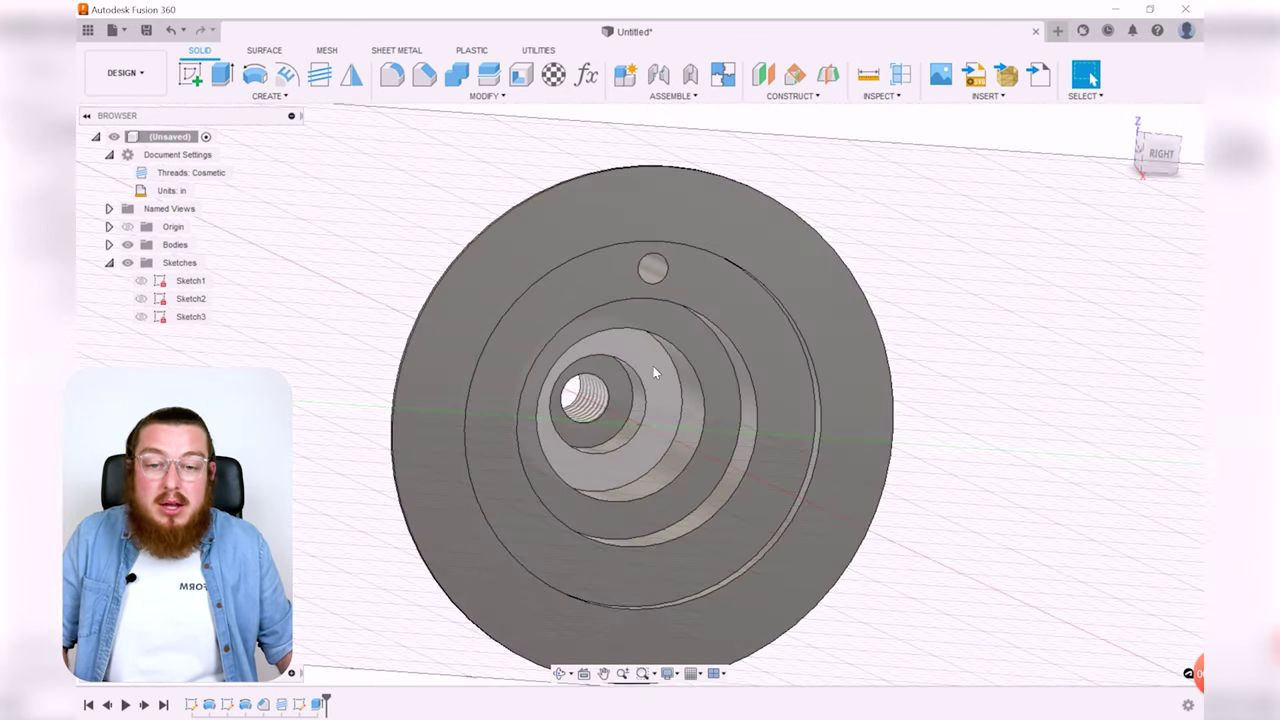
# - On the end face, sketch a small circle aligned vertically above the origin
pyautogui.click(189, 76)
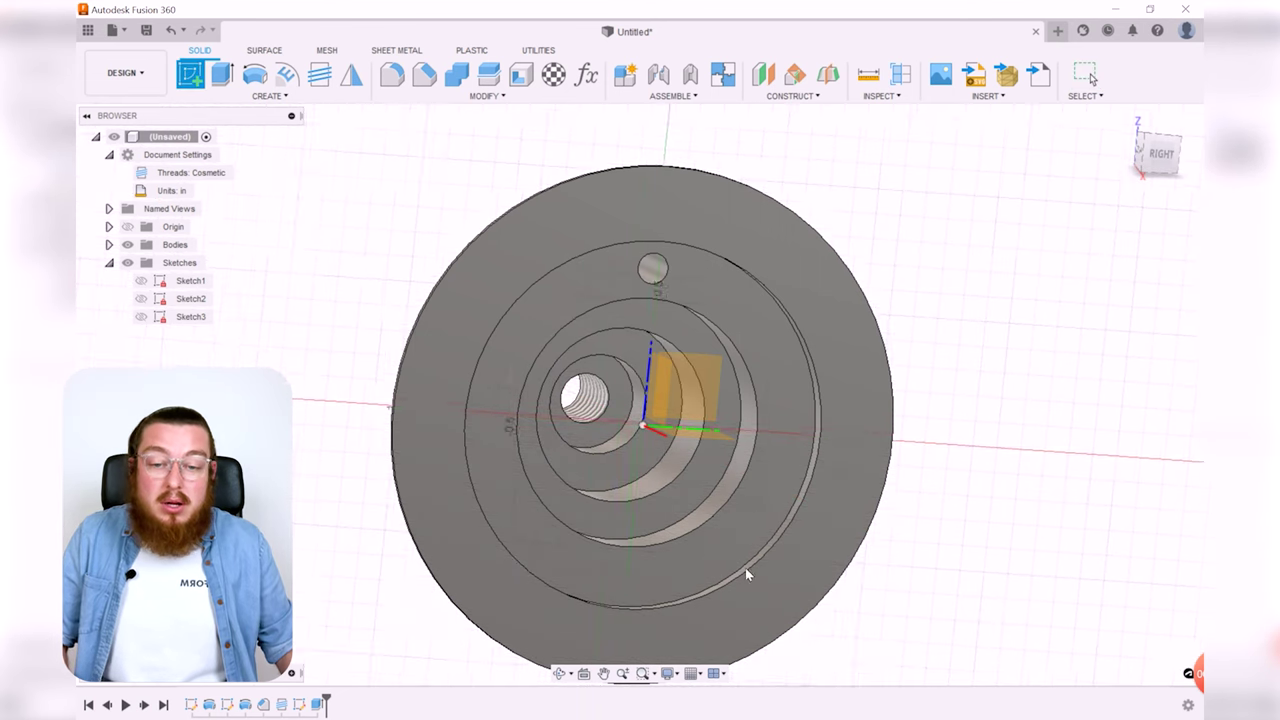
pyautogui.click(594, 467)
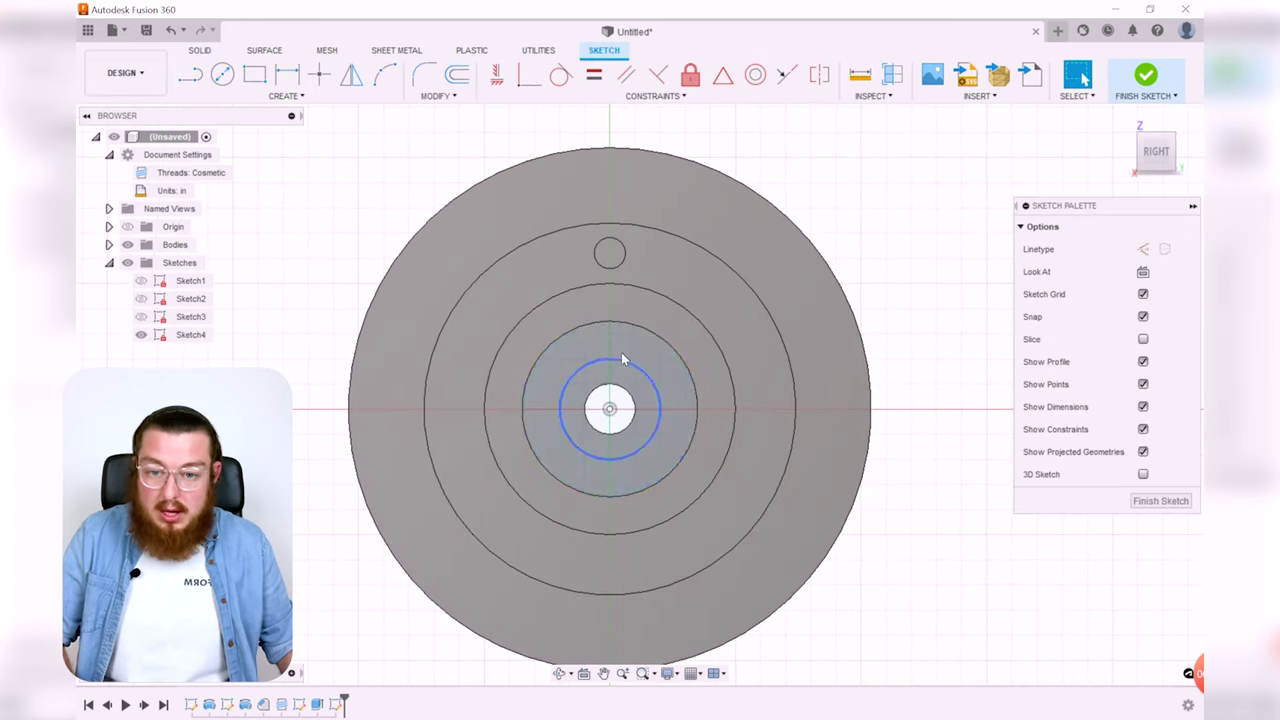
pyautogui.press('c')
pyautogui.scroll(5, 622, 326)
pyautogui.click(622, 344)
pyautogui.click(642, 350)
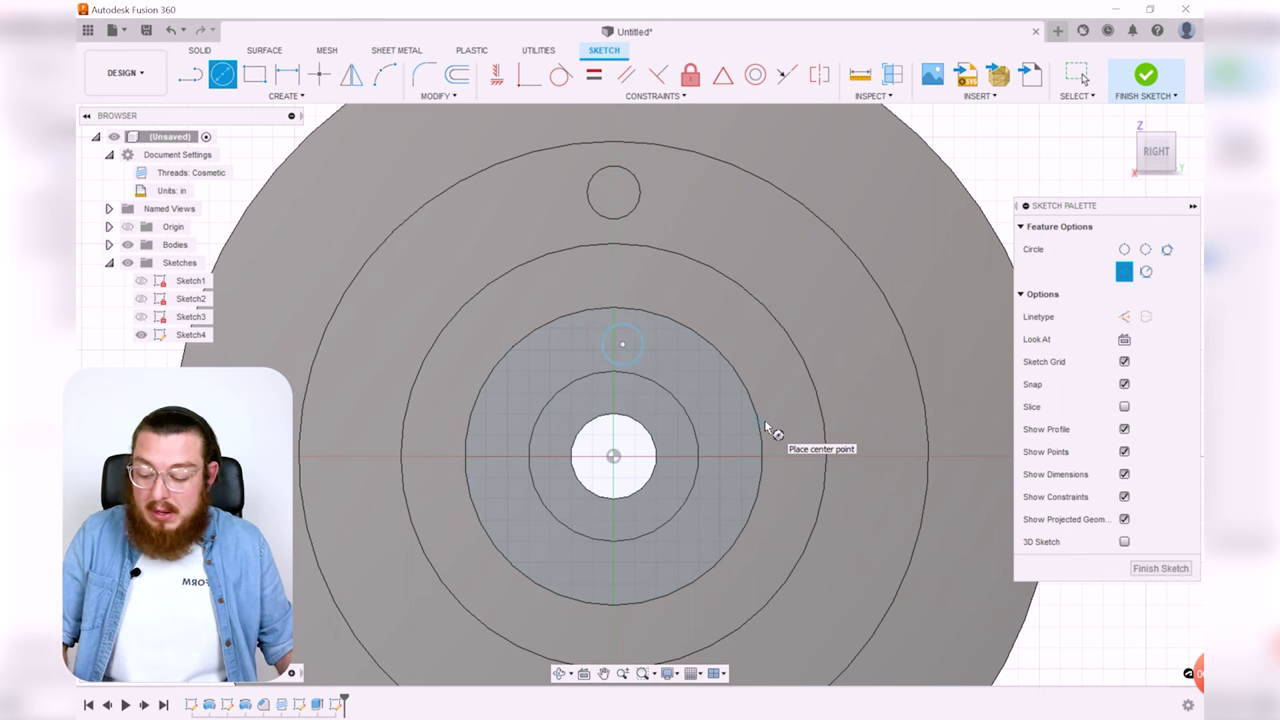
pyautogui.press('Escape')
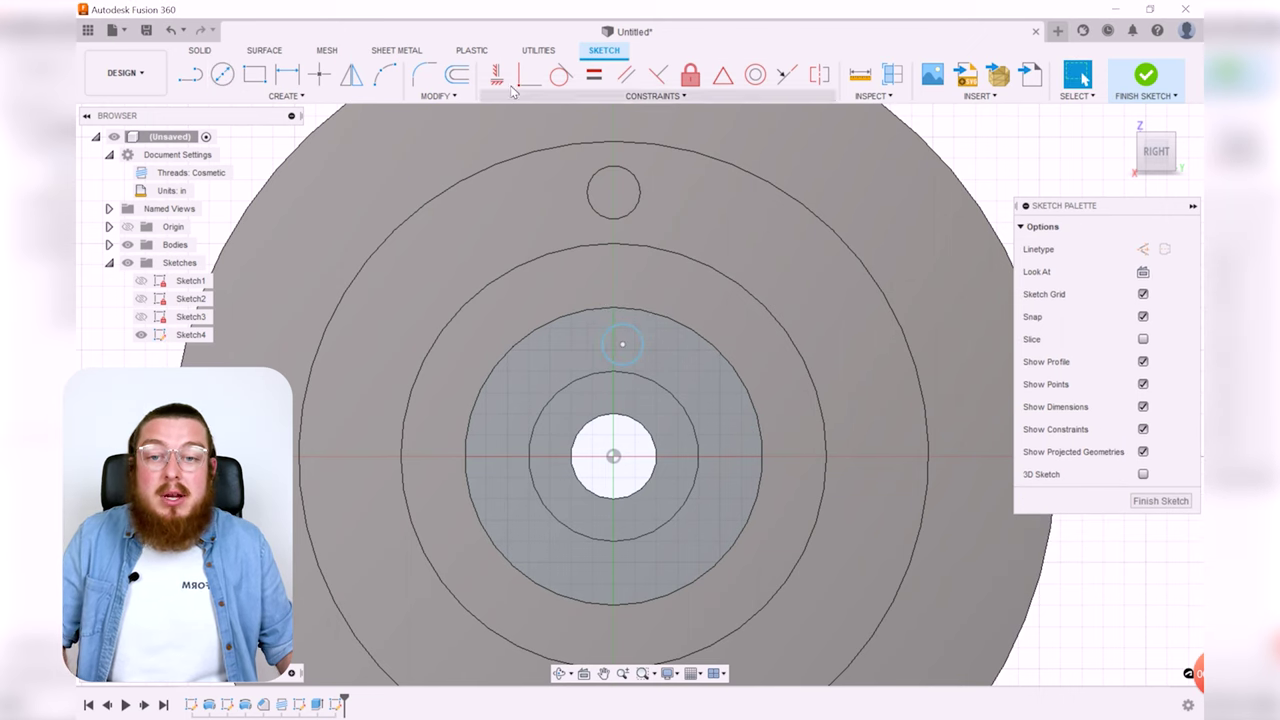
pyautogui.click(497, 76)
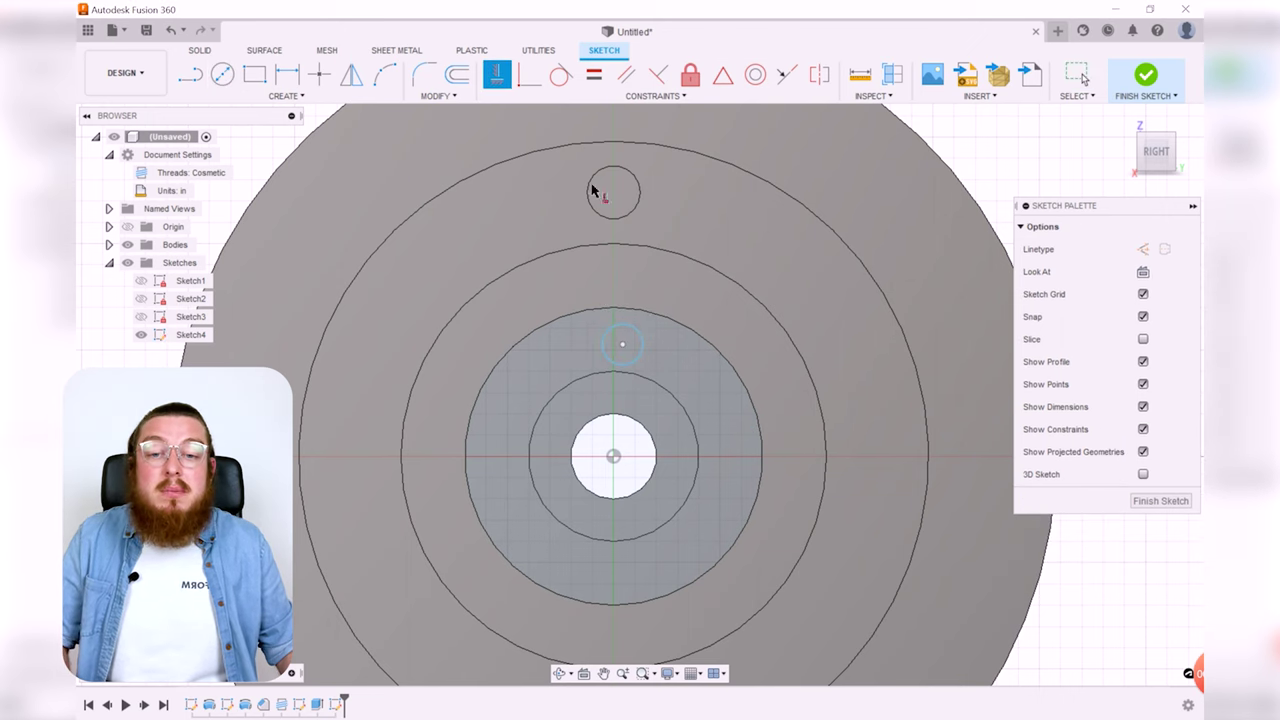
pyautogui.click(613, 458)
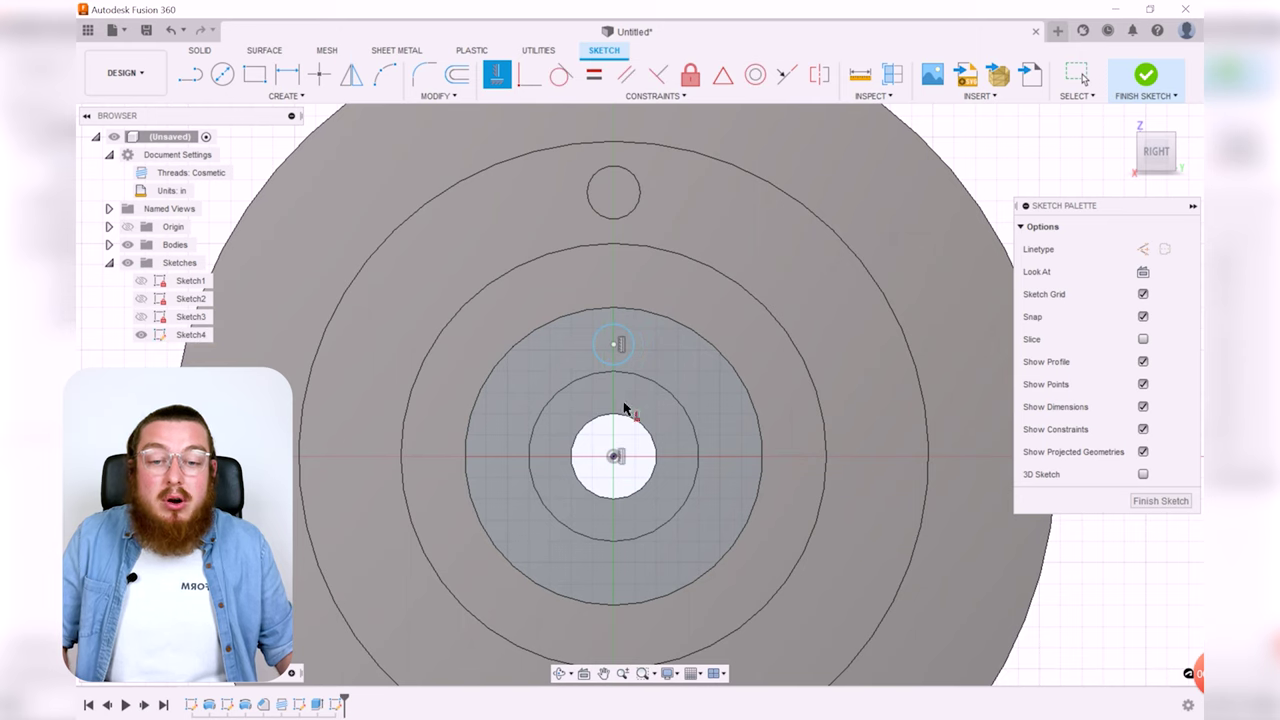
pyautogui.click(615, 343)
# - Dimension the circle 0.275 in above the centre with Ø0.063, then finish the sketch
pyautogui.press('d')
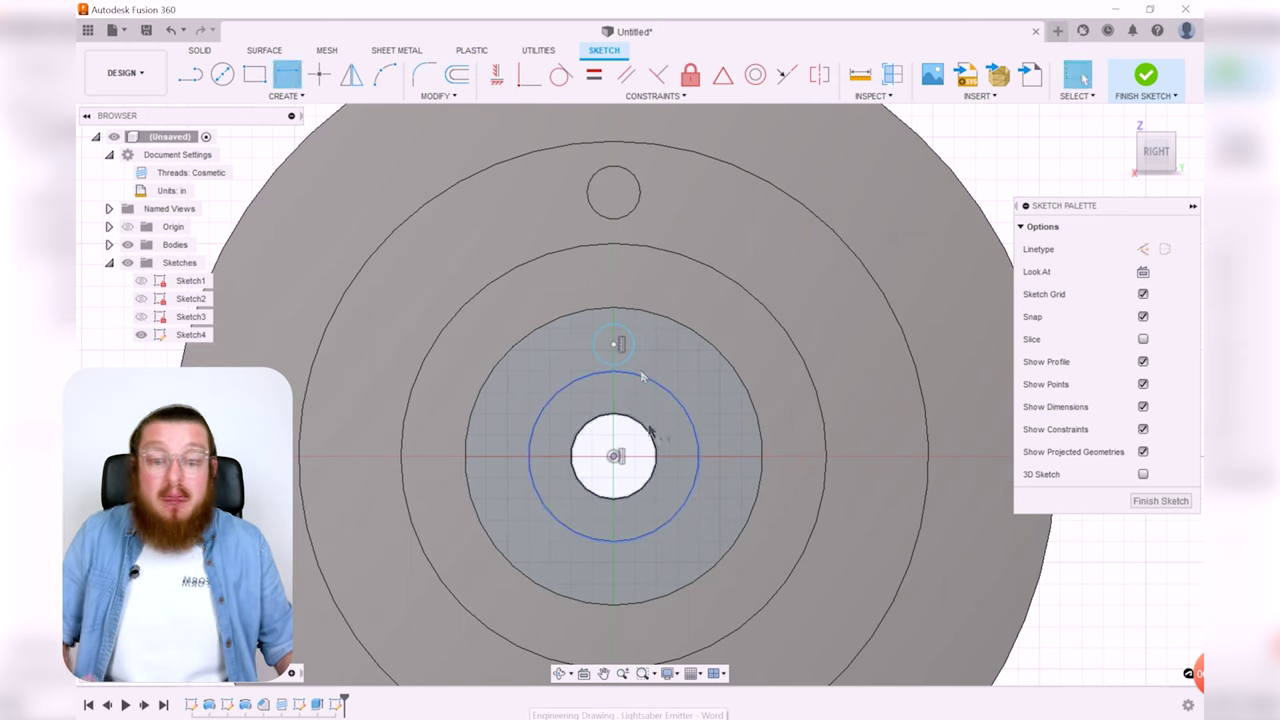
pyautogui.click(614, 344)
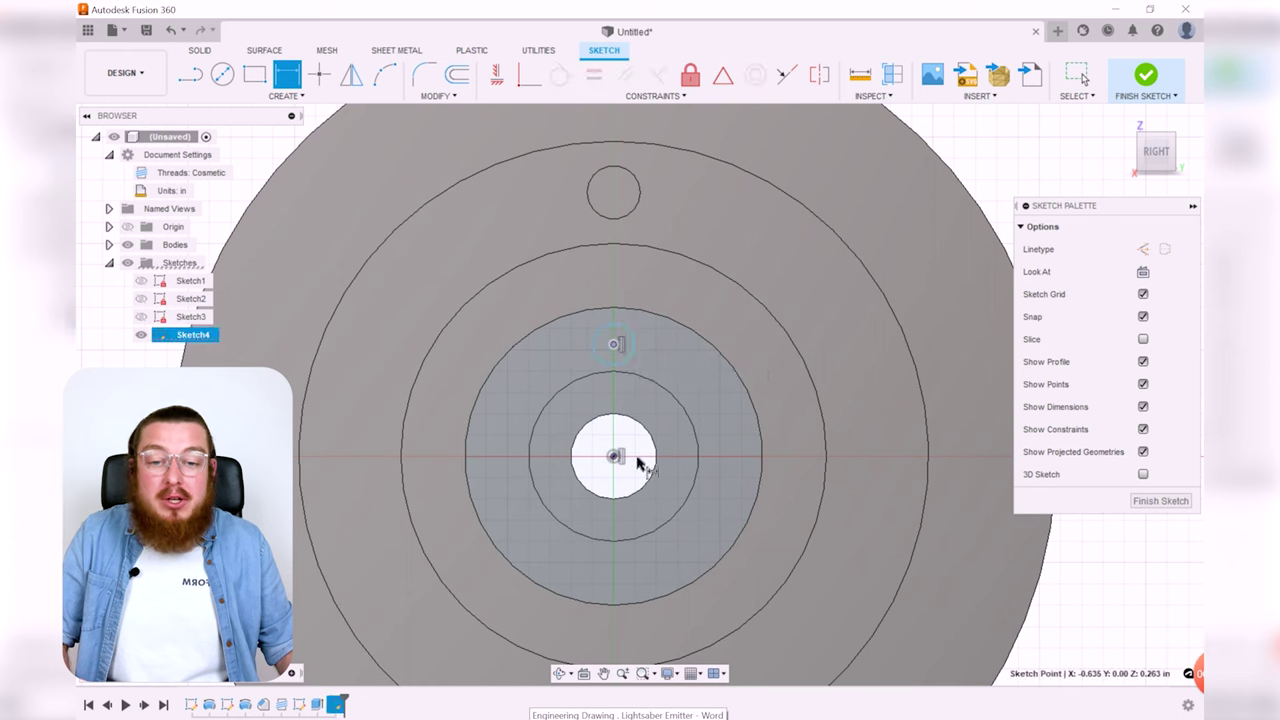
pyautogui.click(615, 458)
pyautogui.click(646, 412)
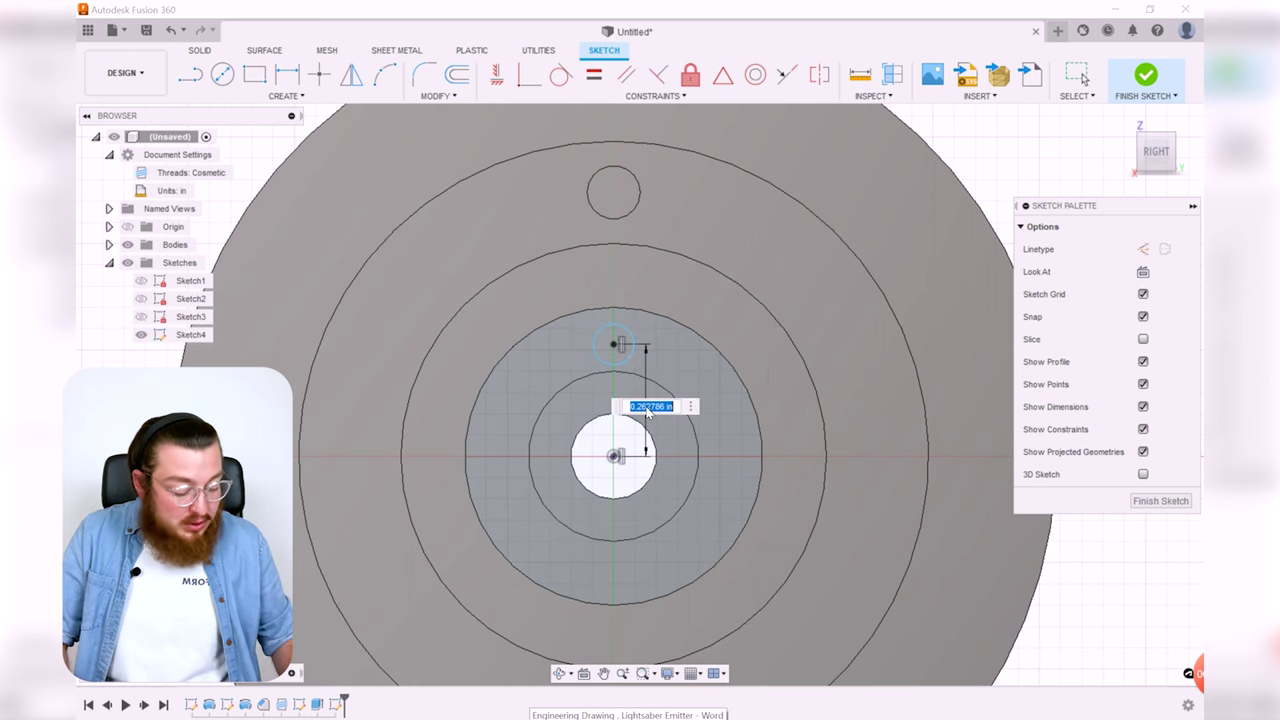
pyautogui.write('.275')
pyautogui.press('Return')
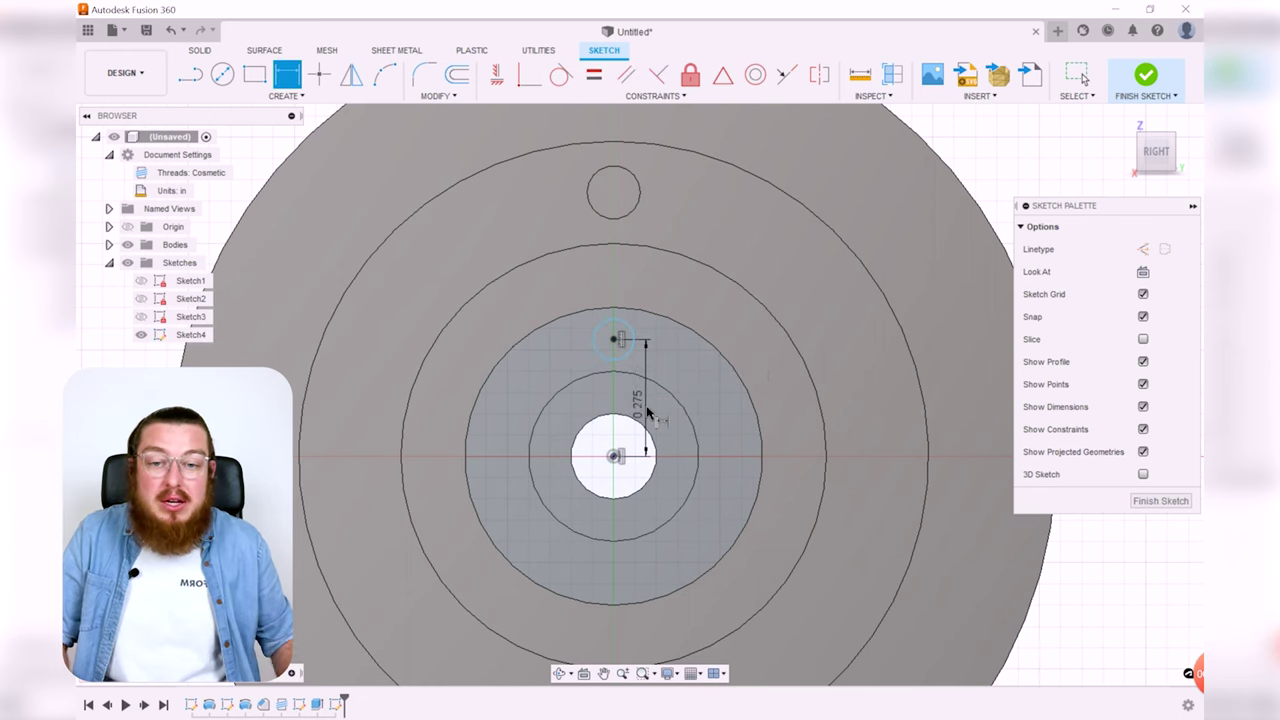
pyautogui.click(632, 334)
pyautogui.click(703, 297)
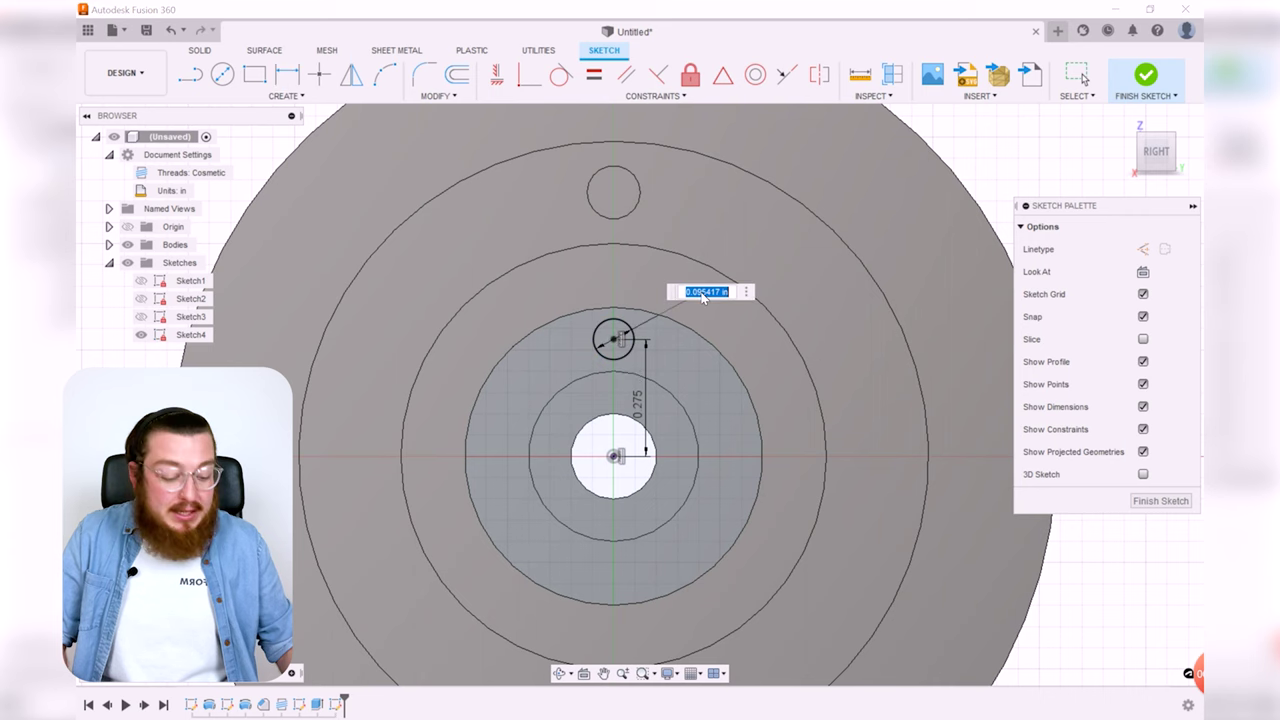
pyautogui.press('Return')
pyautogui.press('r')
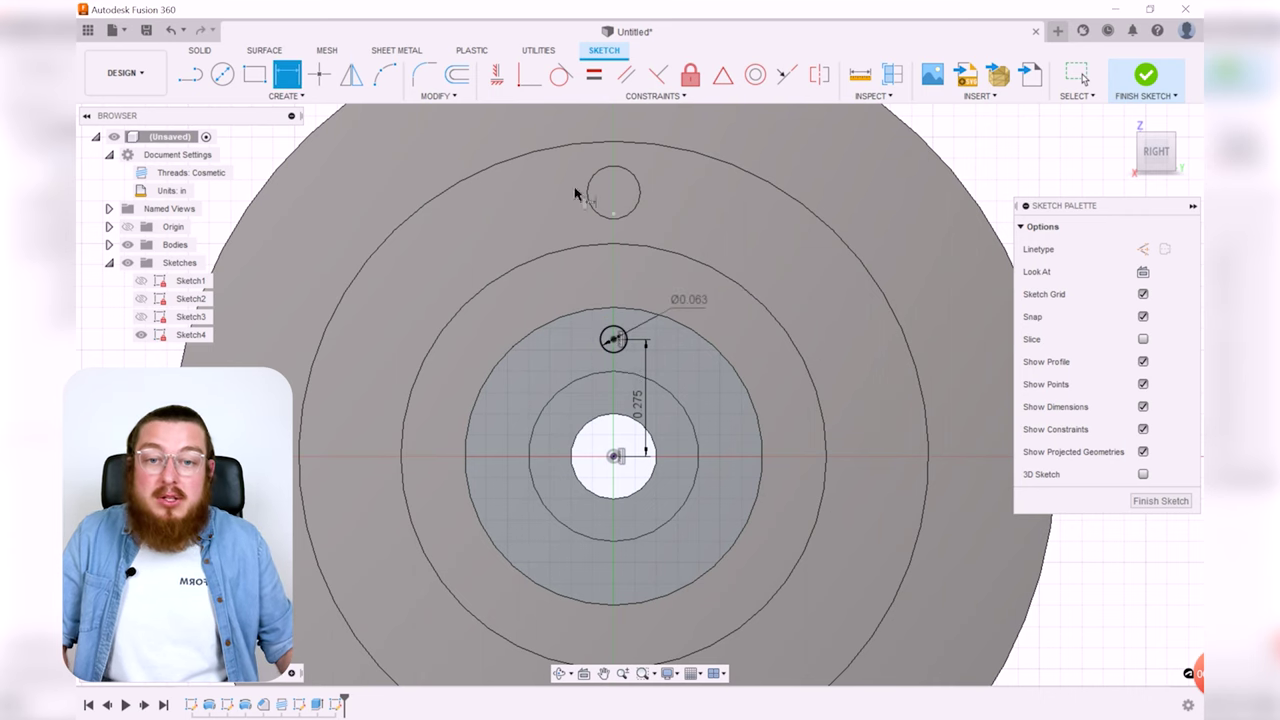
pyautogui.click(1147, 76)
pyautogui.click(255, 74)
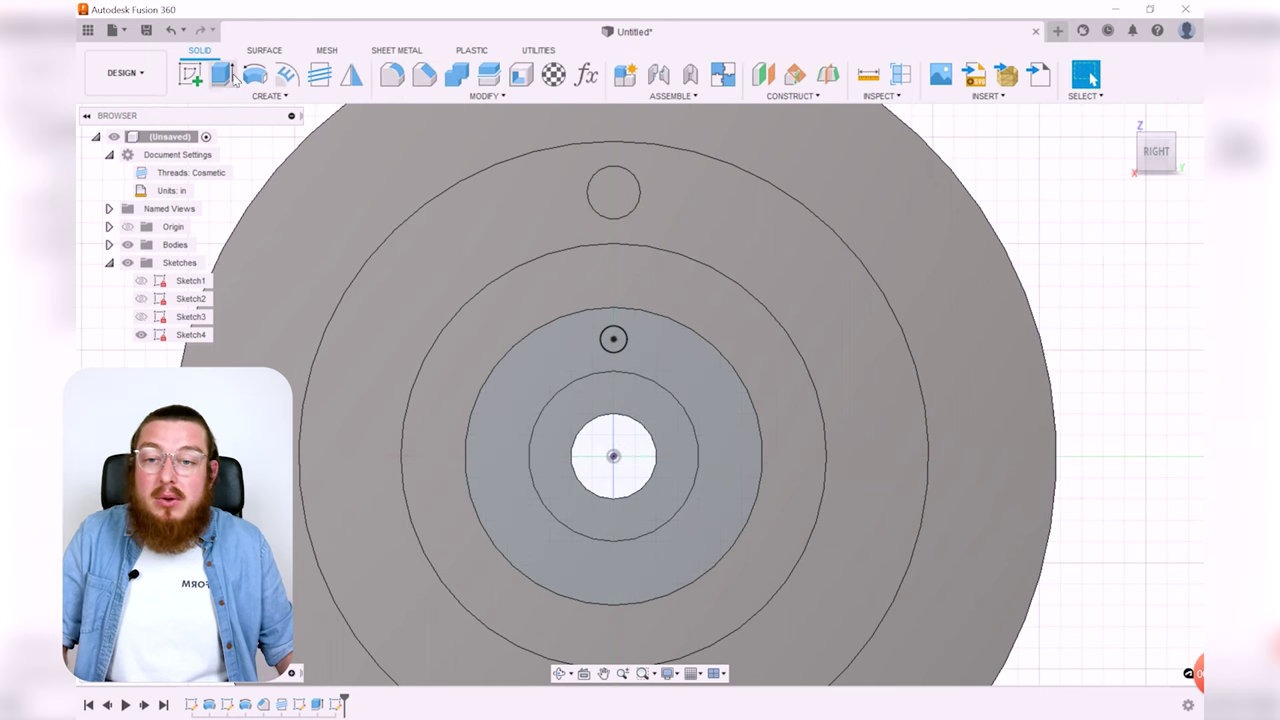
# - Cut the Ø0.063 circle 0.5 in deep into the inner stepped face and inspect the hole
pyautogui.click(627, 336)
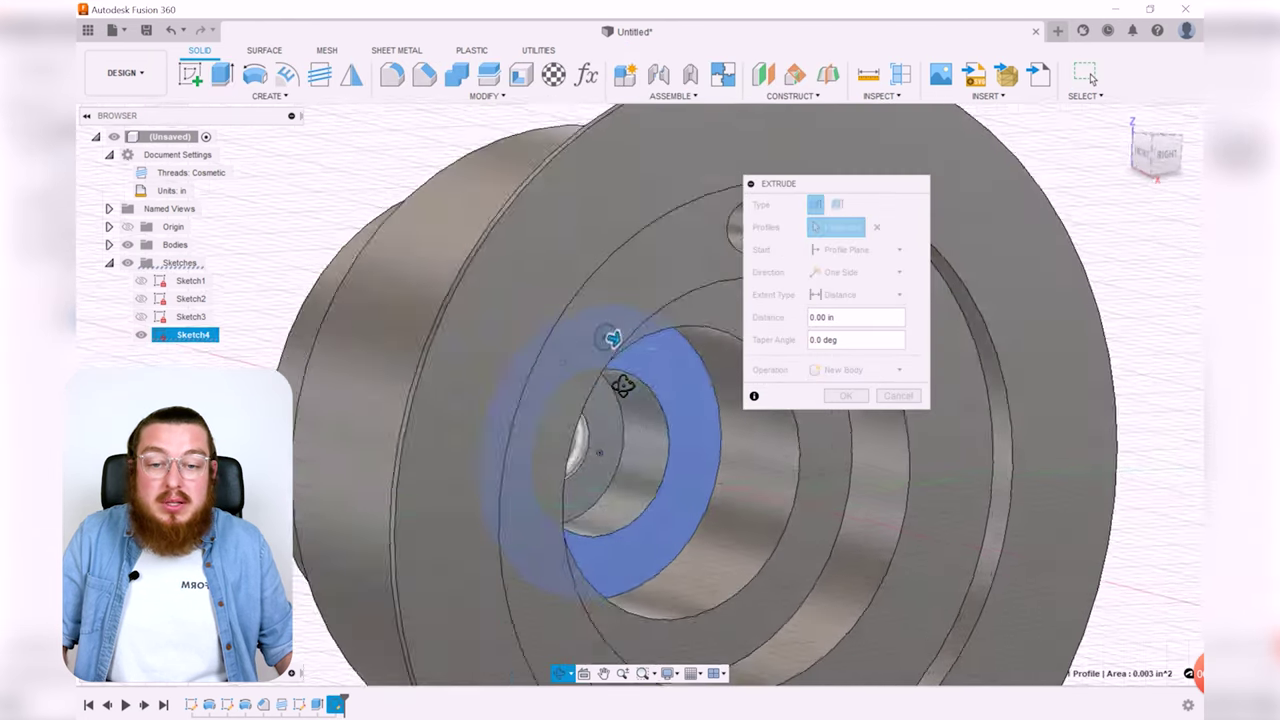
pyautogui.press('BackSpace')
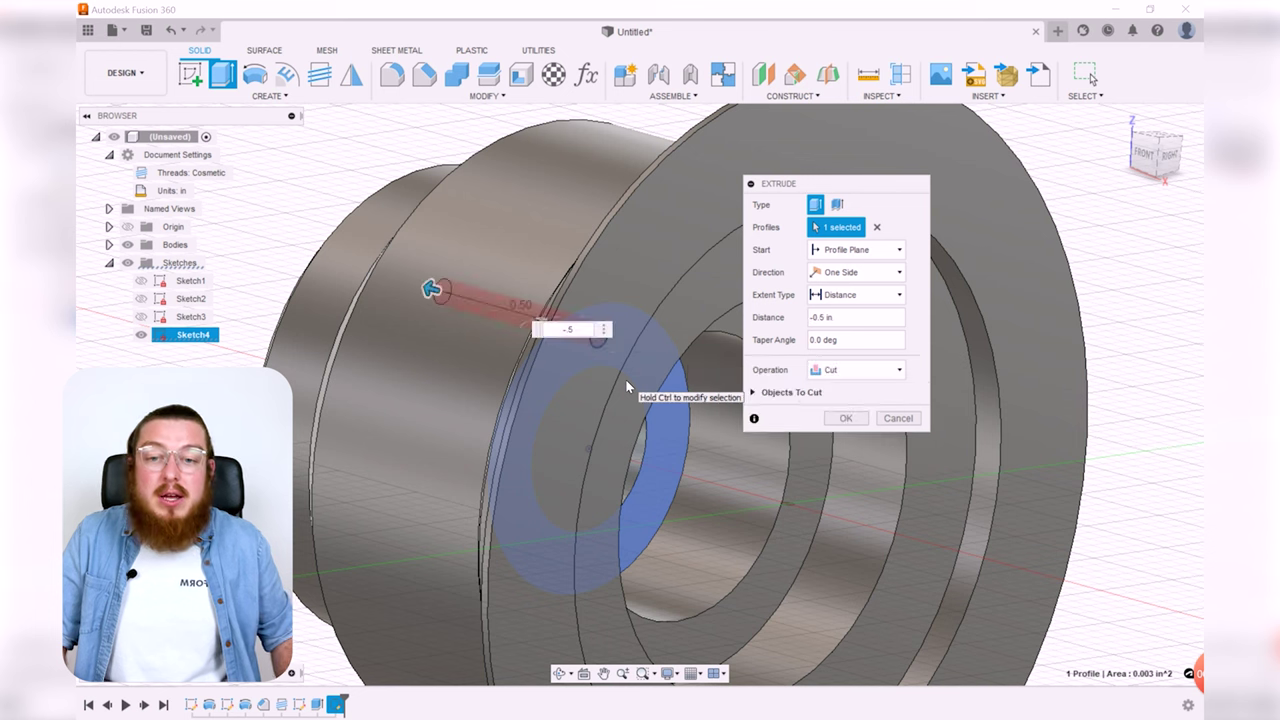
pyautogui.press('Return')
pyautogui.keyDown('shift'); pyautogui.moveTo(626, 380); pyautogui.dragTo(880, 293, button='middle'); pyautogui.keyUp('shift')
pyautogui.keyDown('shift'); pyautogui.moveTo(829, 543); pyautogui.dragTo(792, 395, button='middle'); pyautogui.keyUp('shift')
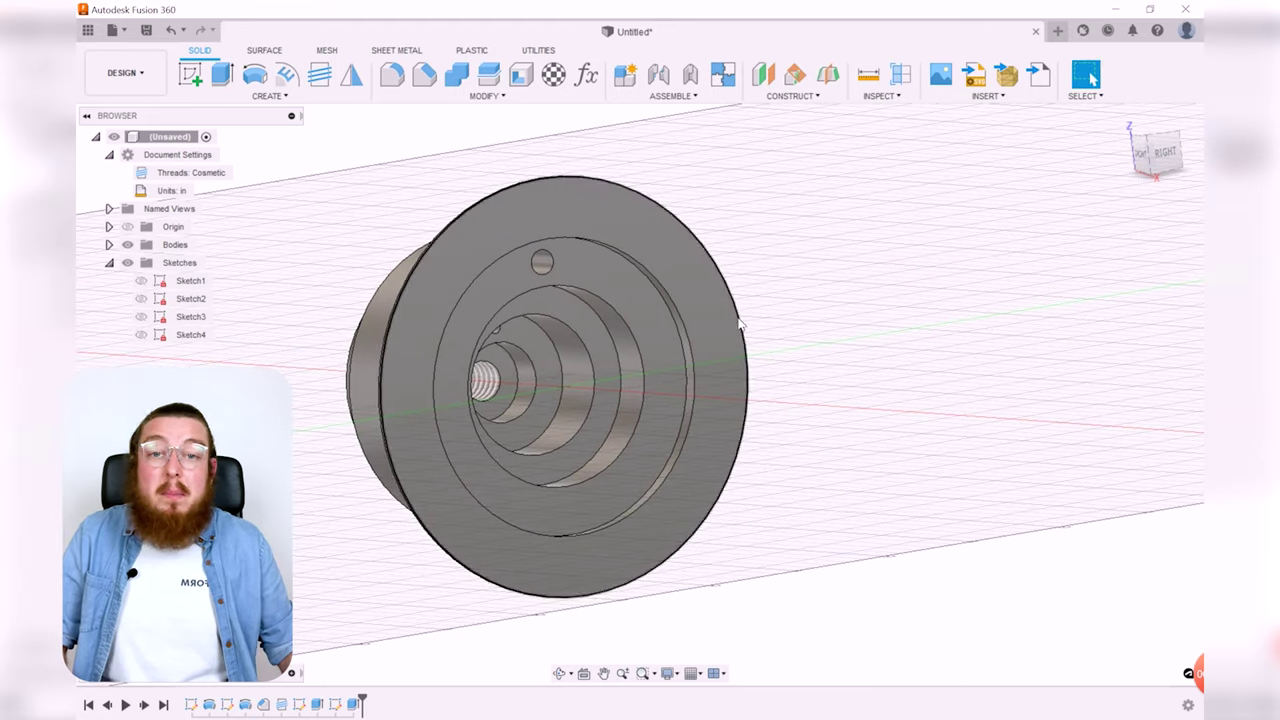
pyautogui.click(290, 95)
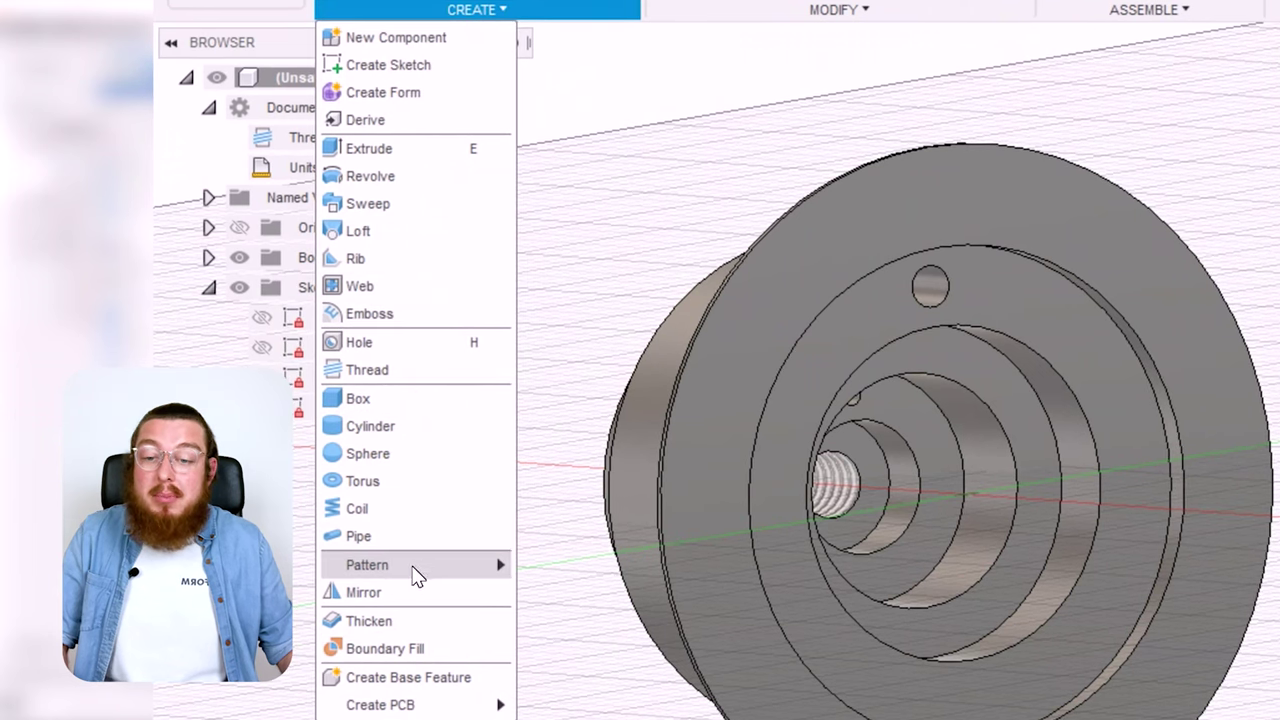
# - Start a circular pattern and set its type to Features
pyautogui.moveTo(405, 572)
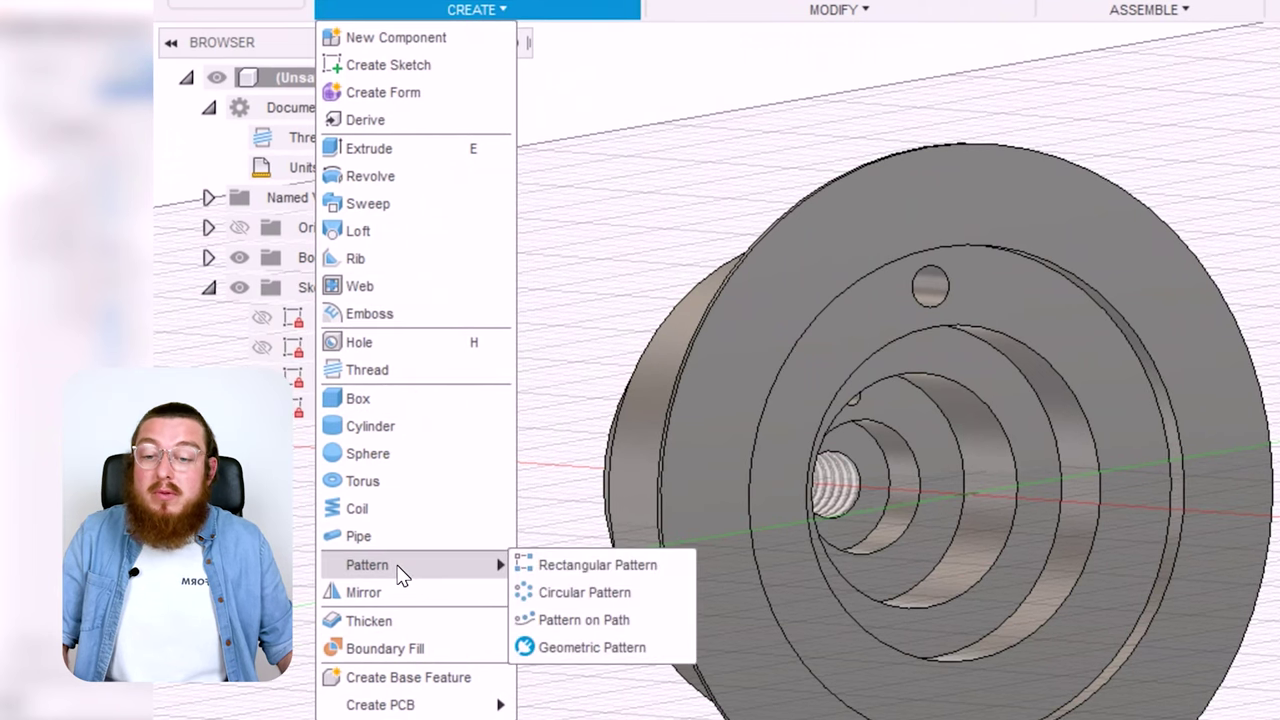
pyautogui.click(605, 598)
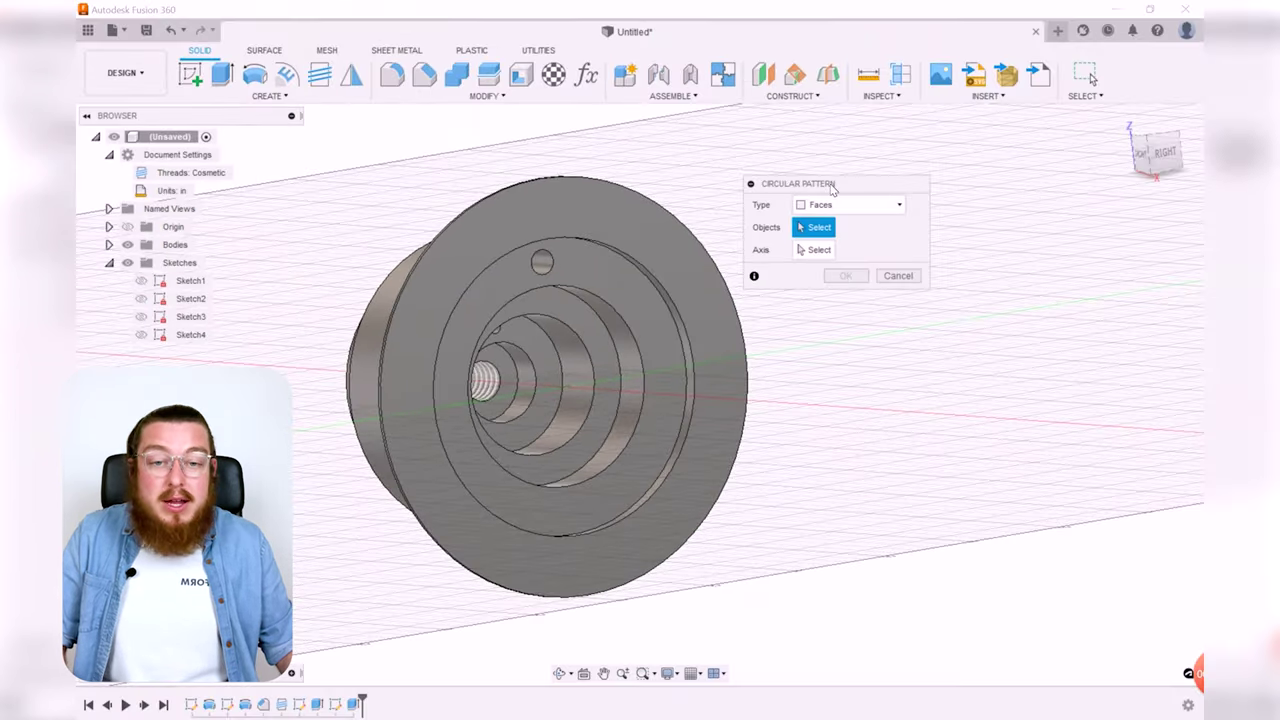
pyautogui.moveTo(831, 186); pyautogui.dragTo(889, 184)
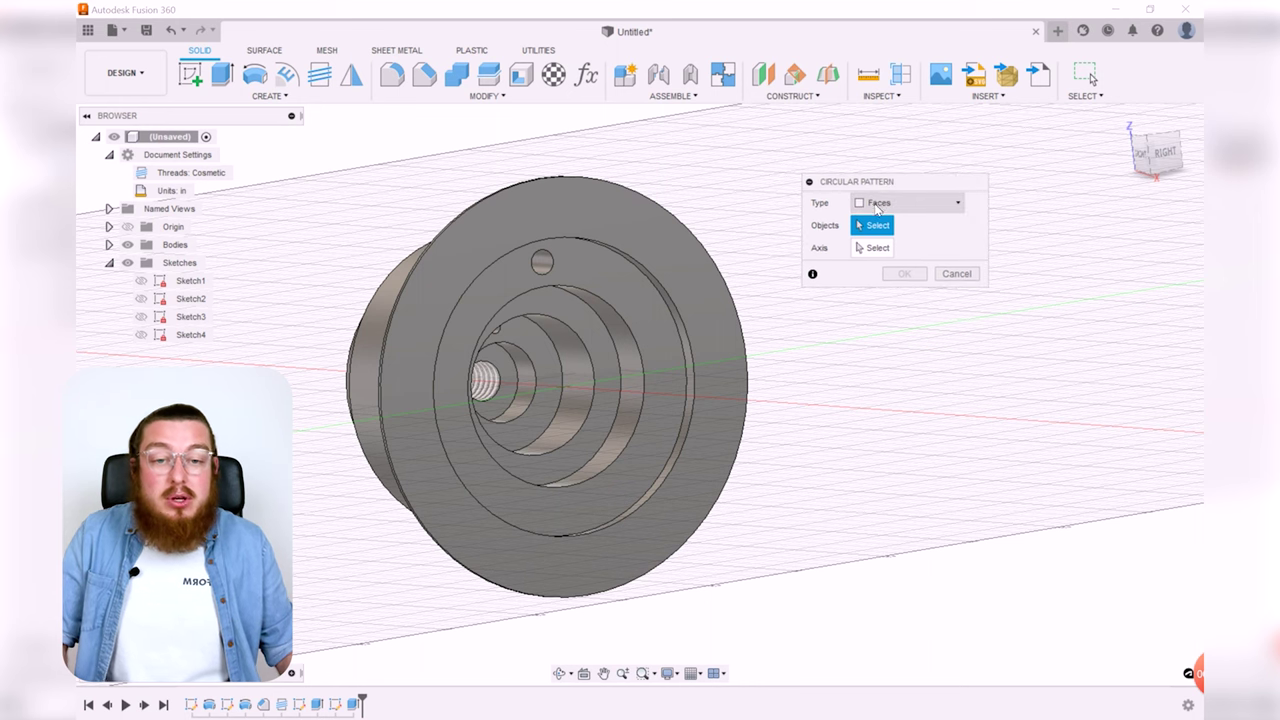
pyautogui.scroll(3, 545, 274)
pyautogui.click(535, 246)
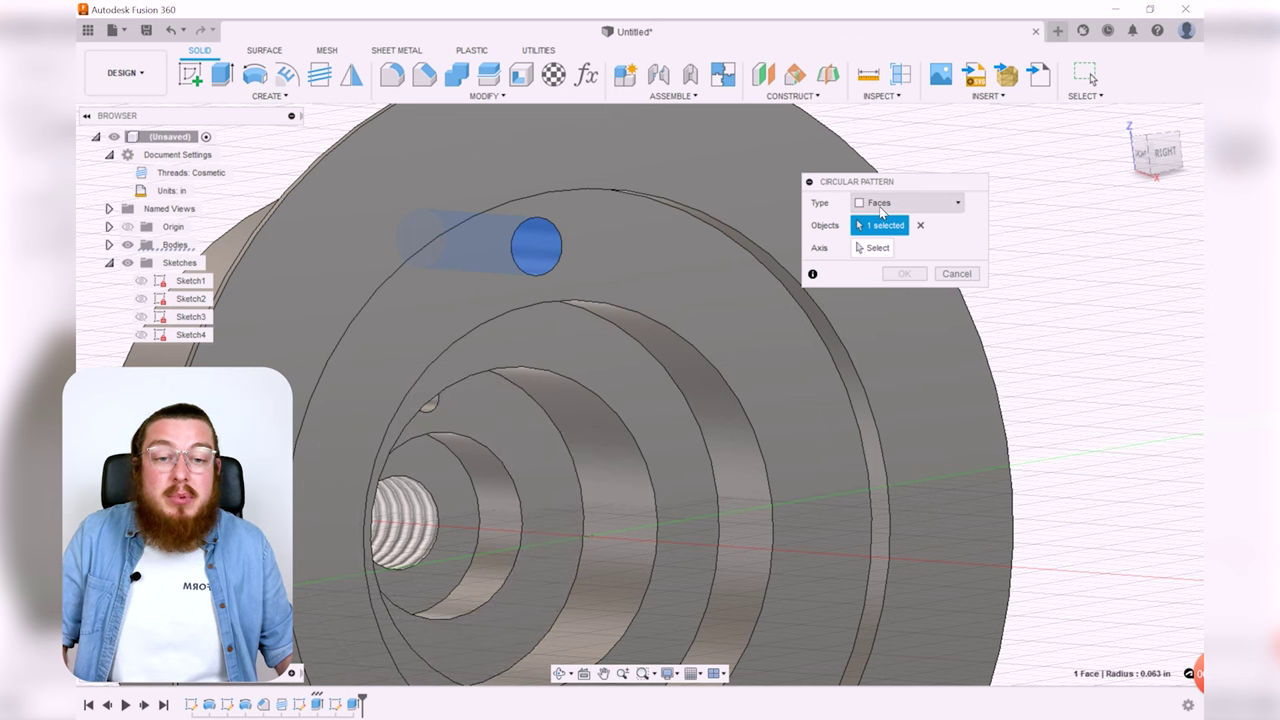
pyautogui.click(895, 213)
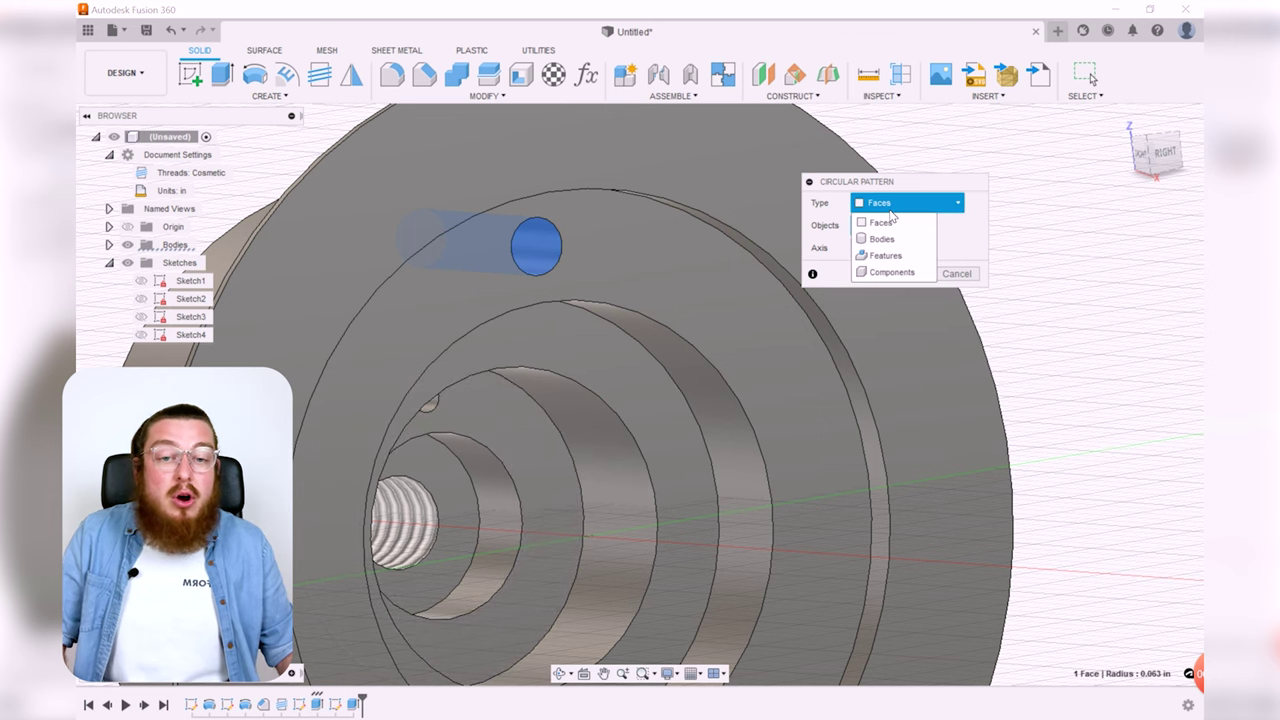
pyautogui.click(880, 256)
pyautogui.scroll(-3, 828, 293)
pyautogui.keyDown('shift'); pyautogui.moveTo(828, 293); pyautogui.dragTo(635, 338, button='middle'); pyautogui.keyUp('shift')
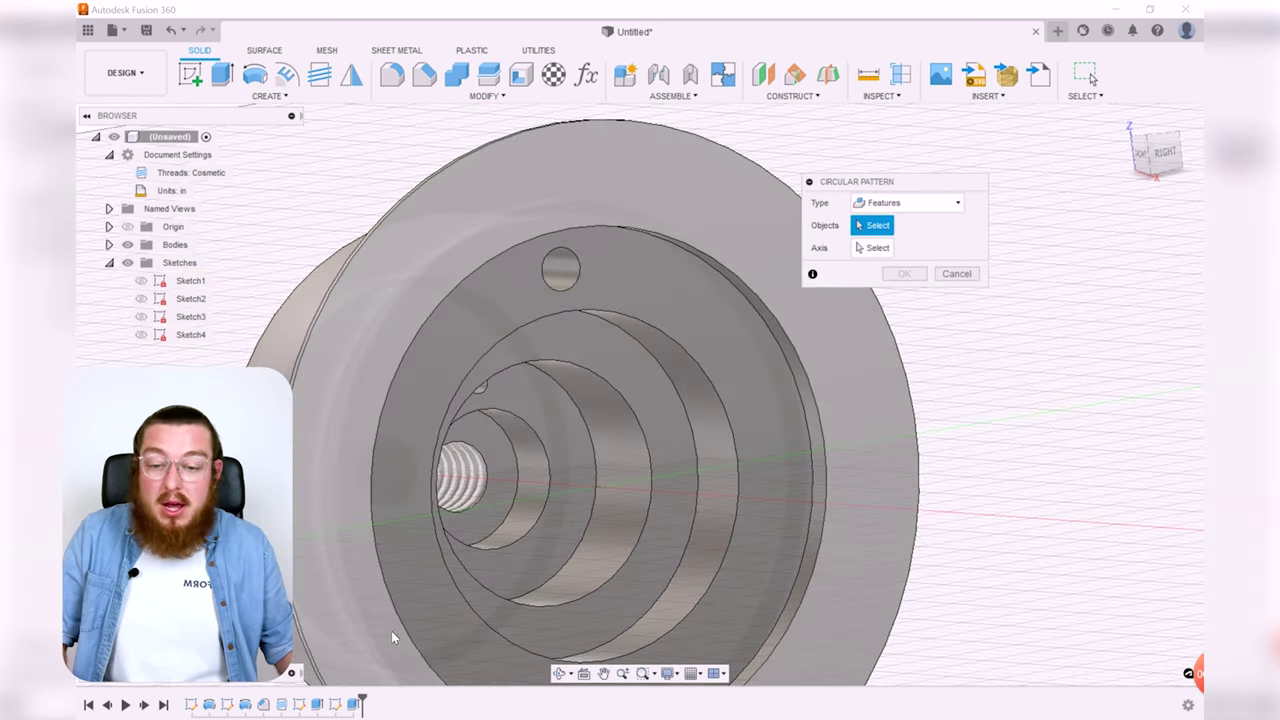
# - Pattern both hole extrudes 16 times around the central axis
pyautogui.click(317, 705)
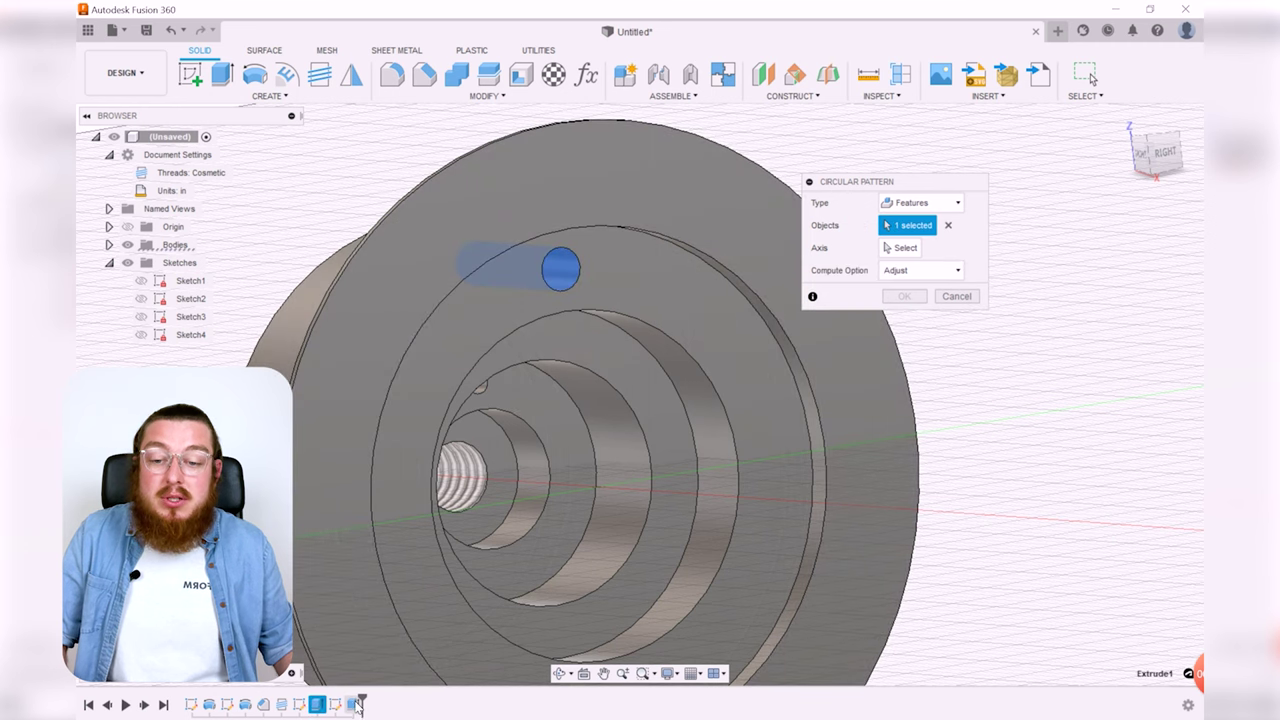
pyautogui.click(355, 704)
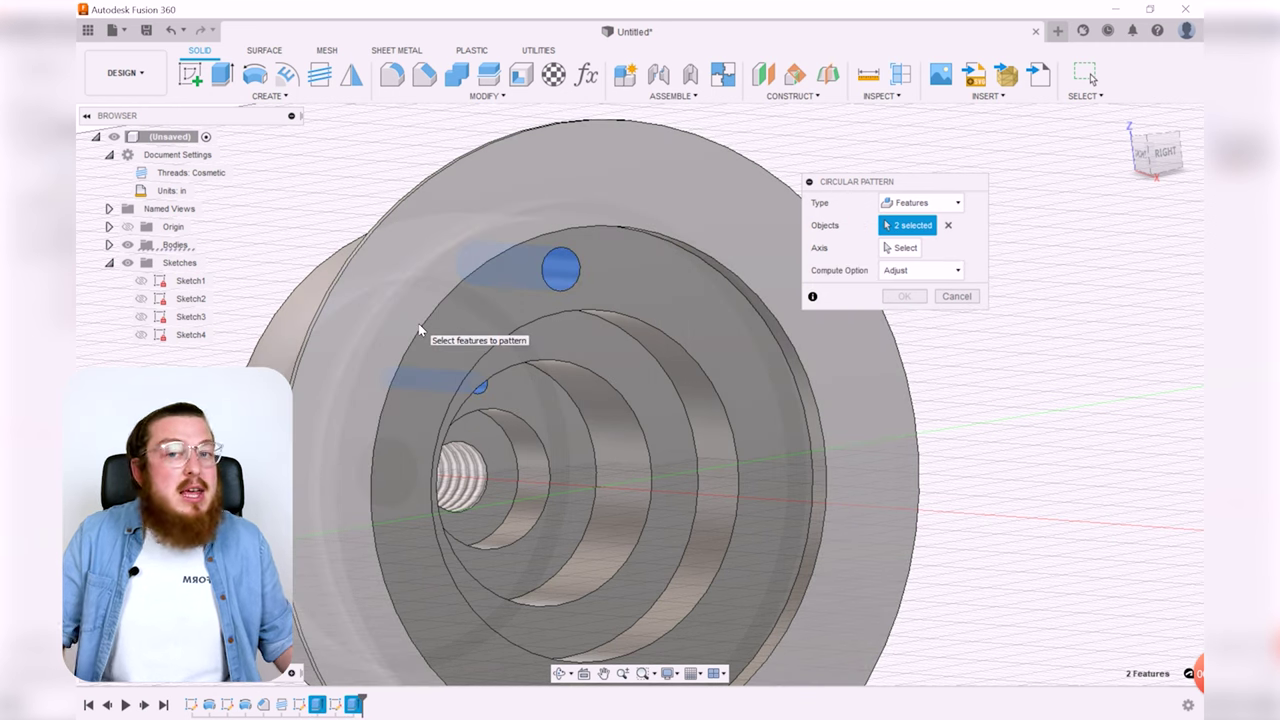
pyautogui.click(899, 247)
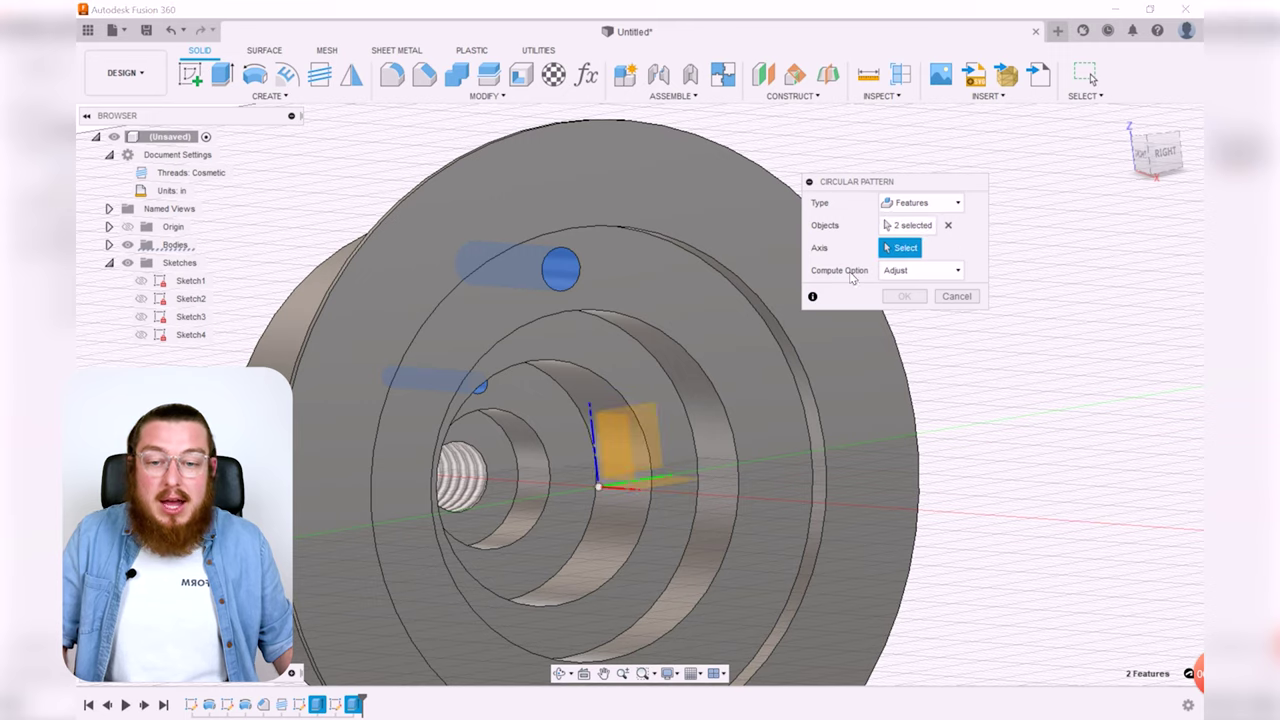
pyautogui.keyDown('shift'); pyautogui.moveTo(672, 488); pyautogui.dragTo(640, 502, button='middle'); pyautogui.keyUp('shift')
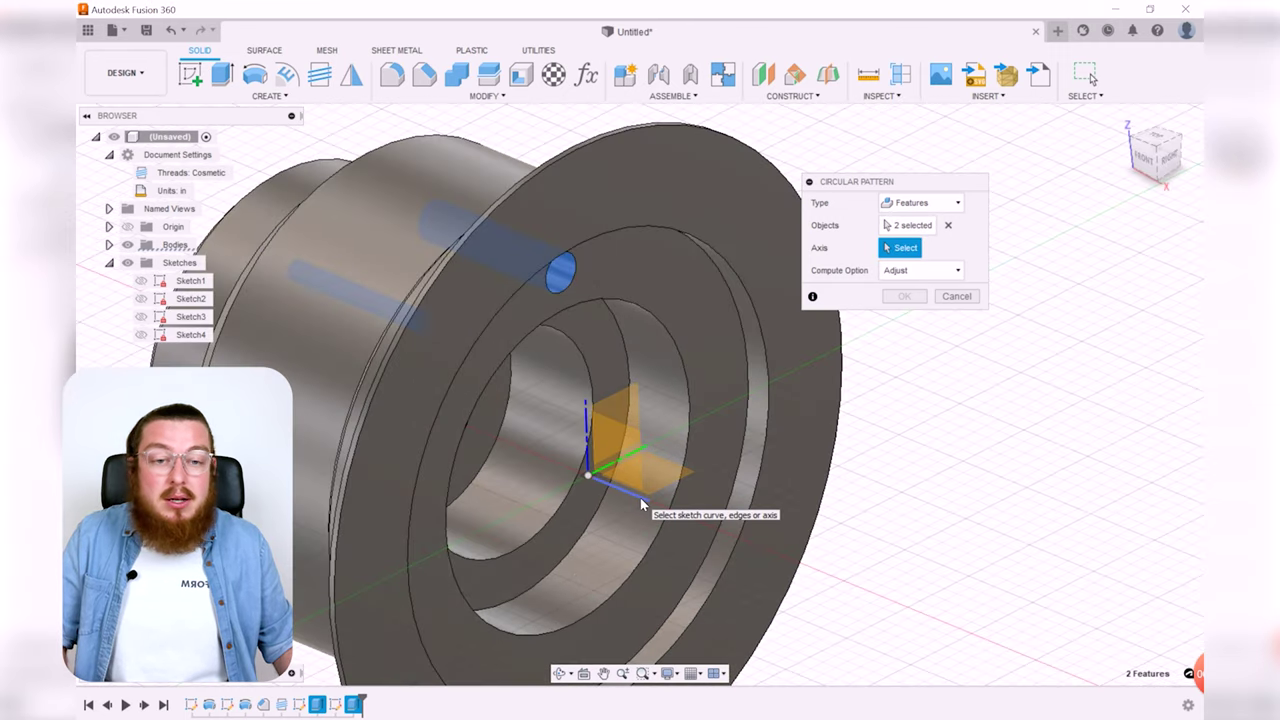
pyautogui.click(641, 504)
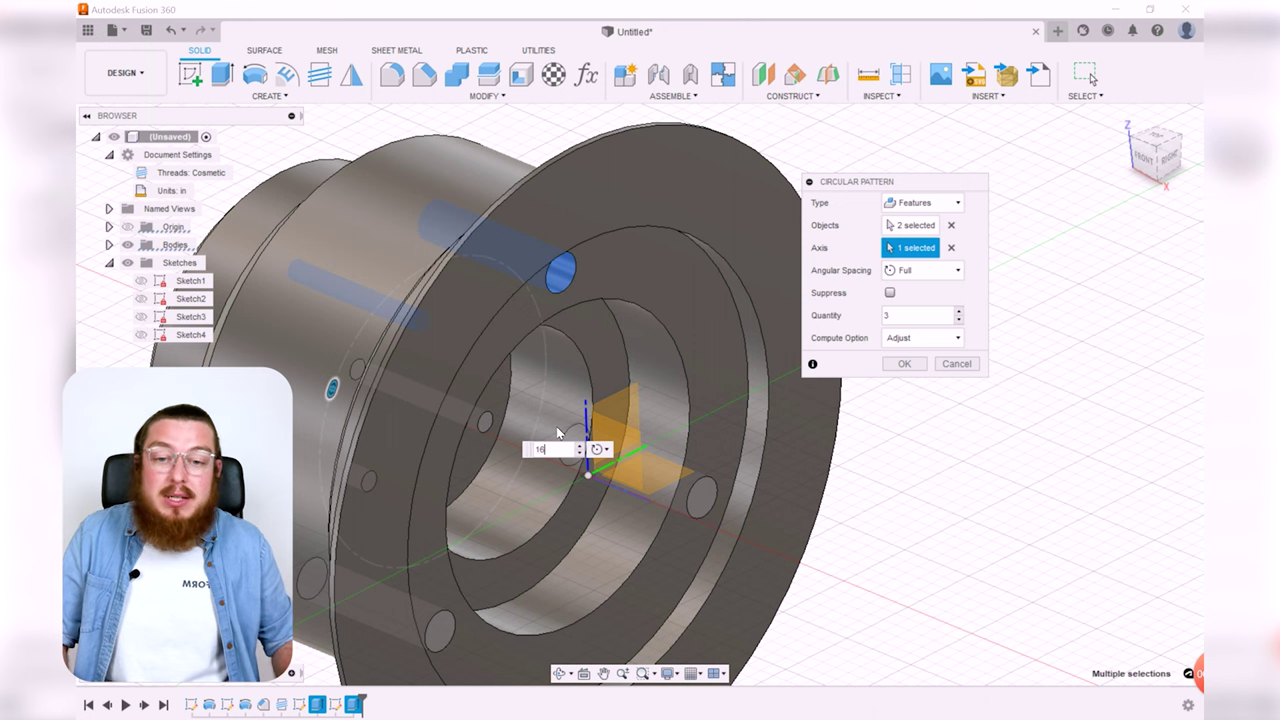
pyautogui.write('16')
pyautogui.press('Return')
pyautogui.keyDown('shift'); pyautogui.moveTo(811, 446); pyautogui.dragTo(392, 185, button='middle'); pyautogui.keyUp('shift')
pyautogui.keyDown('shift'); pyautogui.moveTo(542, 312); pyautogui.dragTo(740, 232, button='middle'); pyautogui.keyUp('shift')
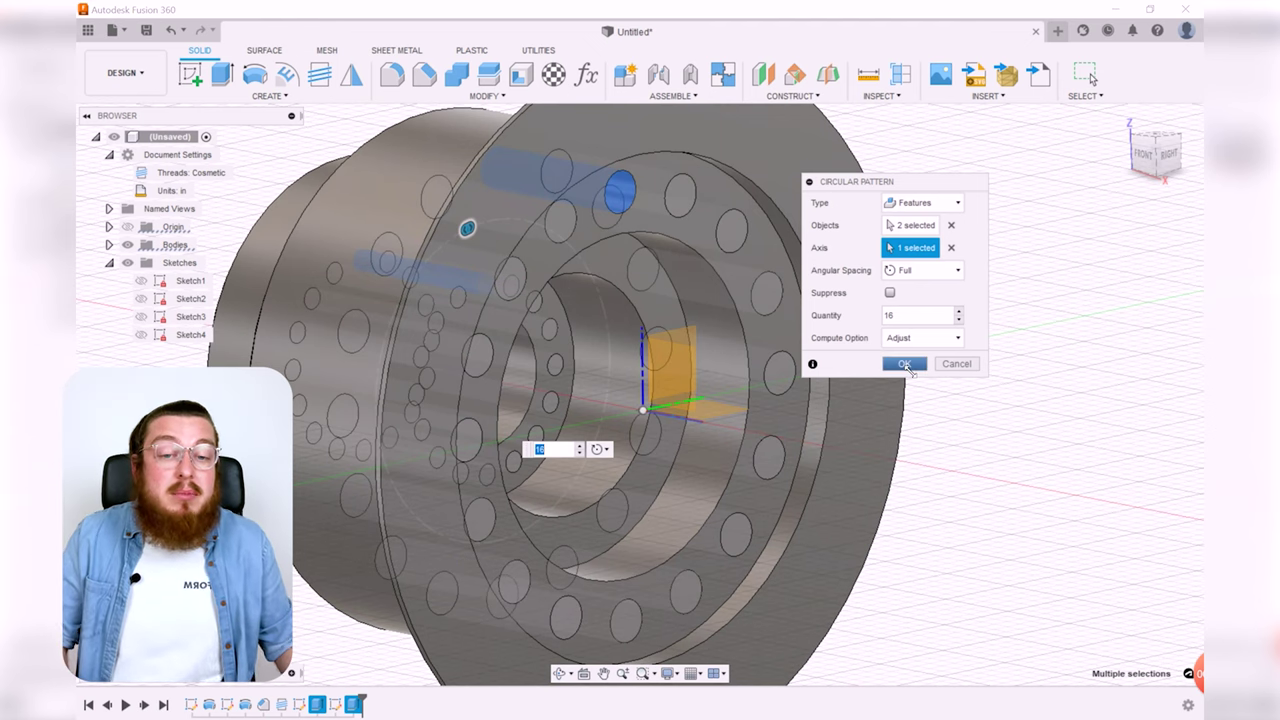
pyautogui.click(906, 364)
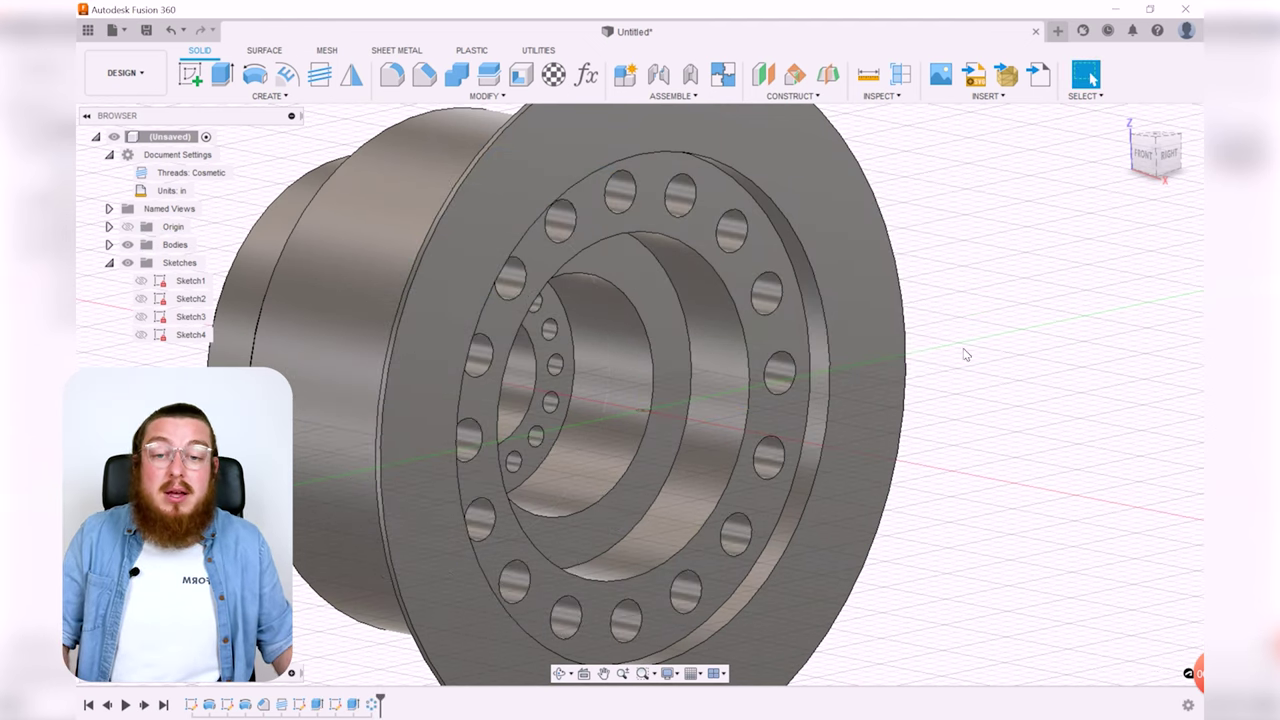
pyautogui.click(1166, 156)
# - Apply the Aluminum - Polished appearance to the emitter body
pyautogui.moveTo(952, 266); pyautogui.dragTo(957, 368, button='middle')
pyautogui.press('a')
pyautogui.click(910, 328)
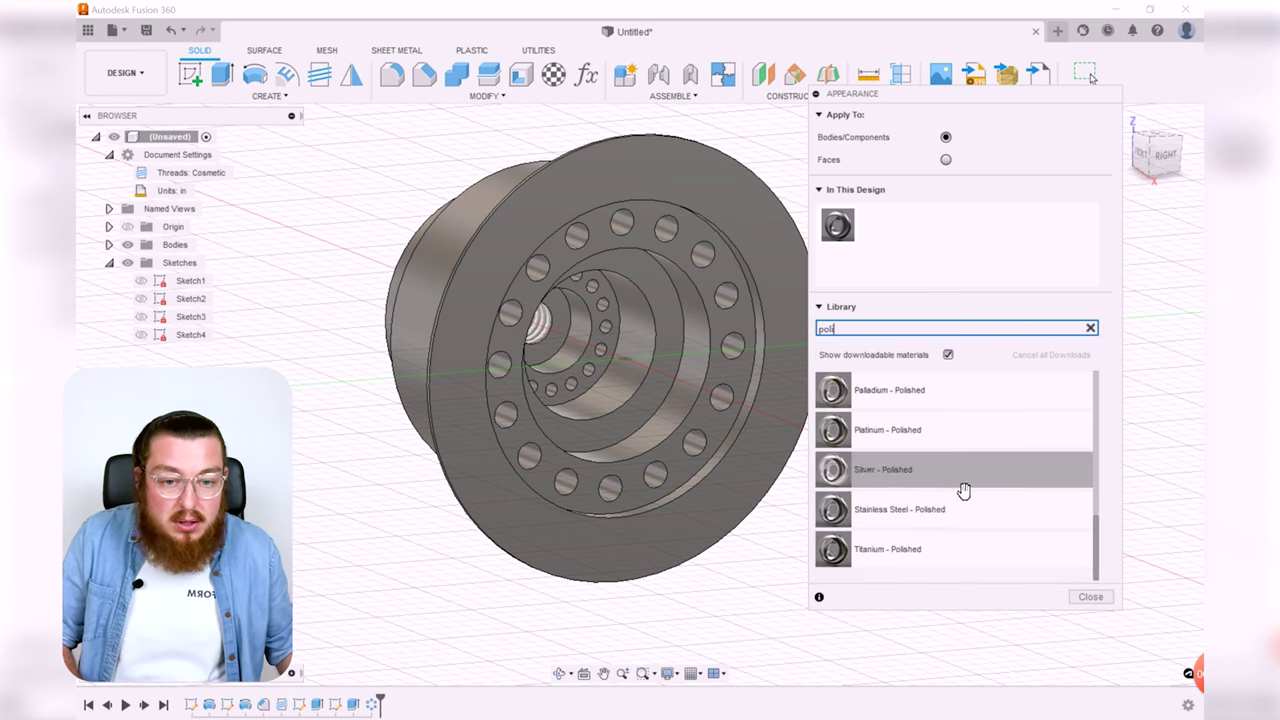
pyautogui.scroll(5, 962, 490)
pyautogui.moveTo(954, 440); pyautogui.dragTo(720, 423)
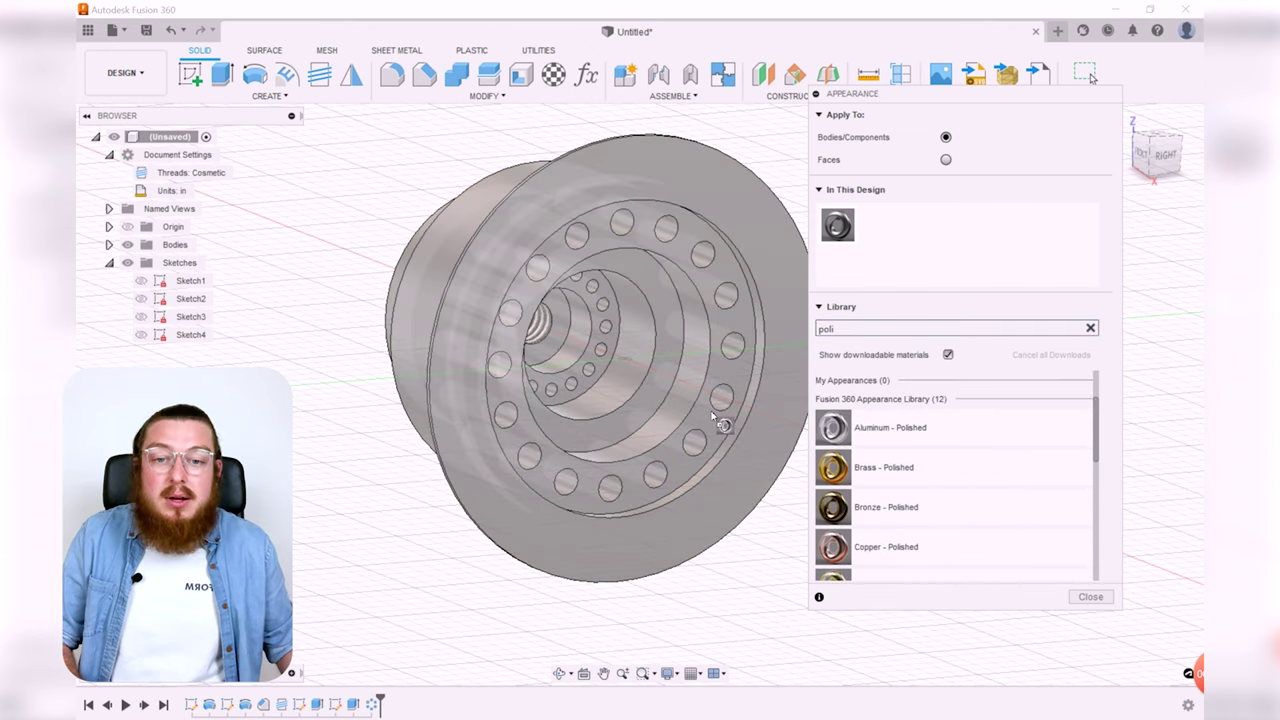
pyautogui.click(1090, 597)
pyautogui.keyDown('shift'); pyautogui.moveTo(900, 528); pyautogui.dragTo(600, 343, button='middle'); pyautogui.keyUp('shift')
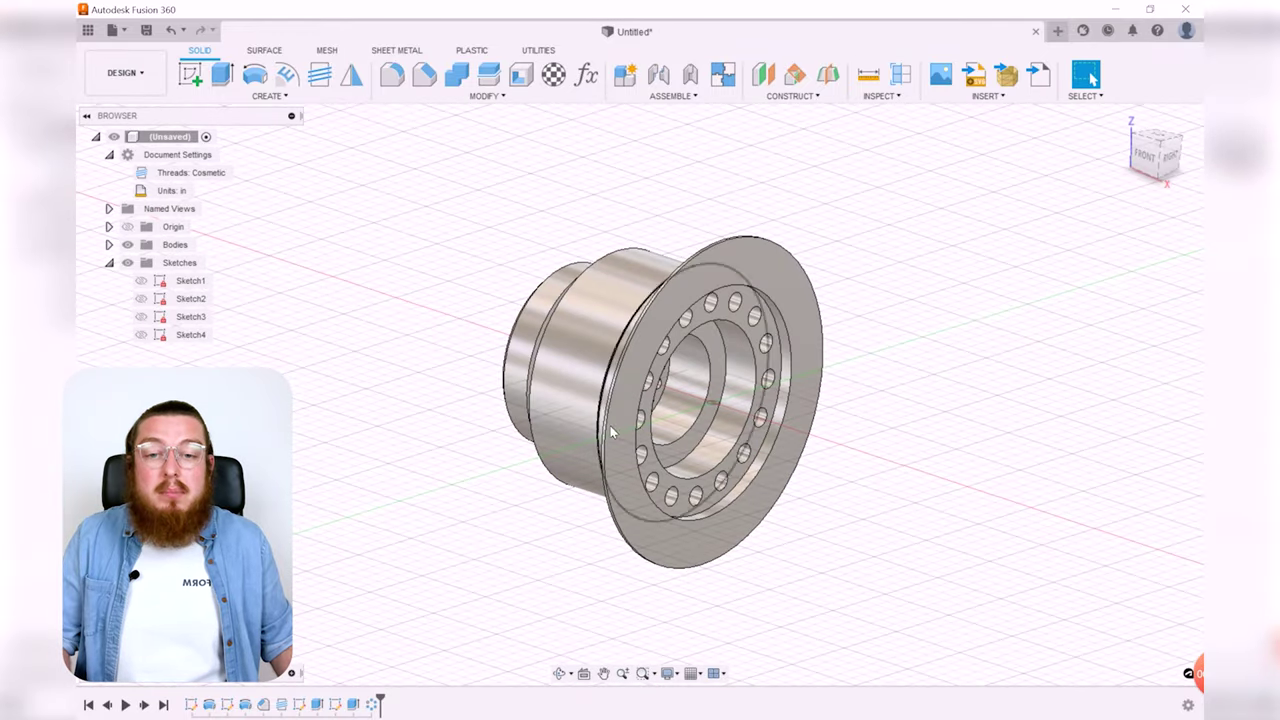
pyautogui.click(115, 31)
# - Start a new drawing from the design, saving the design as Emitter first
pyautogui.moveTo(147, 108)
pyautogui.click(304, 106)
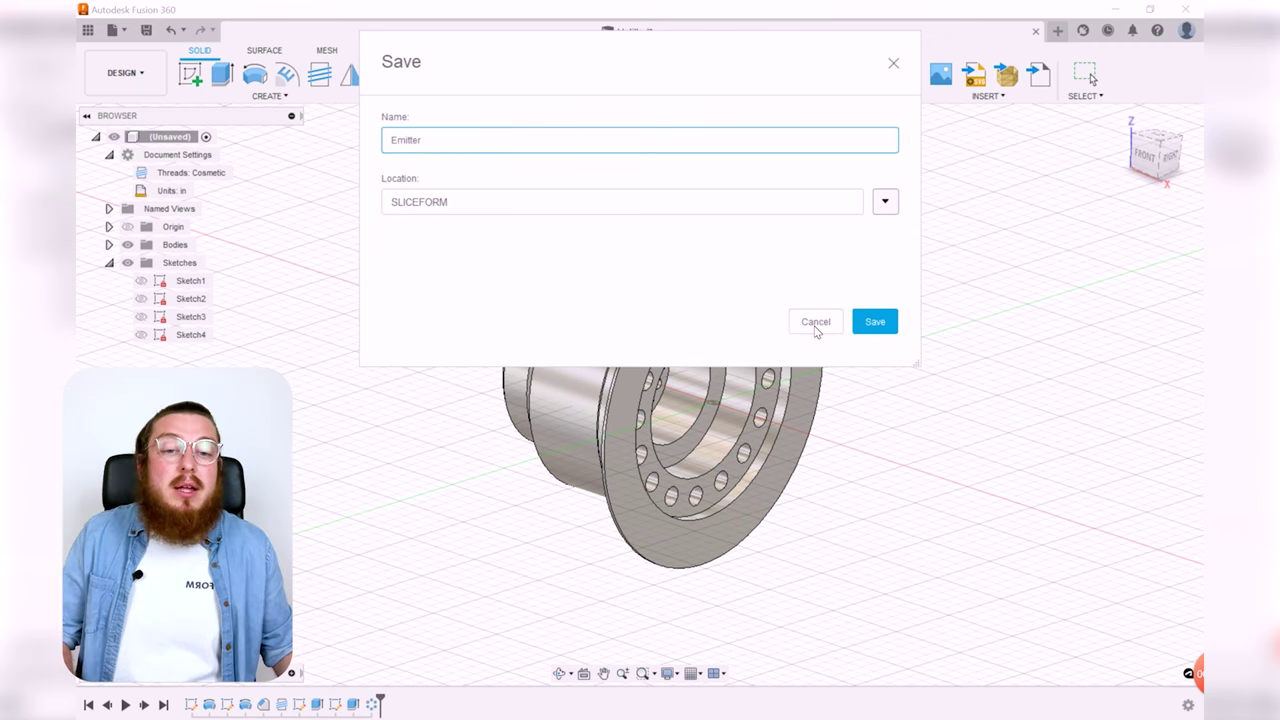
pyautogui.click(876, 324)
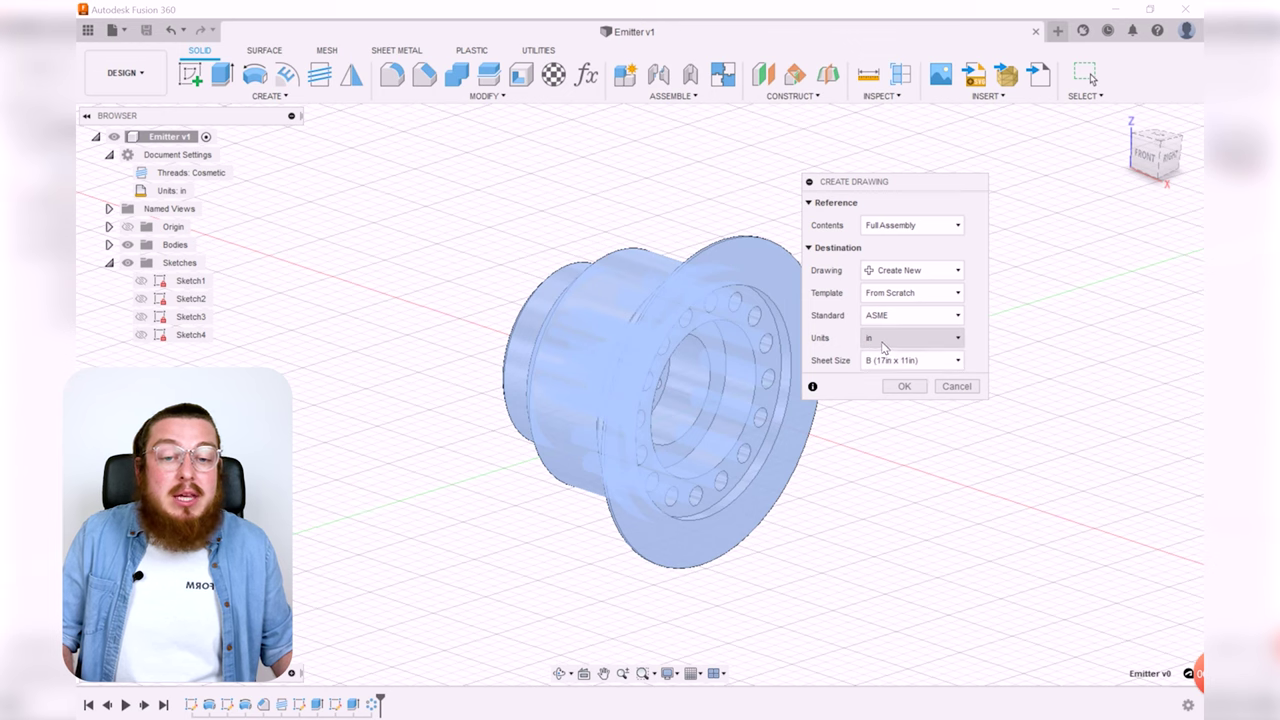
# - Create the drawing and place a 2:1 front base view, shifted right on the sheet
pyautogui.click(904, 386)
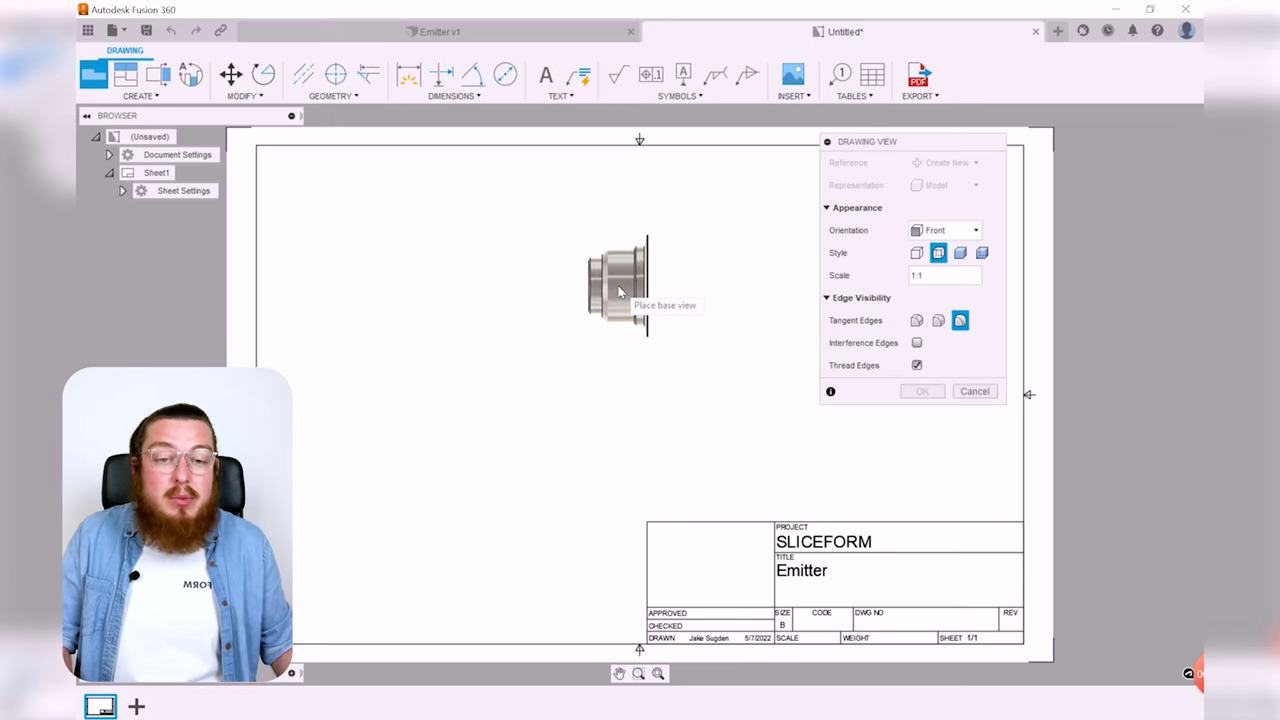
pyautogui.click(619, 291)
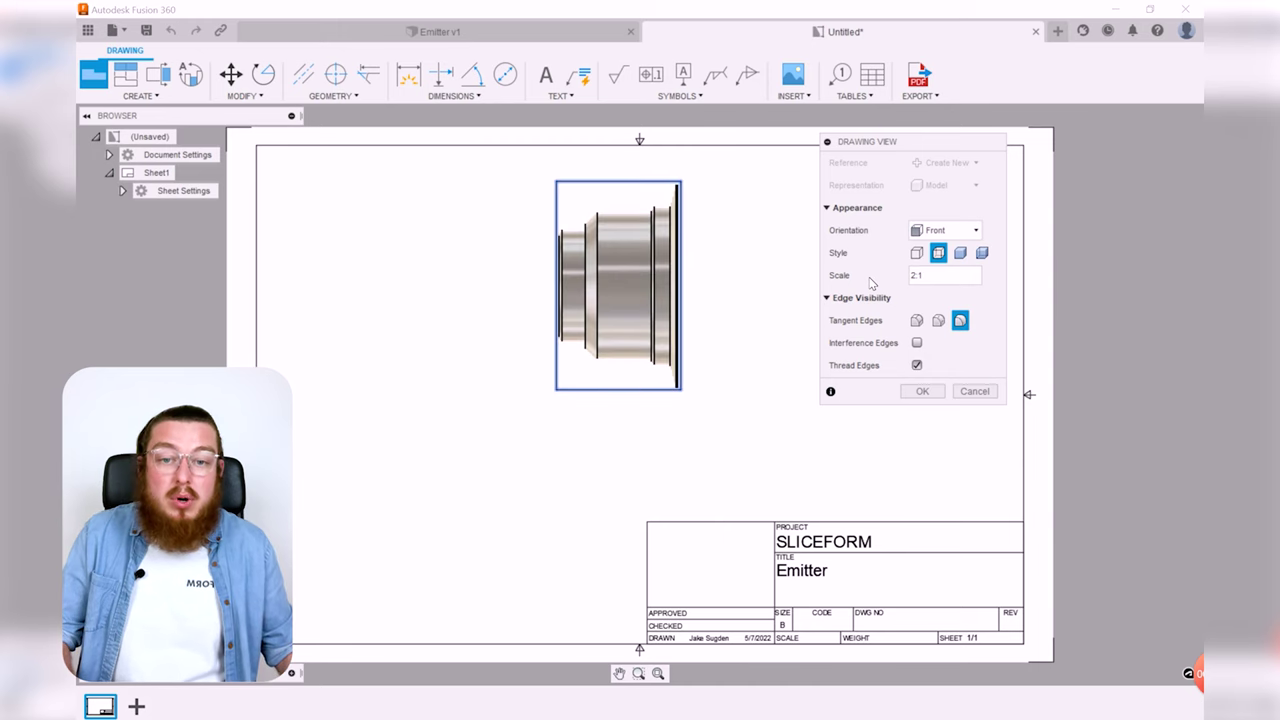
pyautogui.click(918, 392)
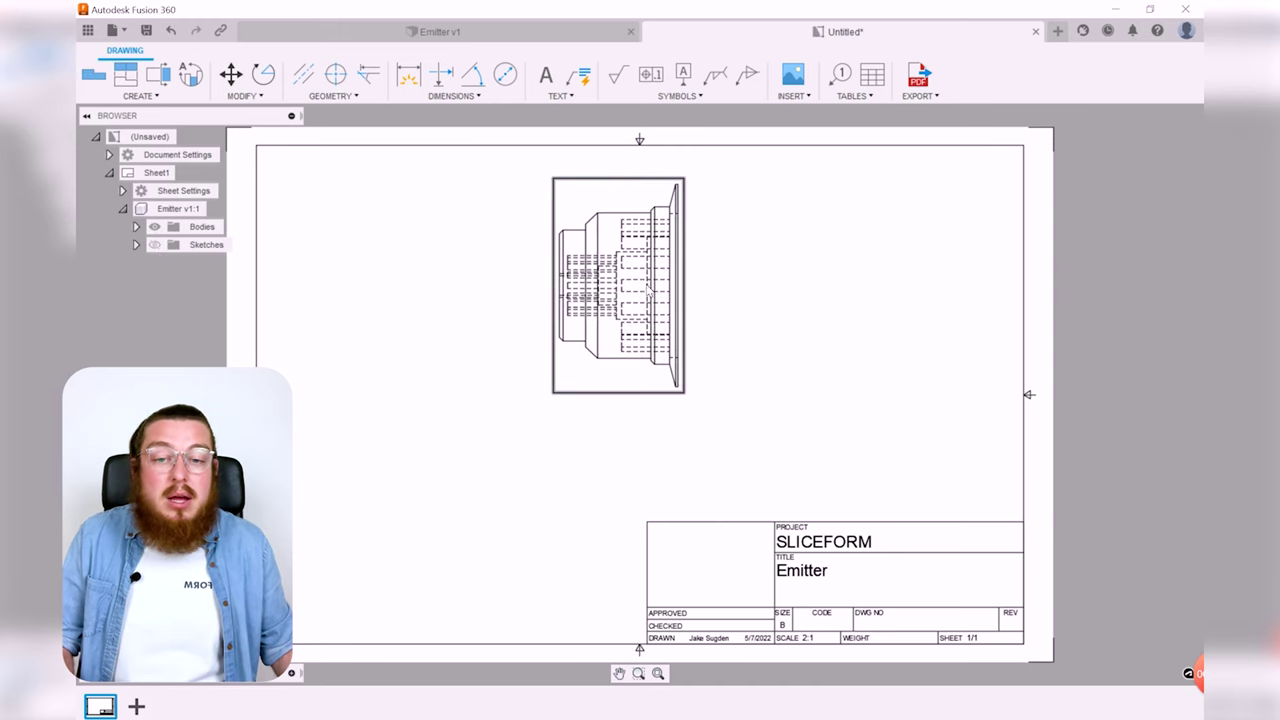
pyautogui.moveTo(628, 290)
pyautogui.mouseDown()
pyautogui.moveTo(688, 350)
pyautogui.moveTo(752, 310)
pyautogui.mouseUp()
pyautogui.scroll(4, 752, 310)
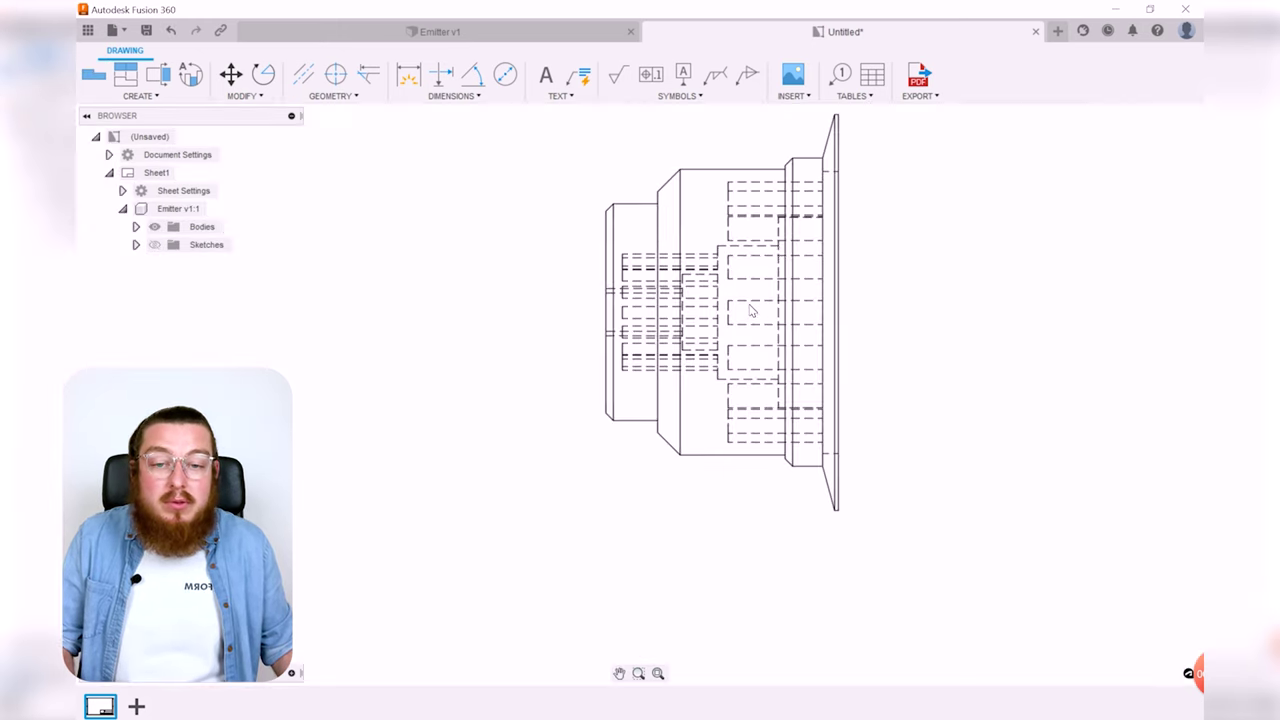
pyautogui.scroll(-5, 733, 395)
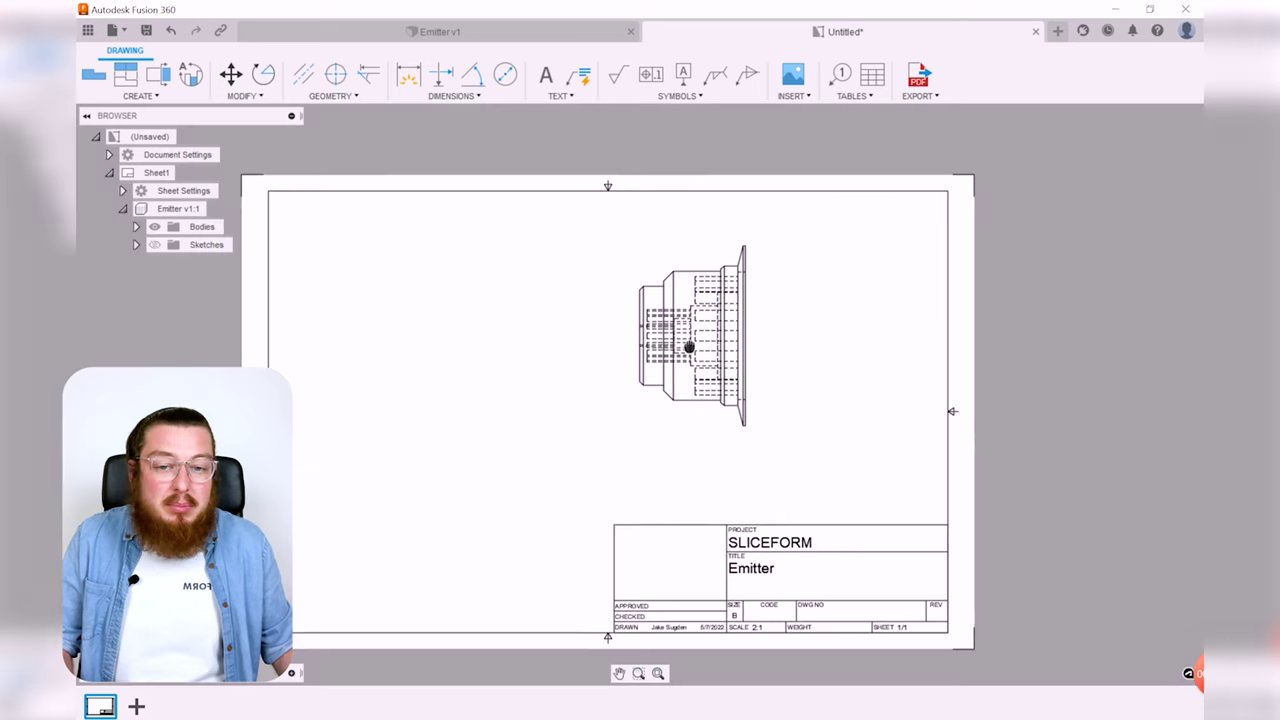
# - Switch the front view to the Visible Edges style and move it to the sheet's upper left
pyautogui.moveTo(676, 364); pyautogui.dragTo(614, 352)
pyautogui.doubleClick(594, 348)
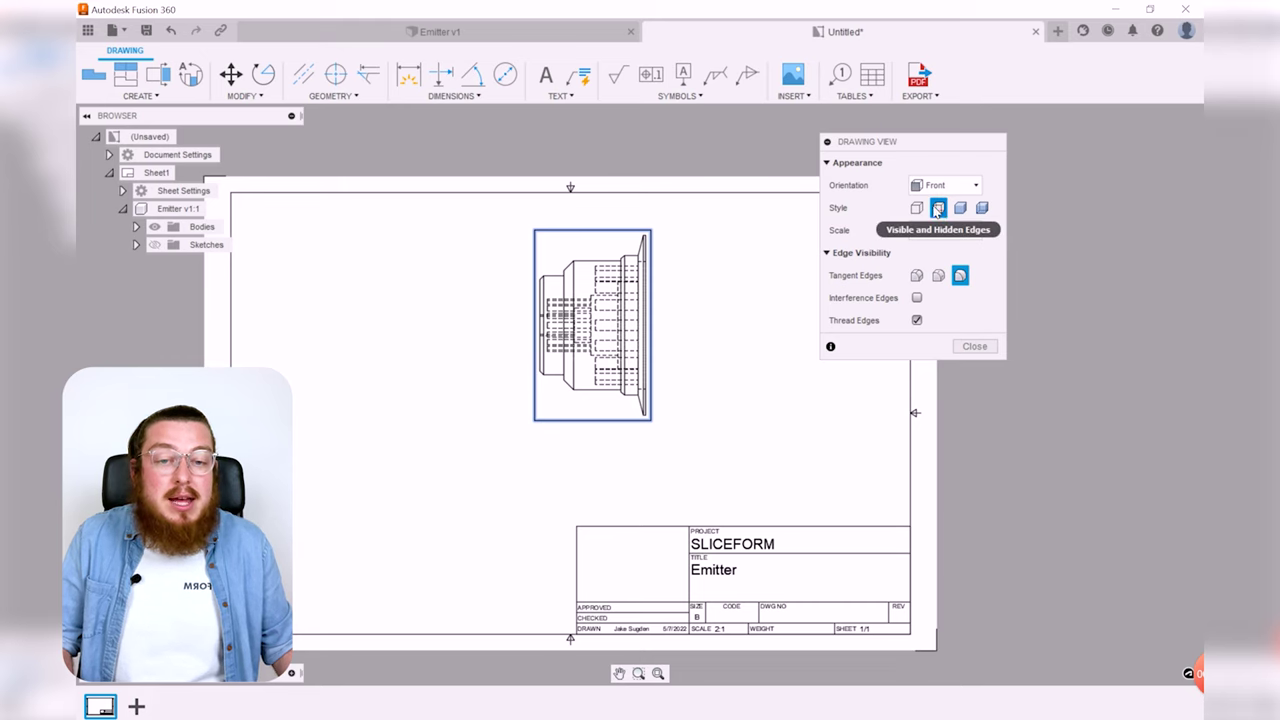
pyautogui.click(917, 208)
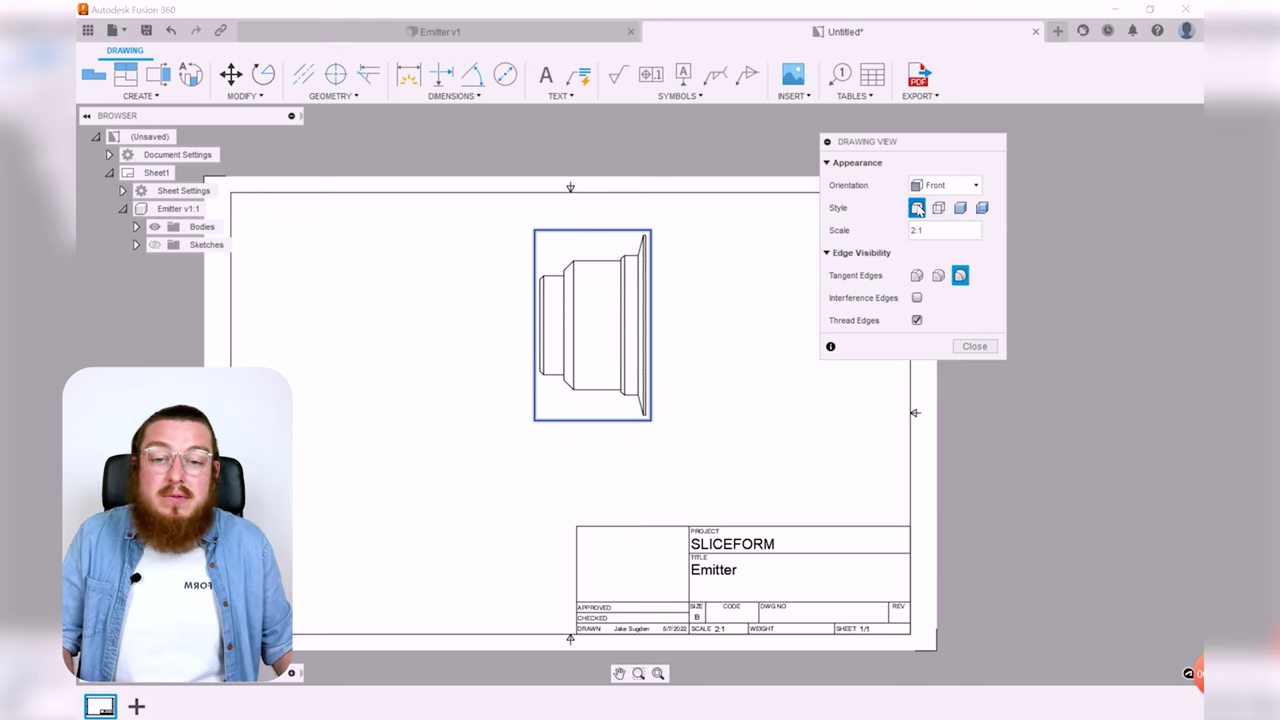
pyautogui.click(975, 347)
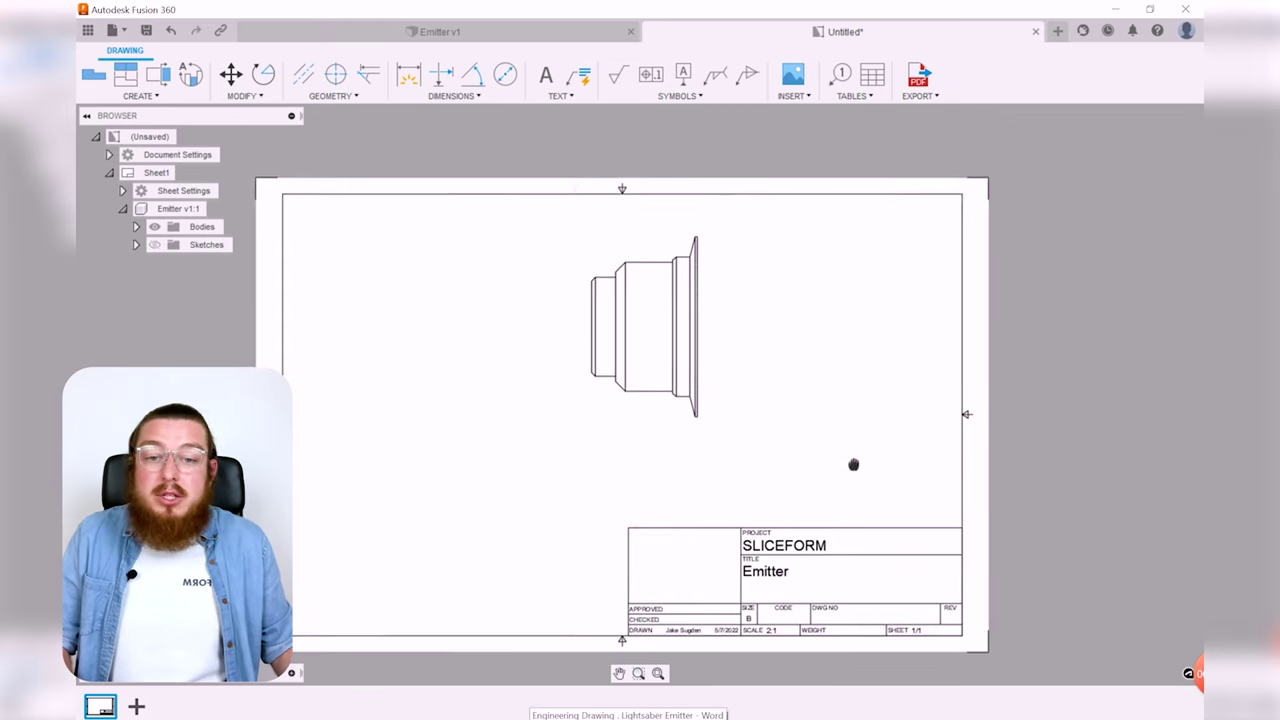
pyautogui.moveTo(802, 345)
pyautogui.mouseDown()
pyautogui.moveTo(643, 294)
pyautogui.moveTo(538, 304)
pyautogui.mouseUp()
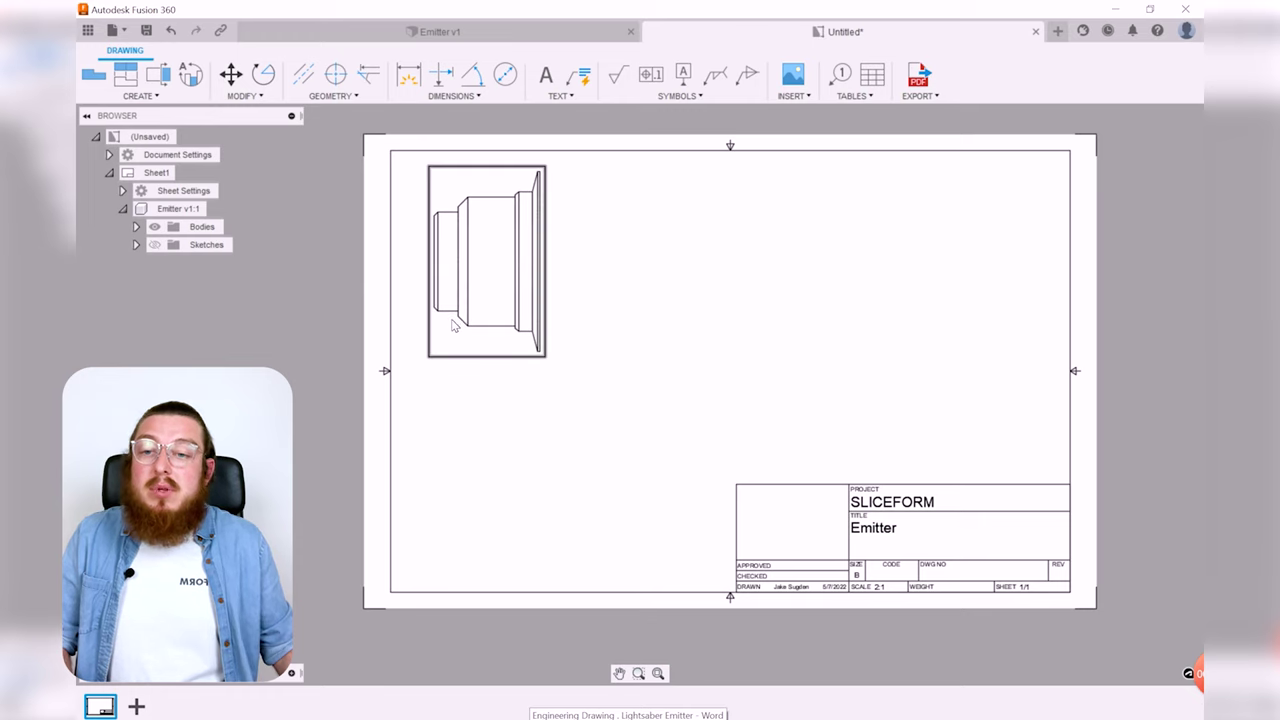
# - Project a circular end view to the right and an isometric view below from the side view
pyautogui.click(126, 78)
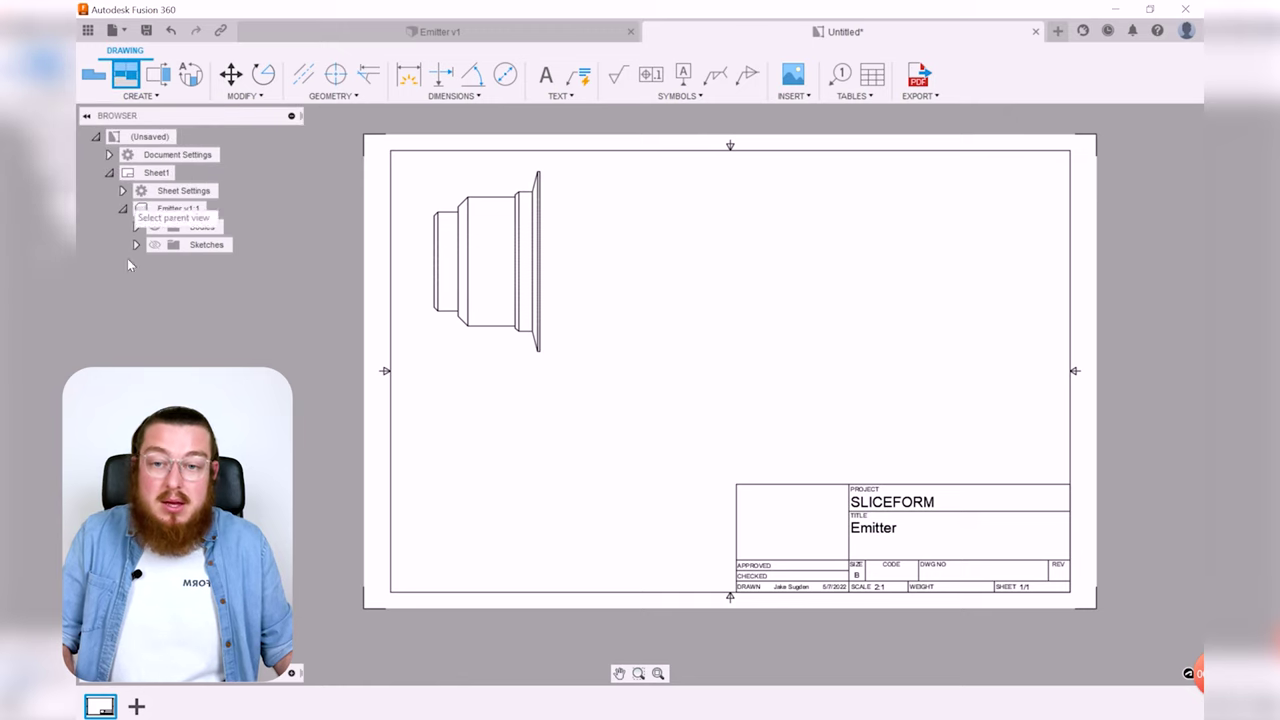
pyautogui.click(488, 274)
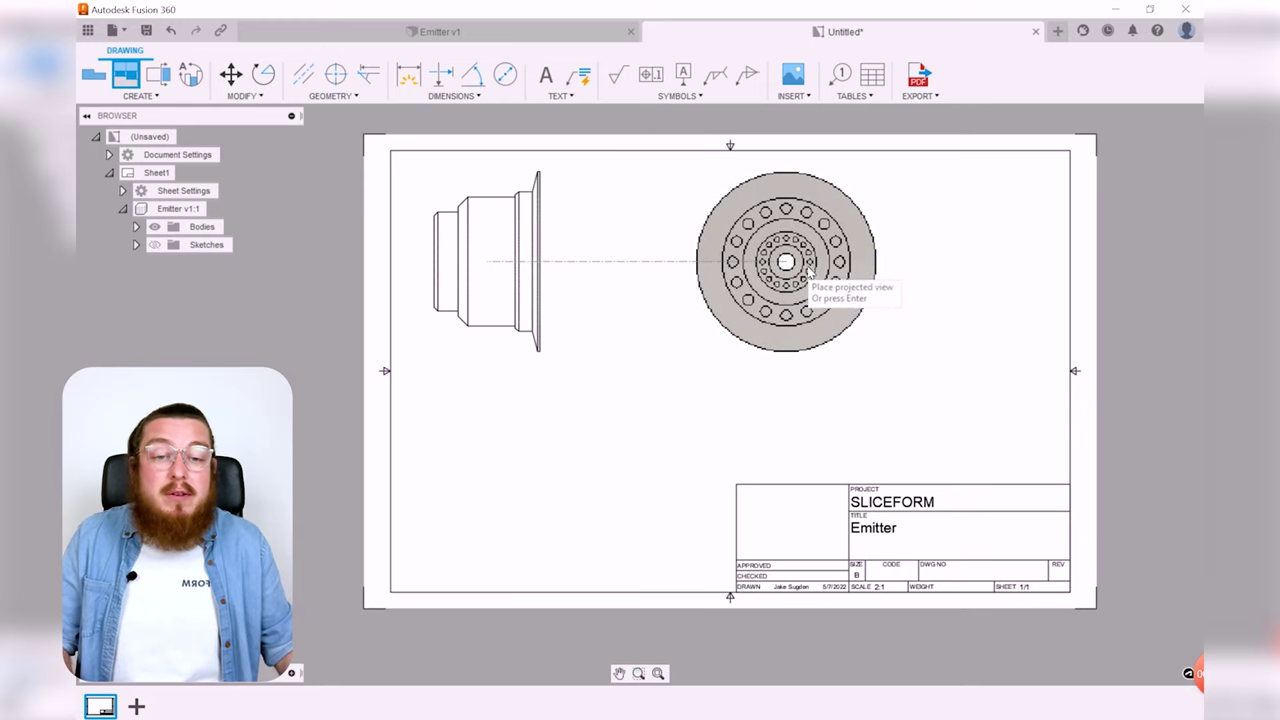
pyautogui.click(926, 262)
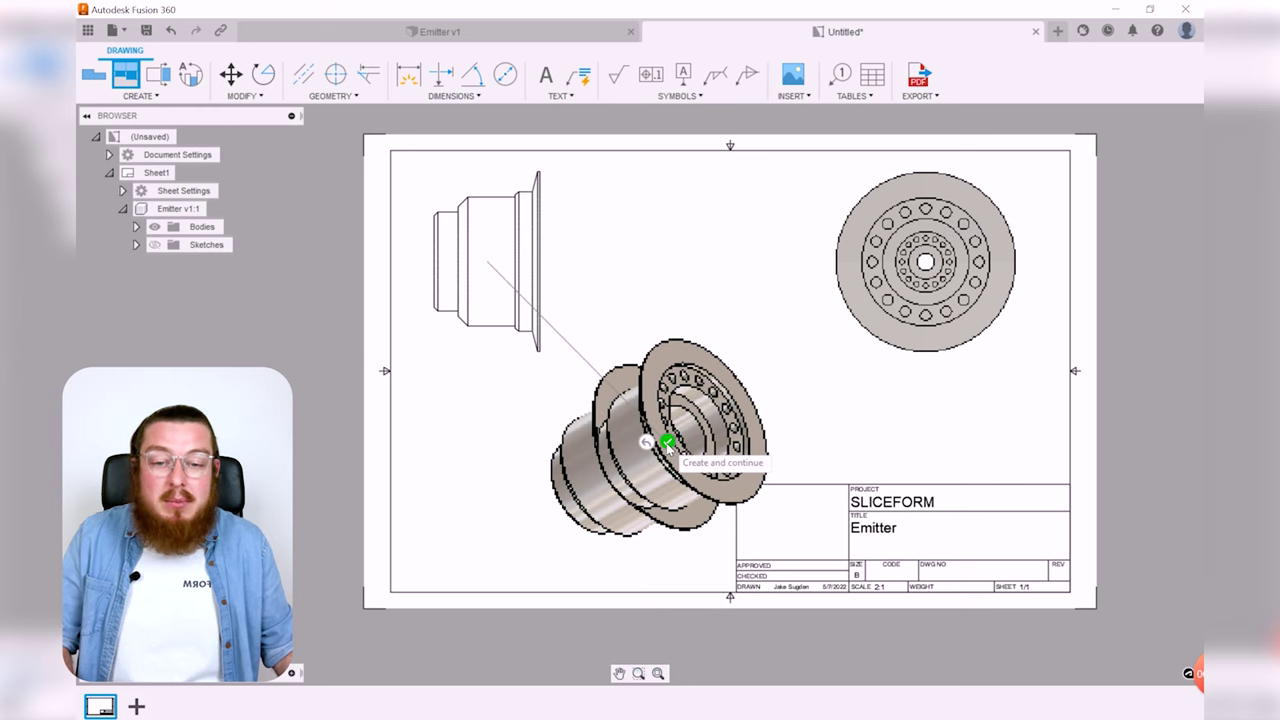
pyautogui.click(667, 441)
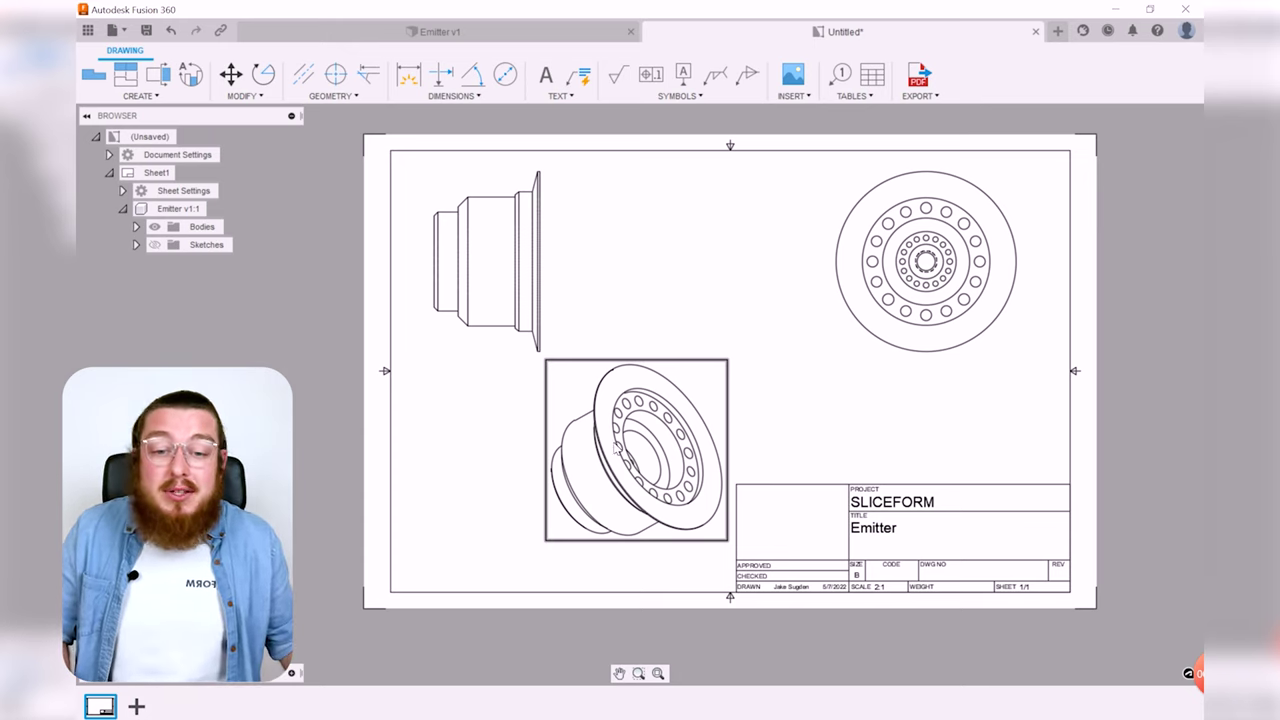
pyautogui.moveTo(617, 452); pyautogui.dragTo(588, 480)
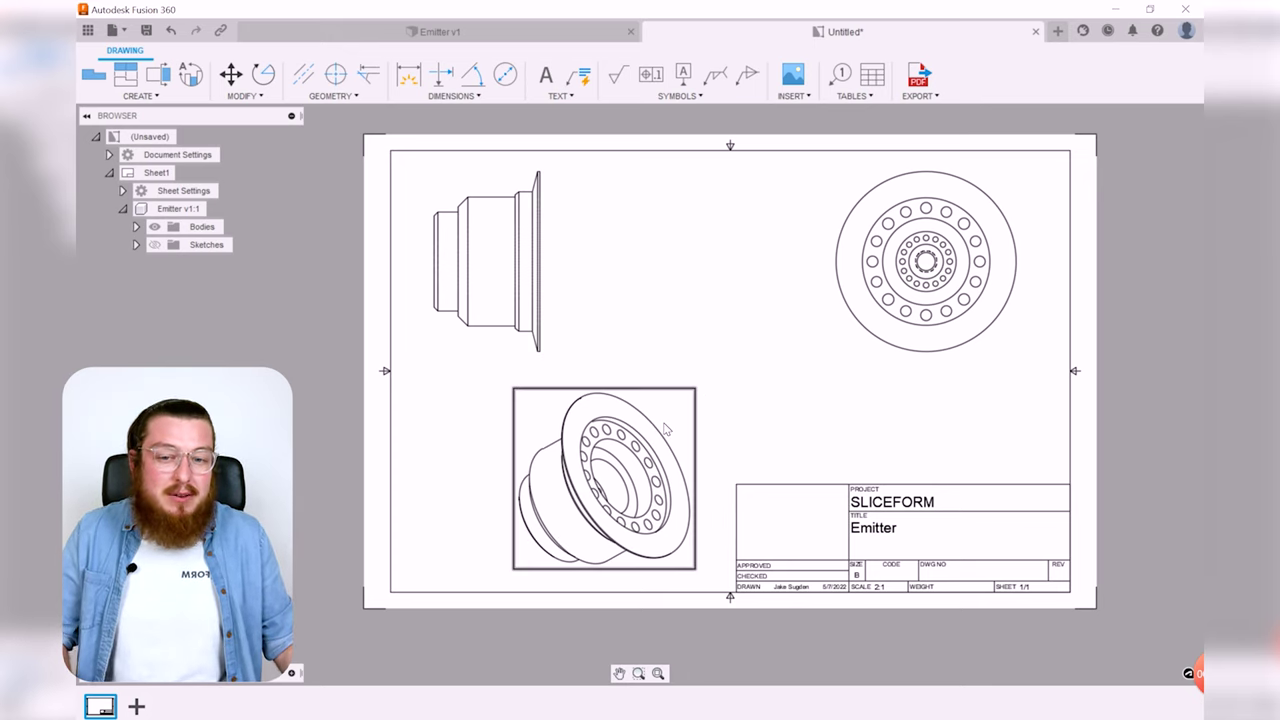
# - Set the isometric view's style to Shaded
pyautogui.doubleClick(658, 442)
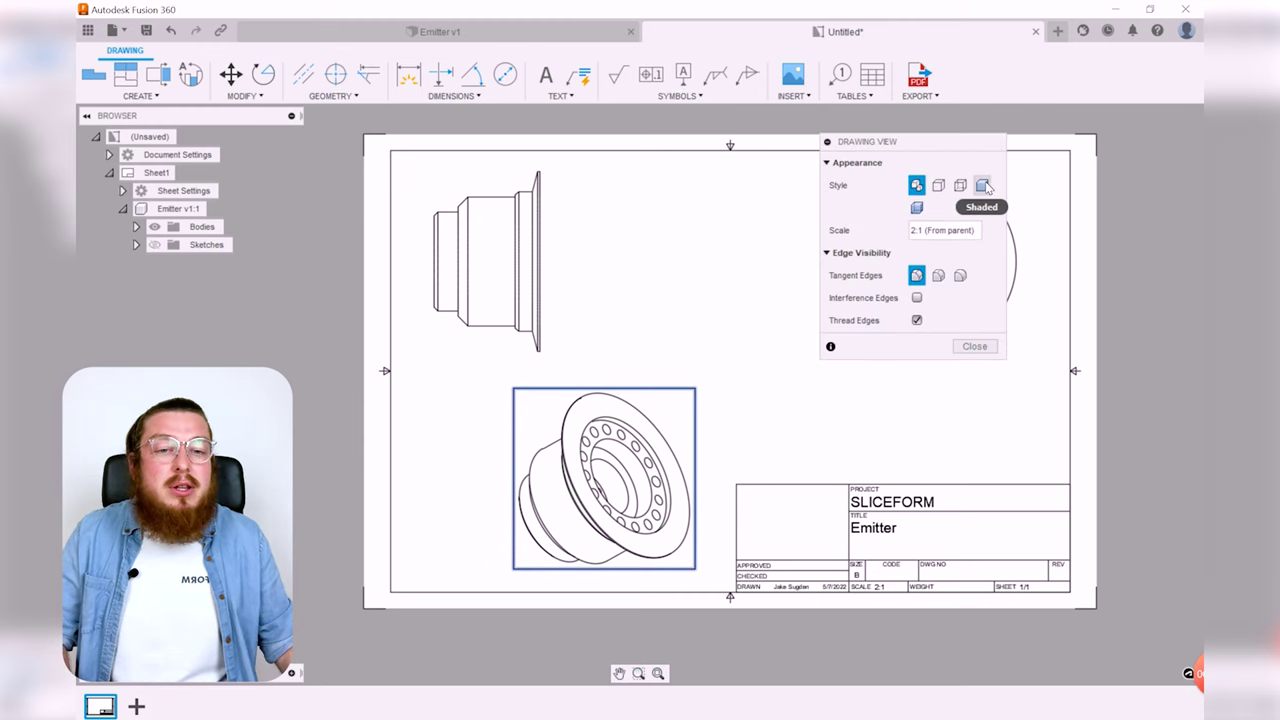
pyautogui.click(983, 186)
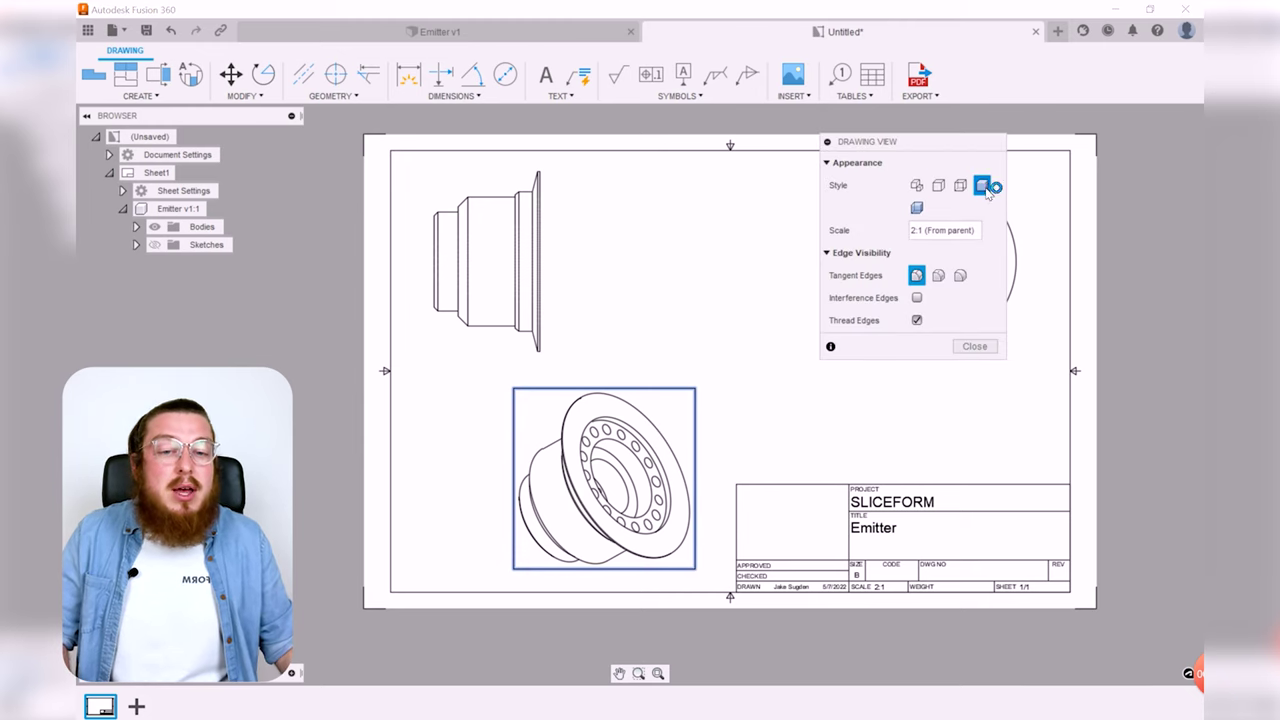
pyautogui.click(974, 346)
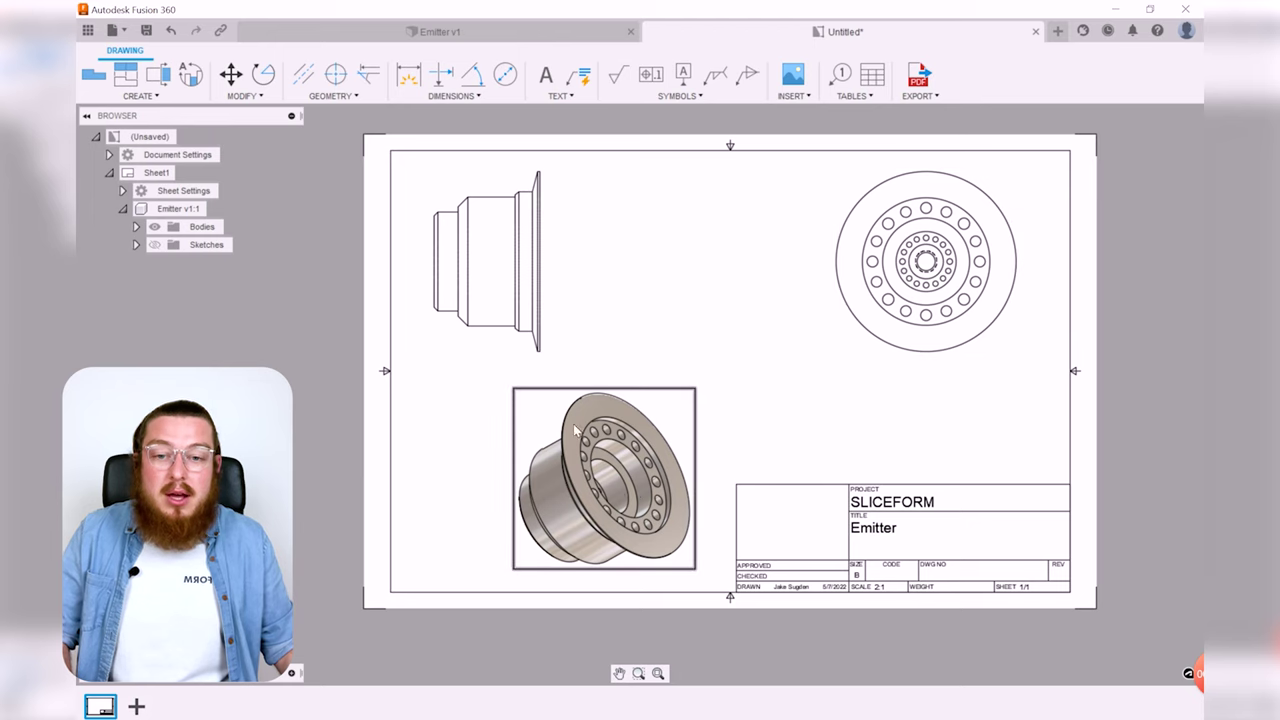
# - Rescale the isometric view to 1:1 and move it beside the title block
pyautogui.doubleClick(657, 478)
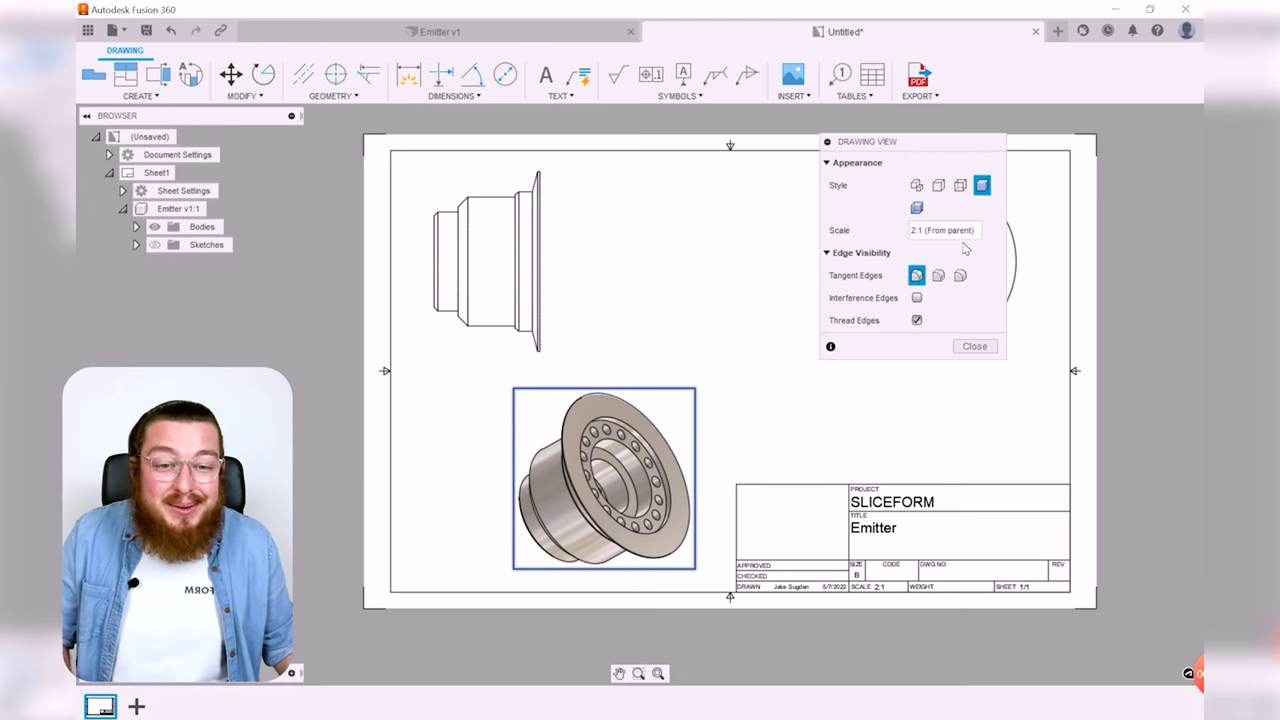
pyautogui.moveTo(975, 231); pyautogui.dragTo(903, 238)
pyautogui.write('1:')
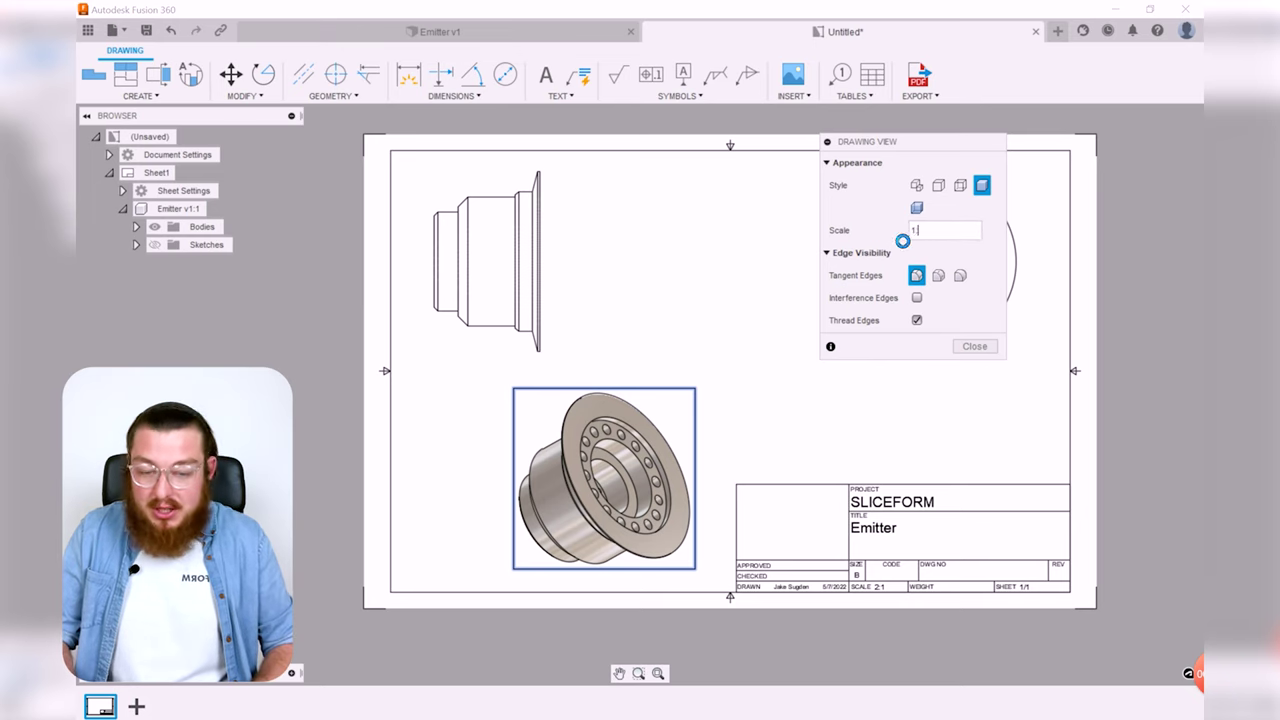
pyautogui.write('1')
pyautogui.press('Return')
pyautogui.moveTo(565, 480); pyautogui.dragTo(604, 517)
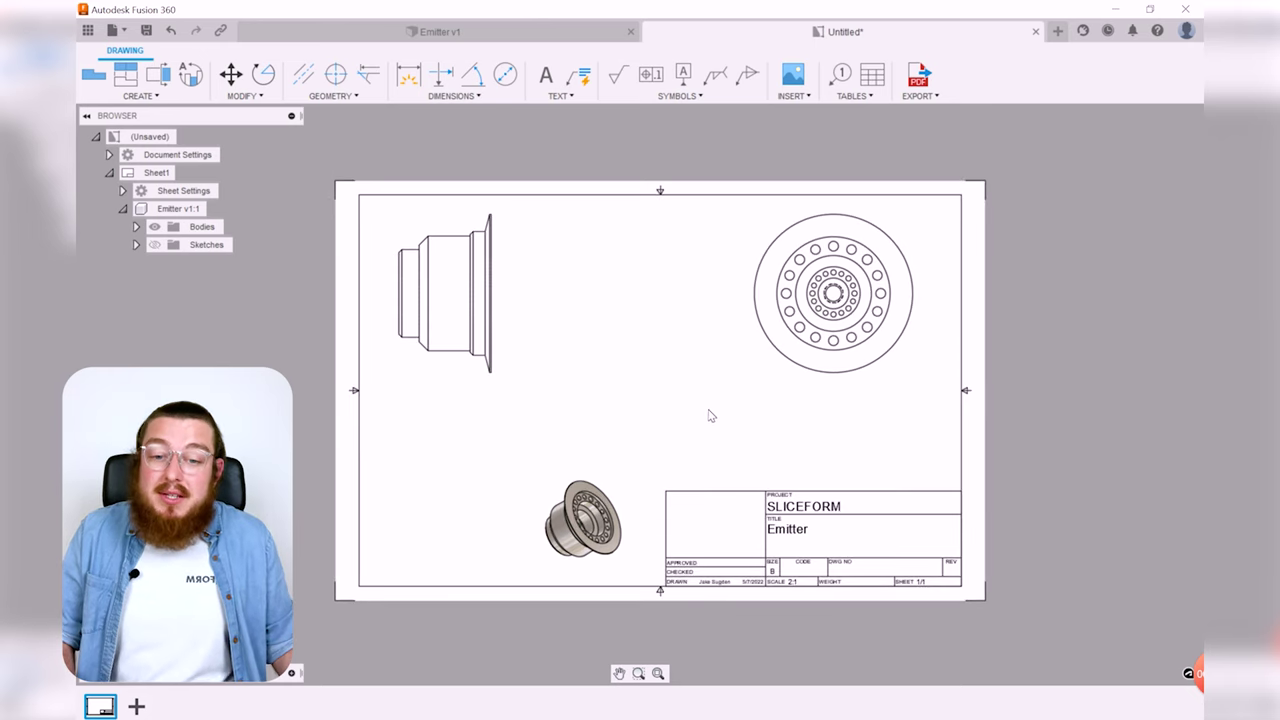
pyautogui.moveTo(709, 414); pyautogui.dragTo(740, 382, button='middle')
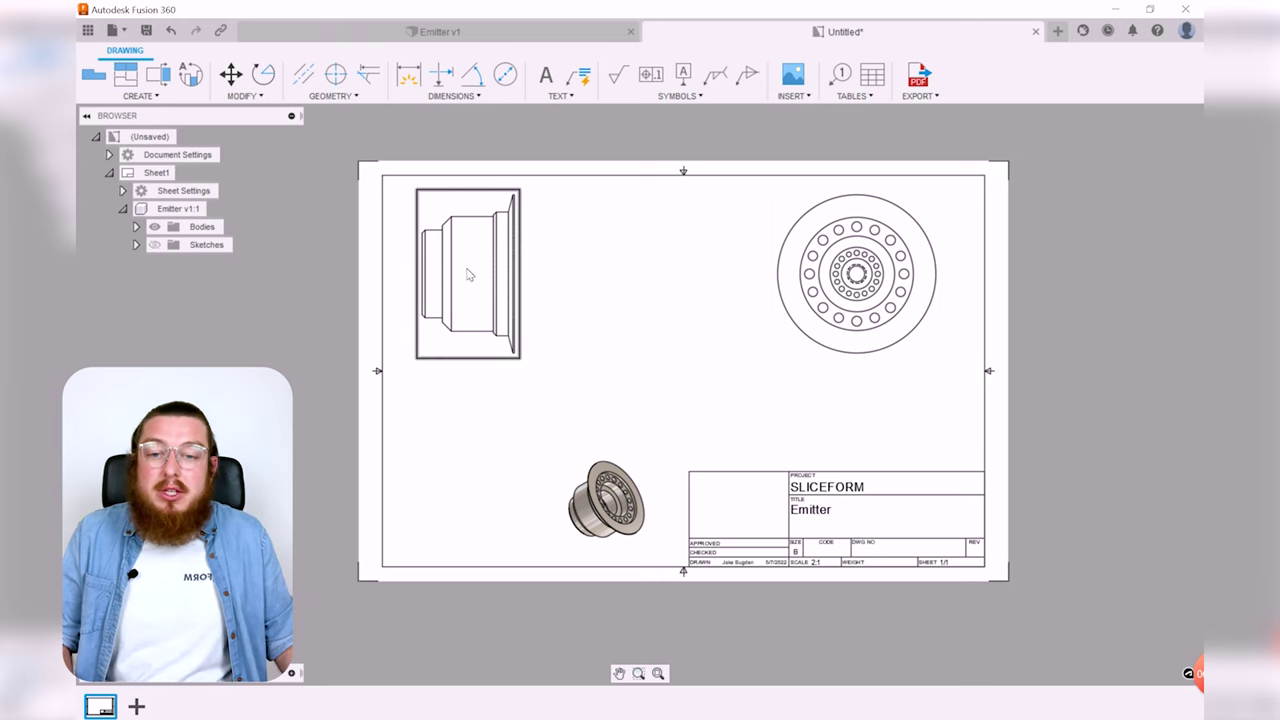
pyautogui.scroll(3, 520, 240)
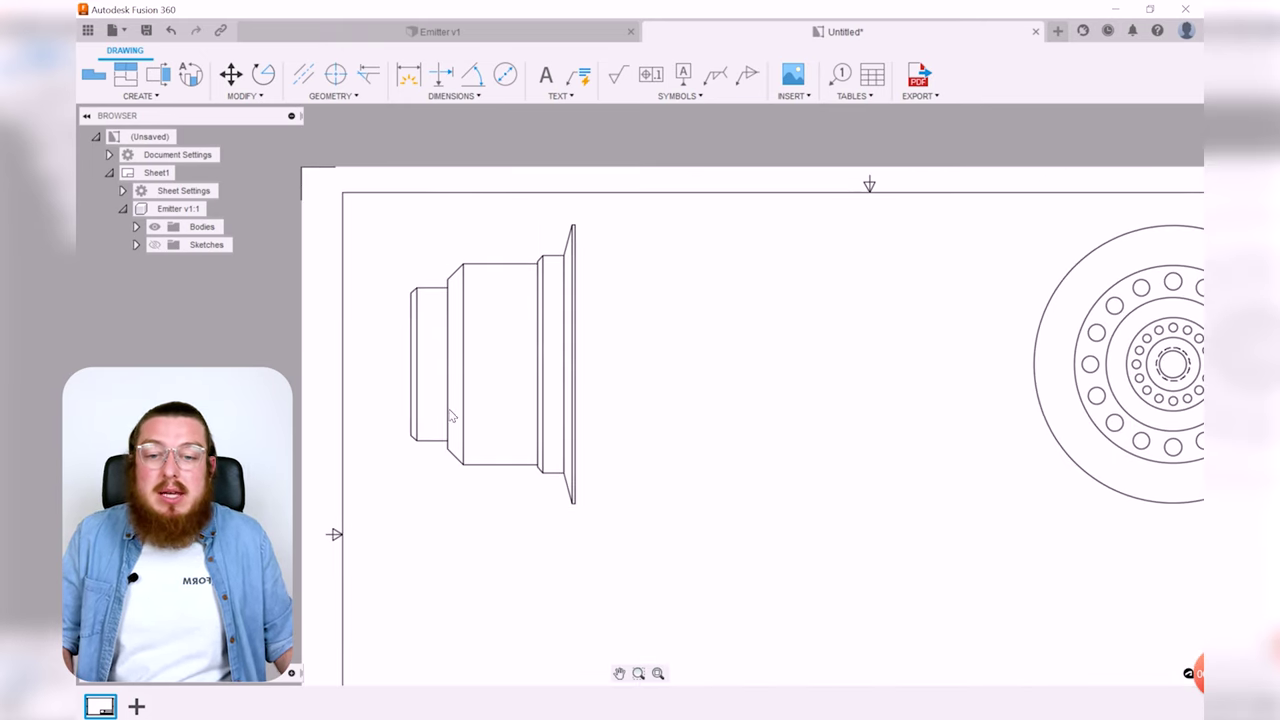
pyautogui.scroll(-3, 576, 433)
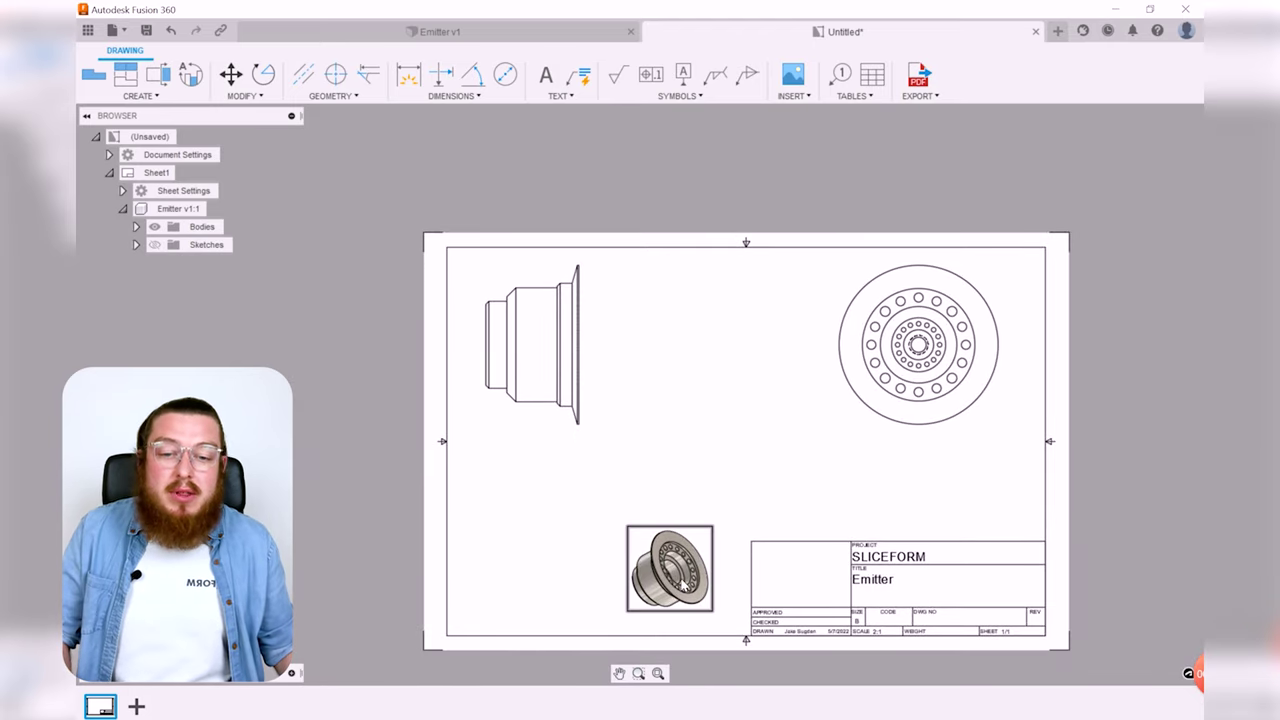
pyautogui.scroll(5, 670, 570)
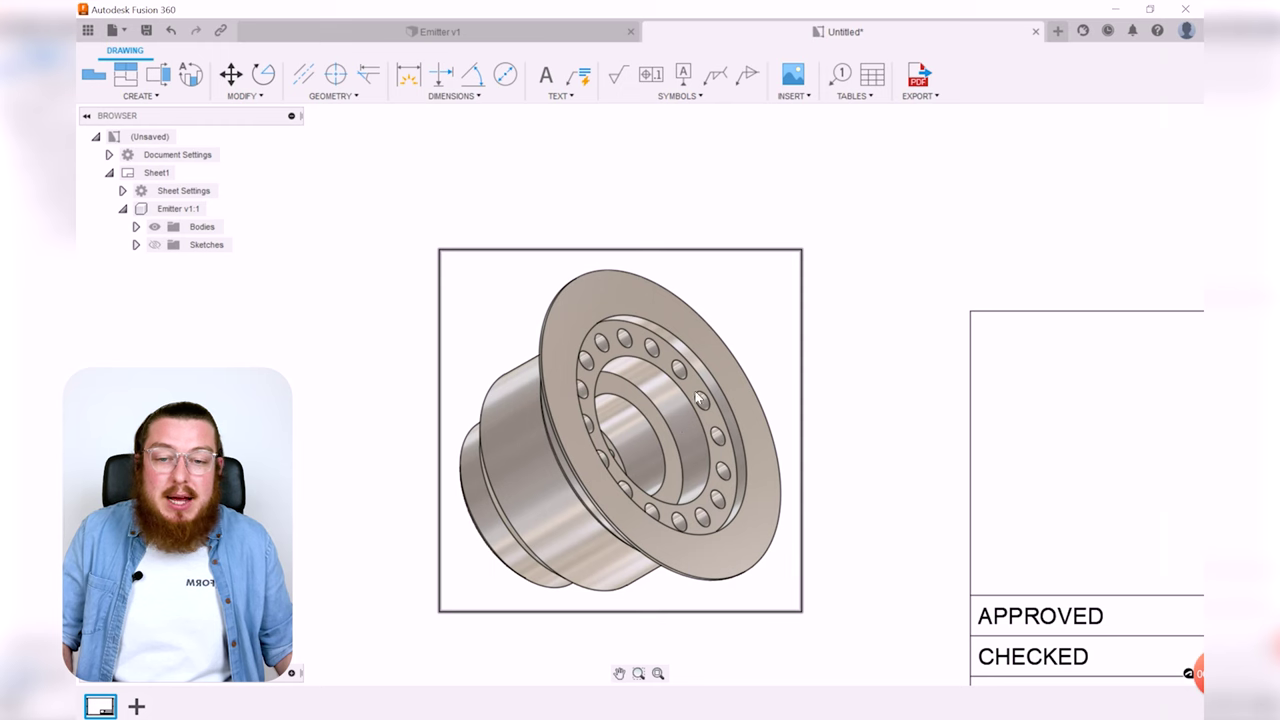
pyautogui.scroll(-5, 669, 352)
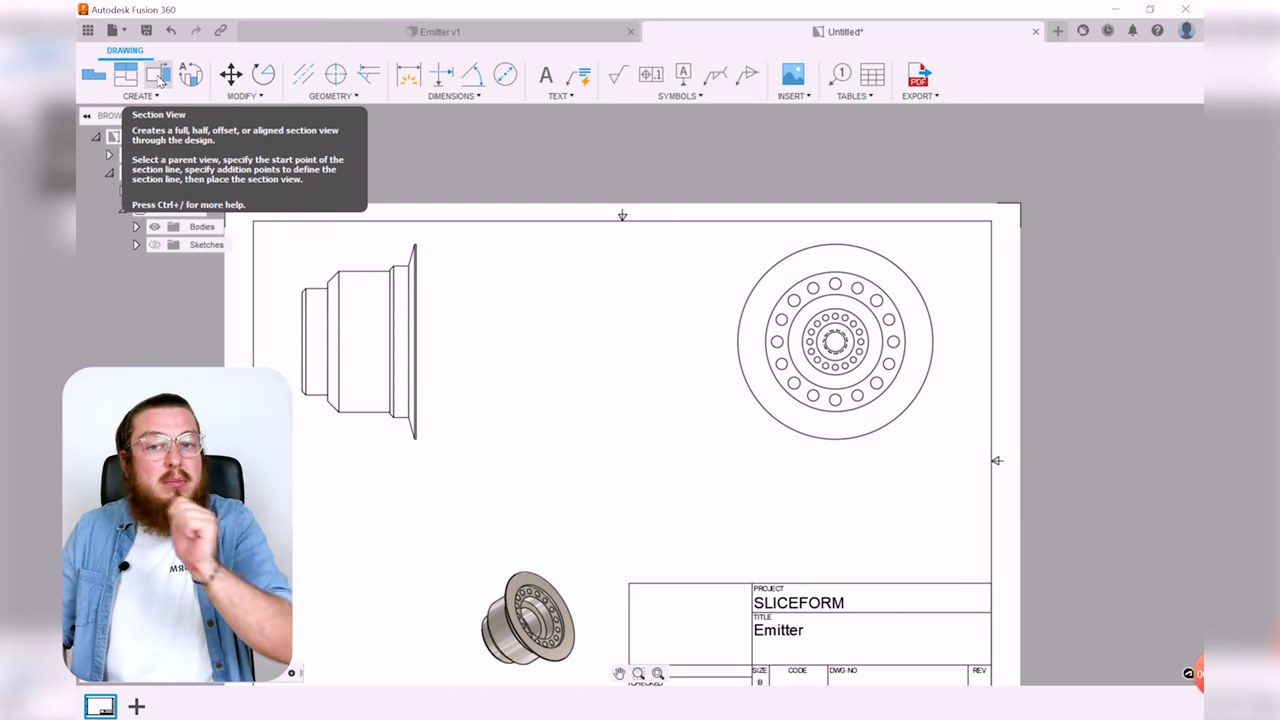
# - Cut Section A-A vertically through the end view's centre and place it between the side and end views
pyautogui.click(158, 77)
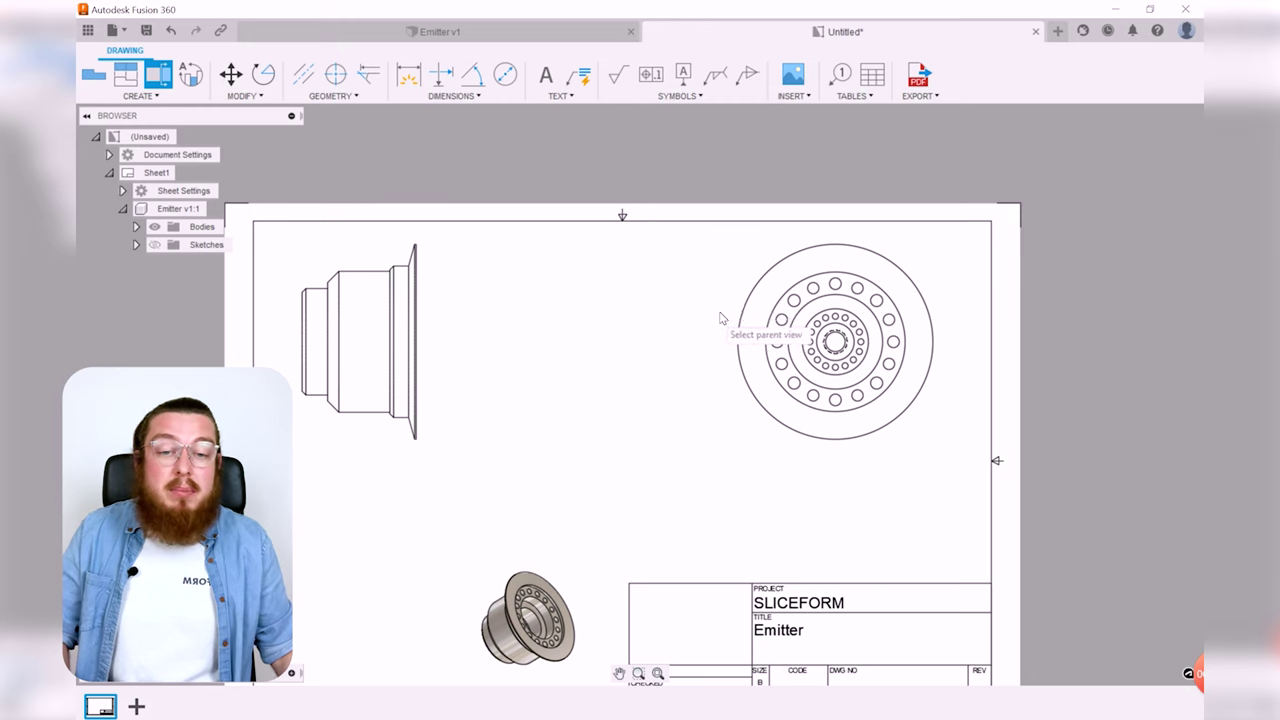
pyautogui.click(757, 313)
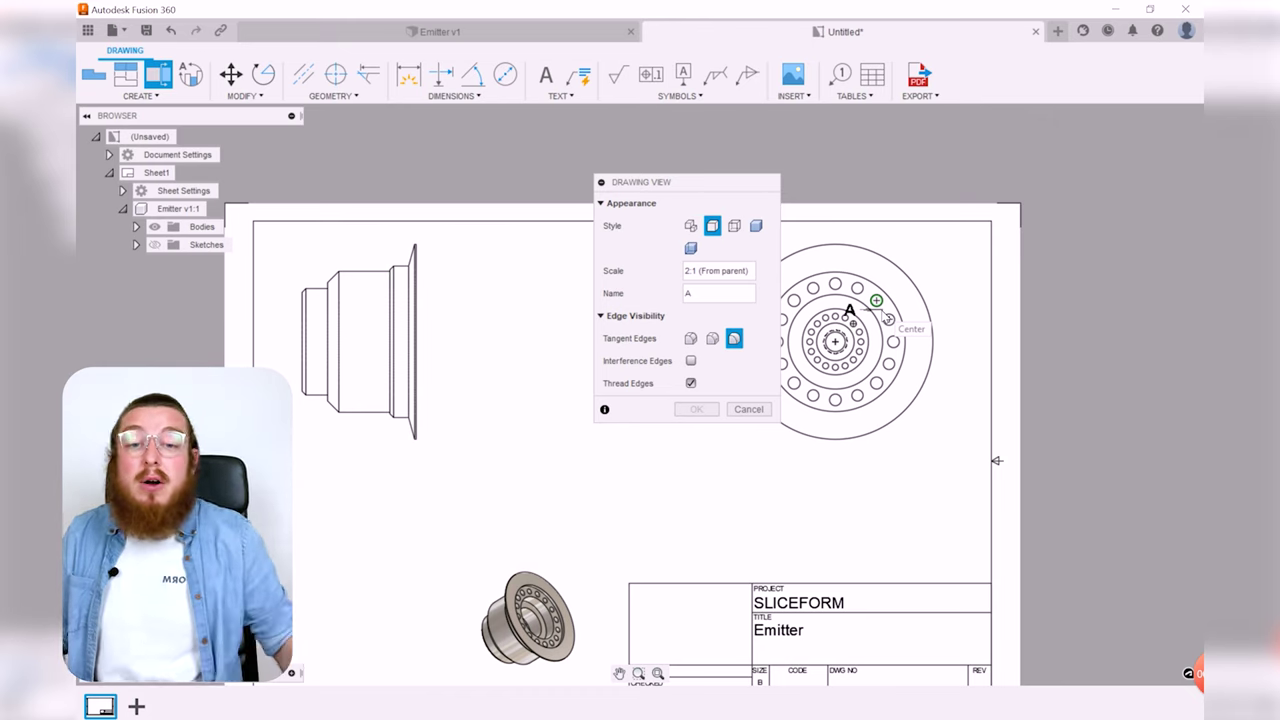
pyautogui.moveTo(719, 190); pyautogui.dragTo(535, 178)
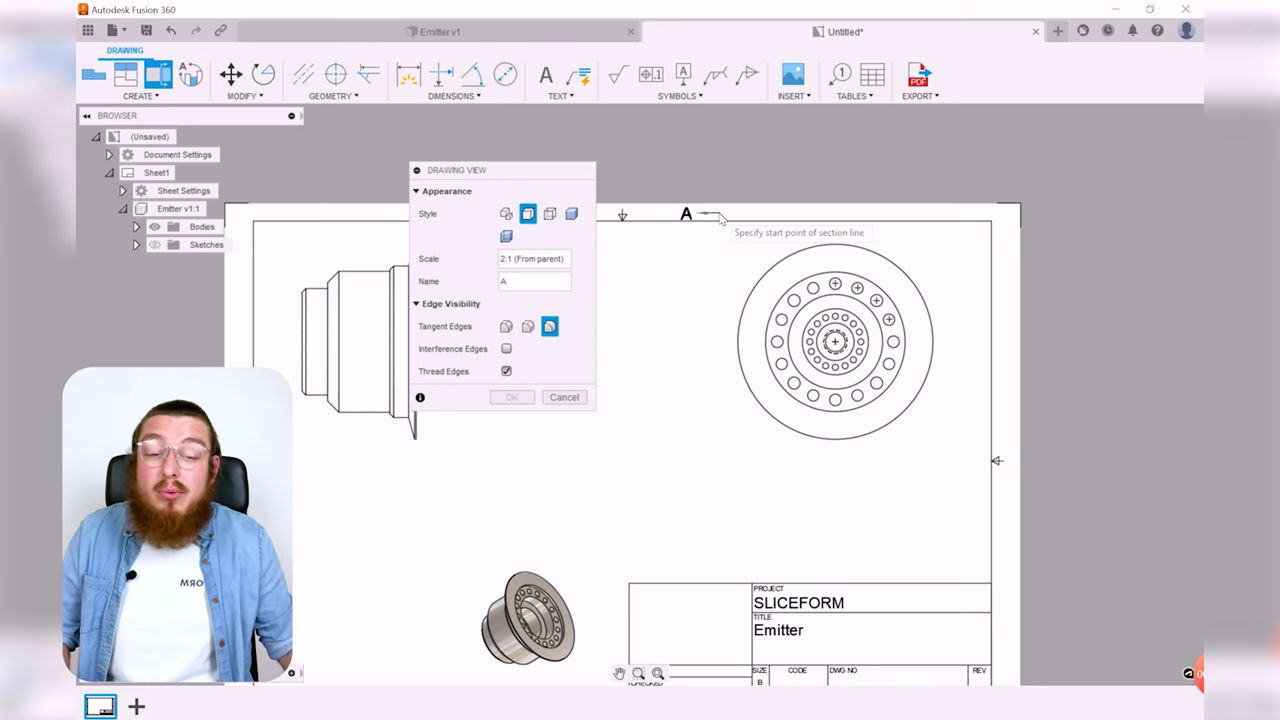
pyautogui.scroll(5, 765, 285)
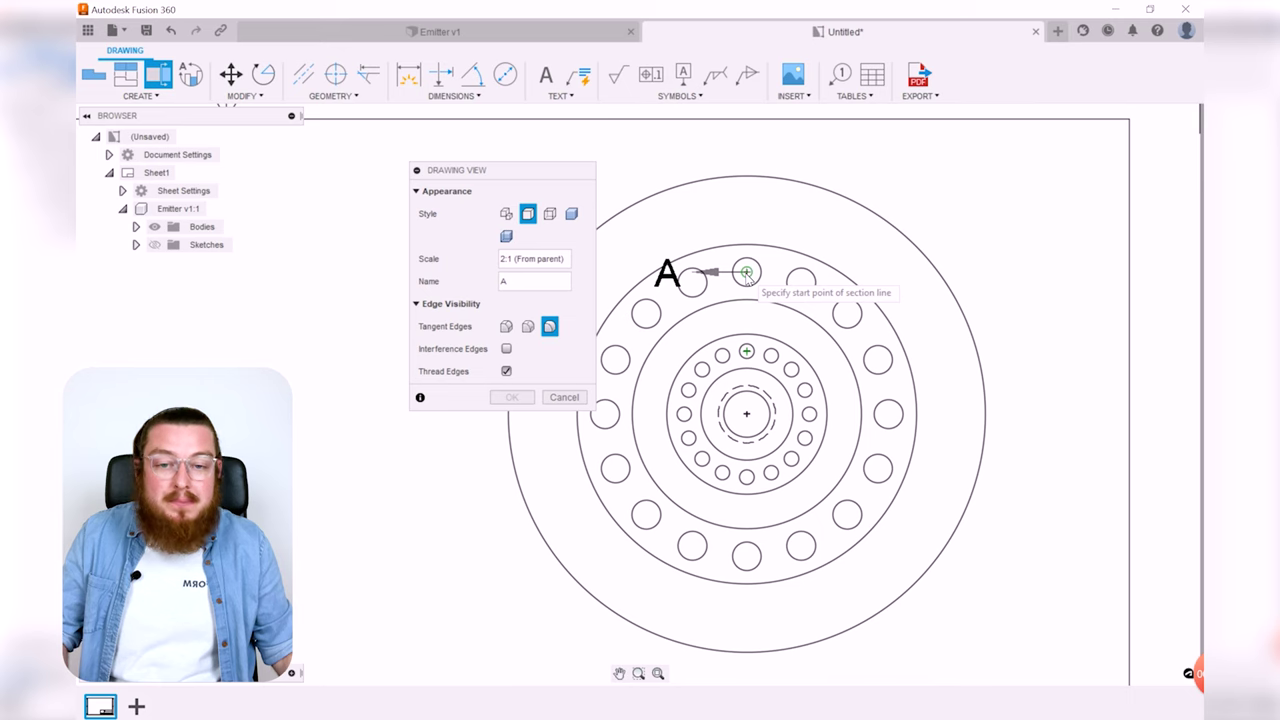
pyautogui.click(746, 166)
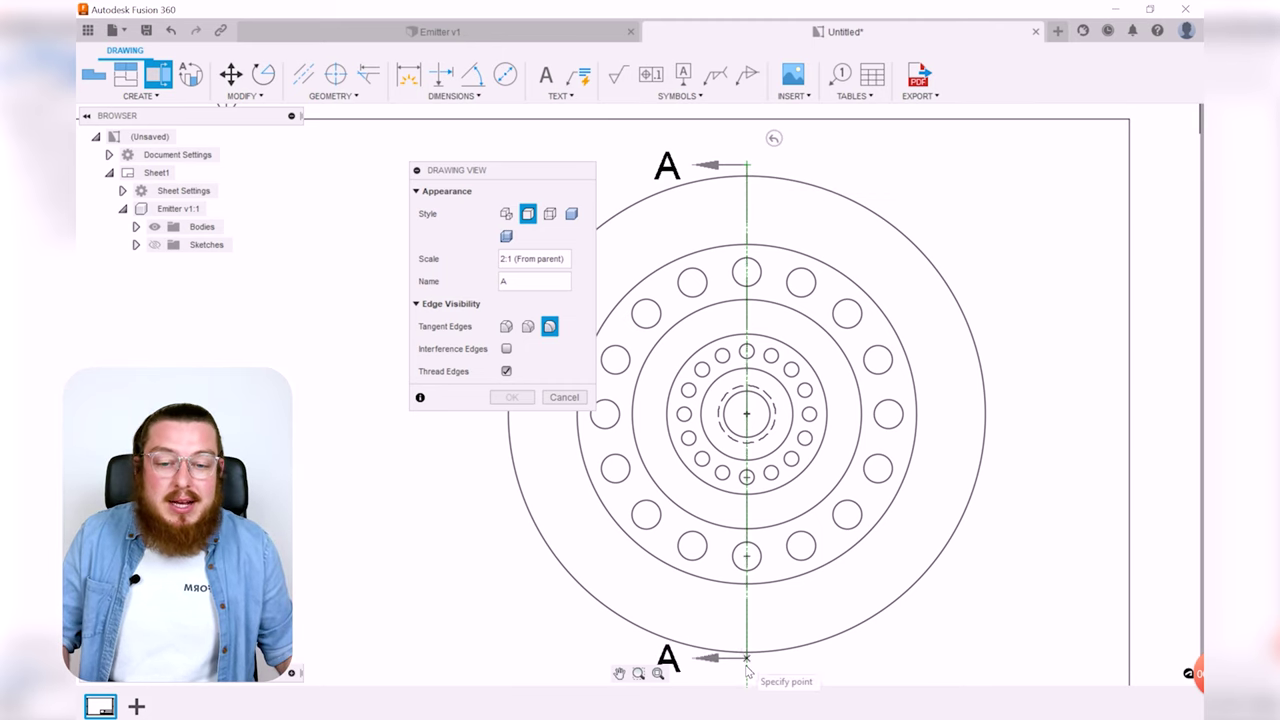
pyautogui.scroll(-3, 746, 676)
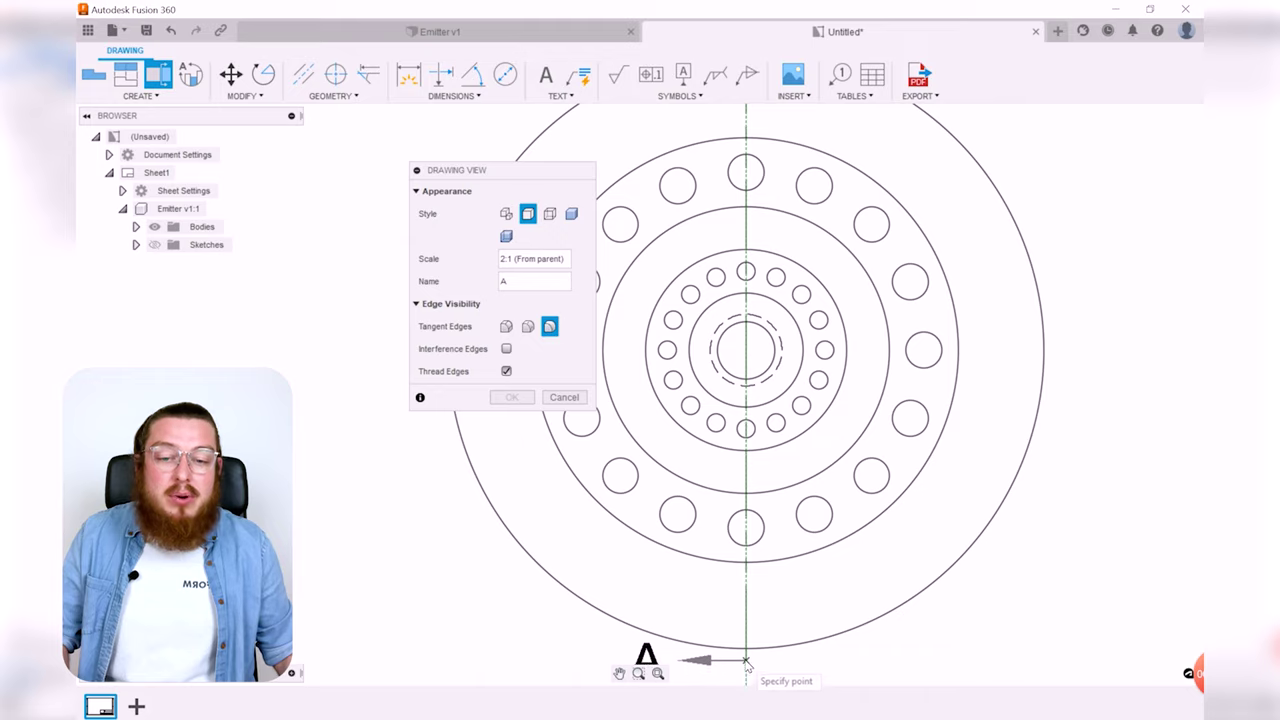
pyautogui.click(745, 540)
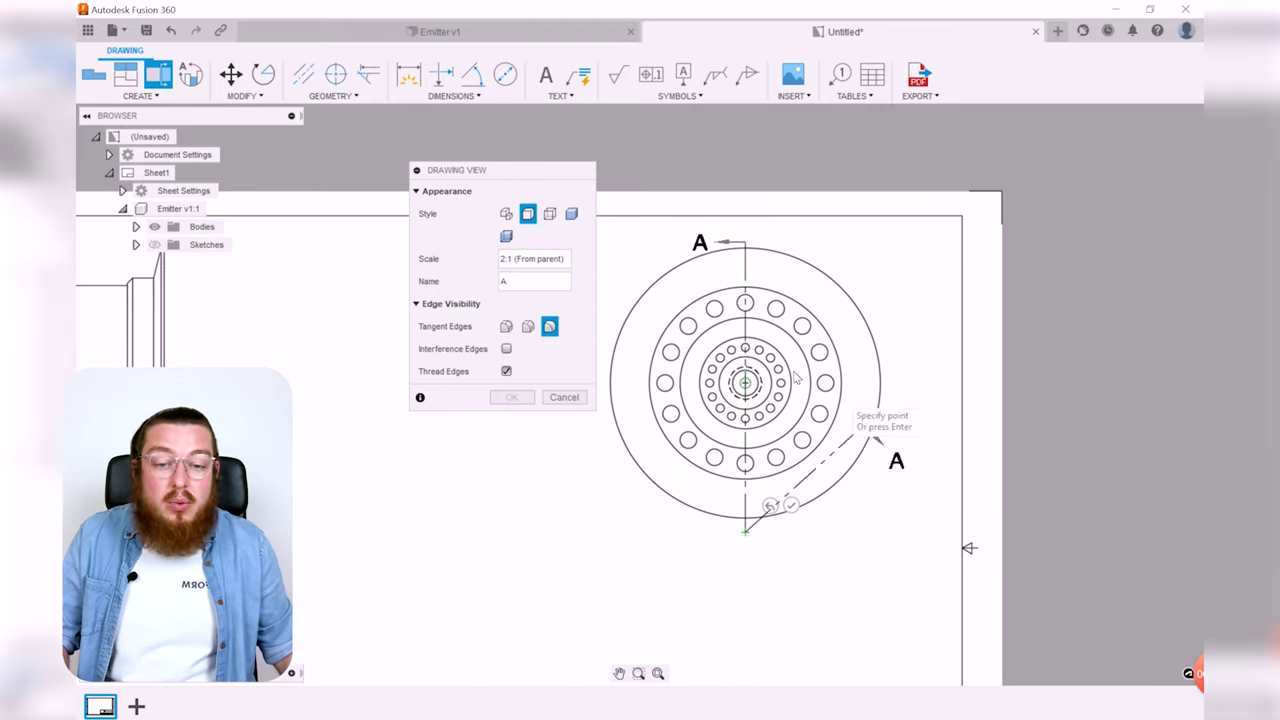
pyautogui.click(792, 507)
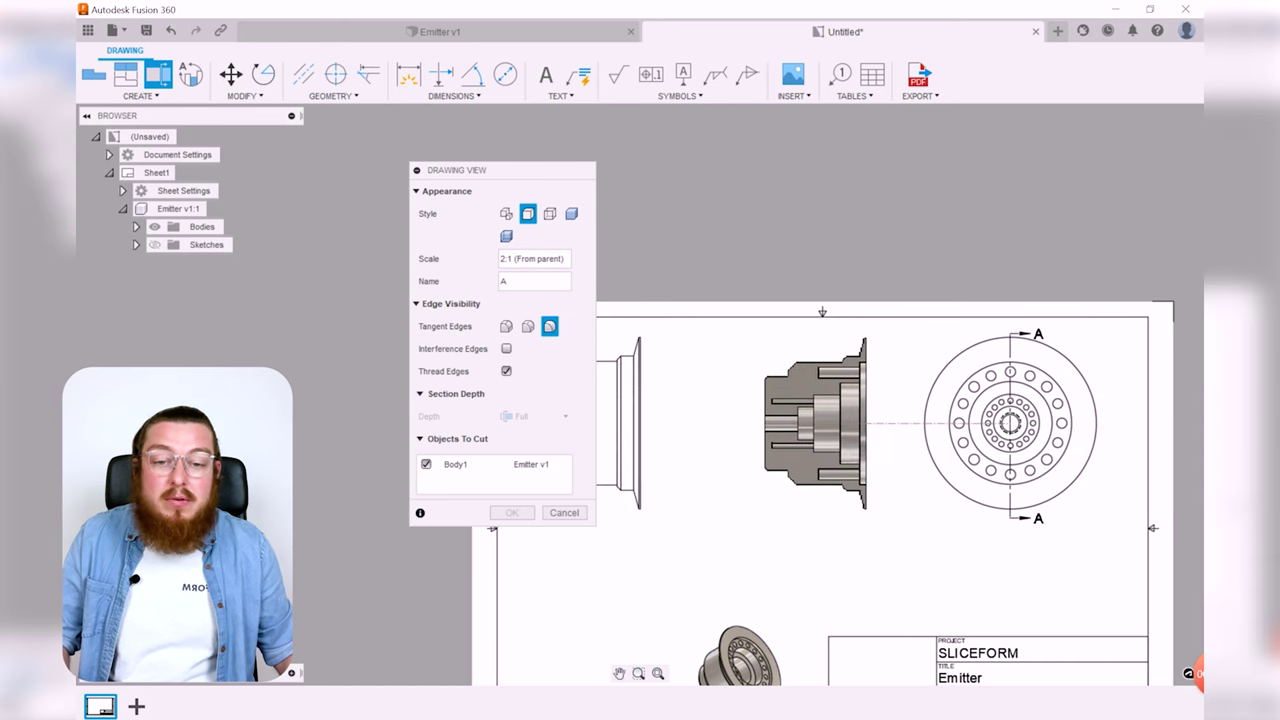
pyautogui.click(797, 438)
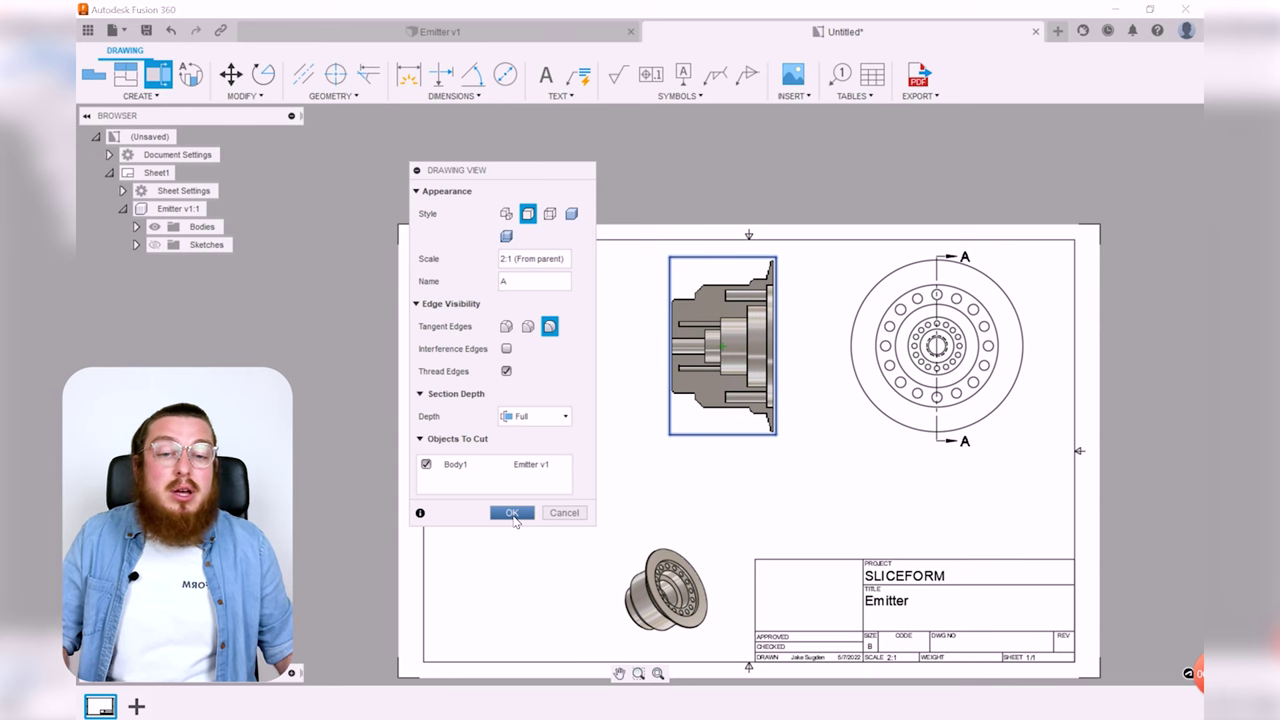
pyautogui.click(511, 513)
pyautogui.scroll(3, 768, 468)
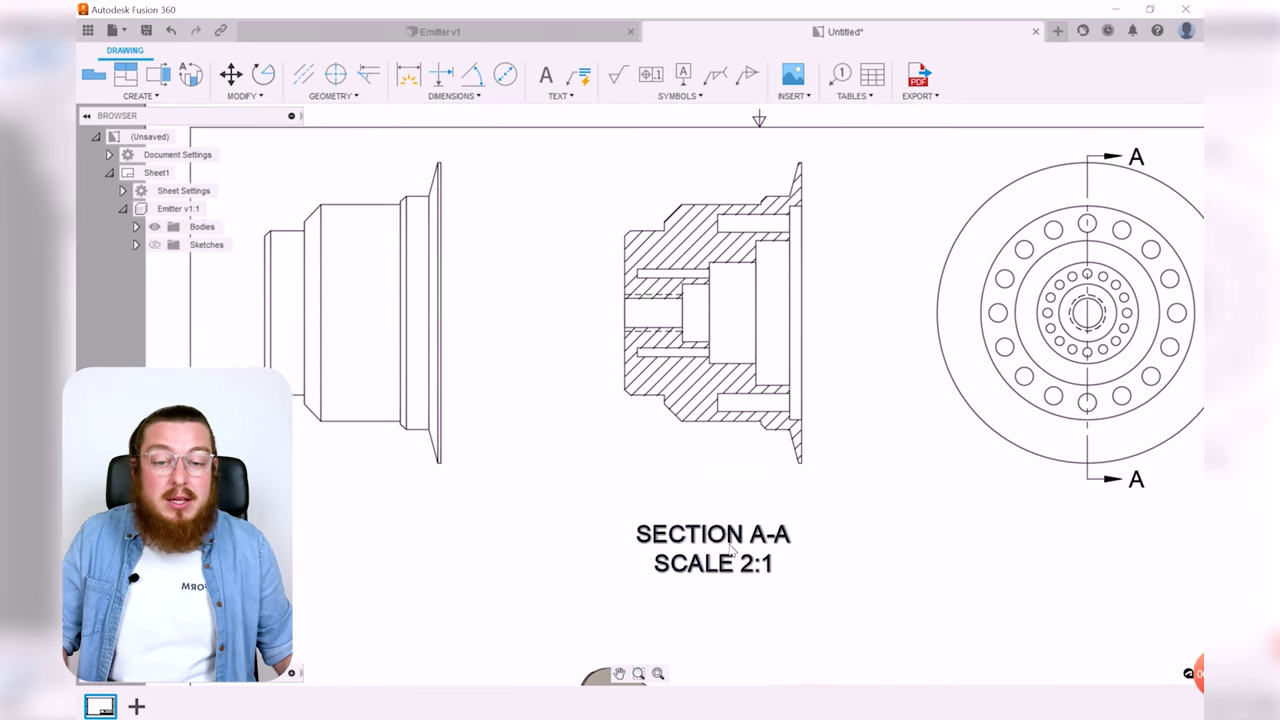
# - Nudge the SECTION A-A / SCALE 2:1 label up closer to the section view
pyautogui.moveTo(745, 563); pyautogui.dragTo(752, 538)
pyautogui.moveTo(831, 437)
pyautogui.mouseDown(button='middle')
pyautogui.moveTo(745, 447)
pyautogui.moveTo(760, 449)
pyautogui.mouseUp(button='middle')
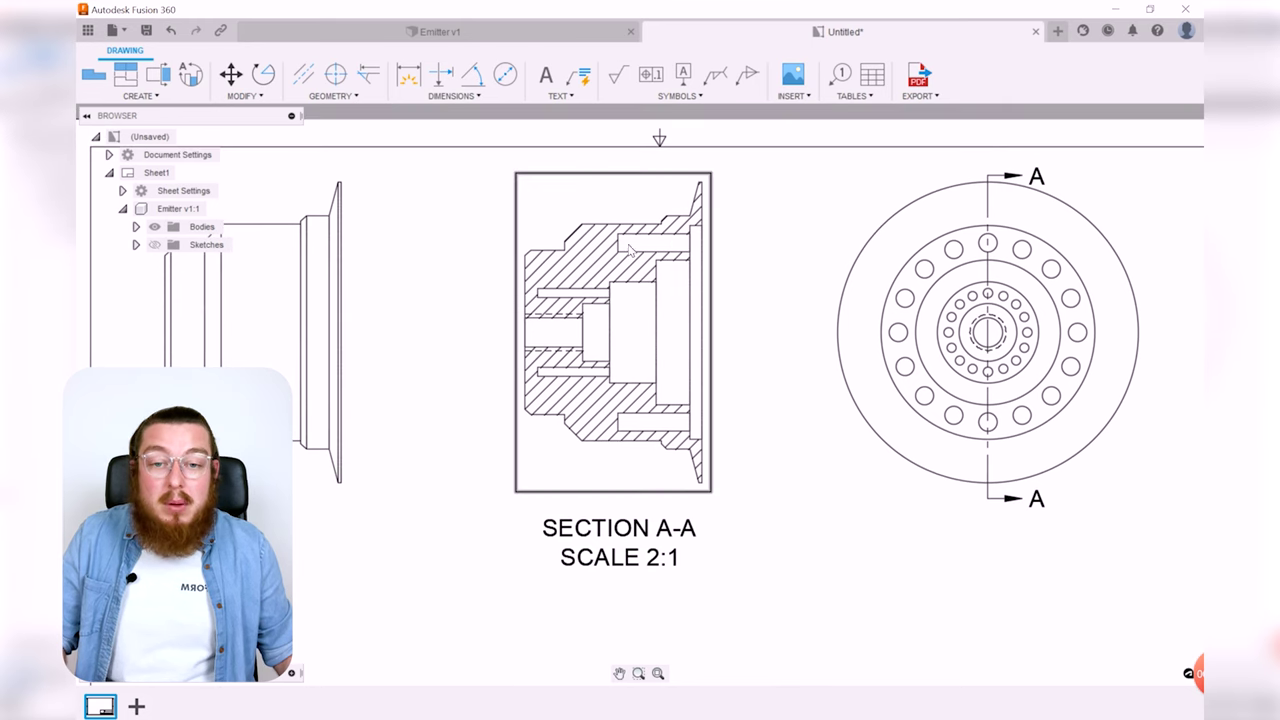
pyautogui.scroll(2, 630, 250)
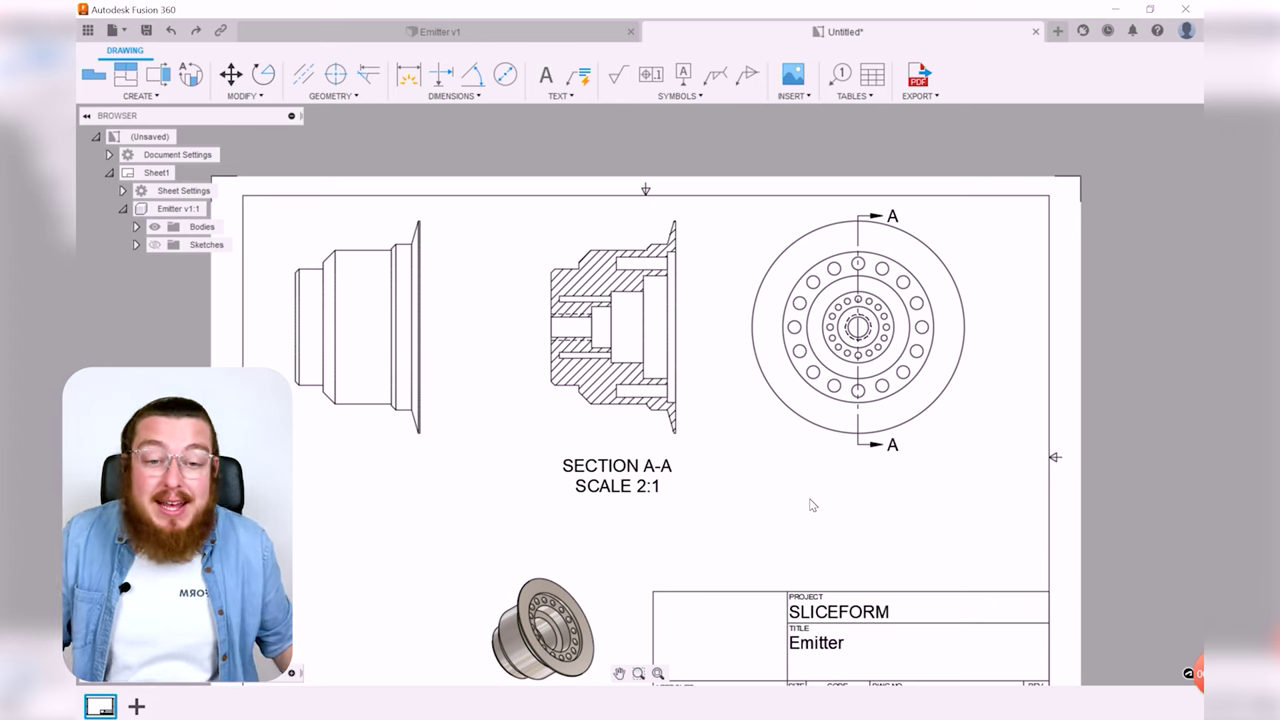
pyautogui.click(835, 432)
# - Move the end and front views into an aligned row with Section A-A, undoing one bad move
pyautogui.press('m')
pyautogui.click(835, 432)
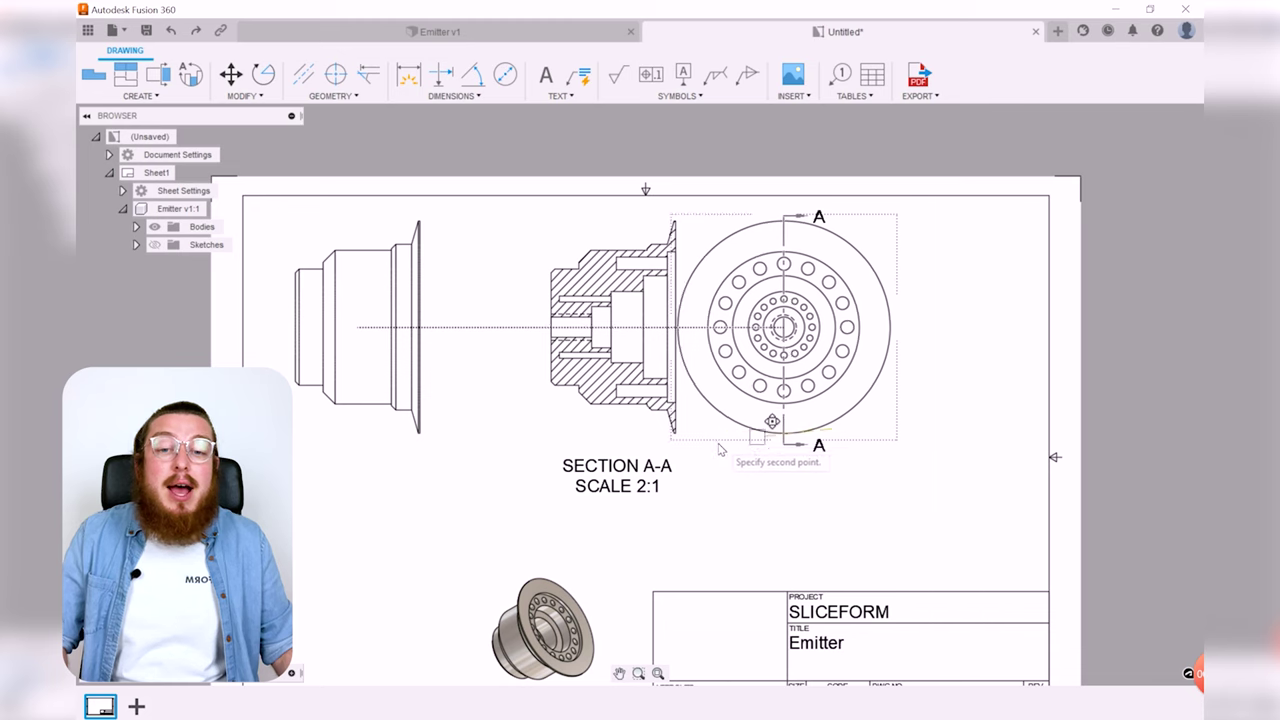
pyautogui.click(845, 449)
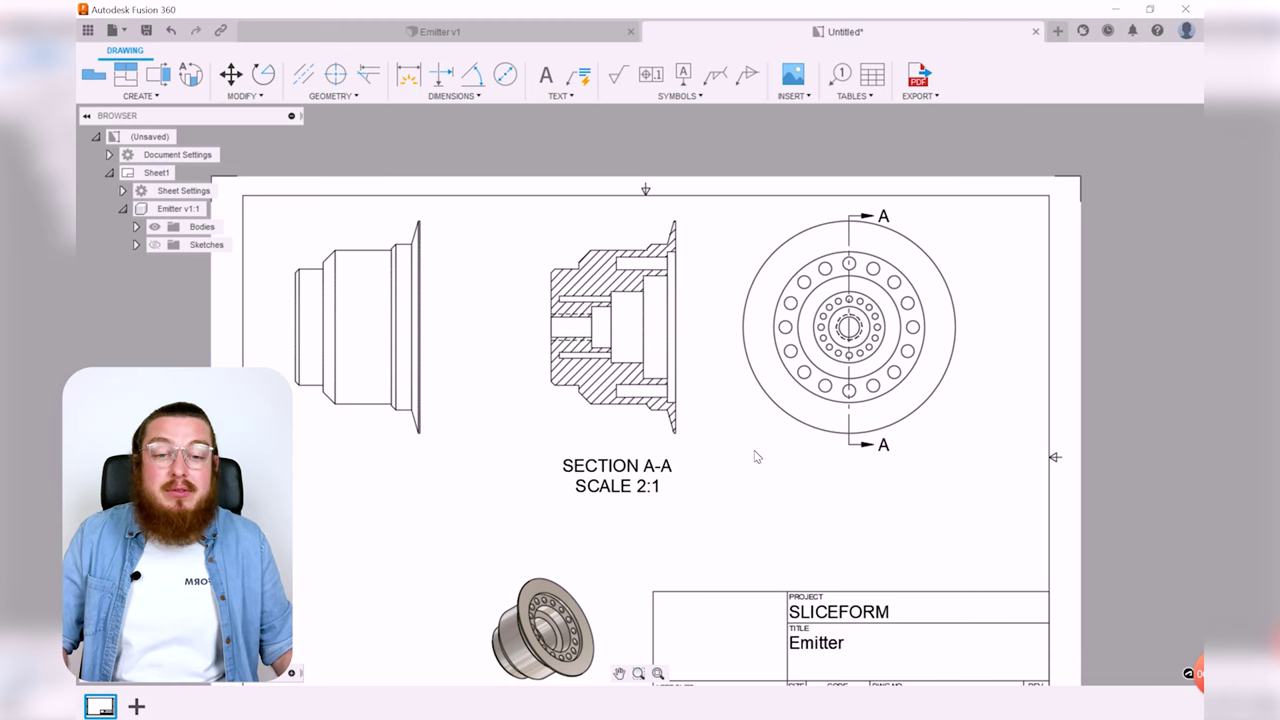
pyautogui.click(422, 358)
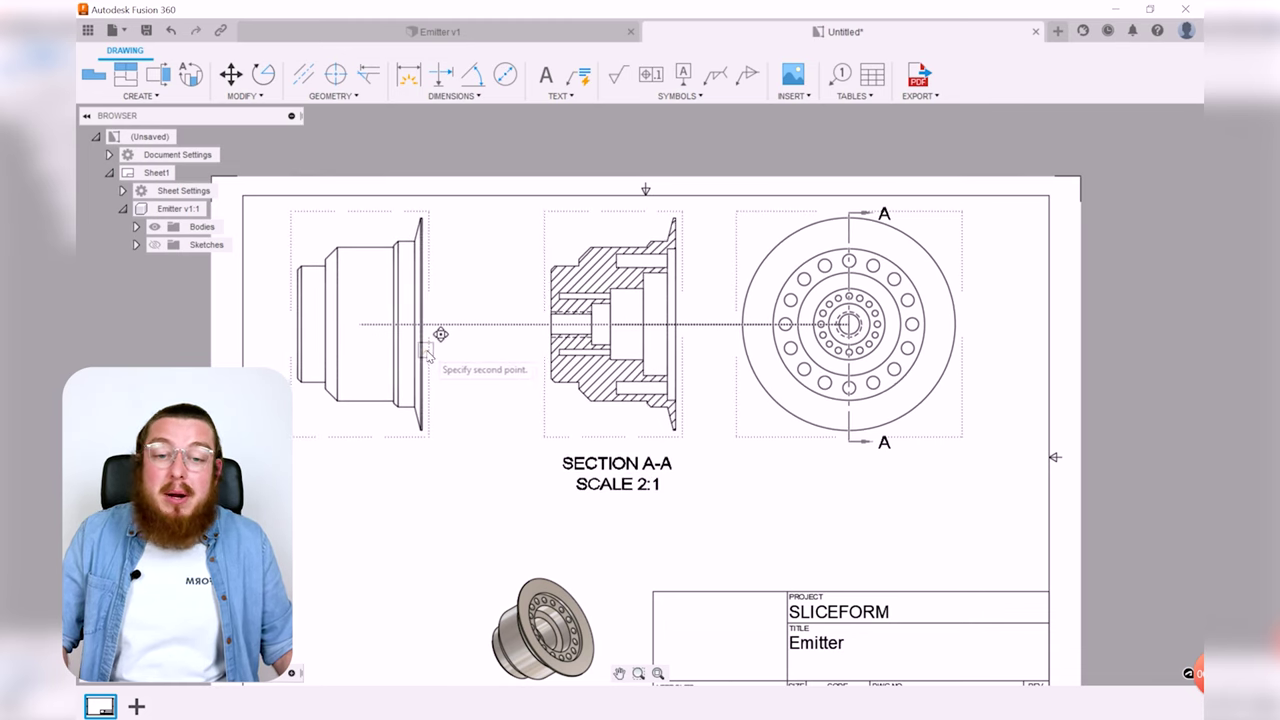
pyautogui.click(423, 350)
pyautogui.click(909, 432)
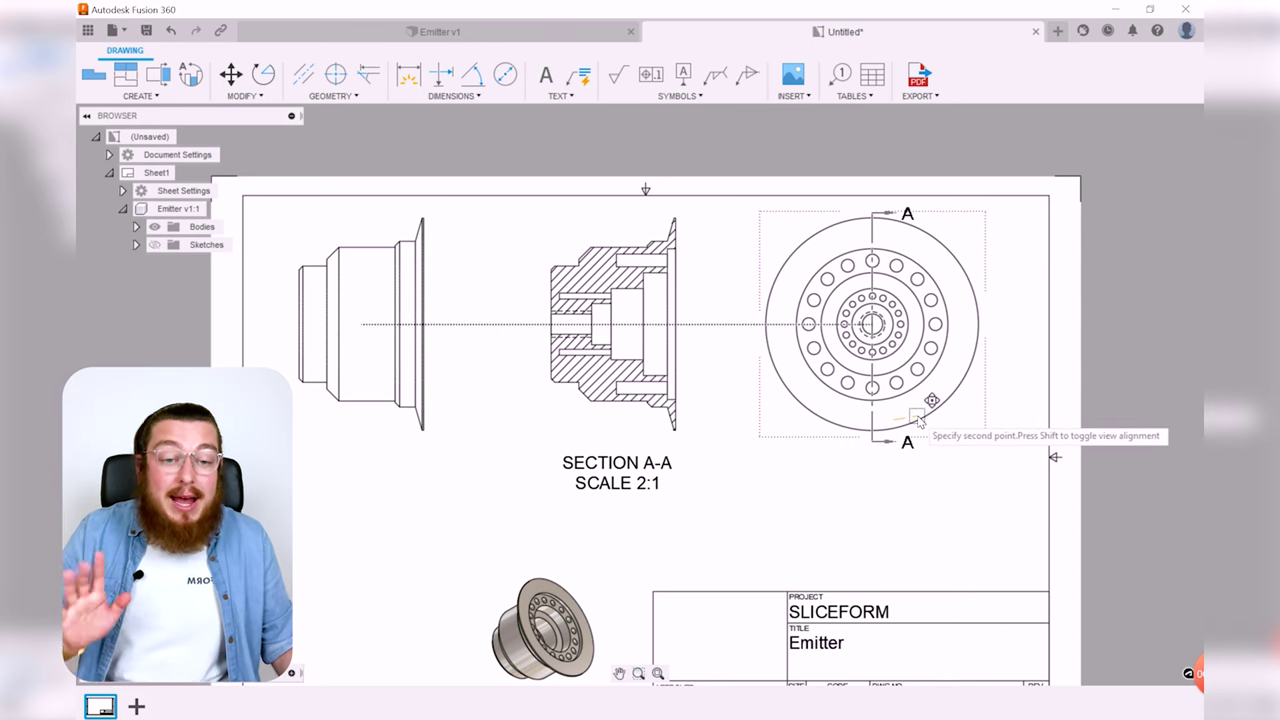
pyautogui.click(910, 421)
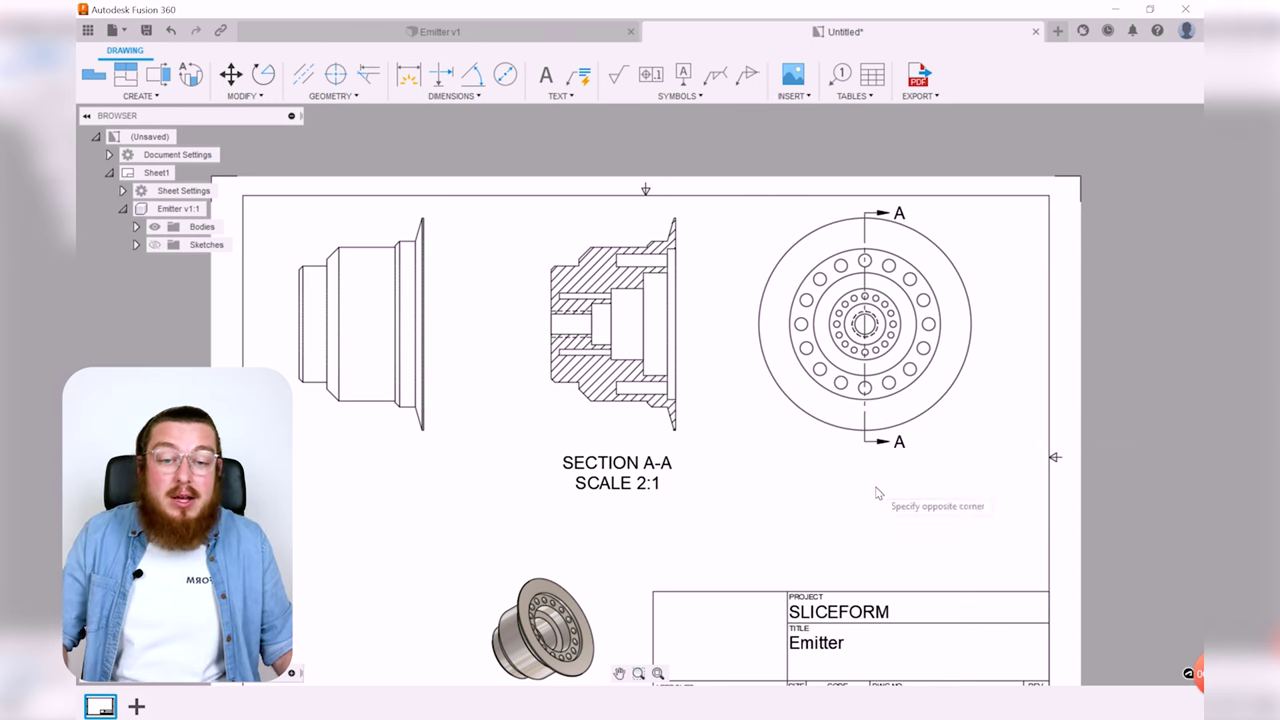
pyautogui.click(795, 410)
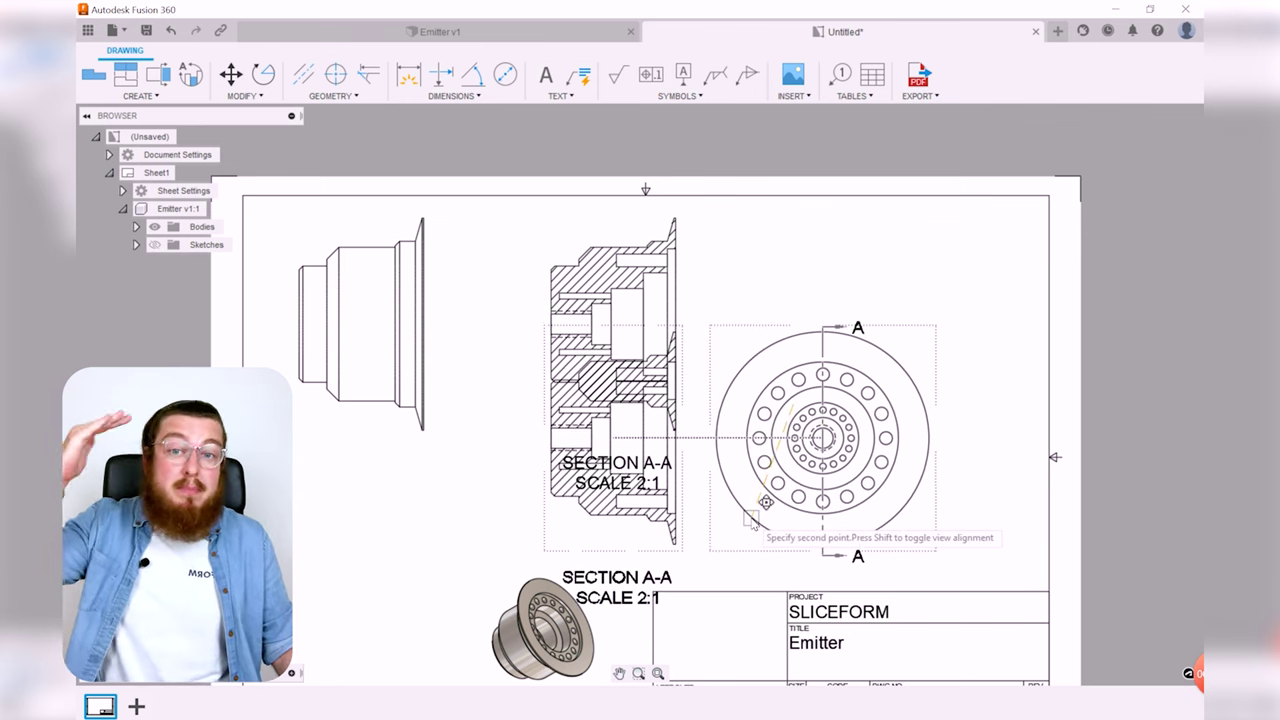
pyautogui.click(780, 523)
pyautogui.hotkey('ctrl', 'z')
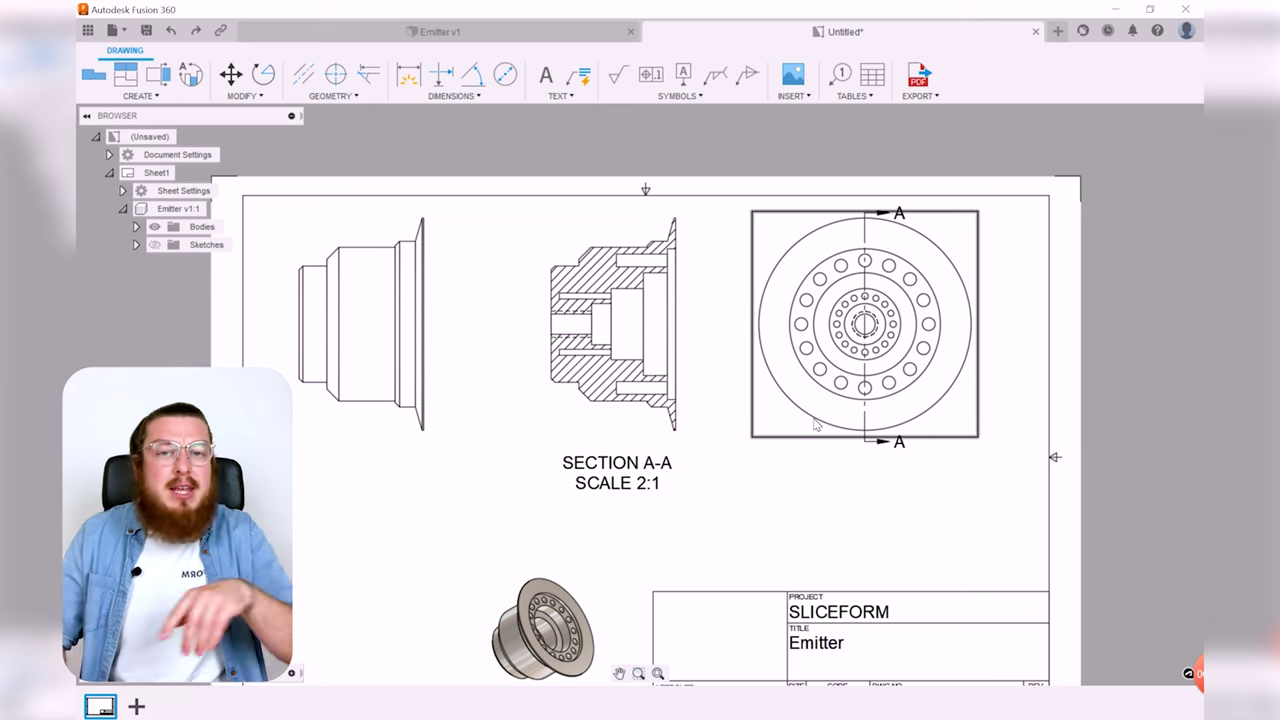
pyautogui.moveTo(893, 544); pyautogui.dragTo(975, 512, button='middle')
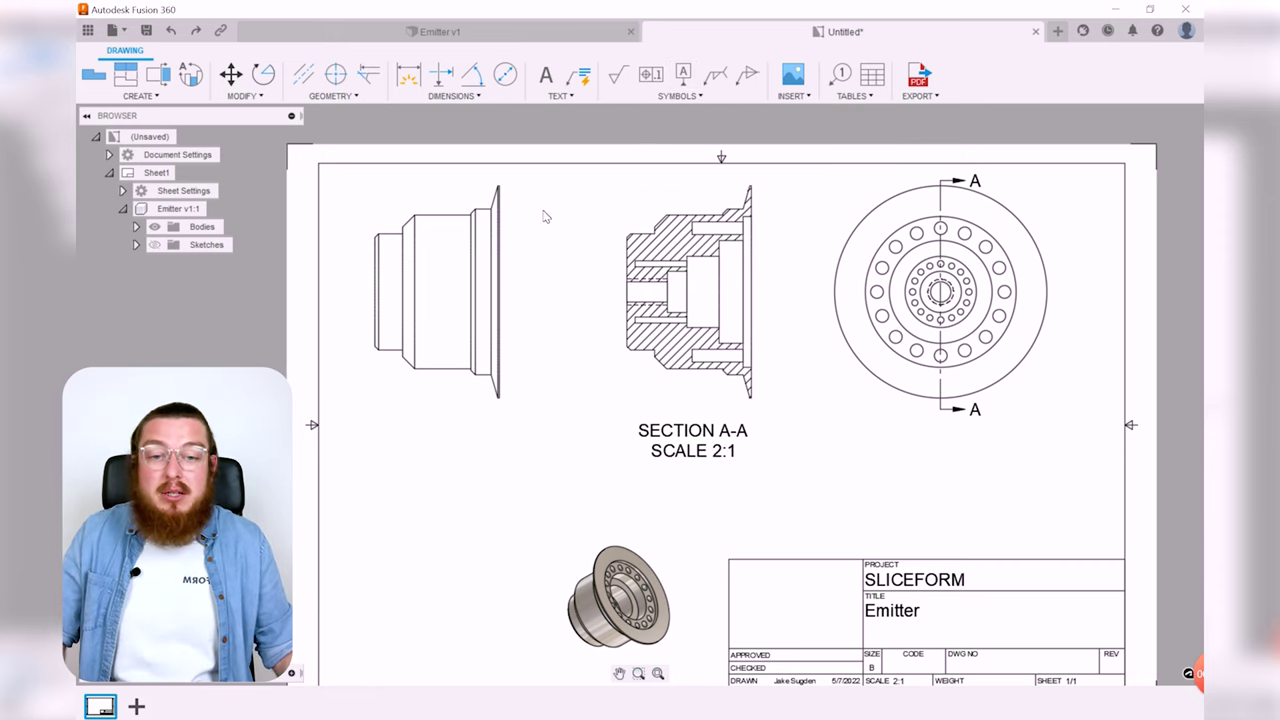
# - Start a datum identifier on the front view's flange edge
pyautogui.scroll(2, 785, 260)
pyautogui.scroll(3, 785, 260)
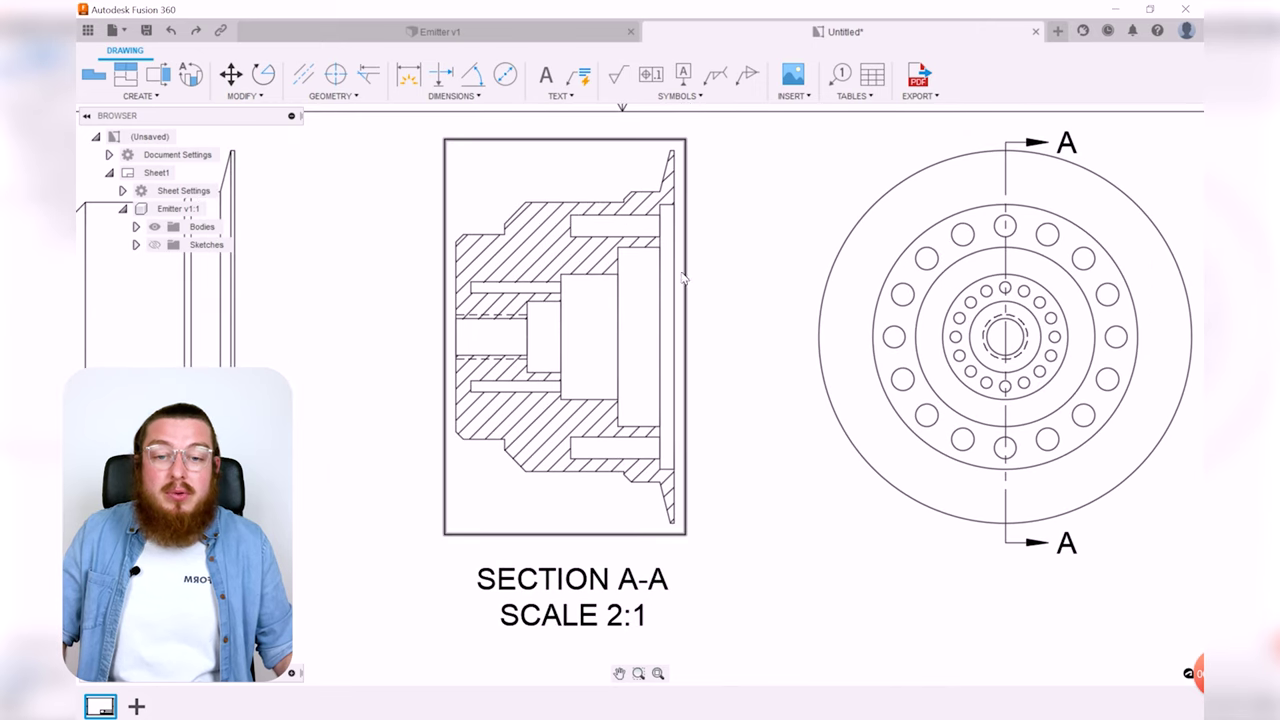
pyautogui.scroll(-3, 763, 283)
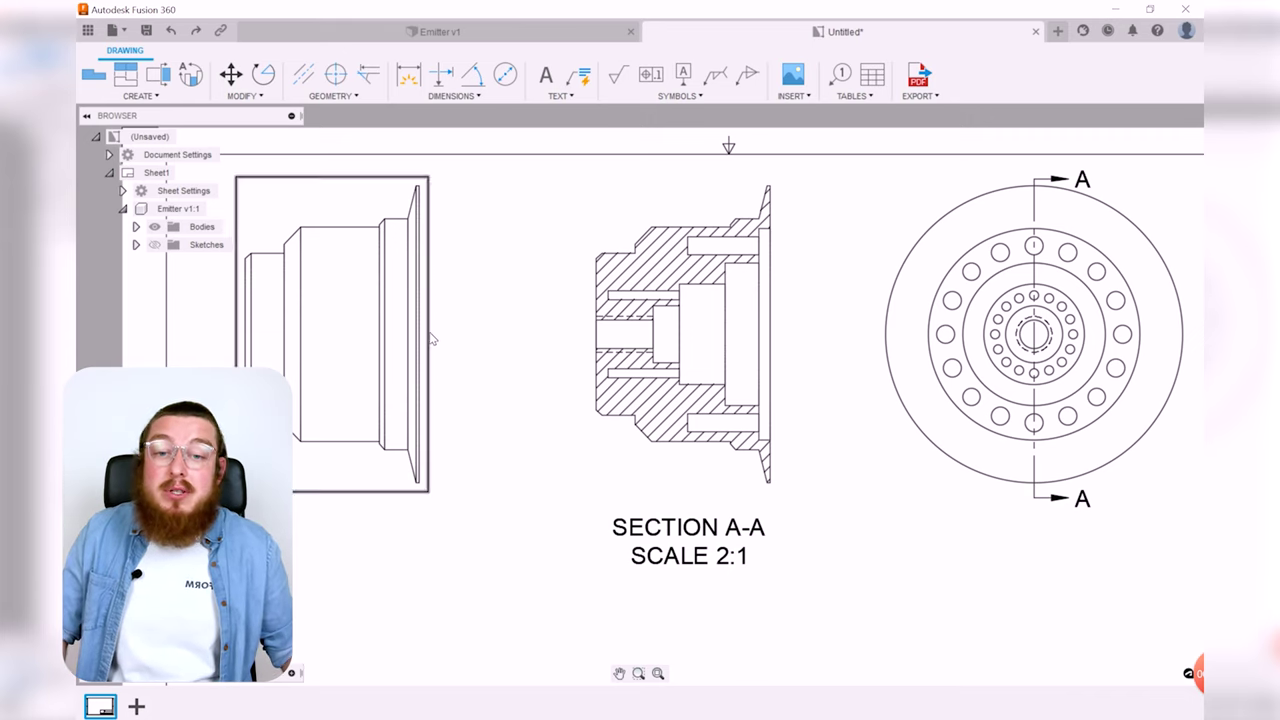
pyautogui.click(684, 75)
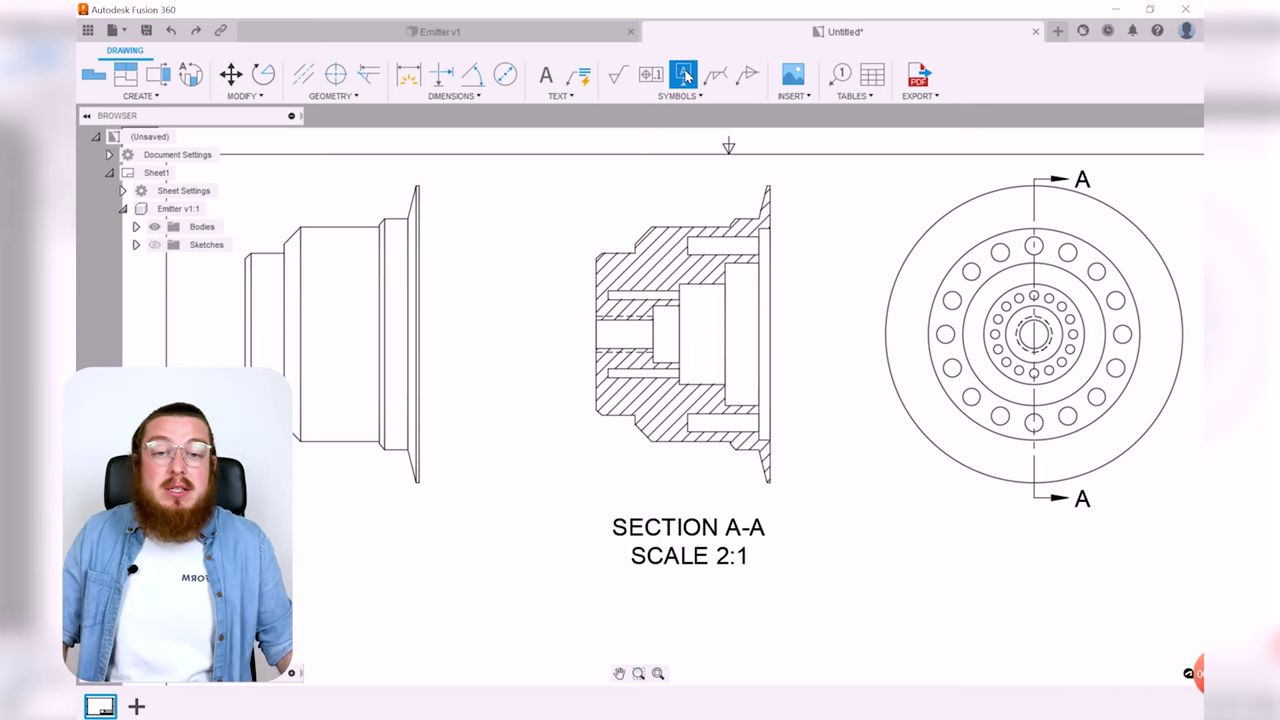
pyautogui.scroll(2, 407, 338)
pyautogui.scroll(2, 407, 338)
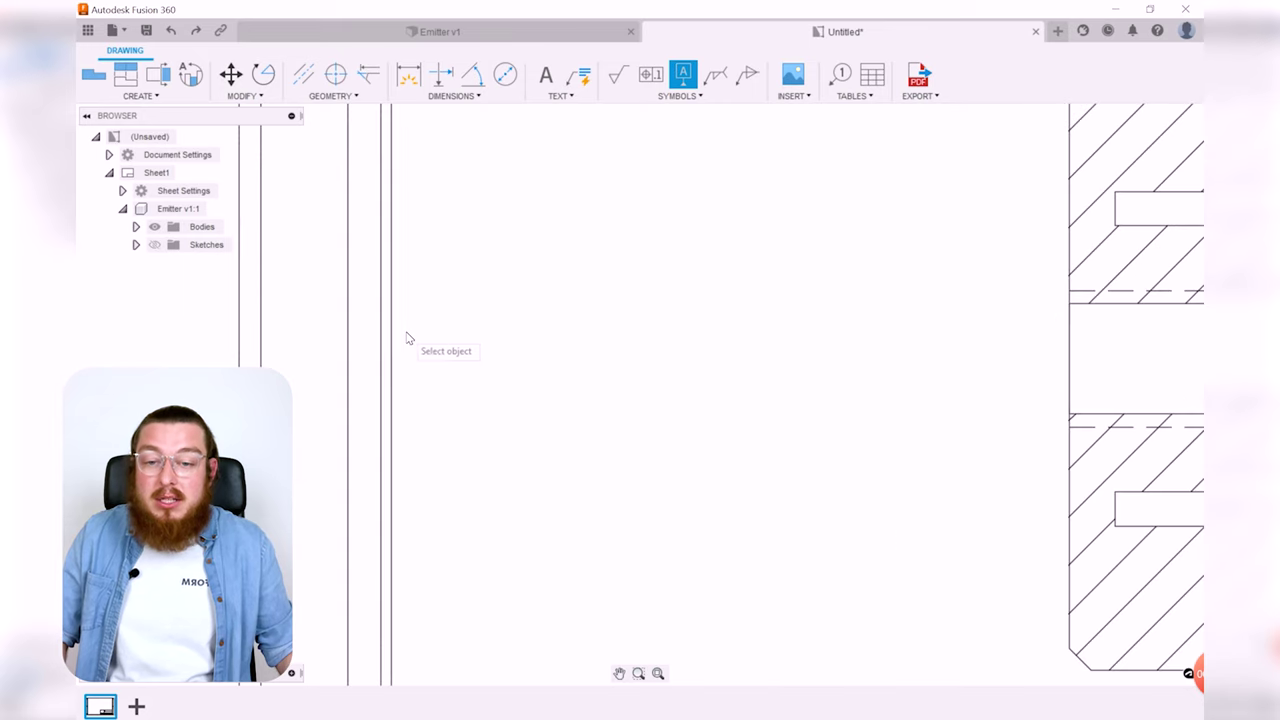
pyautogui.click(393, 336)
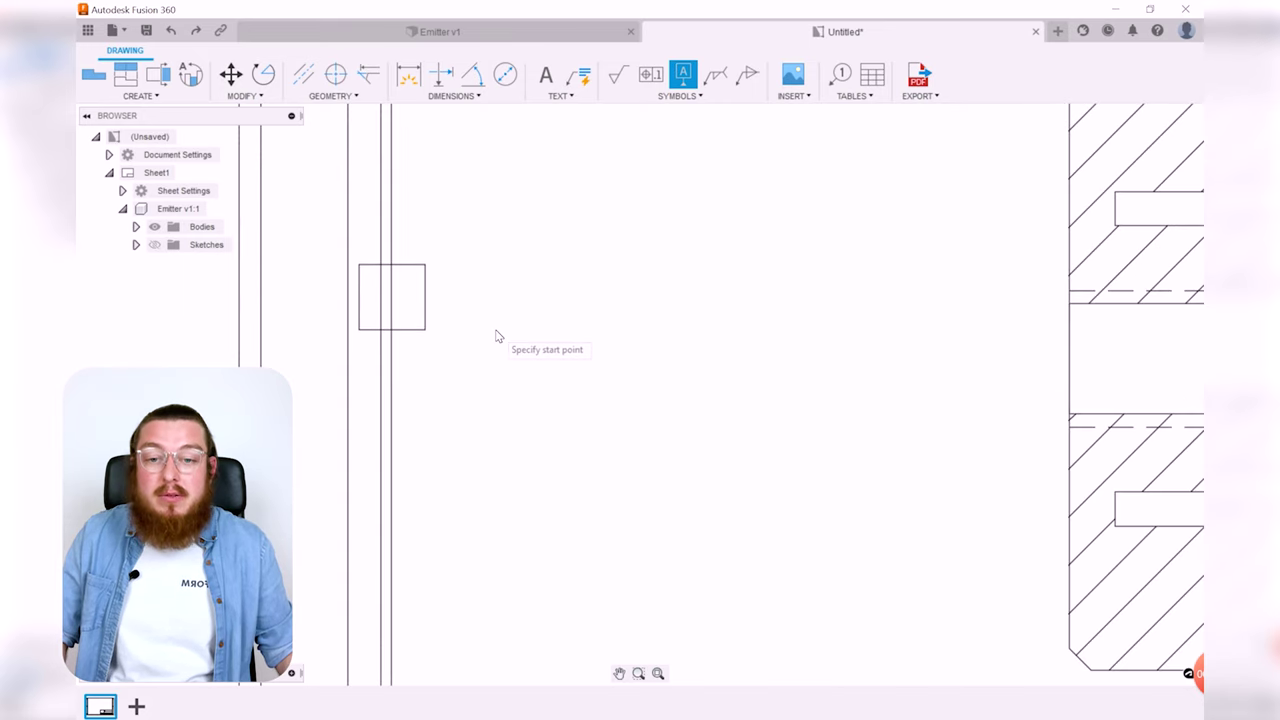
# - Place the datum A box beside the front view and confirm identifier A
pyautogui.scroll(-4, 494, 336)
pyautogui.click(462, 335)
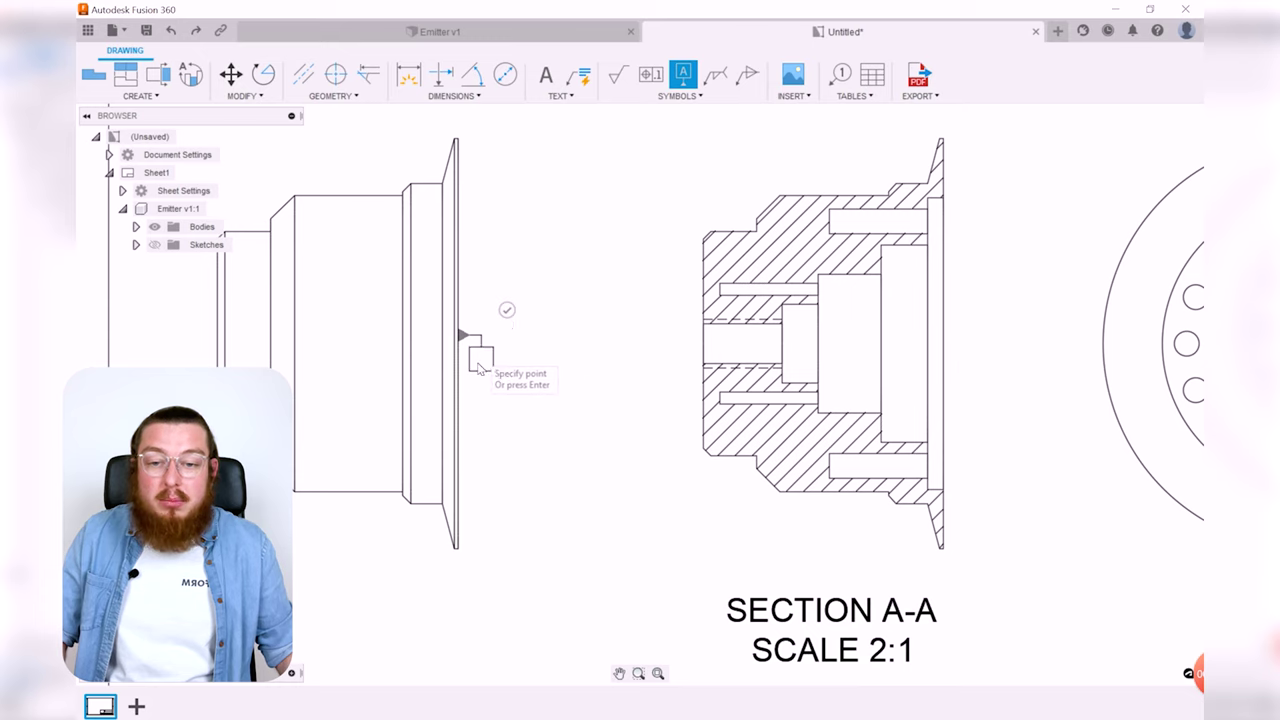
pyautogui.click(500, 340)
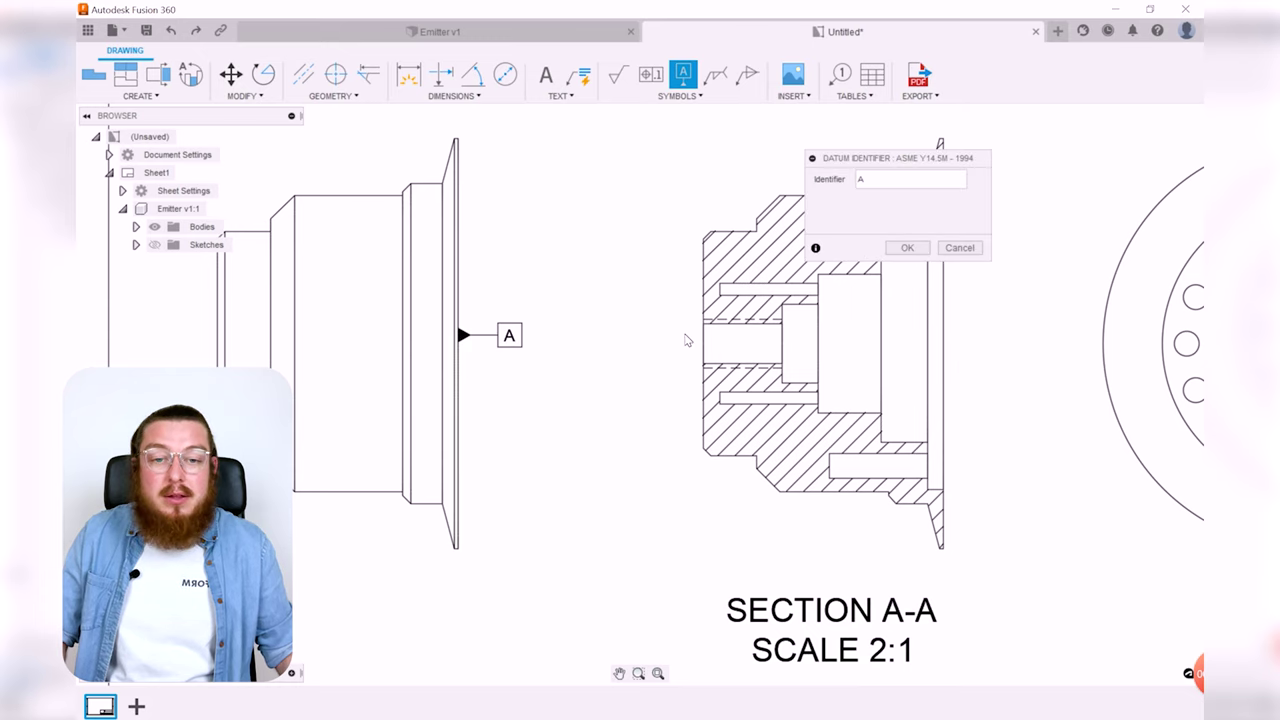
pyautogui.moveTo(868, 168); pyautogui.dragTo(795, 178)
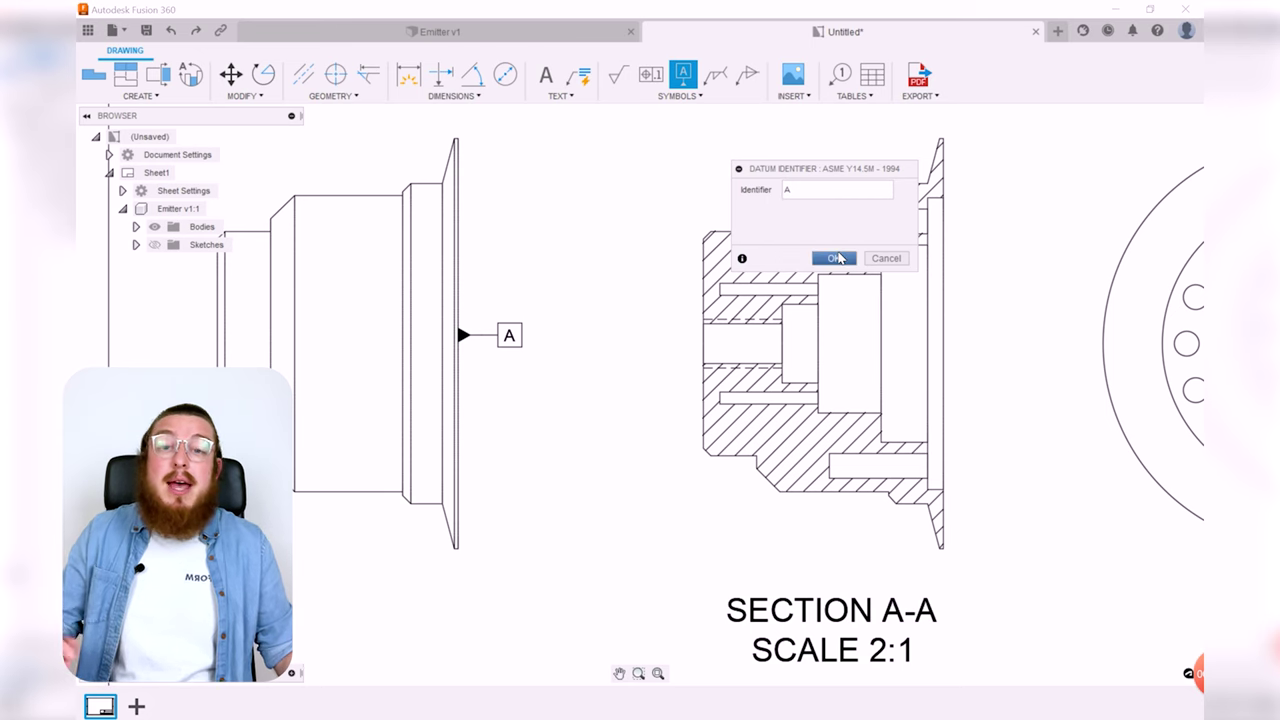
pyautogui.click(838, 258)
pyautogui.scroll(-3, 630, 385)
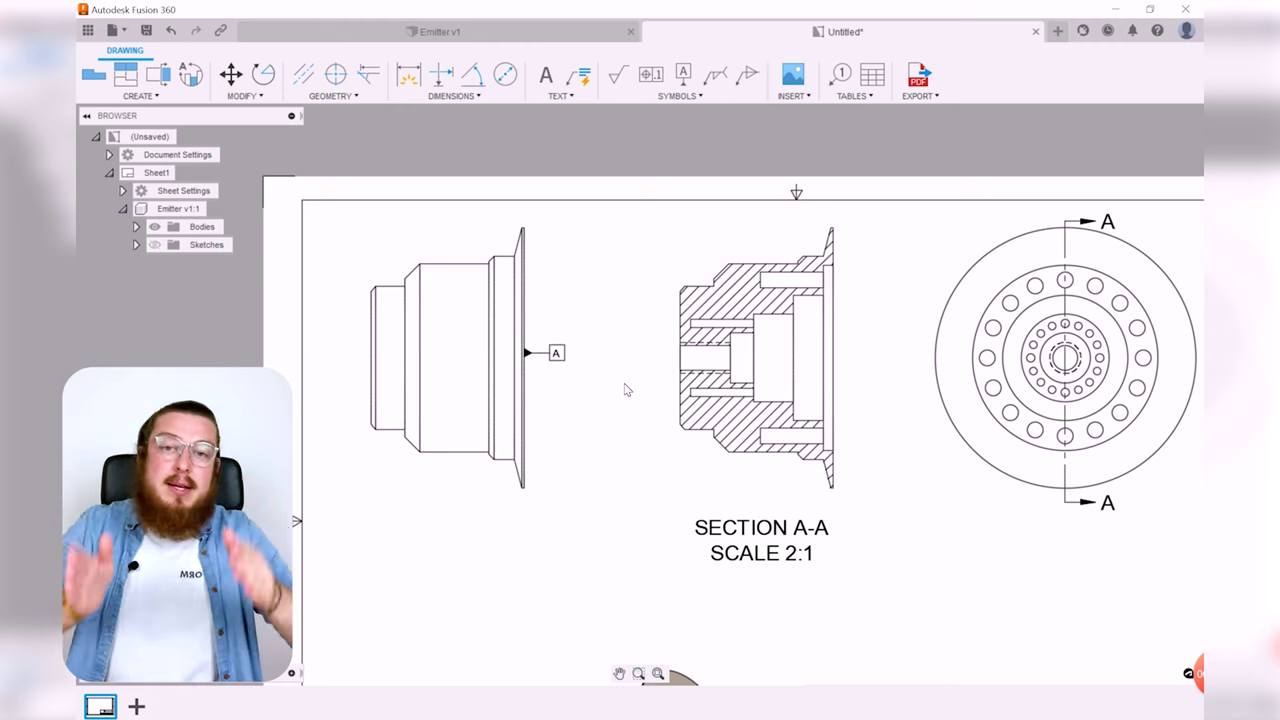
pyautogui.scroll(-2, 625, 390)
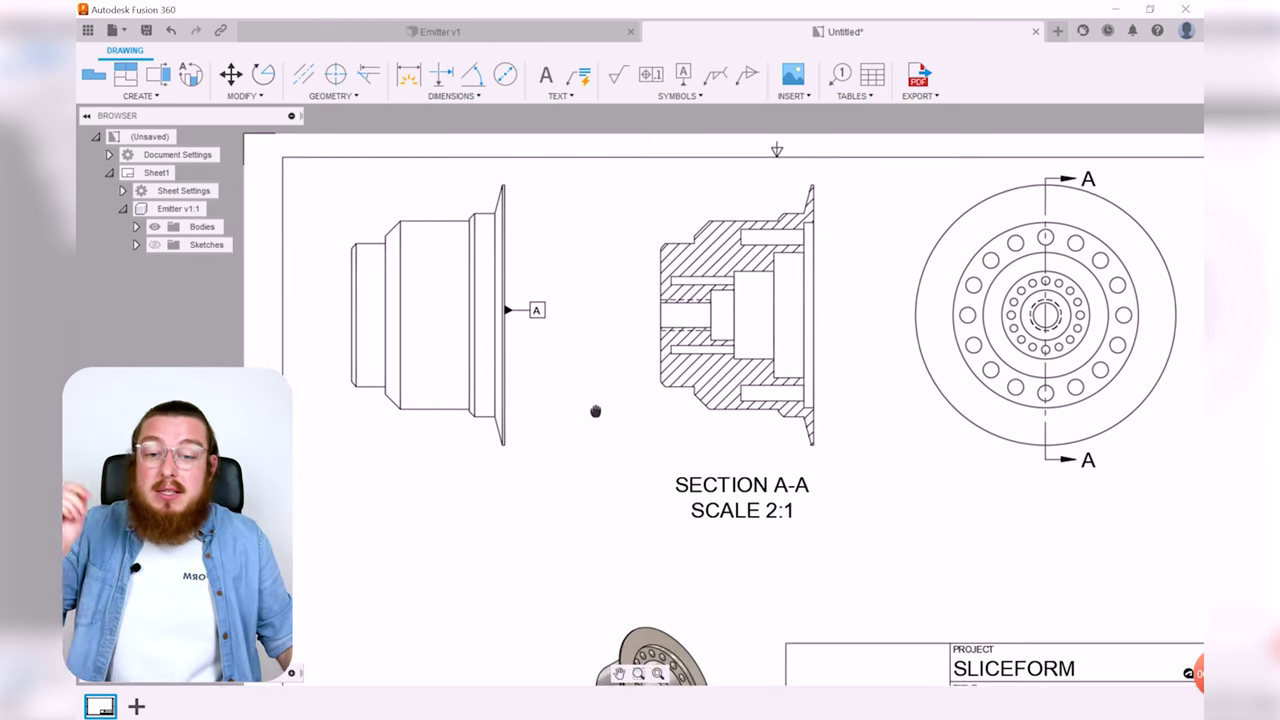
pyautogui.moveTo(586, 409); pyautogui.dragTo(580, 351, button='middle')
pyautogui.scroll(-1, 647, 432)
pyautogui.scroll(1, 660, 430)
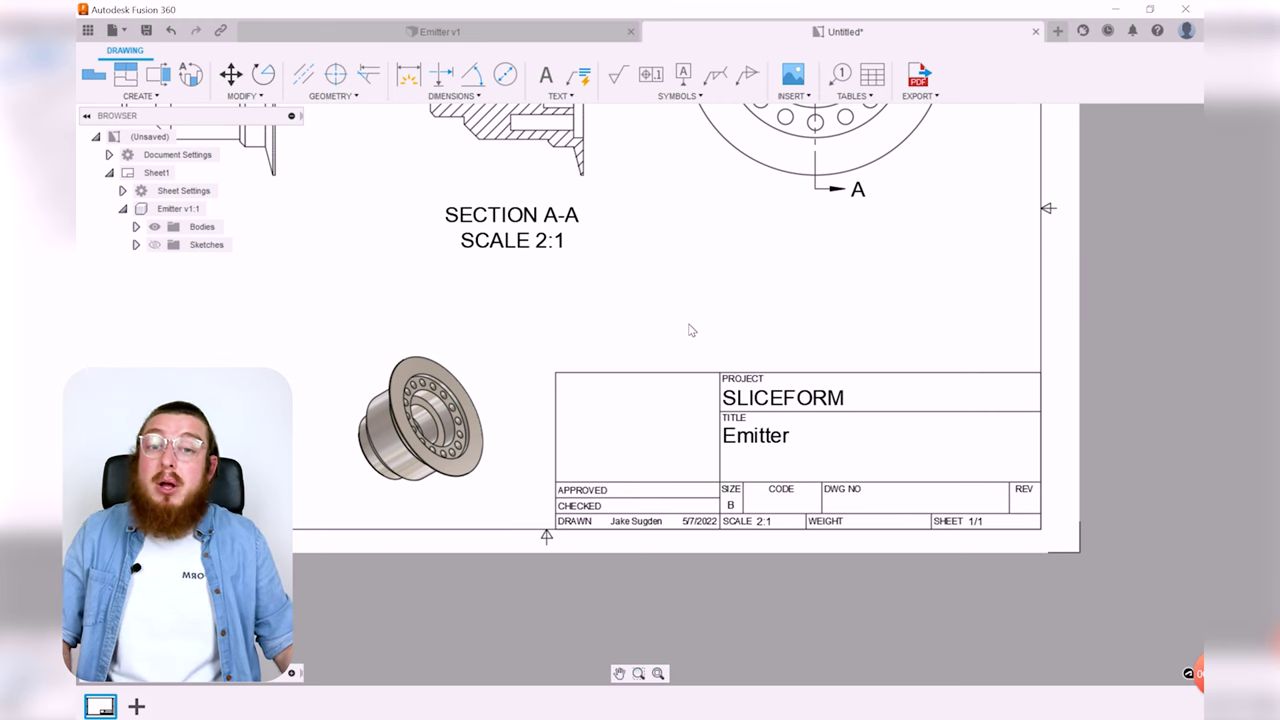
pyautogui.scroll(-2, 692, 262)
pyautogui.moveTo(694, 260); pyautogui.dragTo(701, 398, button='middle')
pyautogui.scroll(-1, 701, 398)
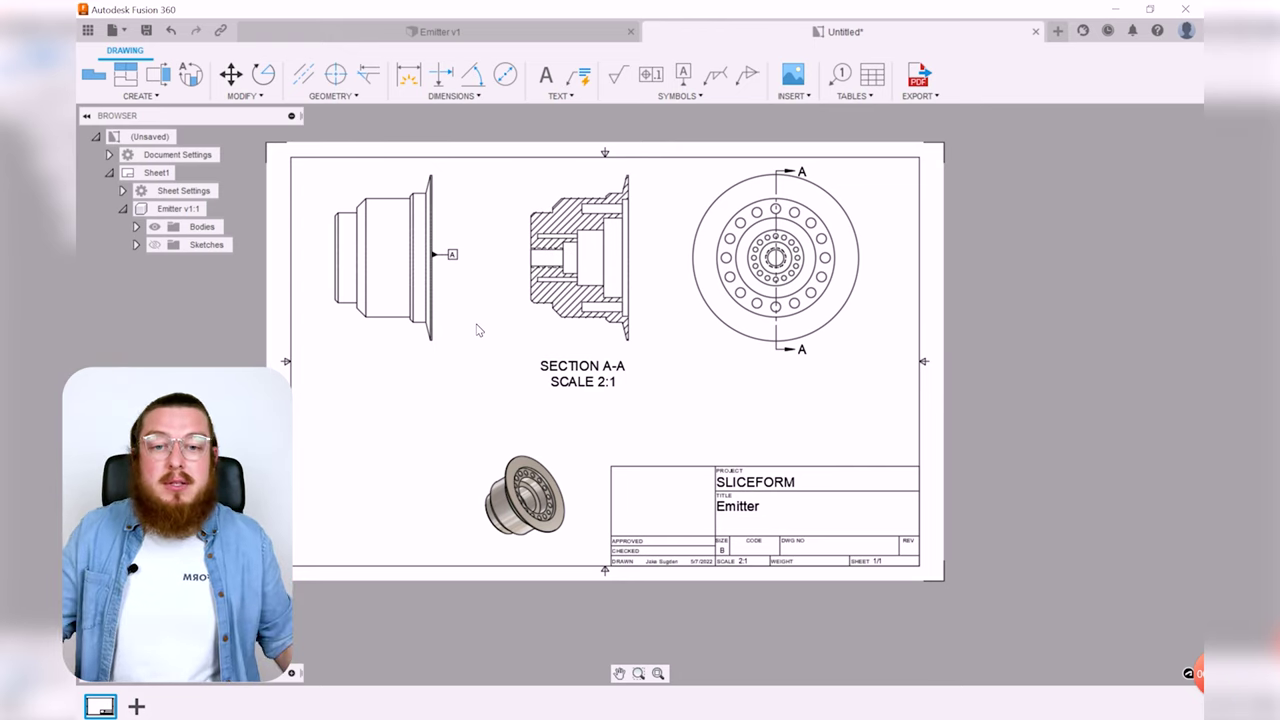
pyautogui.moveTo(969, 365); pyautogui.dragTo(1072, 437, button='middle')
pyautogui.scroll(-2, 466, 299)
pyautogui.scroll(5, 466, 299)
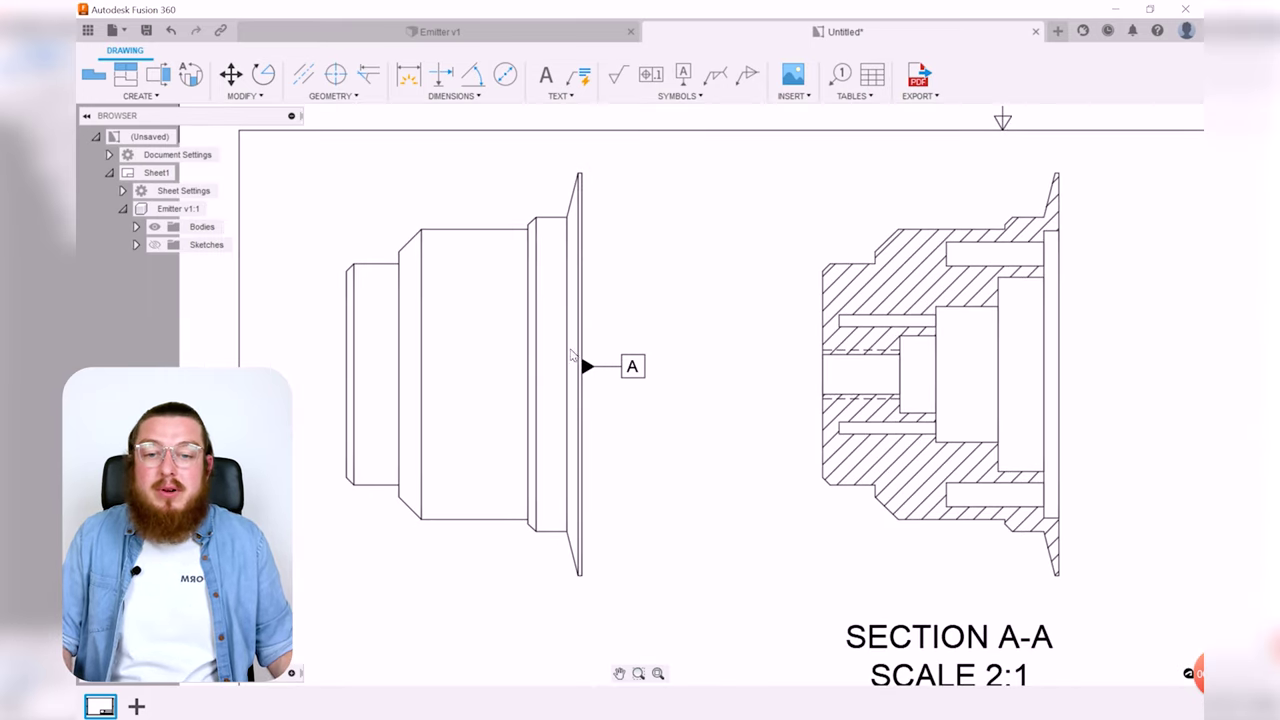
pyautogui.moveTo(712, 335); pyautogui.dragTo(752, 380, button='middle')
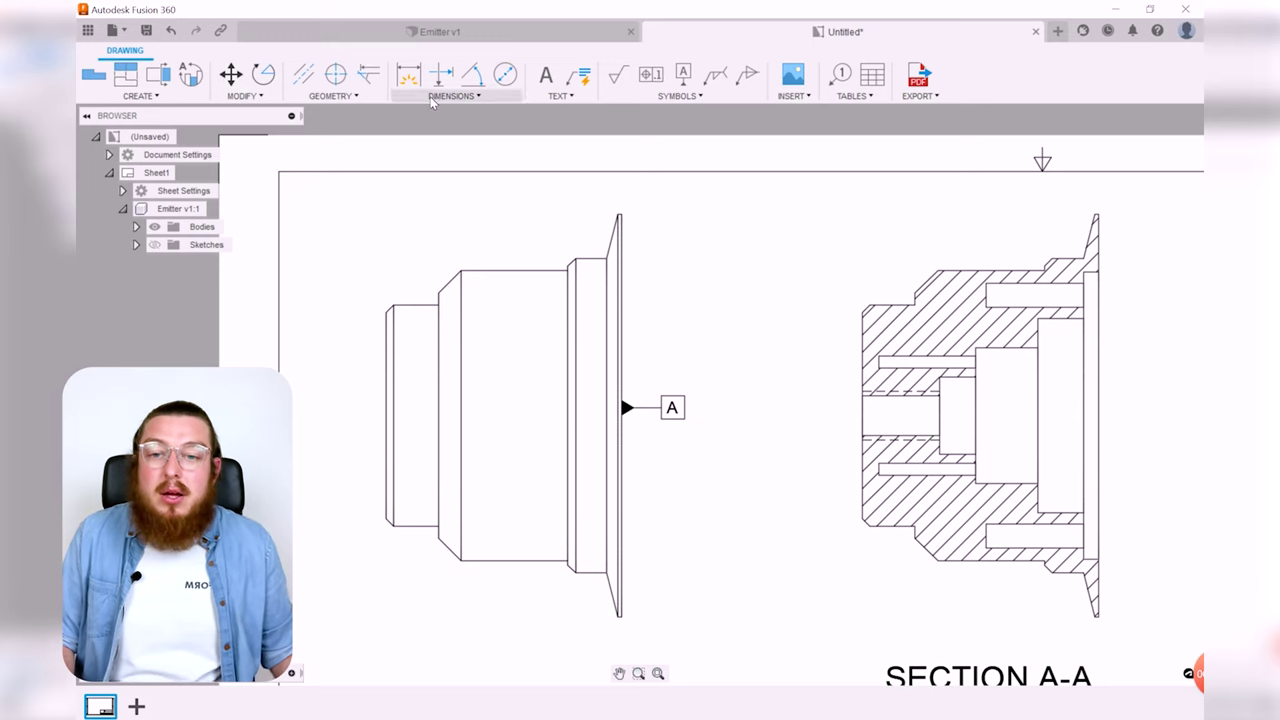
# - Nudge the front view lower so the linked Section A-A and end views follow
pyautogui.click(408, 78)
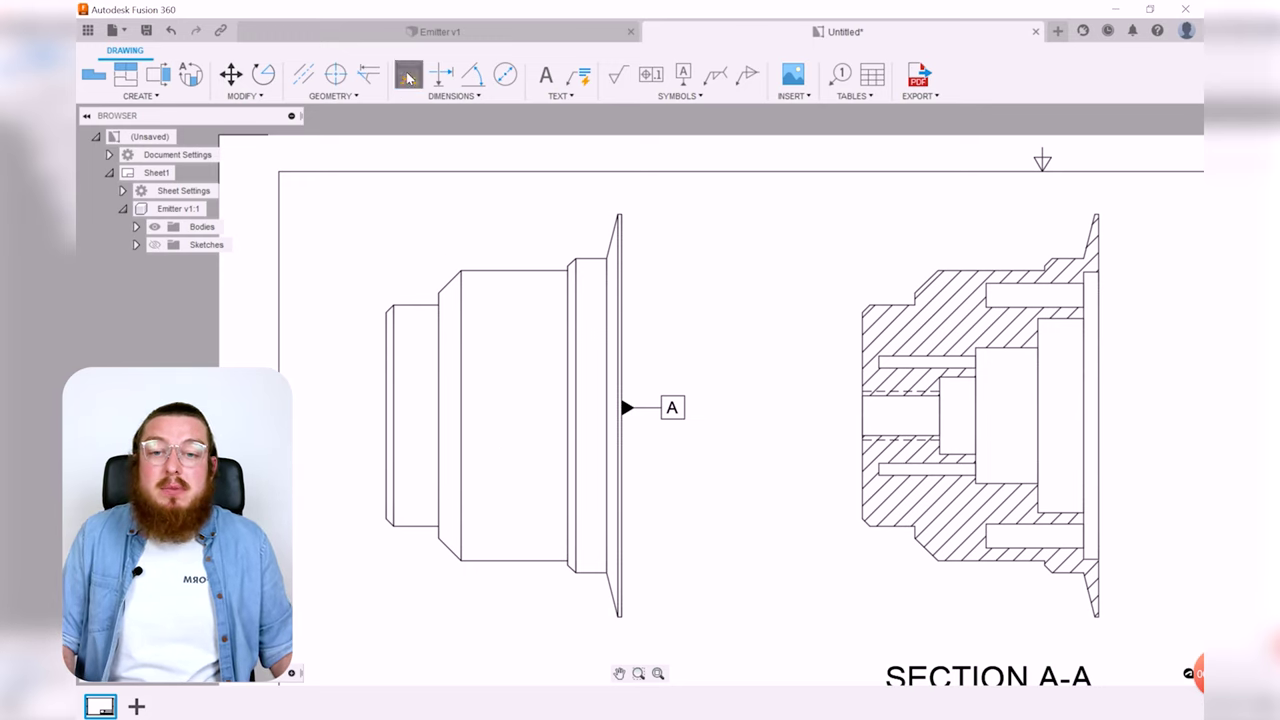
pyautogui.click(432, 96)
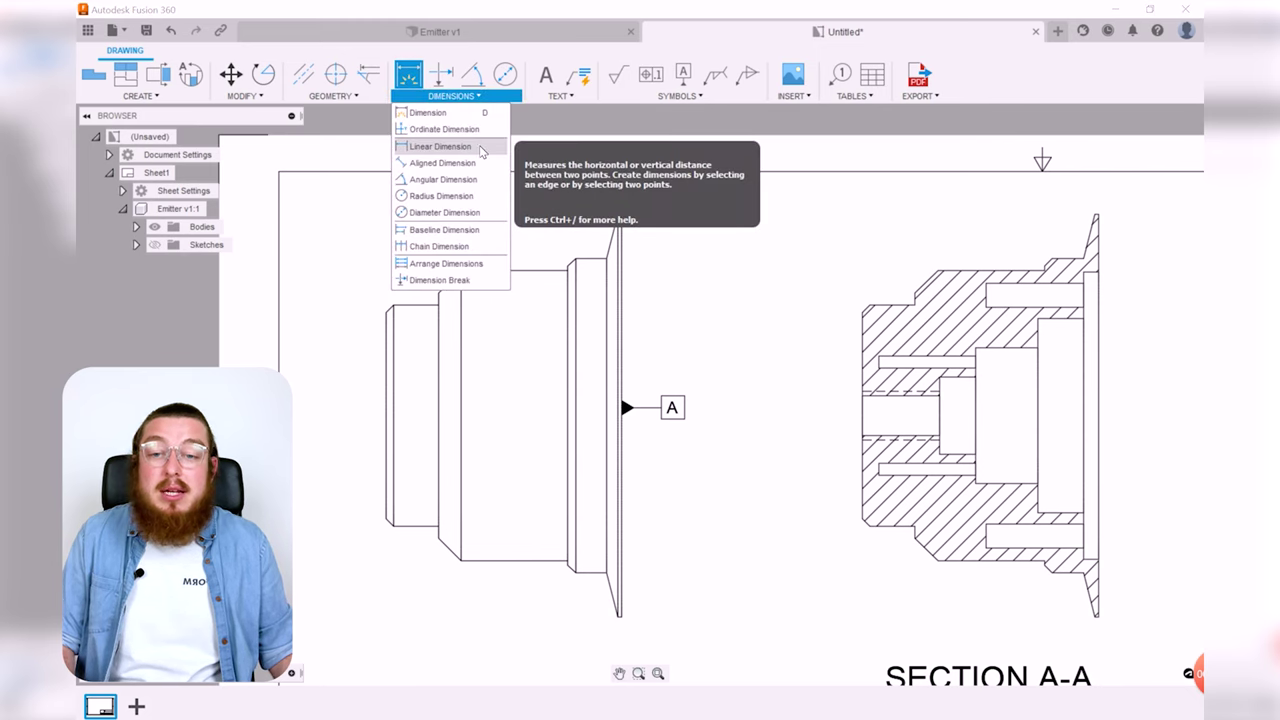
pyautogui.click(432, 113)
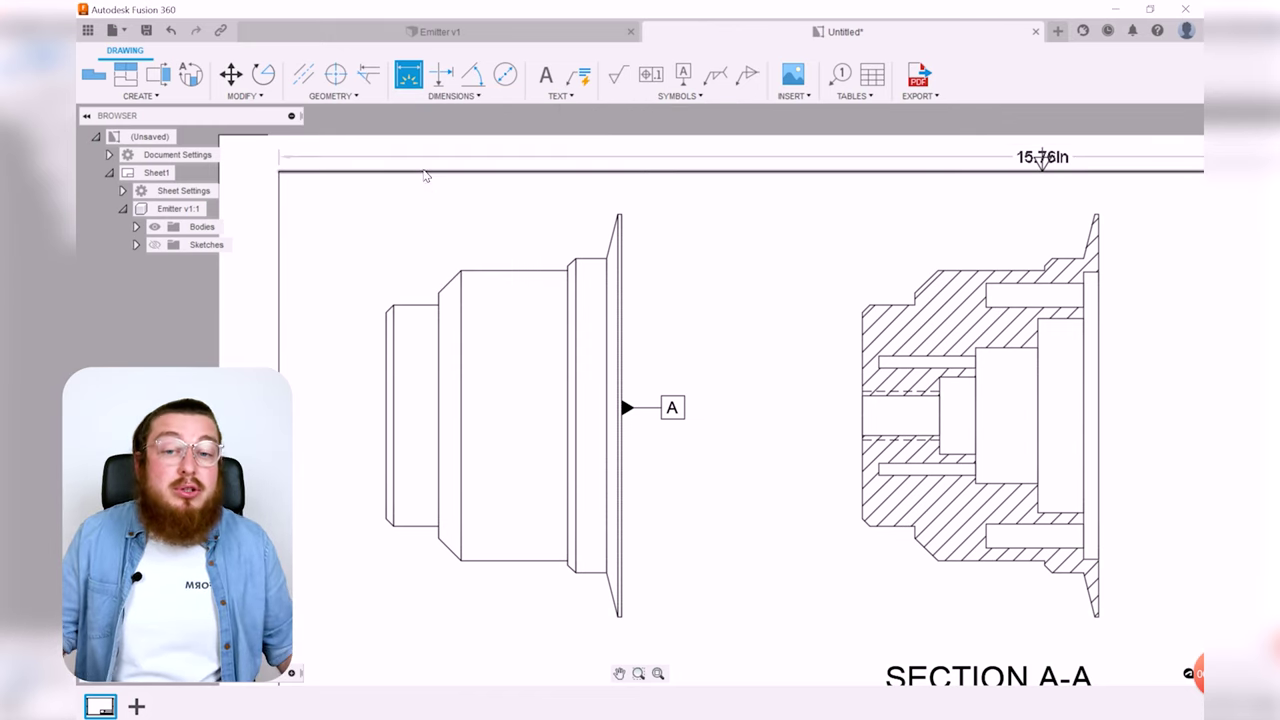
pyautogui.scroll(-2, 460, 210)
pyautogui.scroll(-1, 720, 313)
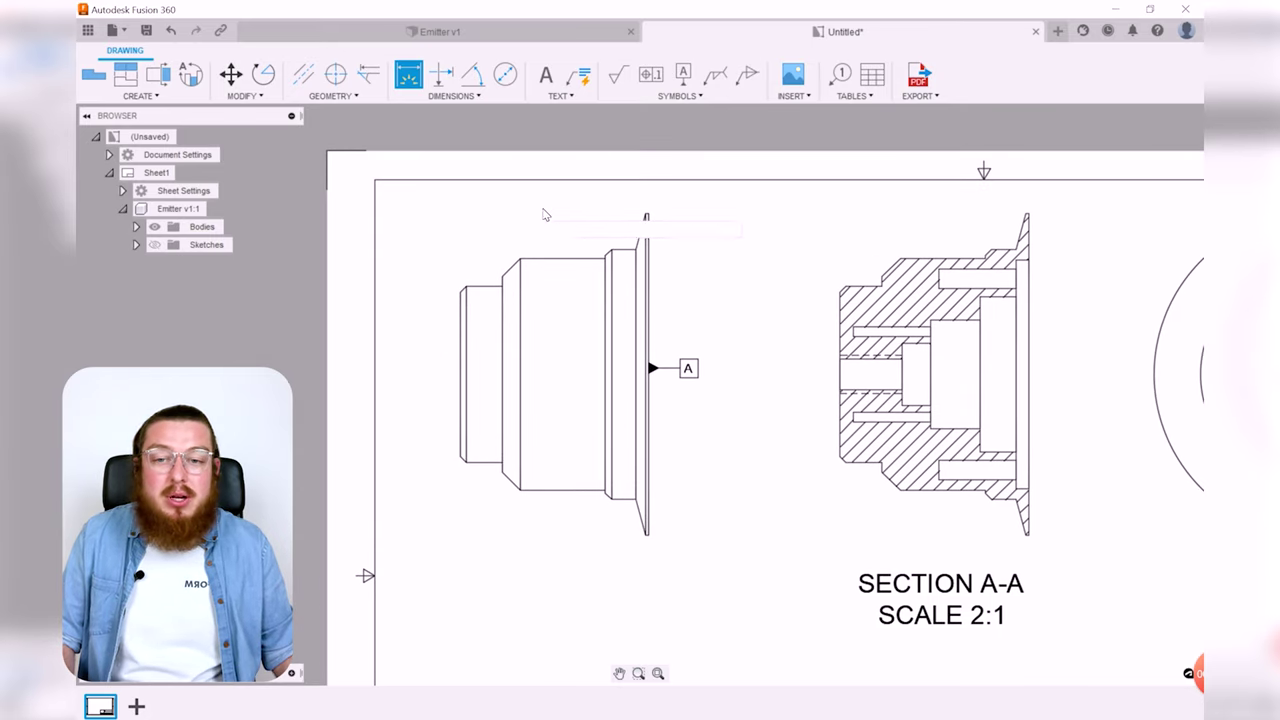
pyautogui.scroll(-3, 477, 229)
pyautogui.moveTo(462, 216); pyautogui.dragTo(459, 214, button='middle')
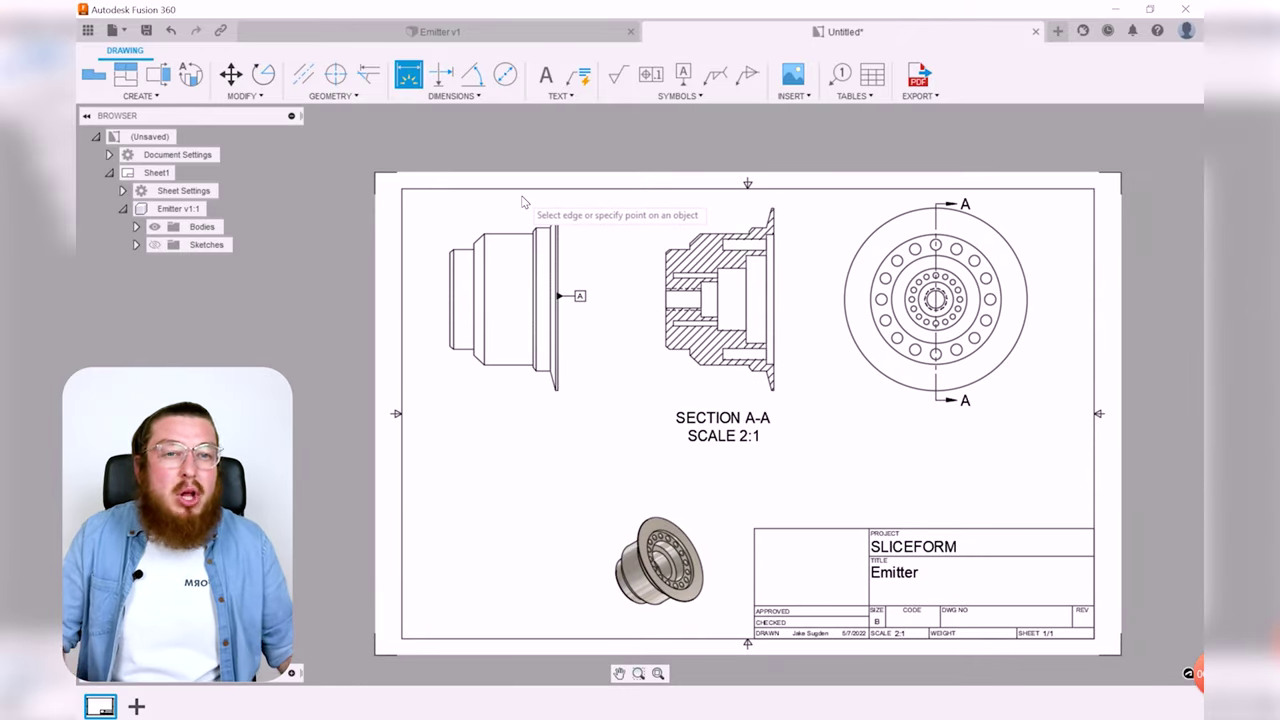
pyautogui.moveTo(521, 202); pyautogui.dragTo(527, 217, button='middle')
pyautogui.press('Escape')
pyautogui.moveTo(565, 255); pyautogui.dragTo(560, 274)
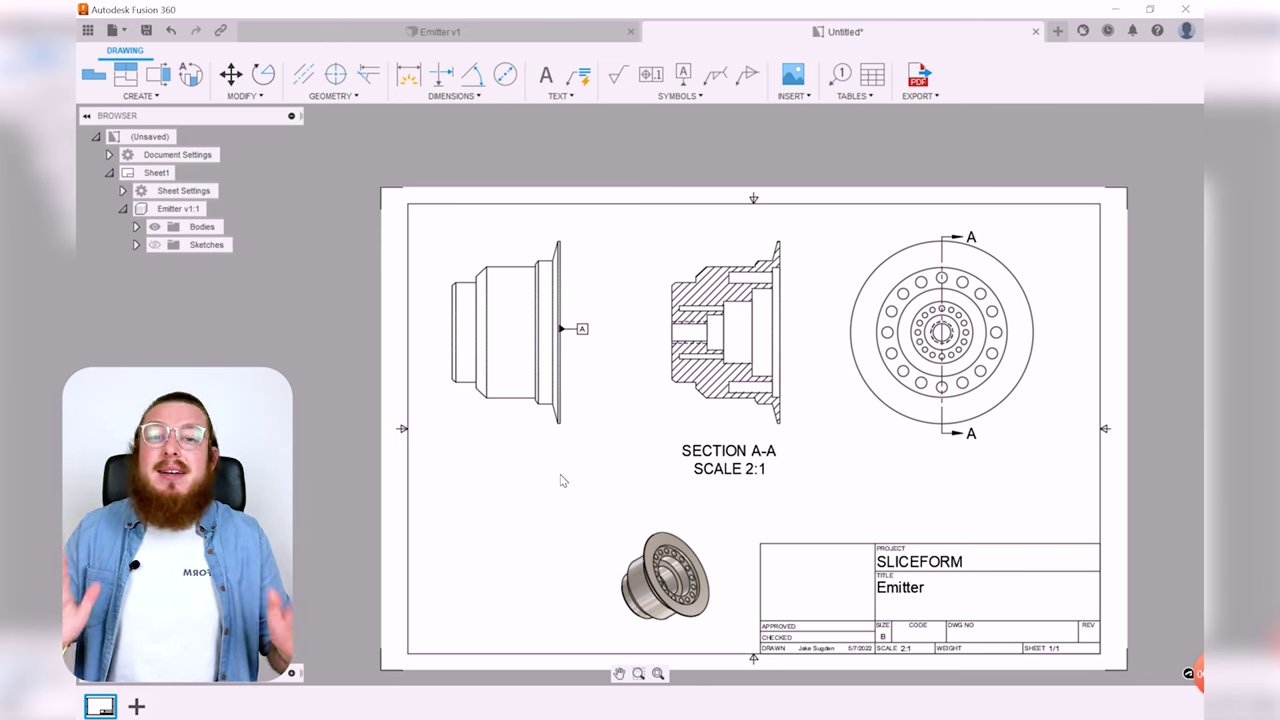
pyautogui.scroll(4, 660, 360)
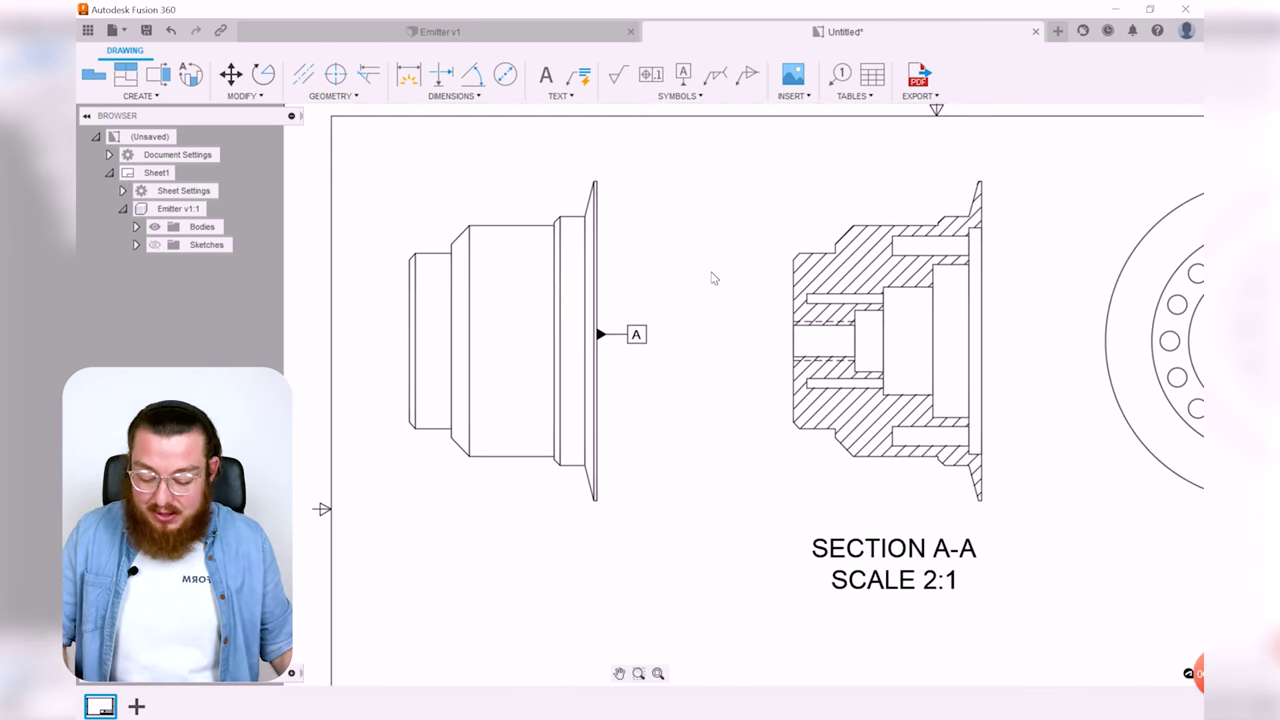
# - Add the Ø2.08in flange diameter dimension and move its text below datum A
pyautogui.press('d')
pyautogui.scroll(2, 623, 286)
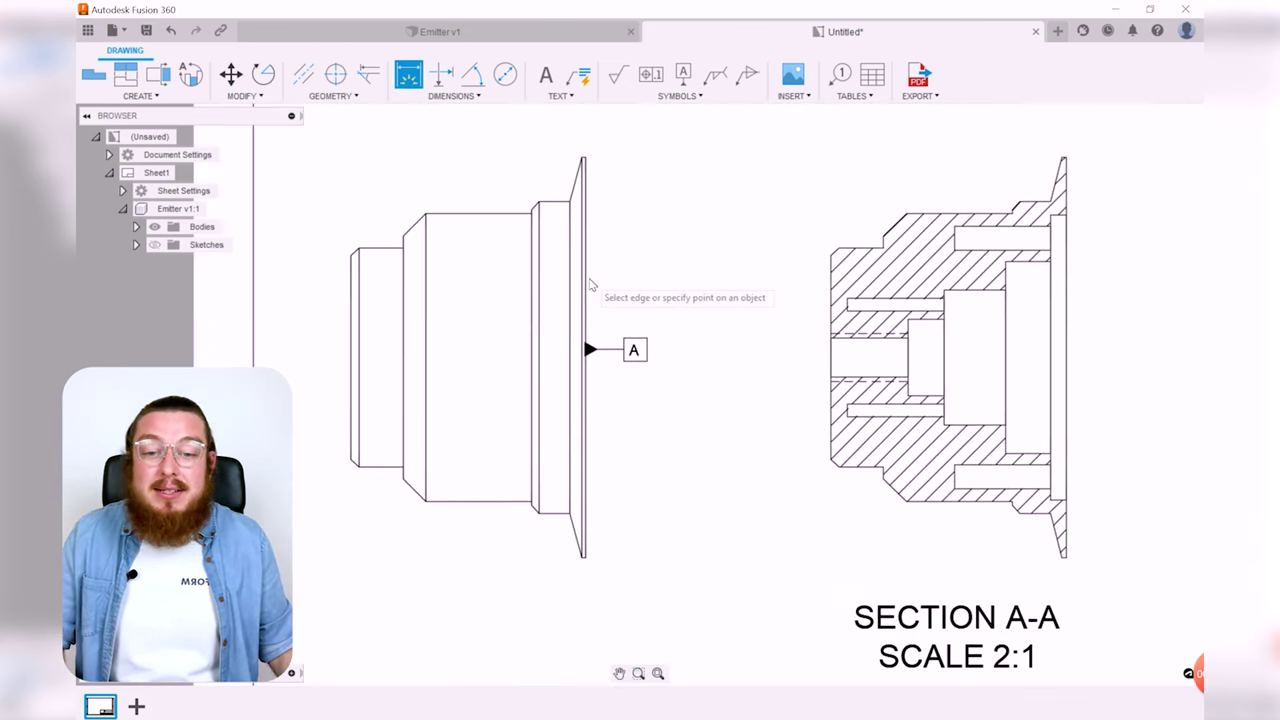
pyautogui.click(590, 286)
pyautogui.click(662, 350)
pyautogui.press('Escape')
pyautogui.moveTo(657, 362); pyautogui.dragTo(662, 416)
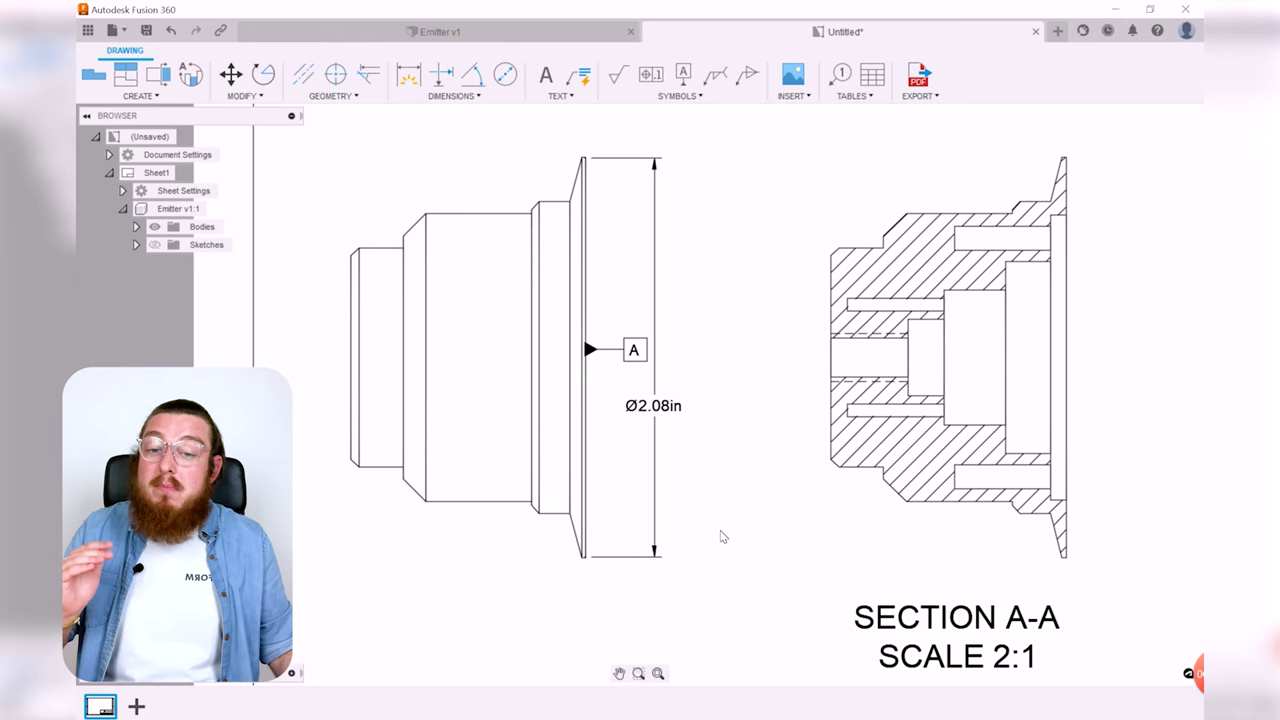
# - Dimension the step heights on the front view: 1.62in, 1.5in and 1.14in
pyautogui.click(408, 74)
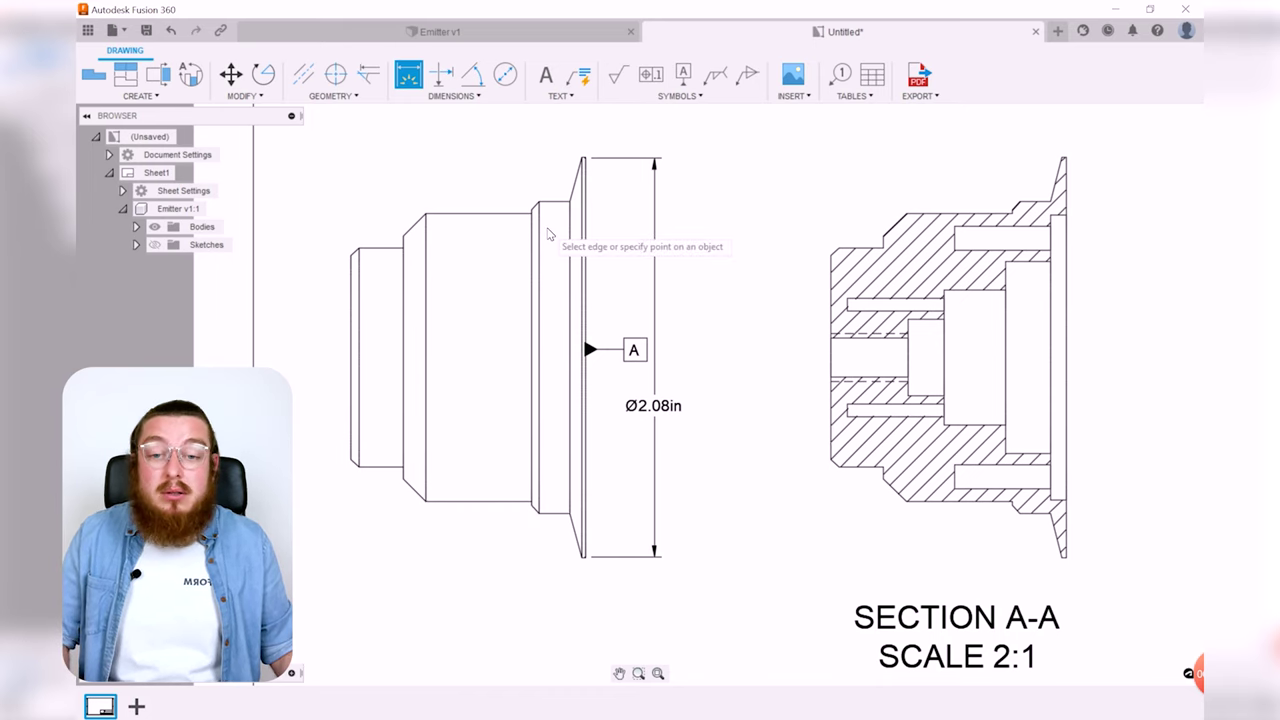
pyautogui.scroll(3, 548, 234)
pyautogui.click(524, 190)
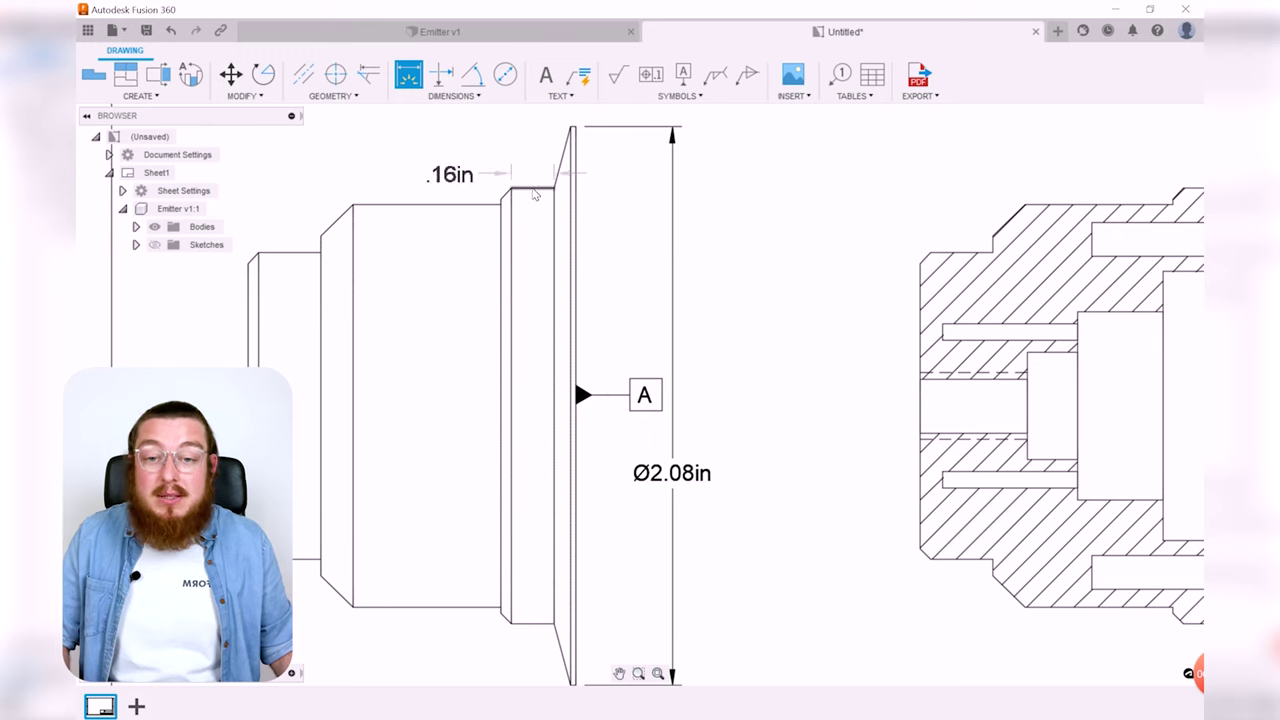
pyautogui.click(527, 622)
pyautogui.click(535, 427)
pyautogui.click(405, 205)
pyautogui.click(414, 605)
pyautogui.click(420, 415)
pyautogui.click(286, 254)
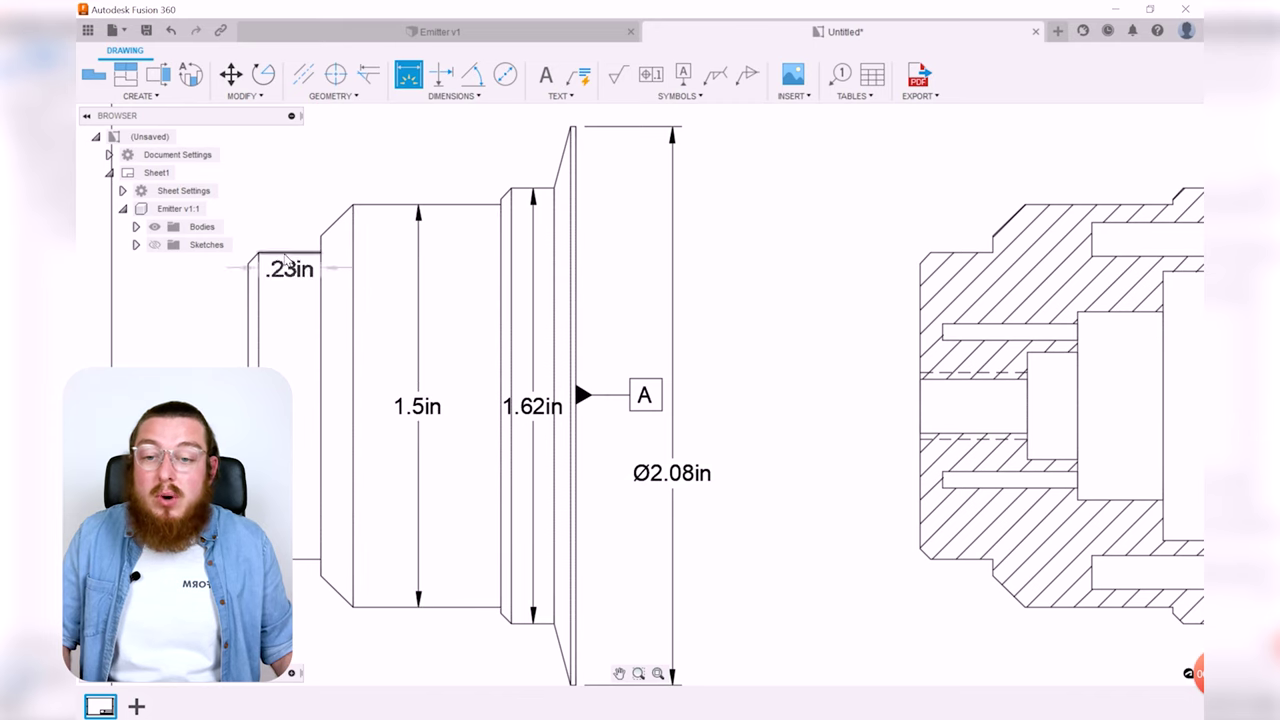
pyautogui.click(300, 558)
pyautogui.click(298, 425)
# - Move the 1.62in dimension to the left side of the part
pyautogui.scroll(2, 553, 418)
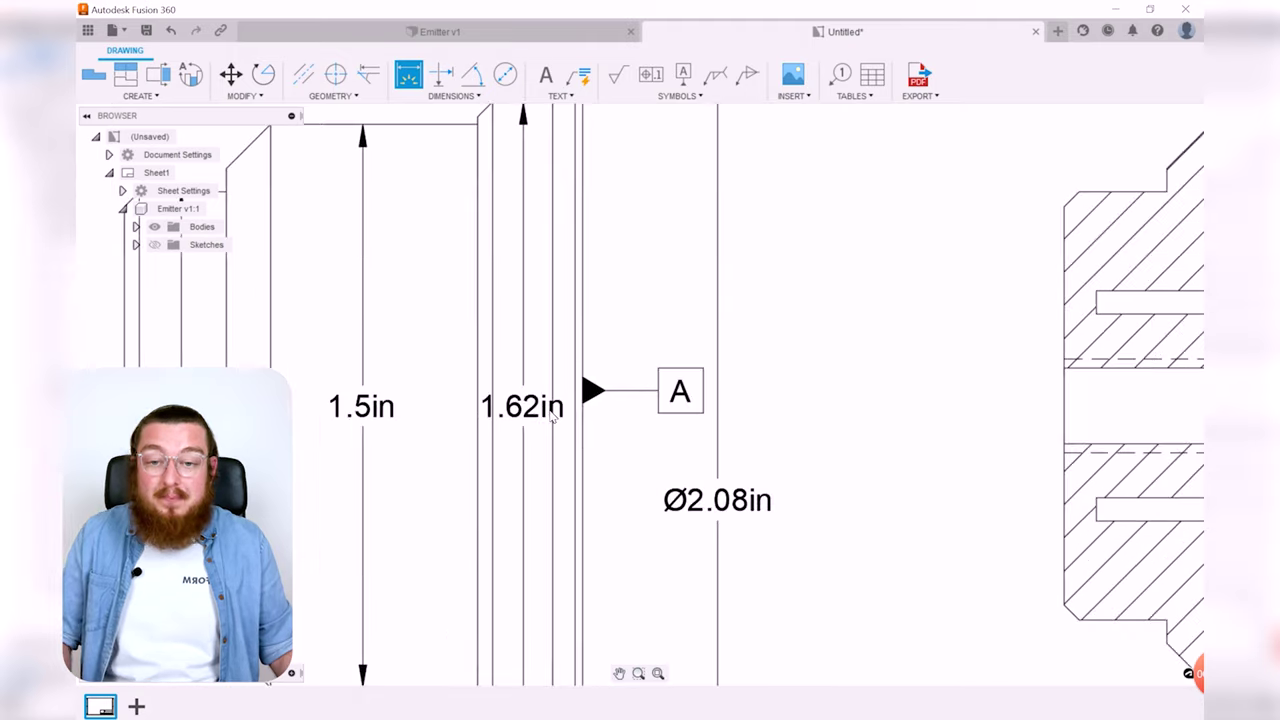
pyautogui.scroll(-2, 553, 418)
pyautogui.scroll(2, 530, 418)
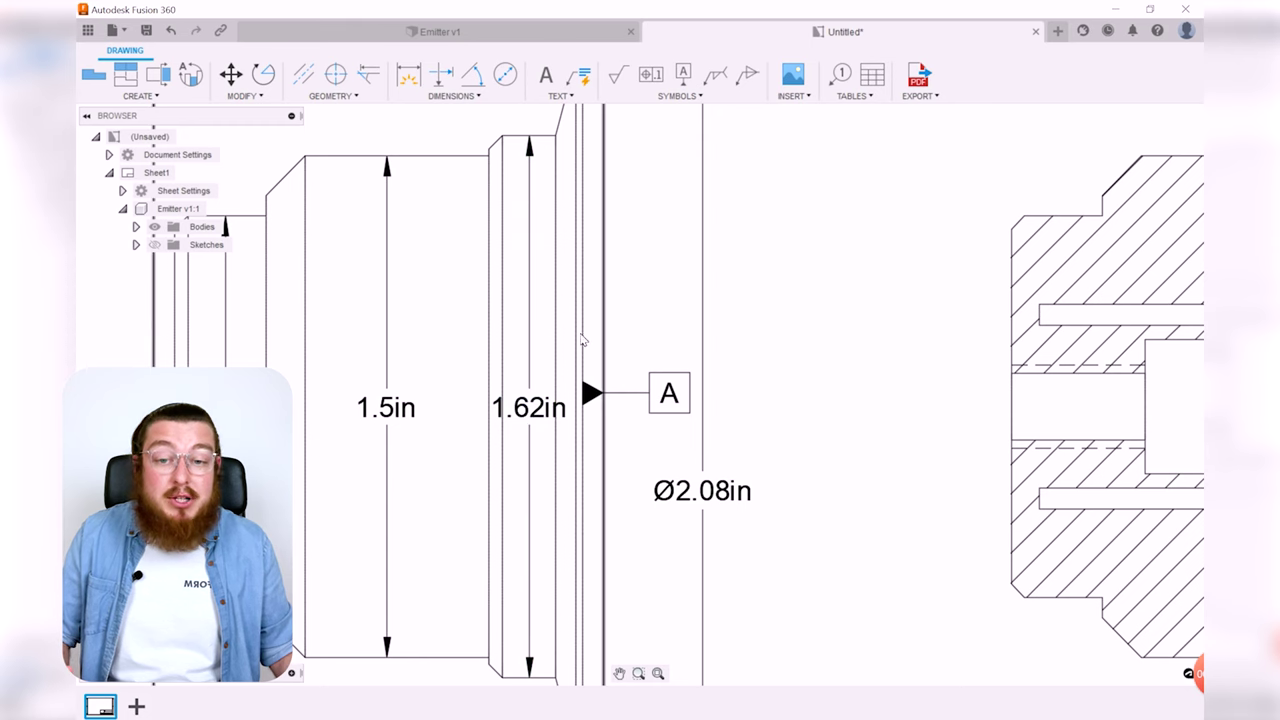
pyautogui.scroll(-2, 535, 425)
pyautogui.moveTo(537, 410); pyautogui.dragTo(225, 408)
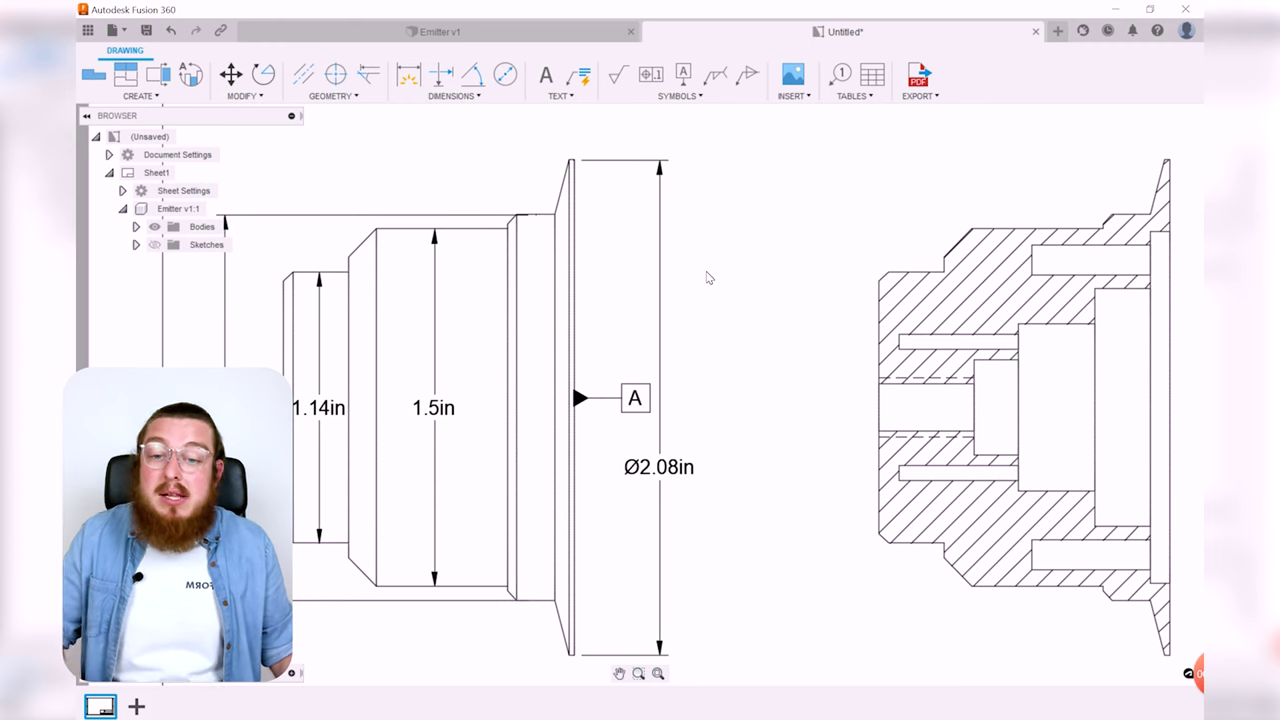
pyautogui.scroll(-2, 707, 277)
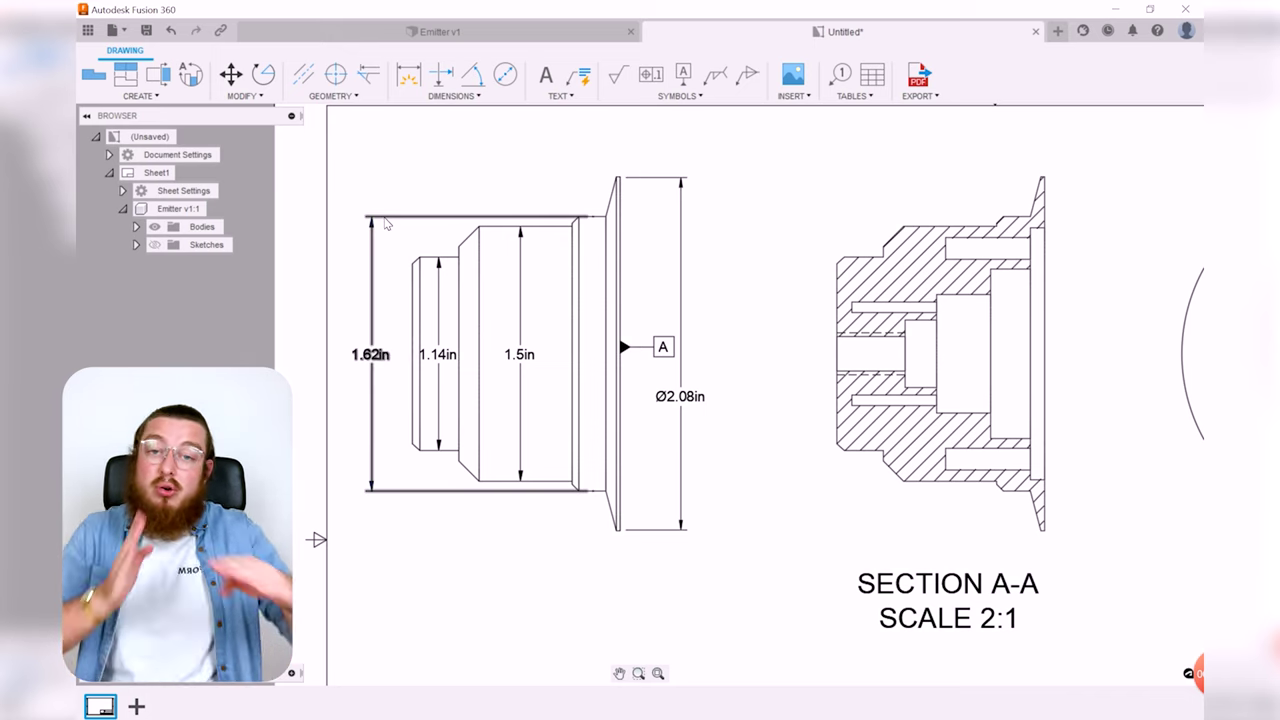
# - Place the .06in flange-thickness dimension on the front view and open its settings
pyautogui.click(452, 96)
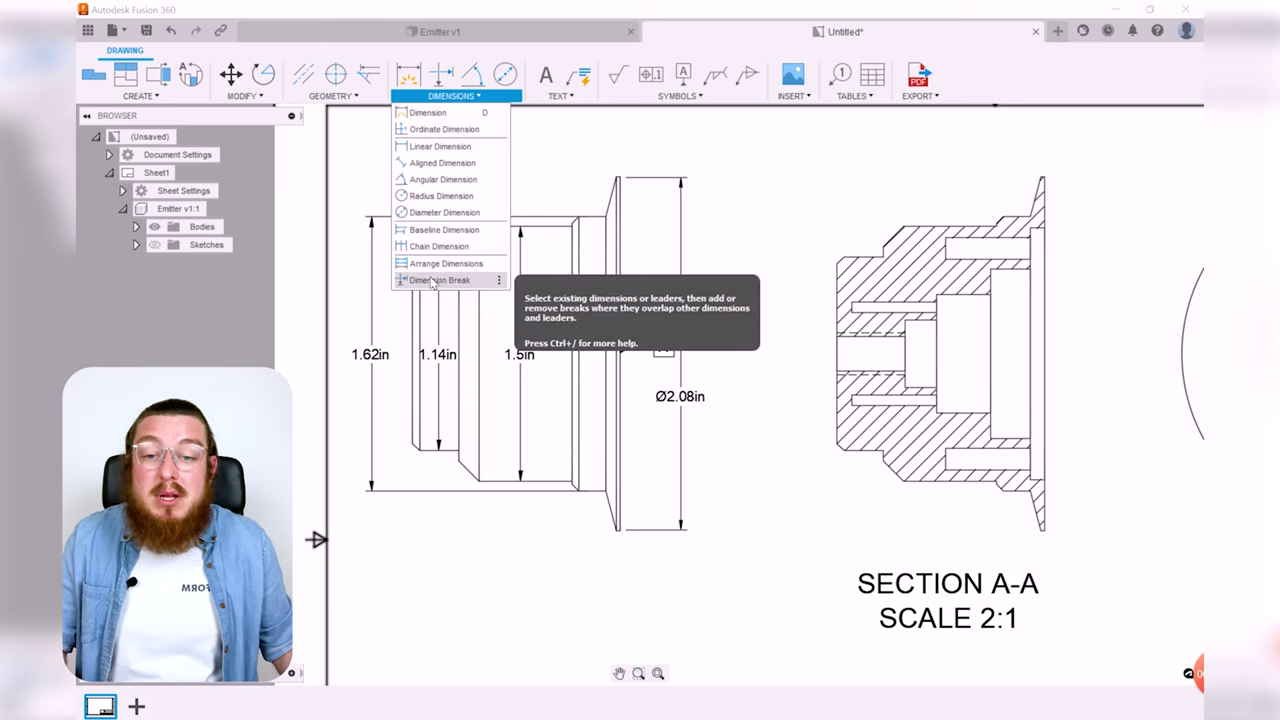
pyautogui.click(577, 140)
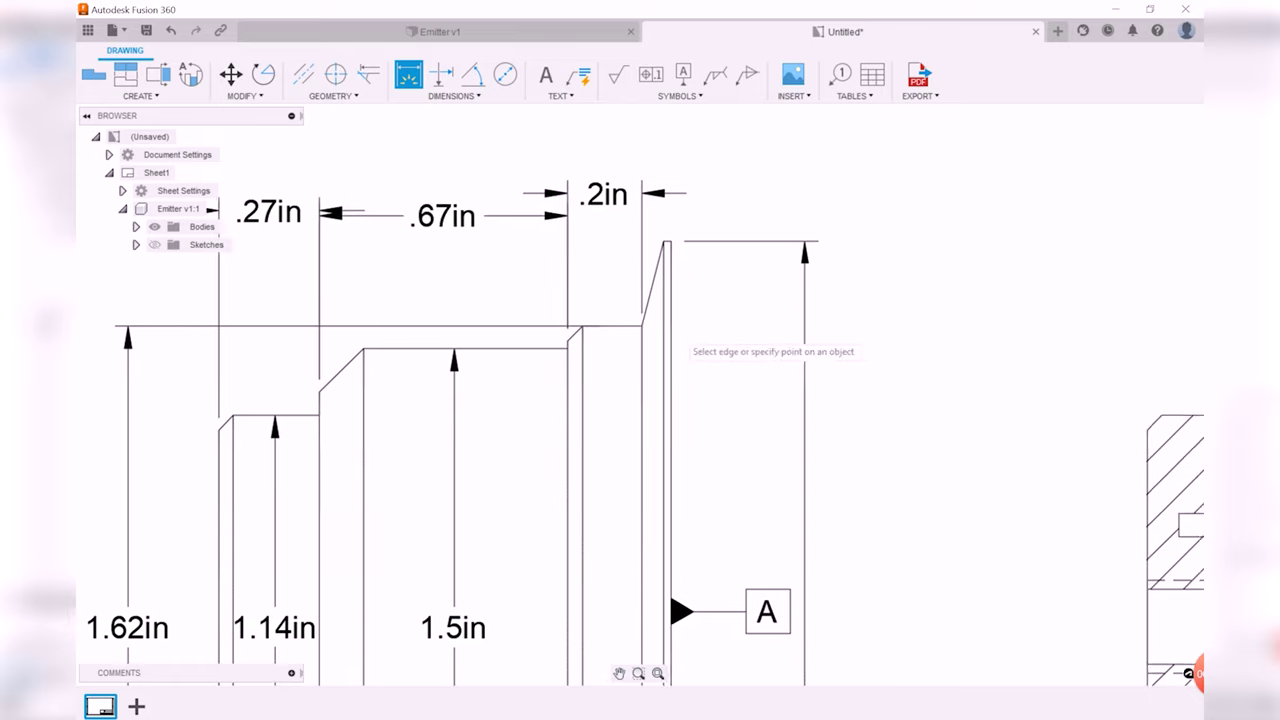
pyautogui.click(698, 222)
pyautogui.scroll(-3, 698, 222)
pyautogui.scroll(4, 698, 222)
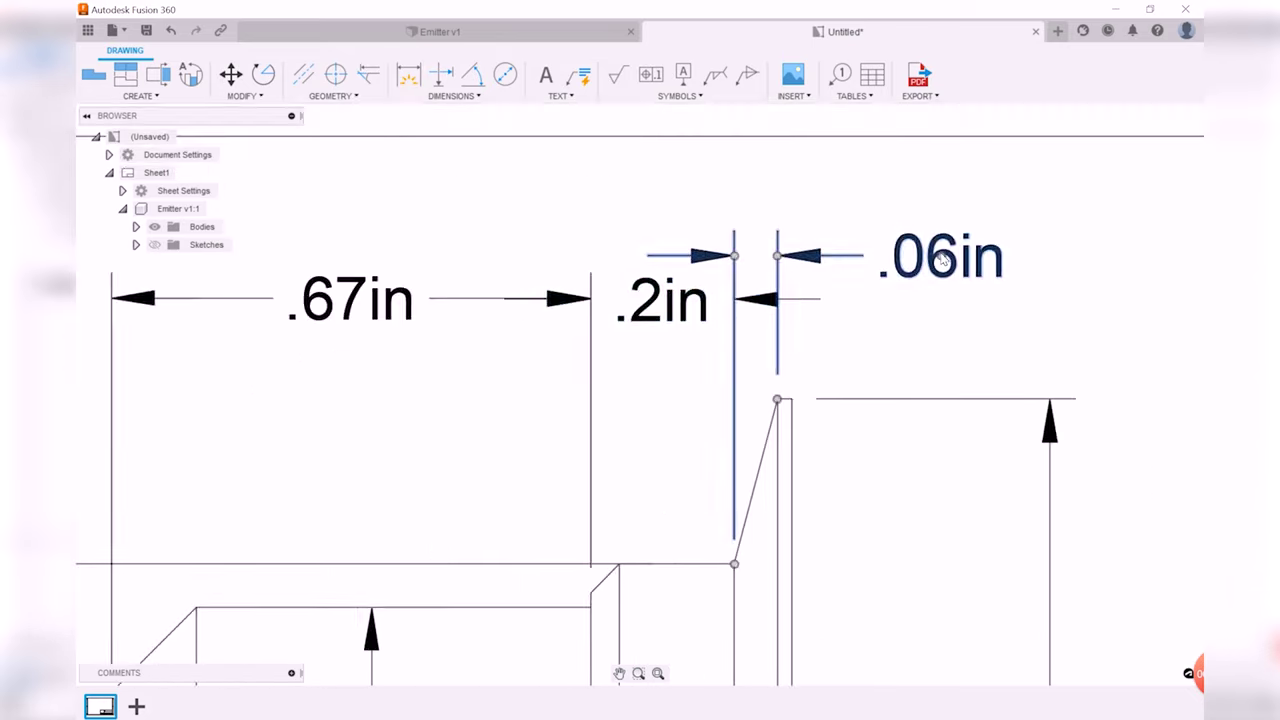
pyautogui.doubleClick(854, 318)
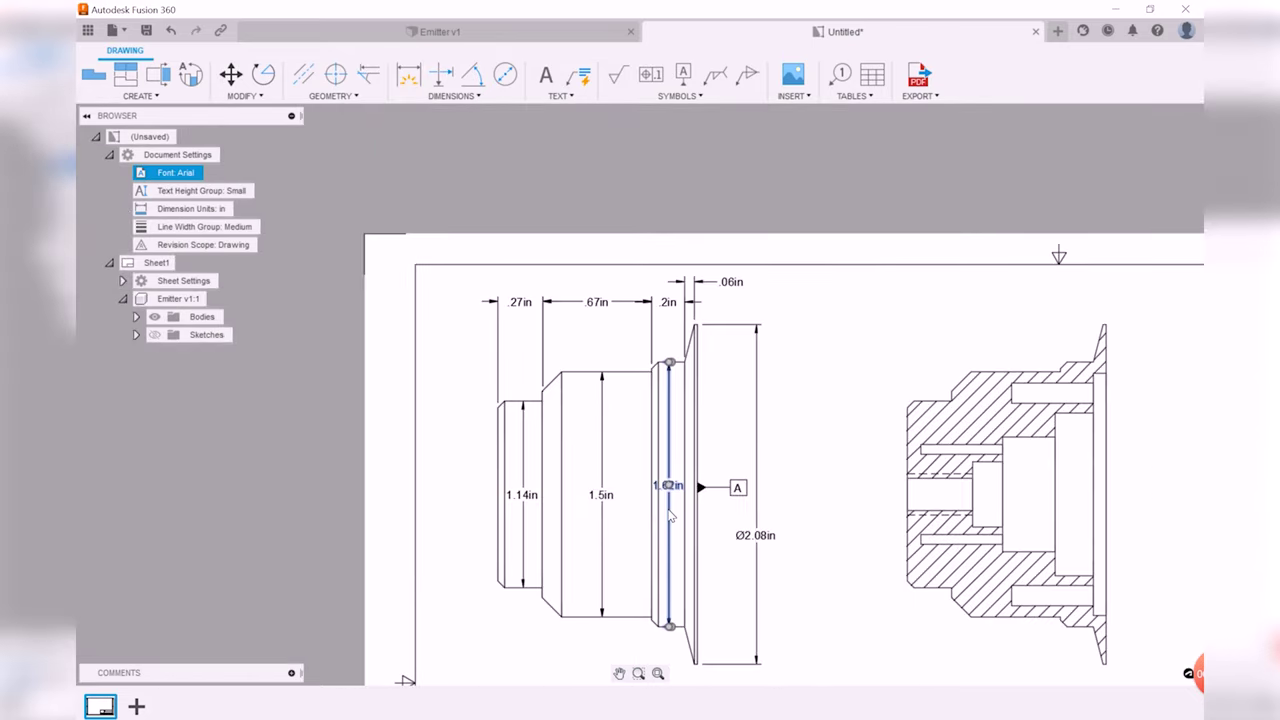
# - Place the 1.22in overall length dimension beneath the front view, then view the whole sheet
pyautogui.click(418, 440)
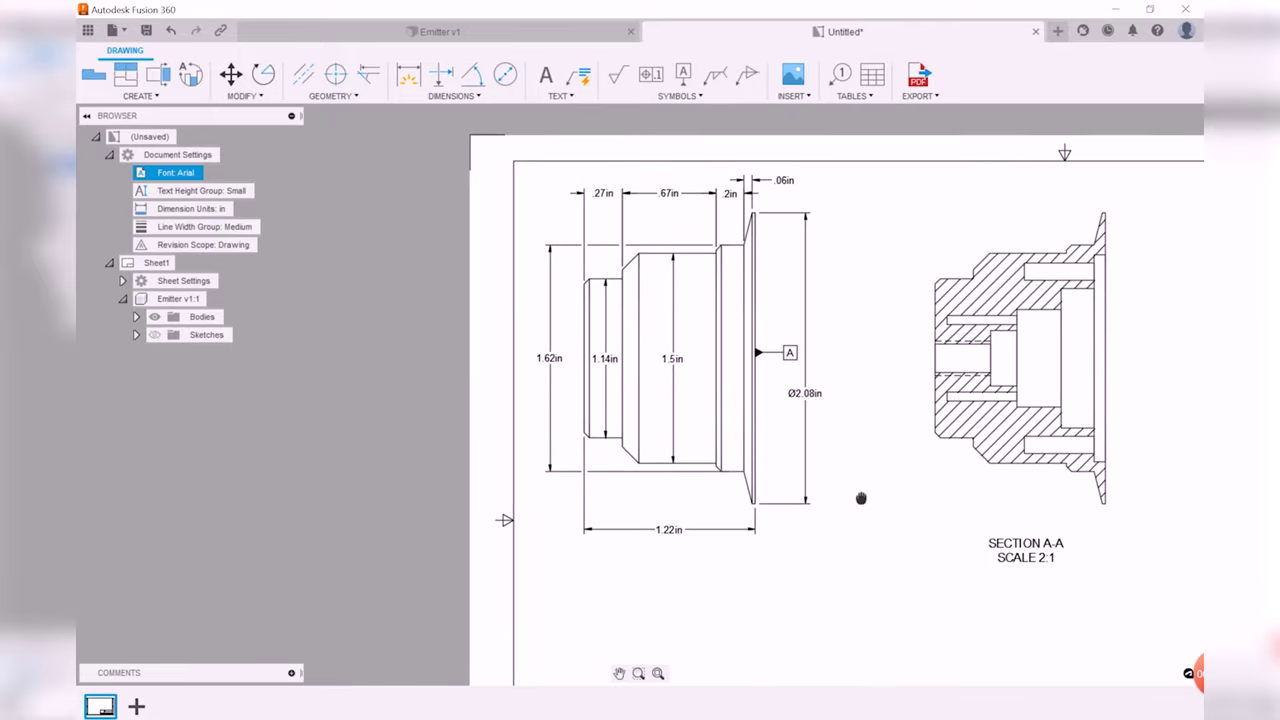
pyautogui.scroll(2, 943, 497)
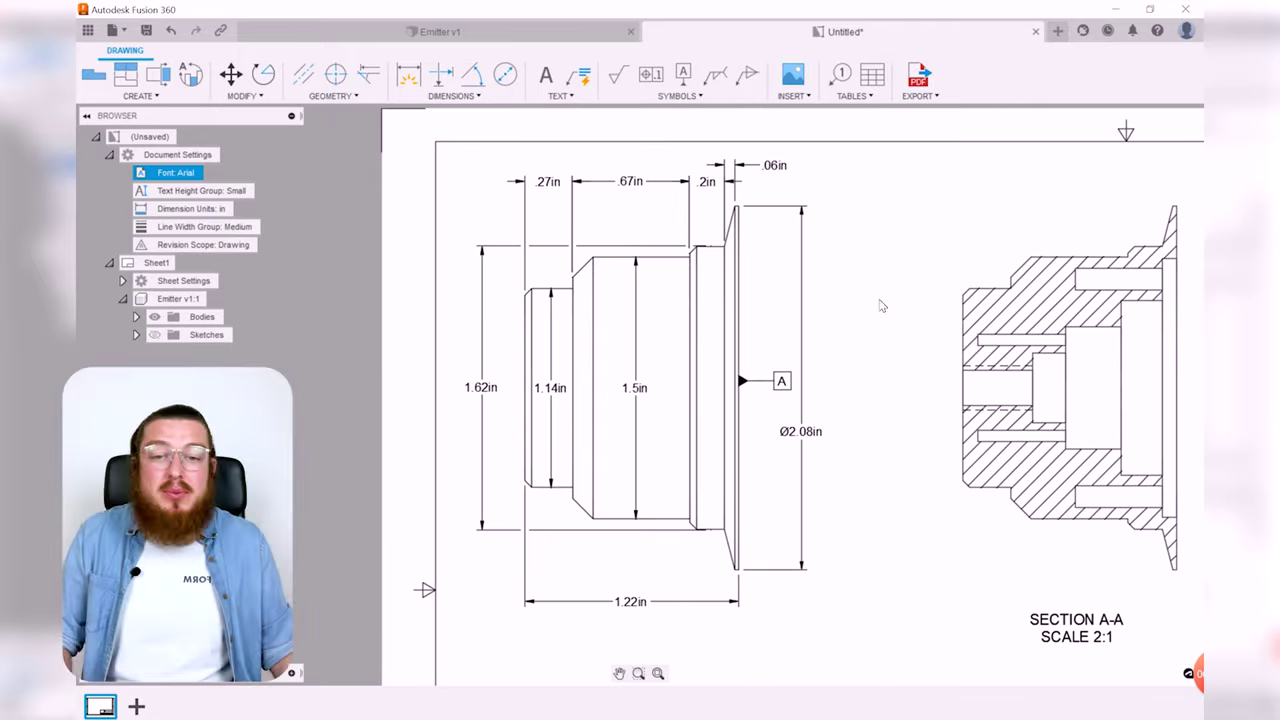
pyautogui.scroll(-3, 906, 520)
pyautogui.moveTo(906, 520)
pyautogui.mouseDown(button='middle')
pyautogui.moveTo(614, 417)
pyautogui.moveTo(601, 351)
pyautogui.moveTo(555, 346)
pyautogui.moveTo(681, 422)
pyautogui.mouseUp(button='middle')
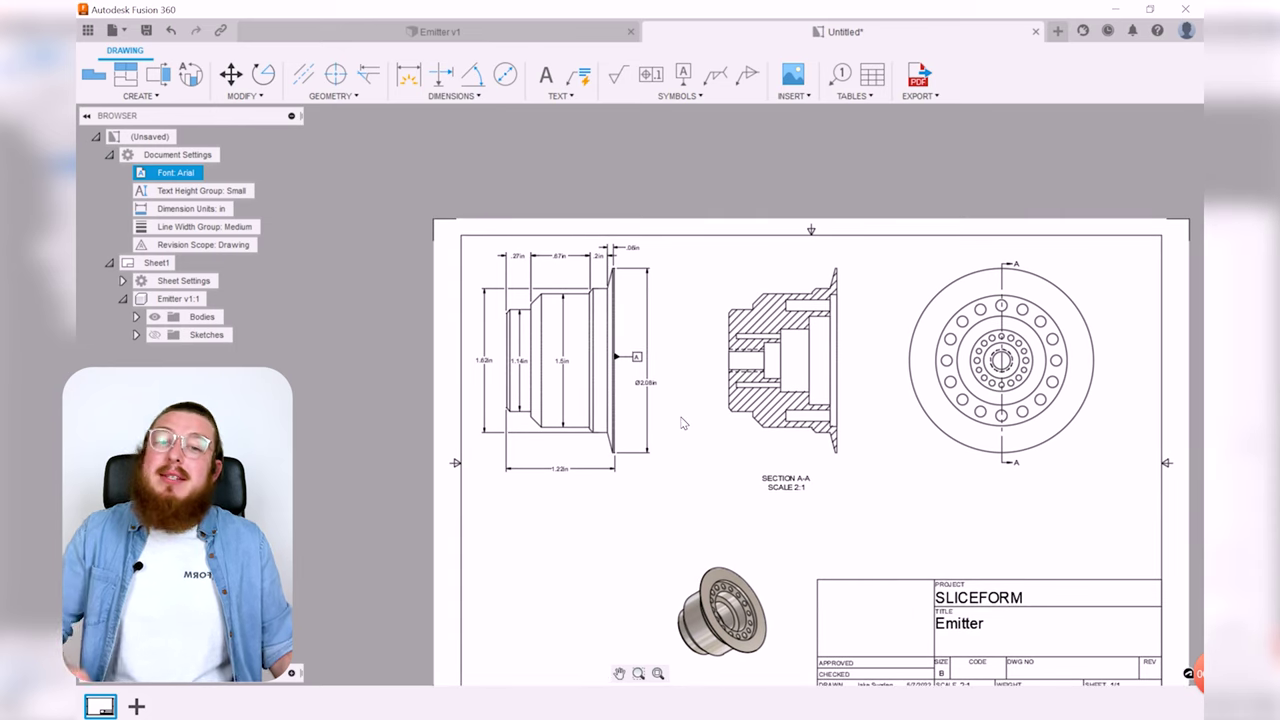
pyautogui.scroll(5, 681, 423)
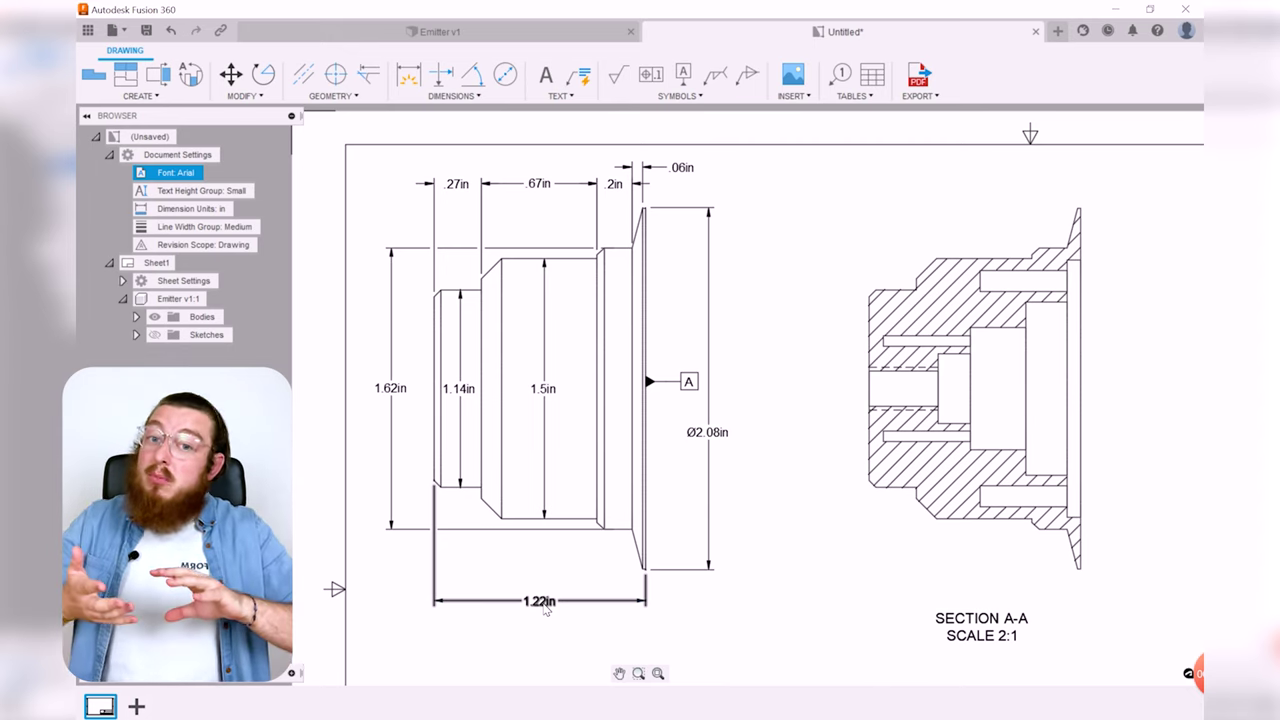
pyautogui.scroll(5, 651, 229)
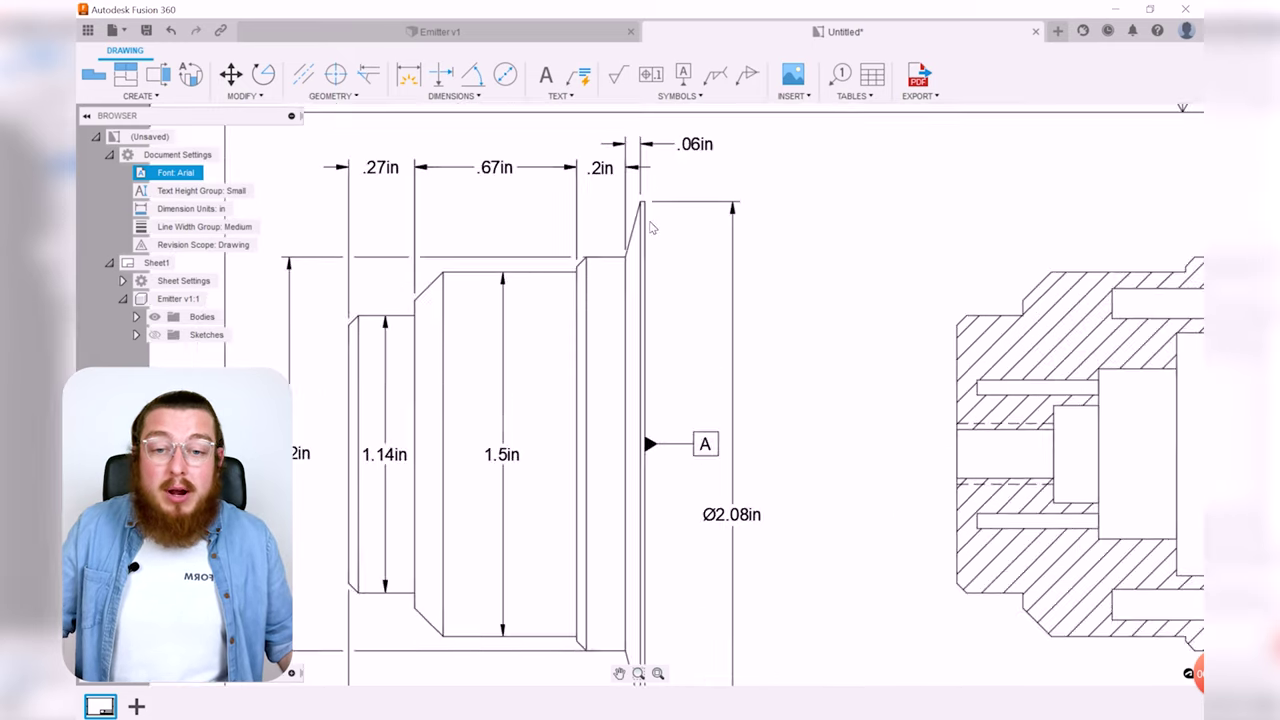
# - Centre the front view and open the 1.22in overall length dimension for editing
pyautogui.scroll(3, 651, 257)
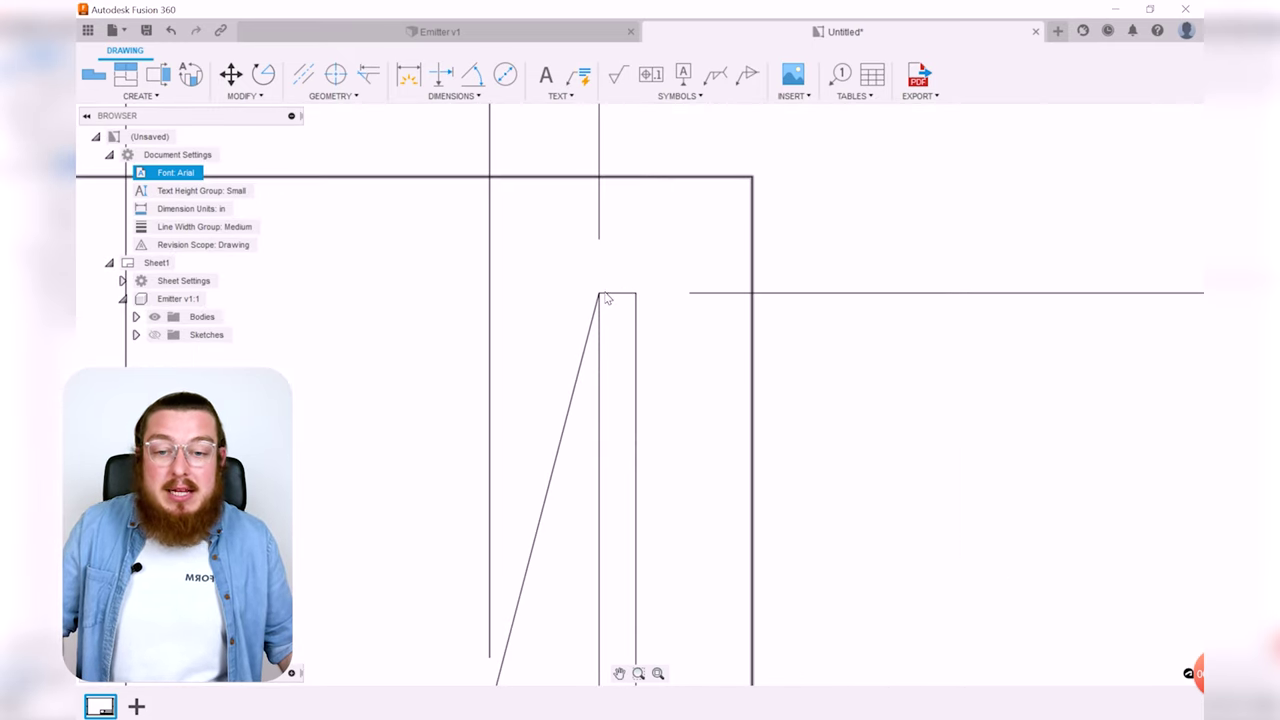
pyautogui.scroll(-5, 637, 300)
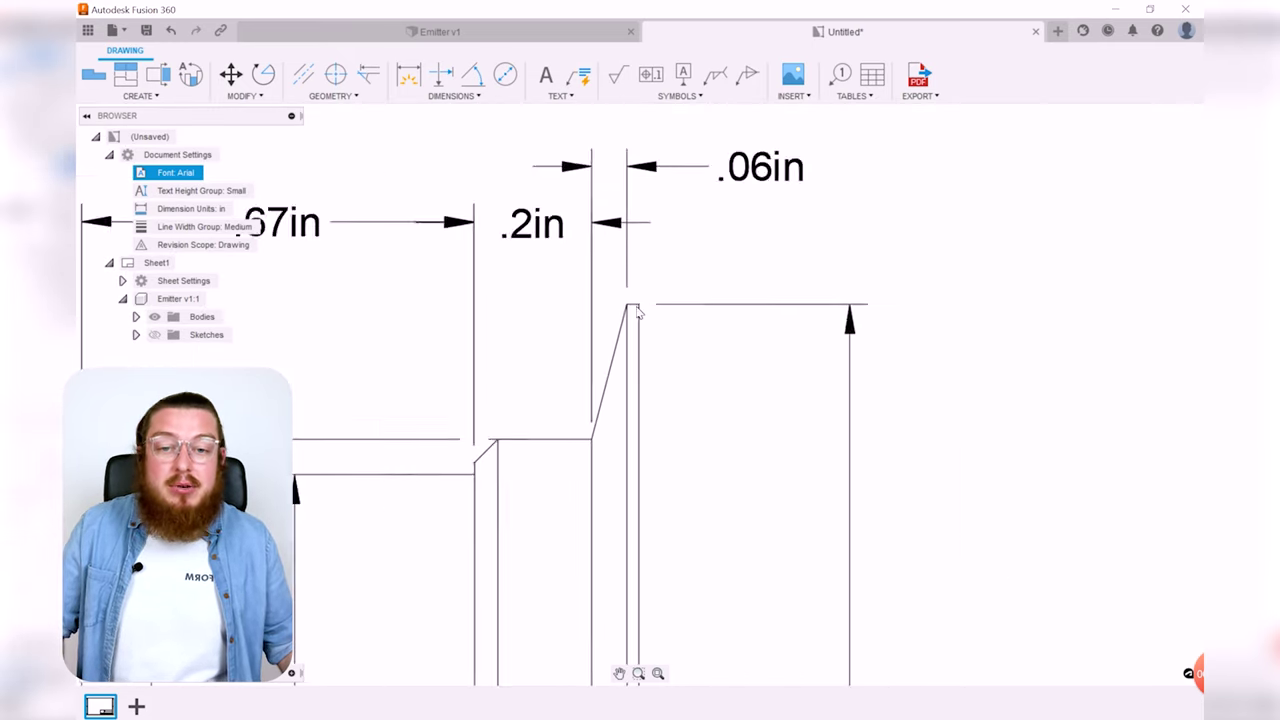
pyautogui.scroll(-3, 642, 325)
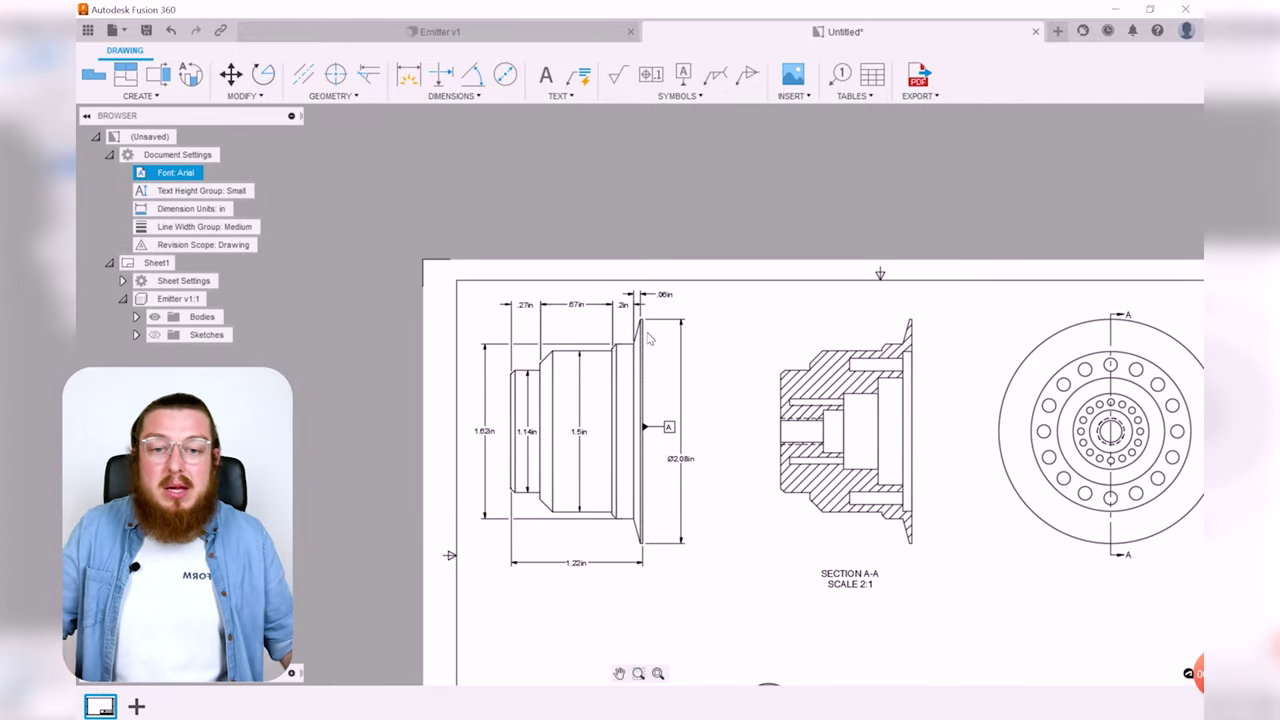
pyautogui.moveTo(716, 325); pyautogui.dragTo(742, 281, button='middle')
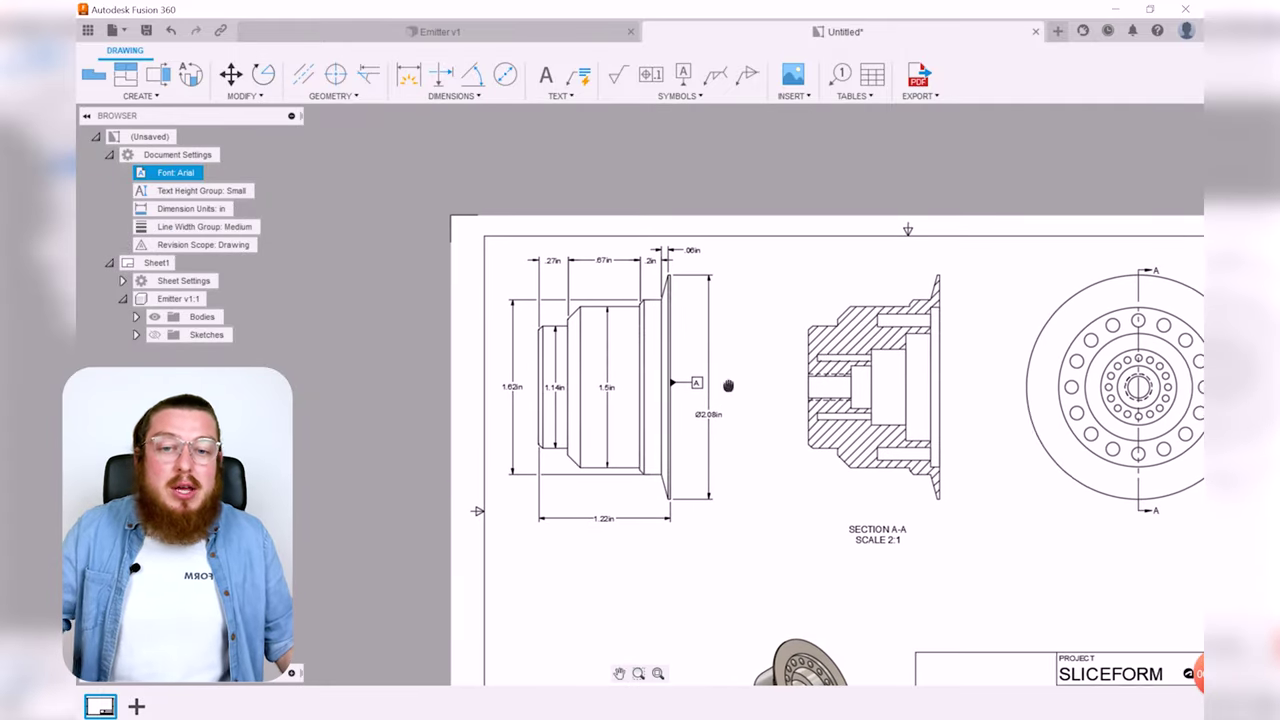
pyautogui.scroll(3, 700, 405)
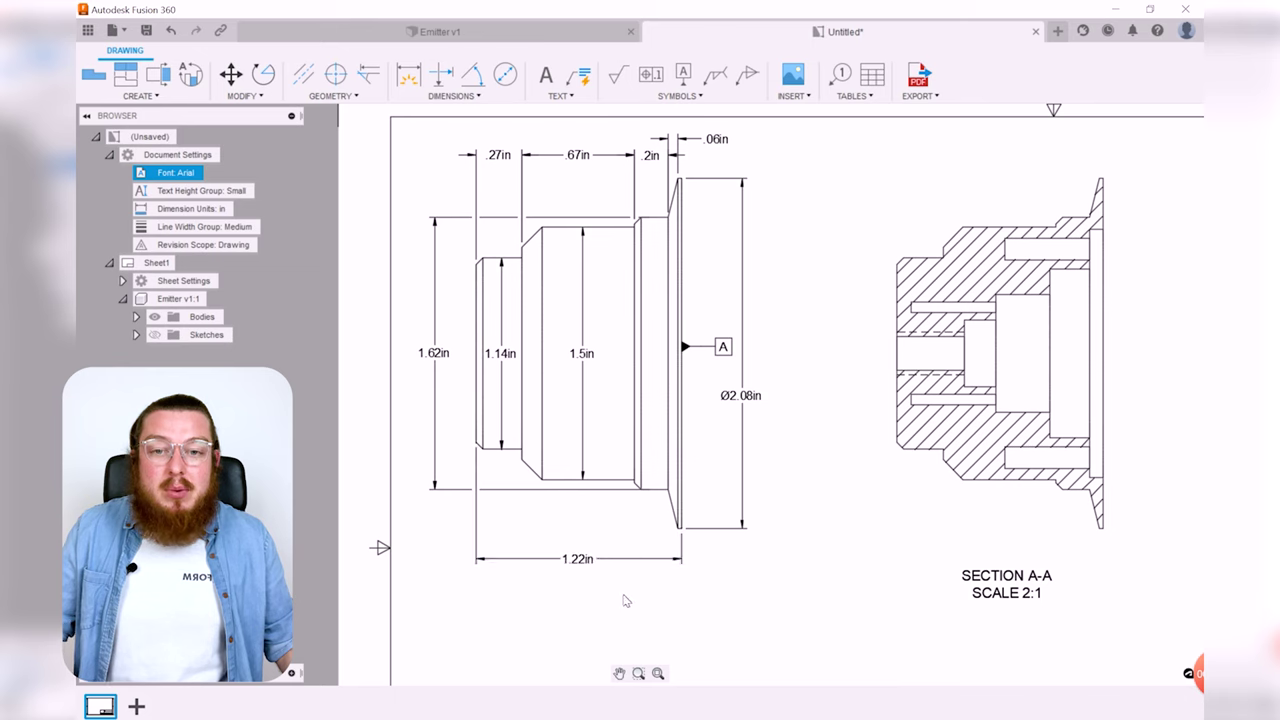
pyautogui.moveTo(630, 584); pyautogui.dragTo(604, 609, button='middle')
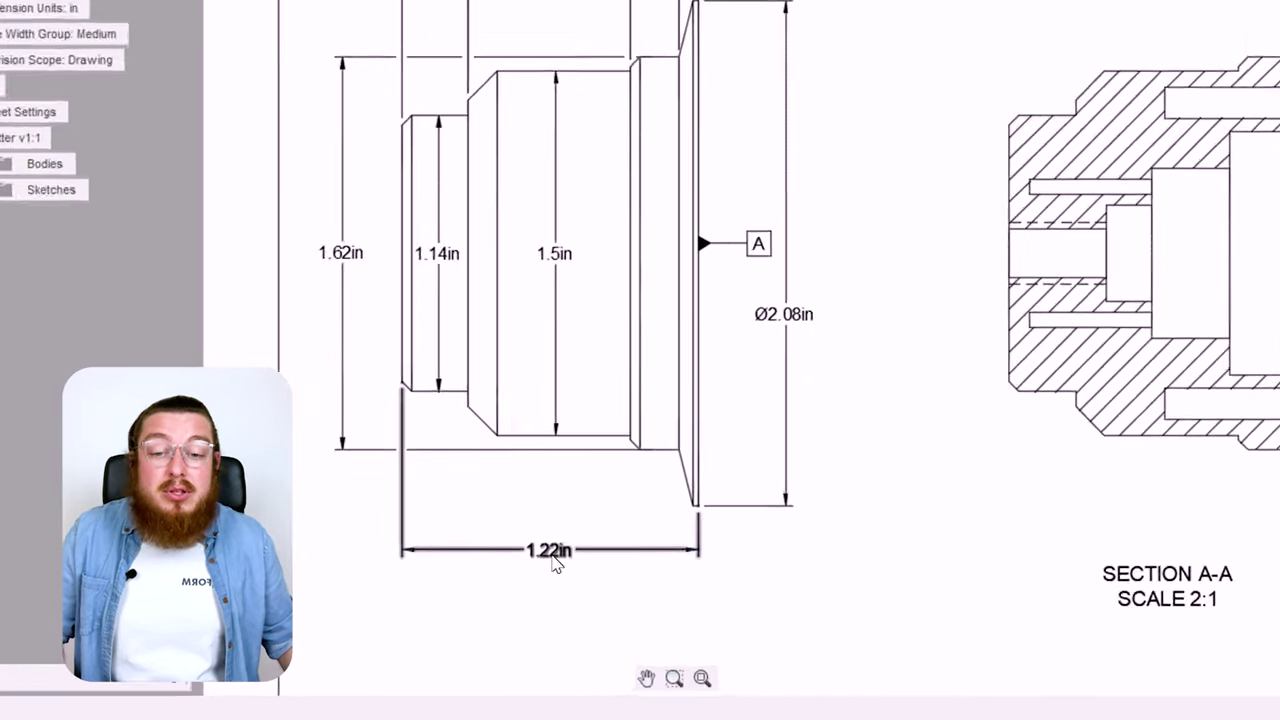
pyautogui.doubleClick(552, 556)
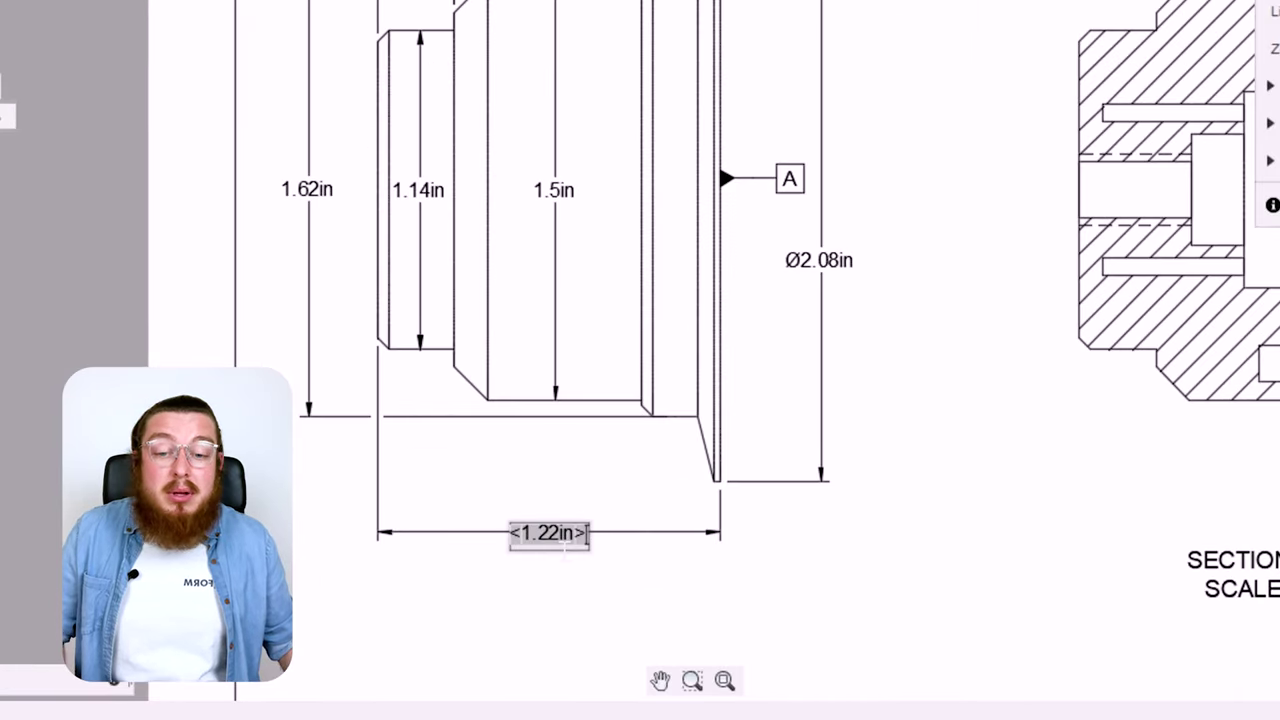
# - Enable a symmetrical ±.01in tolerance on the 1.22in dimension
pyautogui.moveTo(1102, 0); pyautogui.dragTo(877, 54)
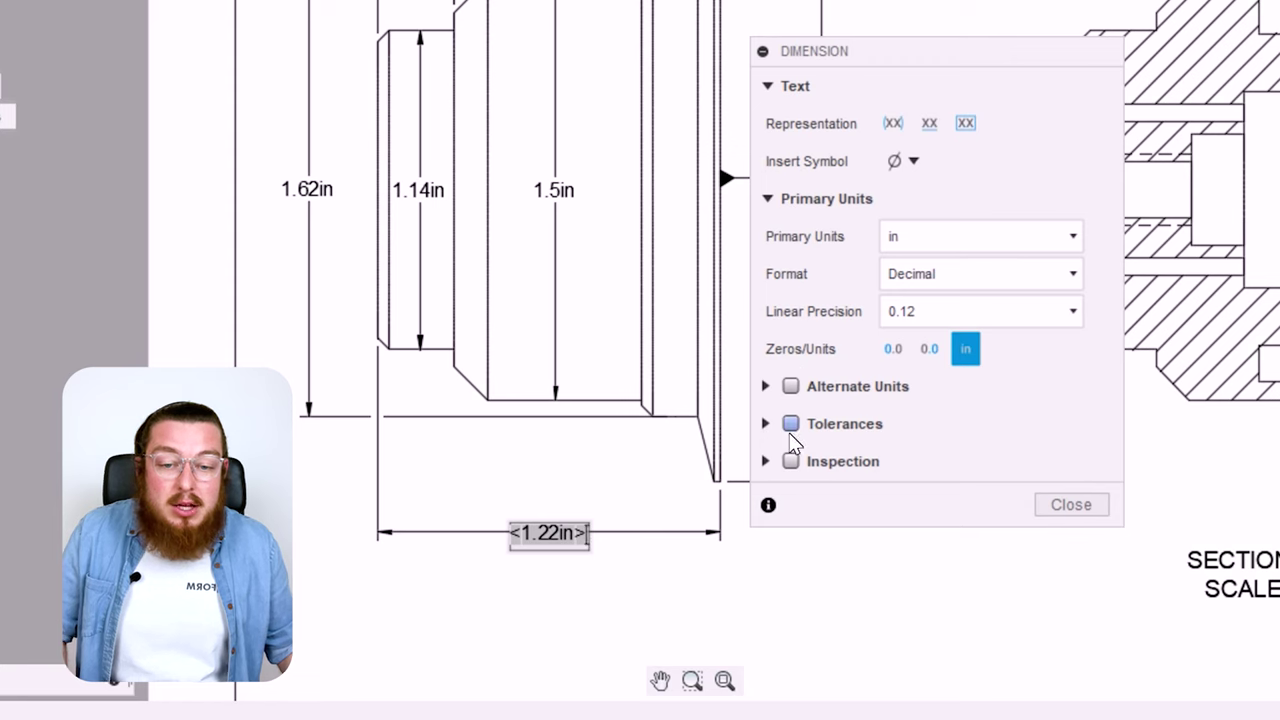
pyautogui.click(790, 423)
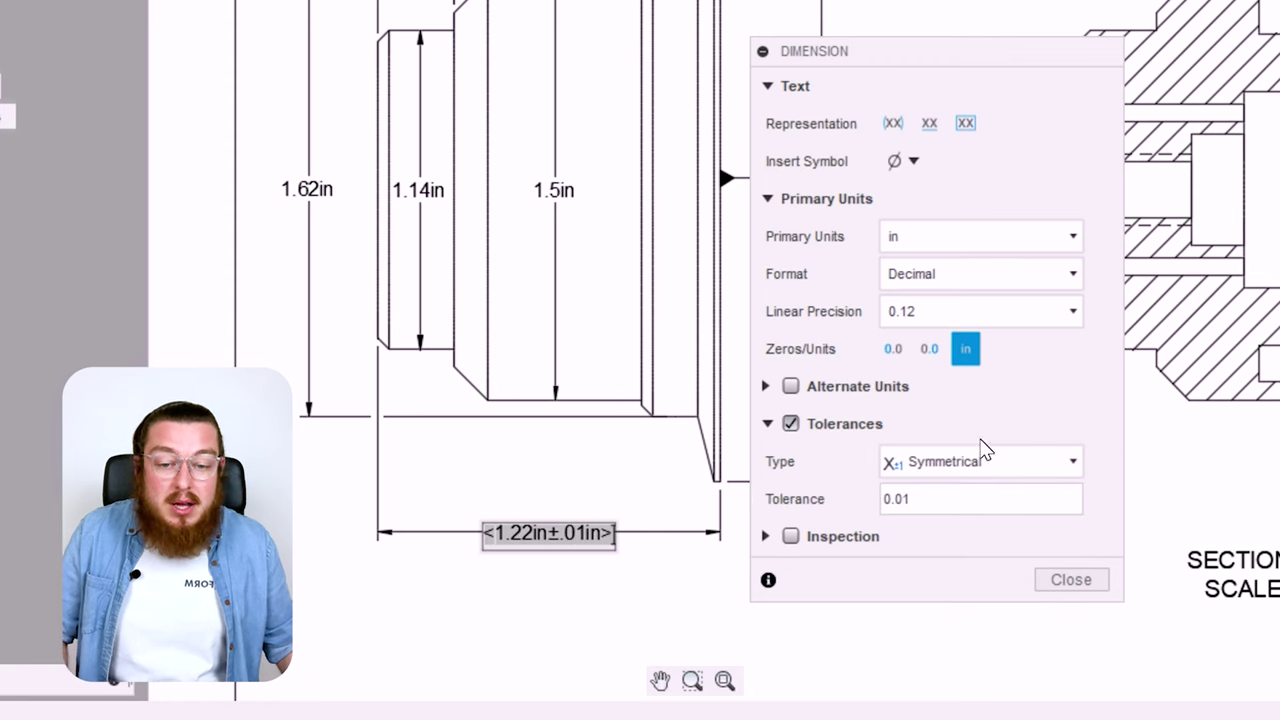
pyautogui.click(981, 461)
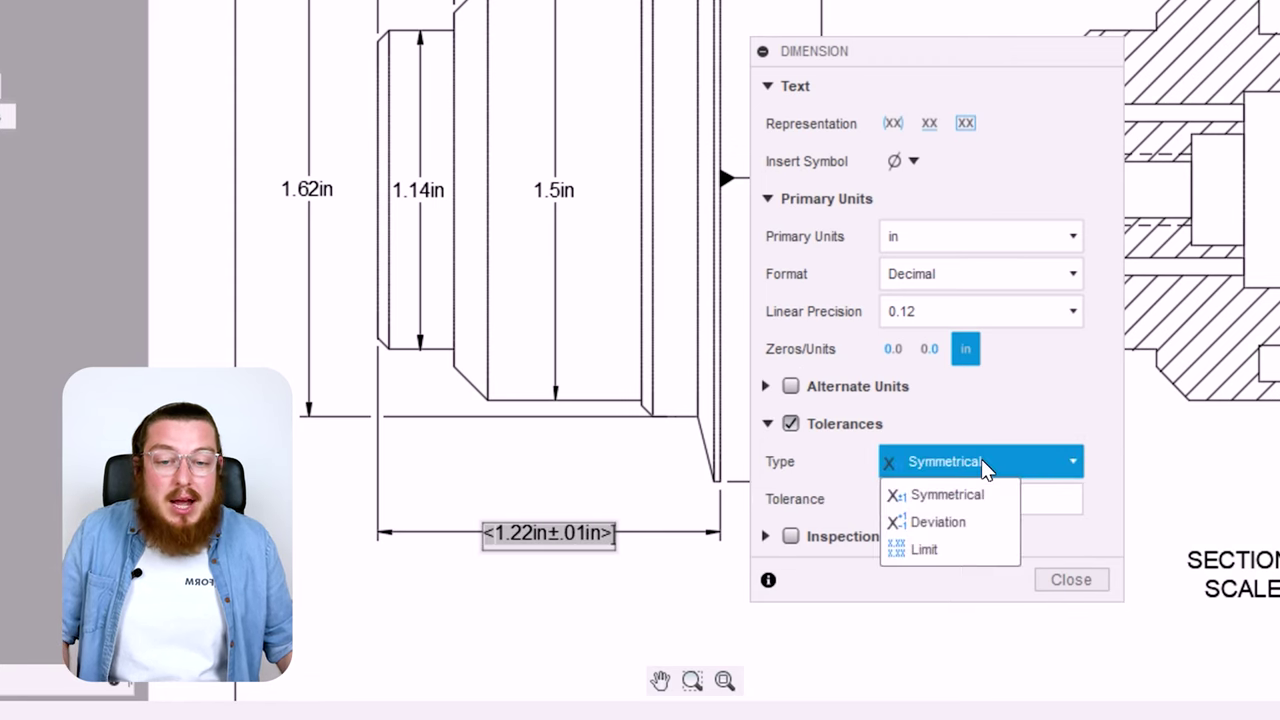
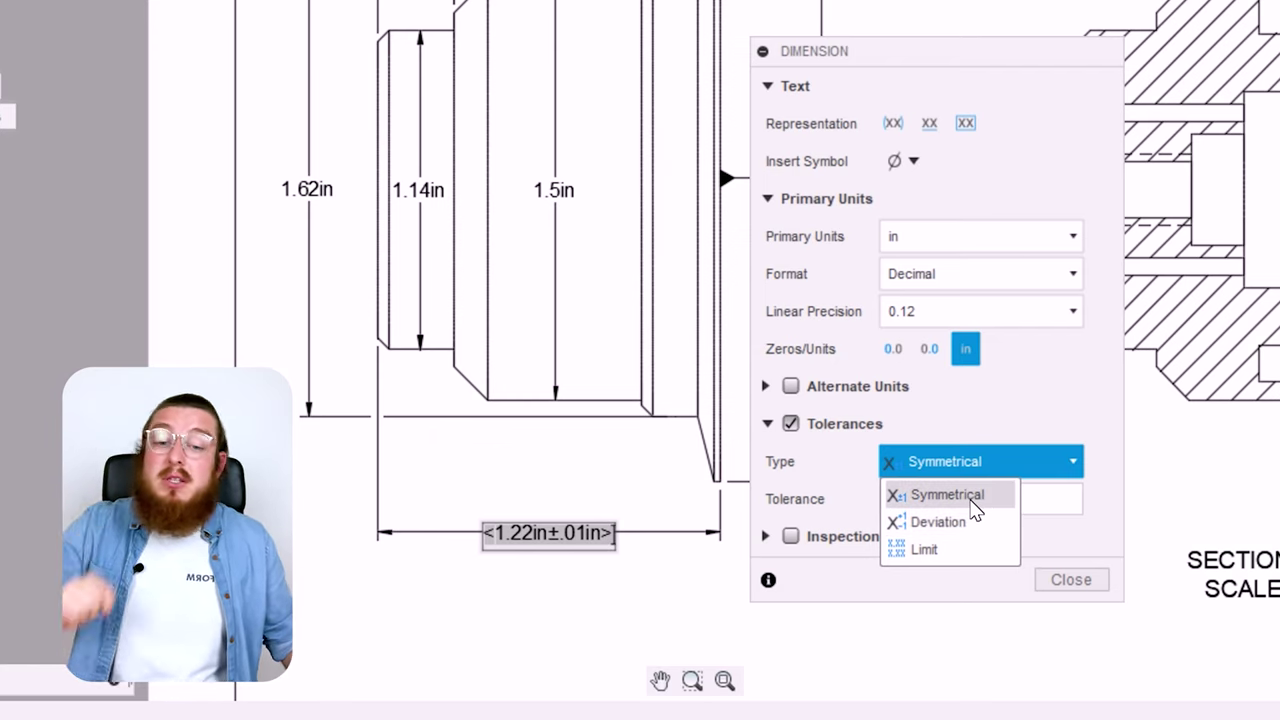
# - Give the 1.22in dimension a symmetrical tolerance of 0.005in
pyautogui.click(968, 495)
pyautogui.click(945, 503)
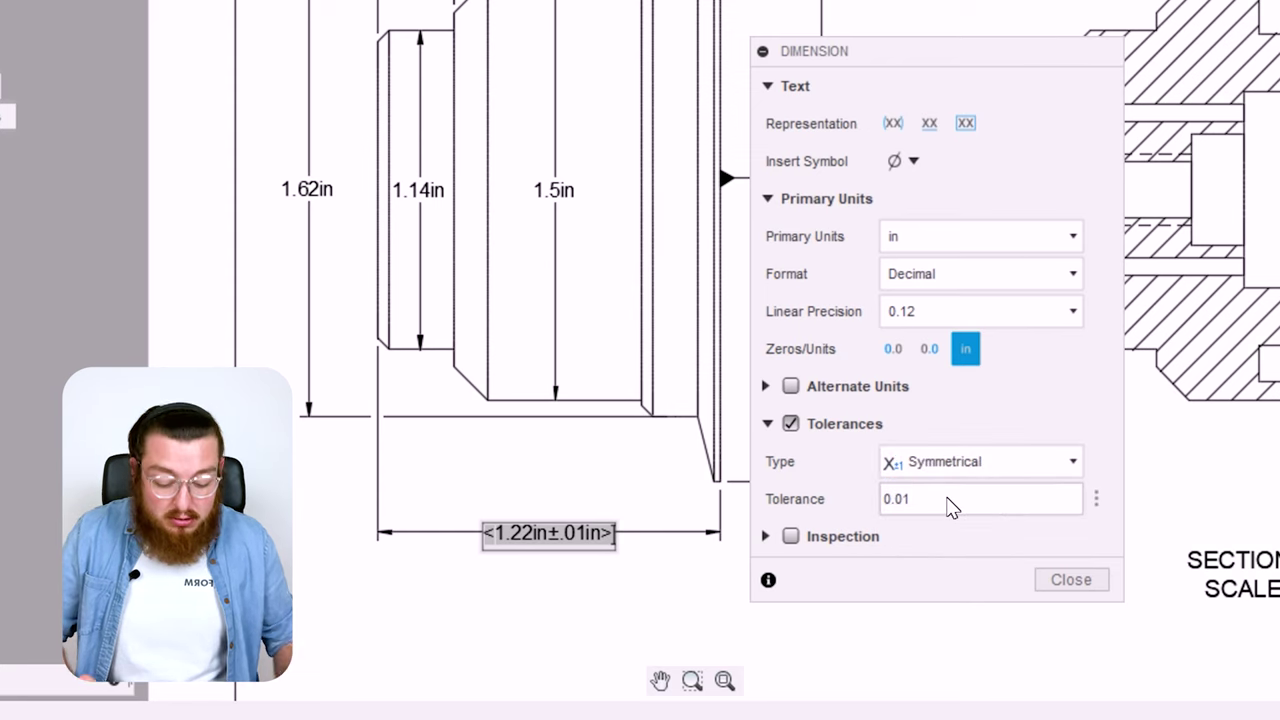
pyautogui.press('BackSpace')
pyautogui.write('05')
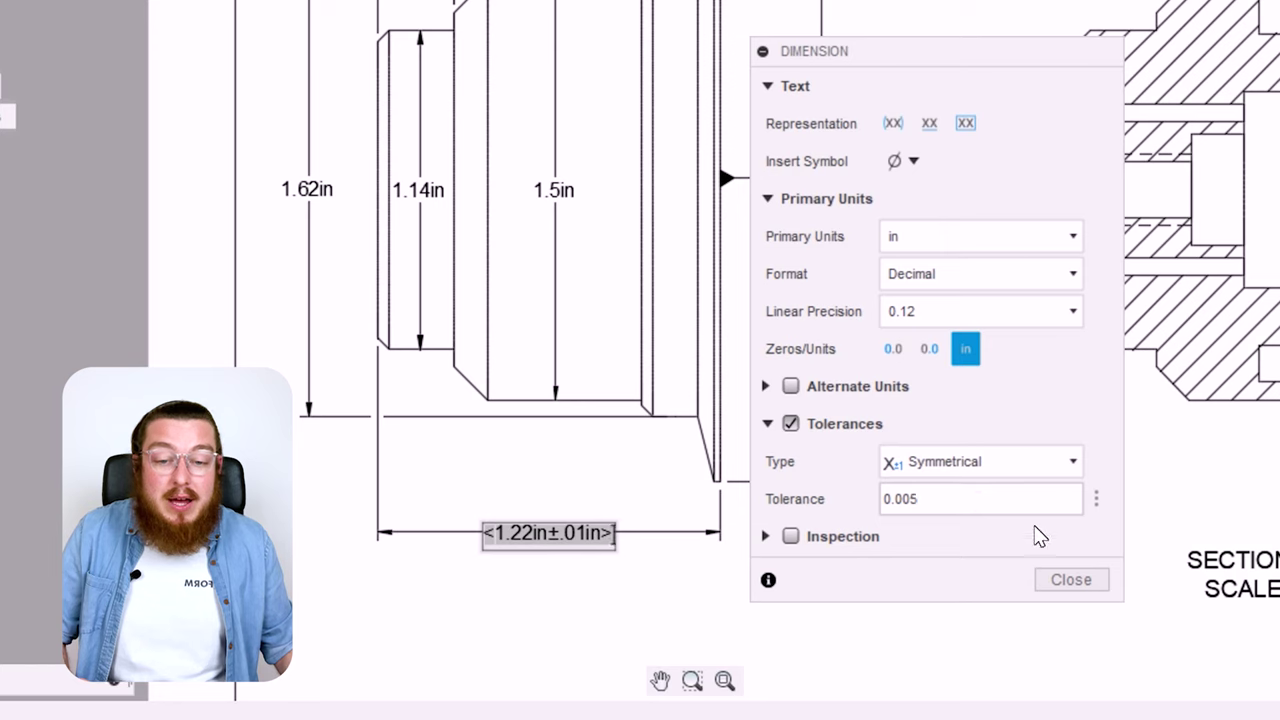
pyautogui.click(1076, 584)
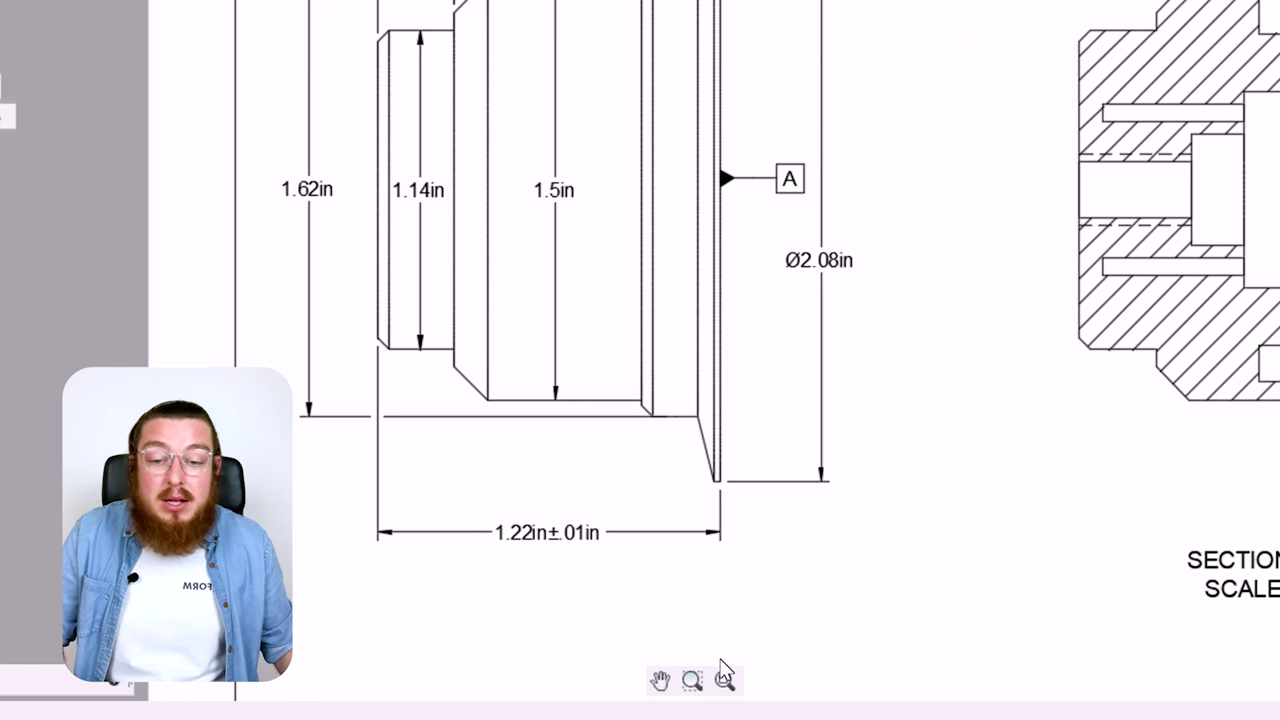
# - Set the 1.22in dimension's linear precision to 0.123 (three decimals)
pyautogui.doubleClick(603, 534)
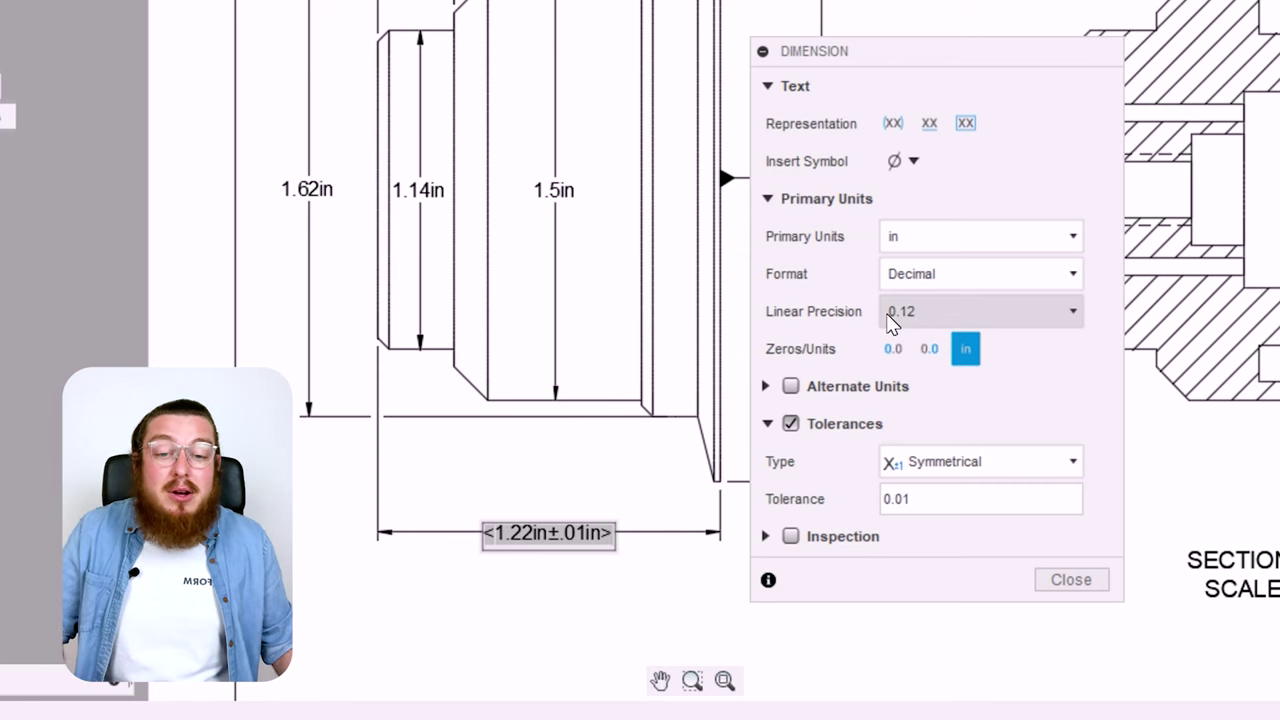
pyautogui.click(948, 318)
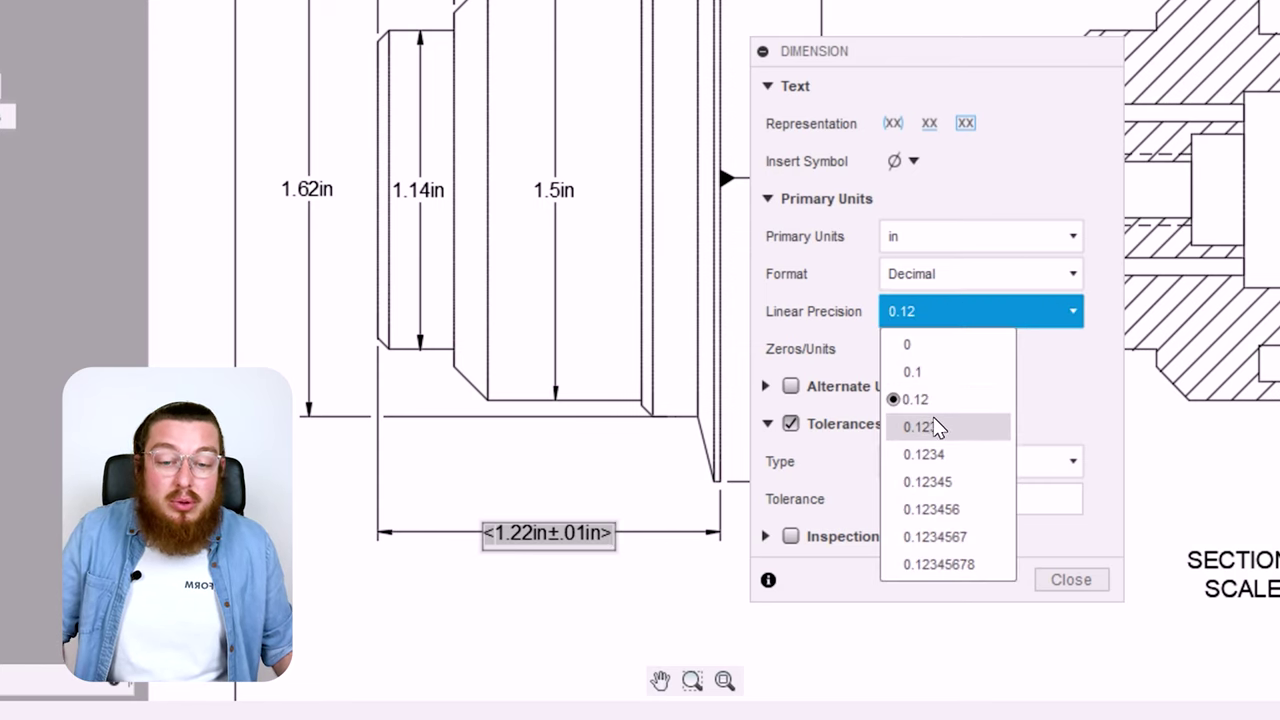
pyautogui.click(943, 427)
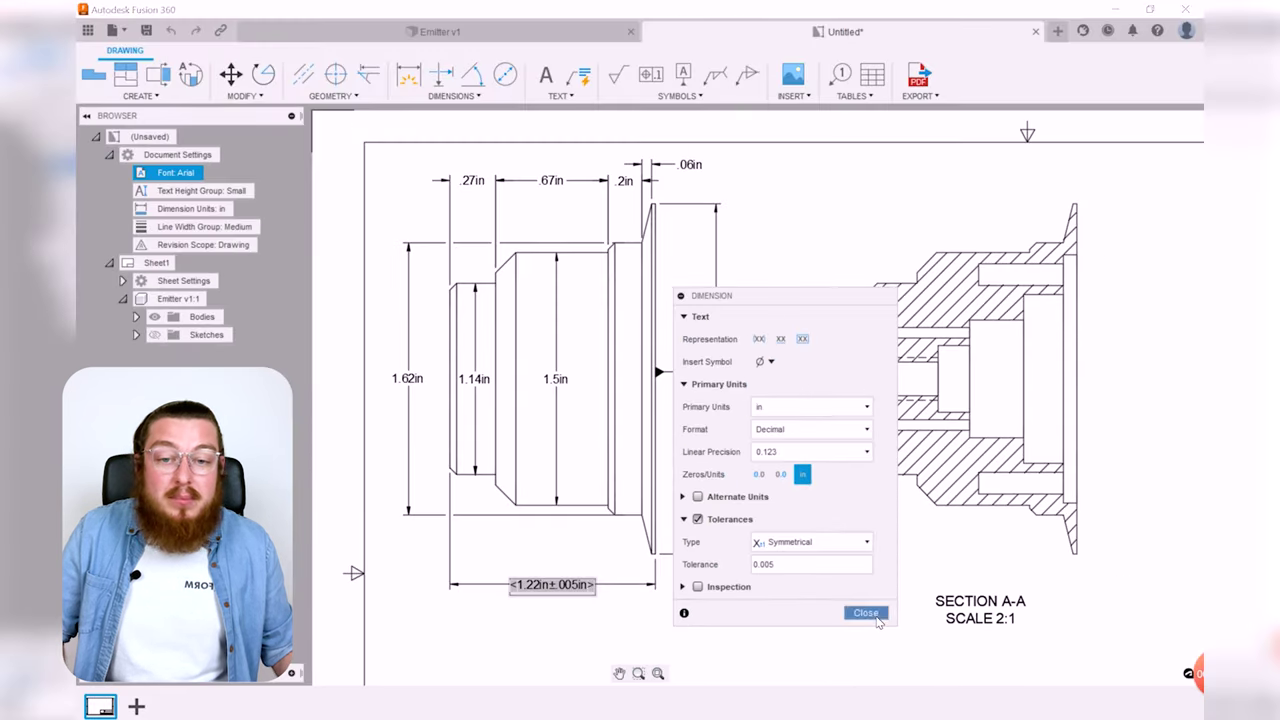
pyautogui.click(1065, 580)
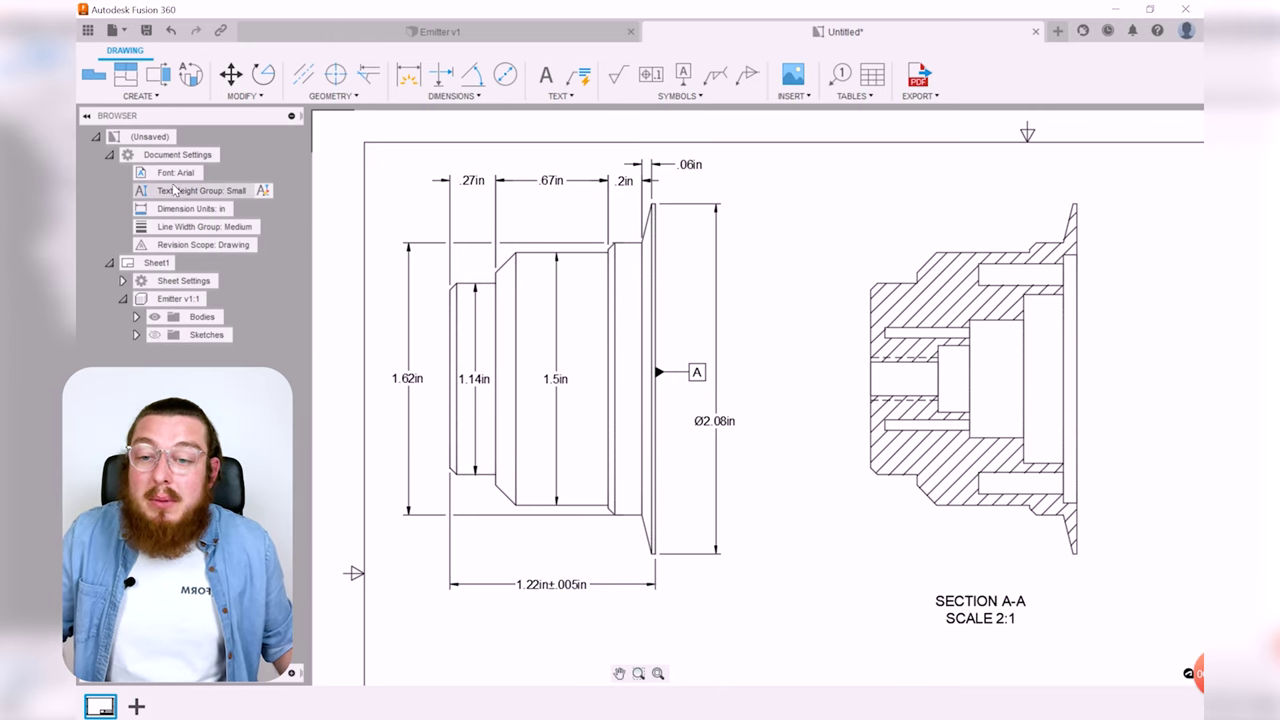
# - Change the document's linear dimension precision from 0.12 to 0.123
pyautogui.click(241, 209)
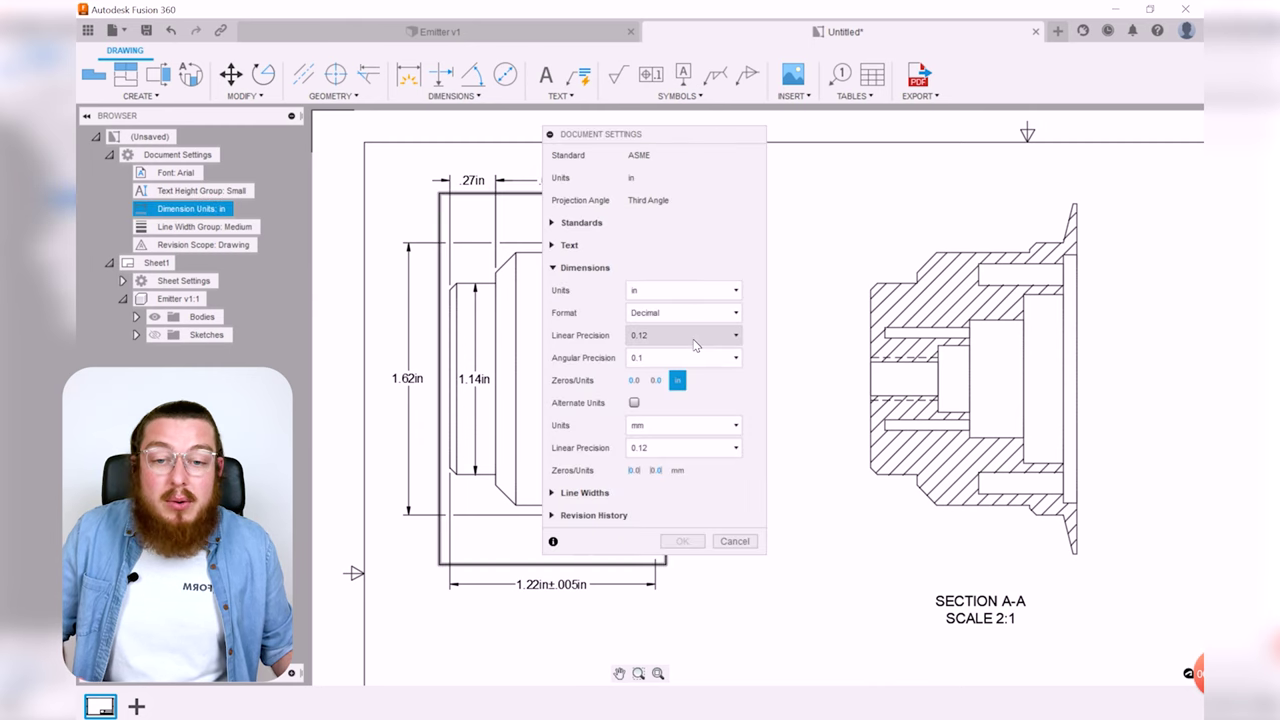
pyautogui.click(694, 338)
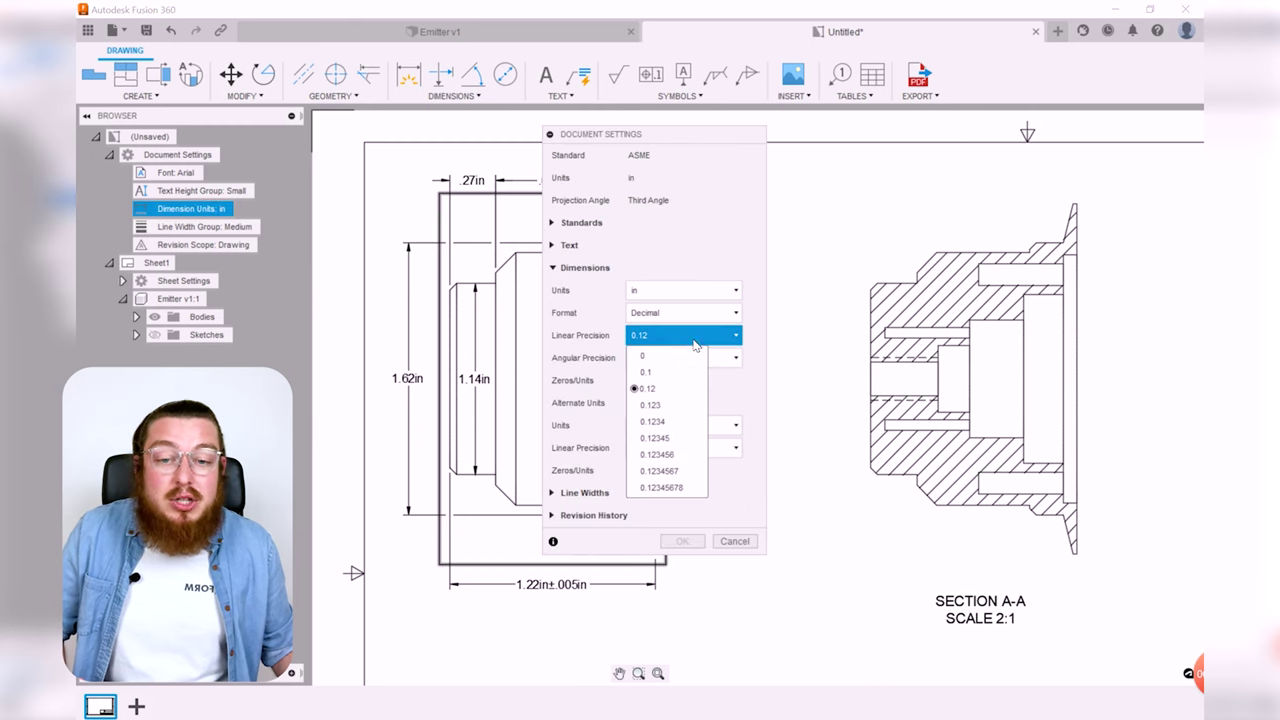
pyautogui.click(655, 405)
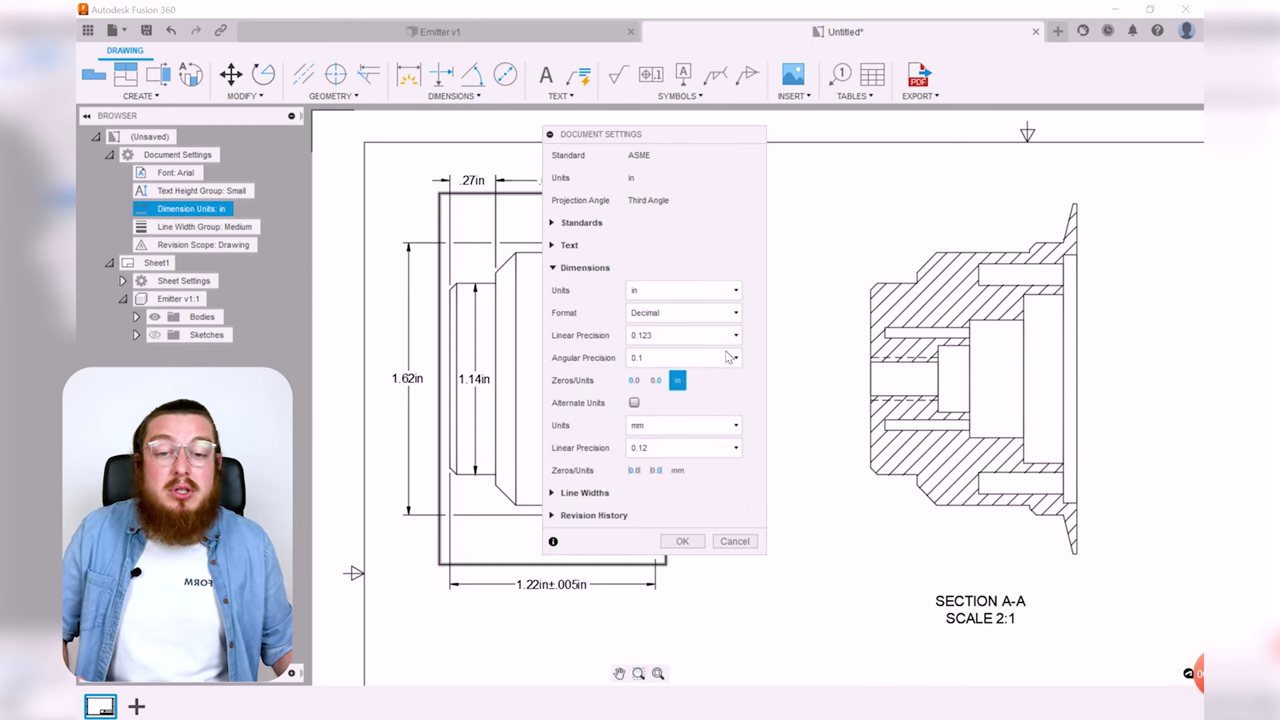
pyautogui.click(686, 543)
pyautogui.moveTo(800, 220); pyautogui.dragTo(849, 229, button='middle')
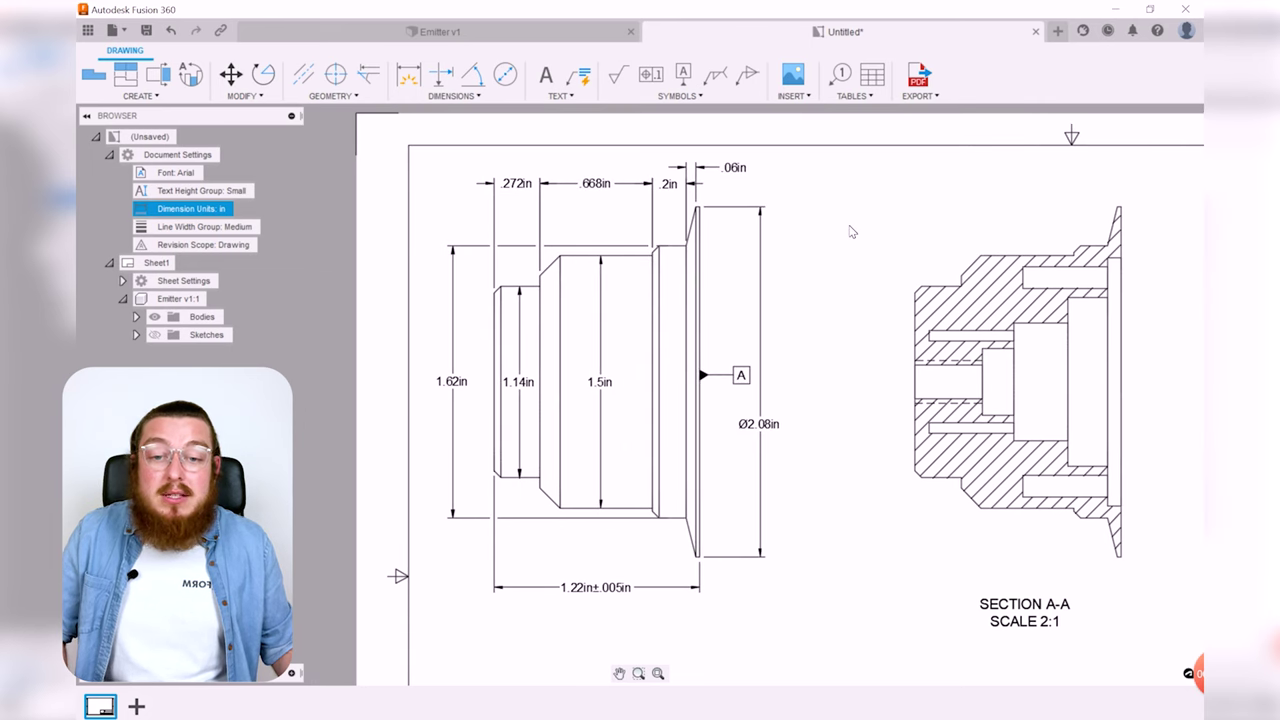
# - Zoom around to check the three-decimal values, then start the Dimension tool for Section A-A
pyautogui.scroll(5, 516, 175)
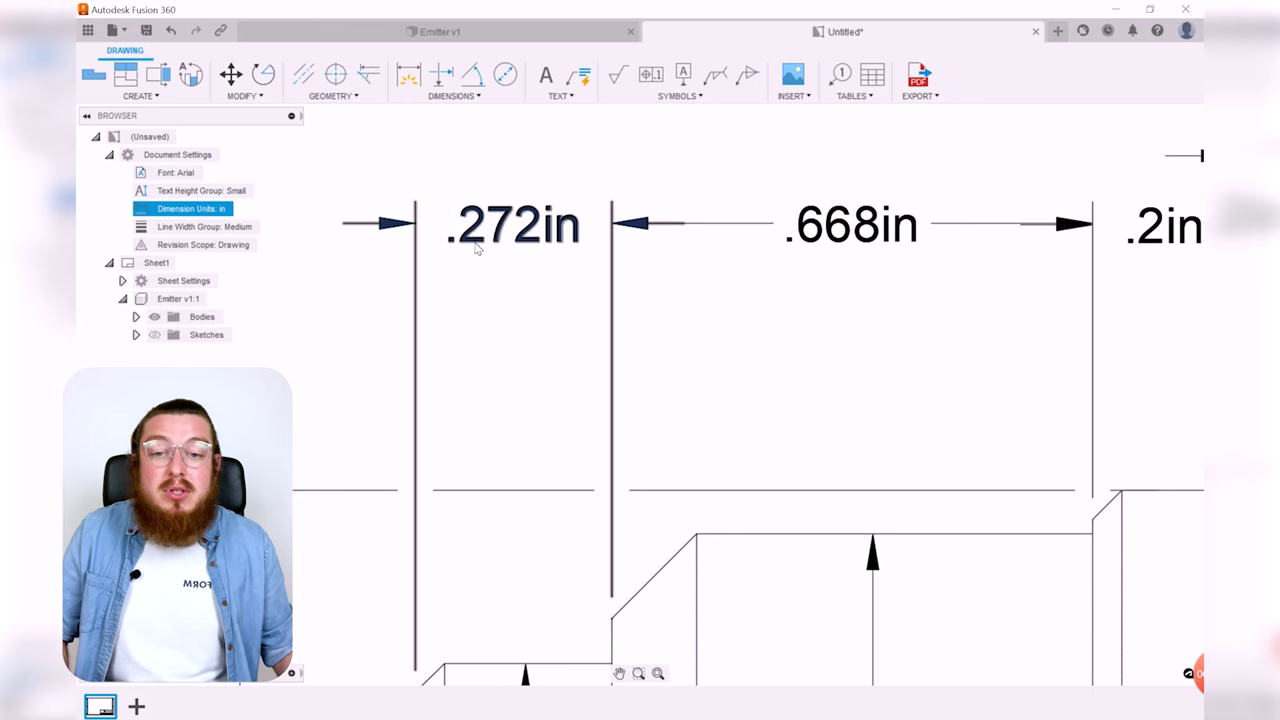
pyautogui.scroll(-6, 915, 310)
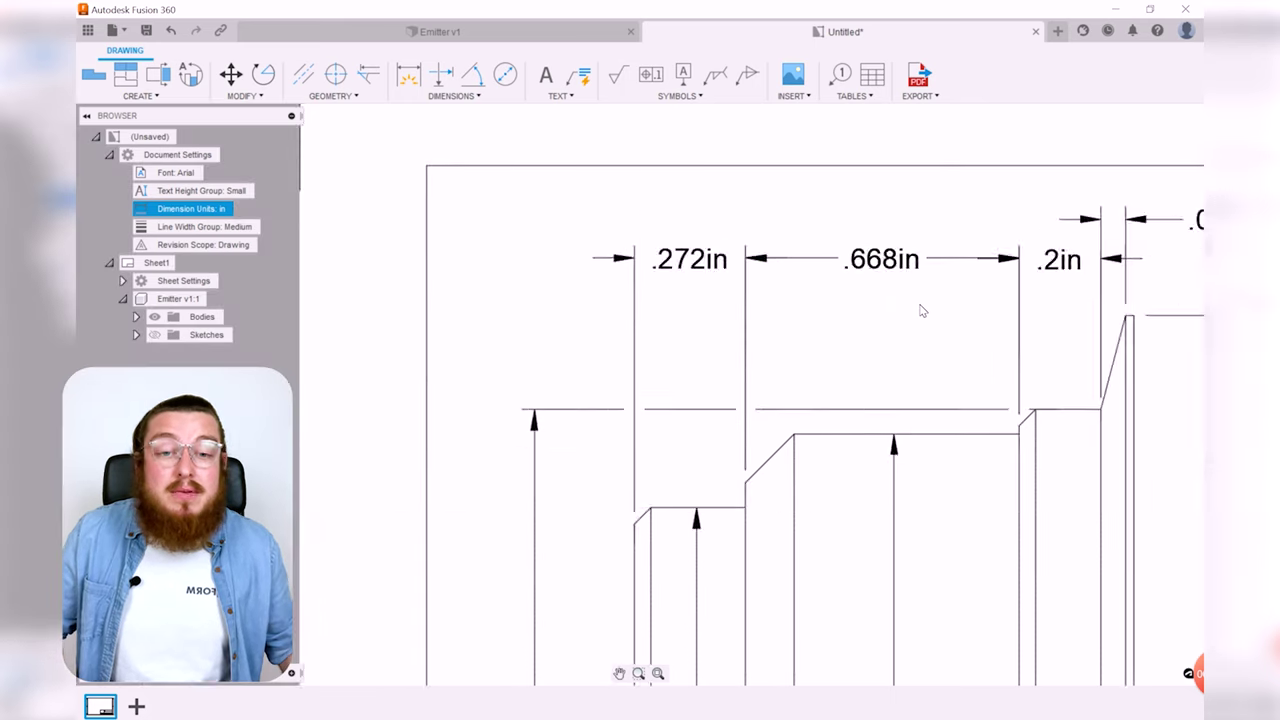
pyautogui.scroll(4, 870, 300)
pyautogui.scroll(3, 840, 280)
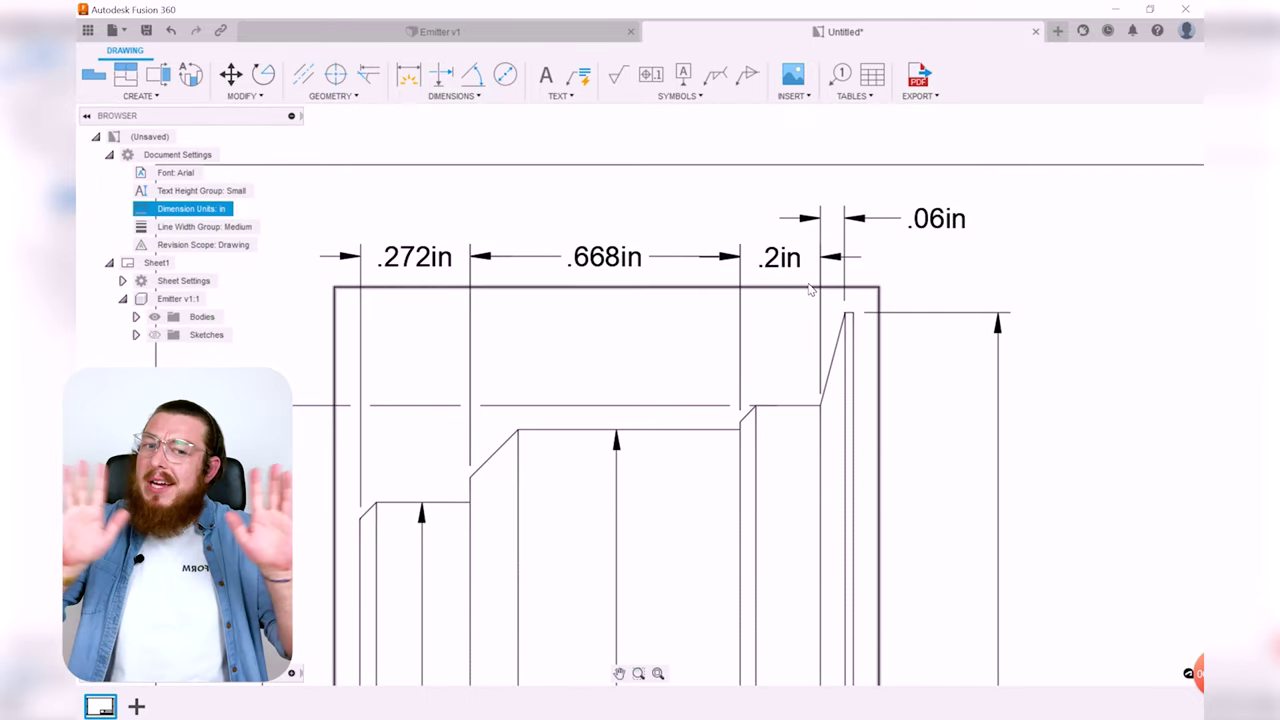
pyautogui.scroll(-6, 810, 289)
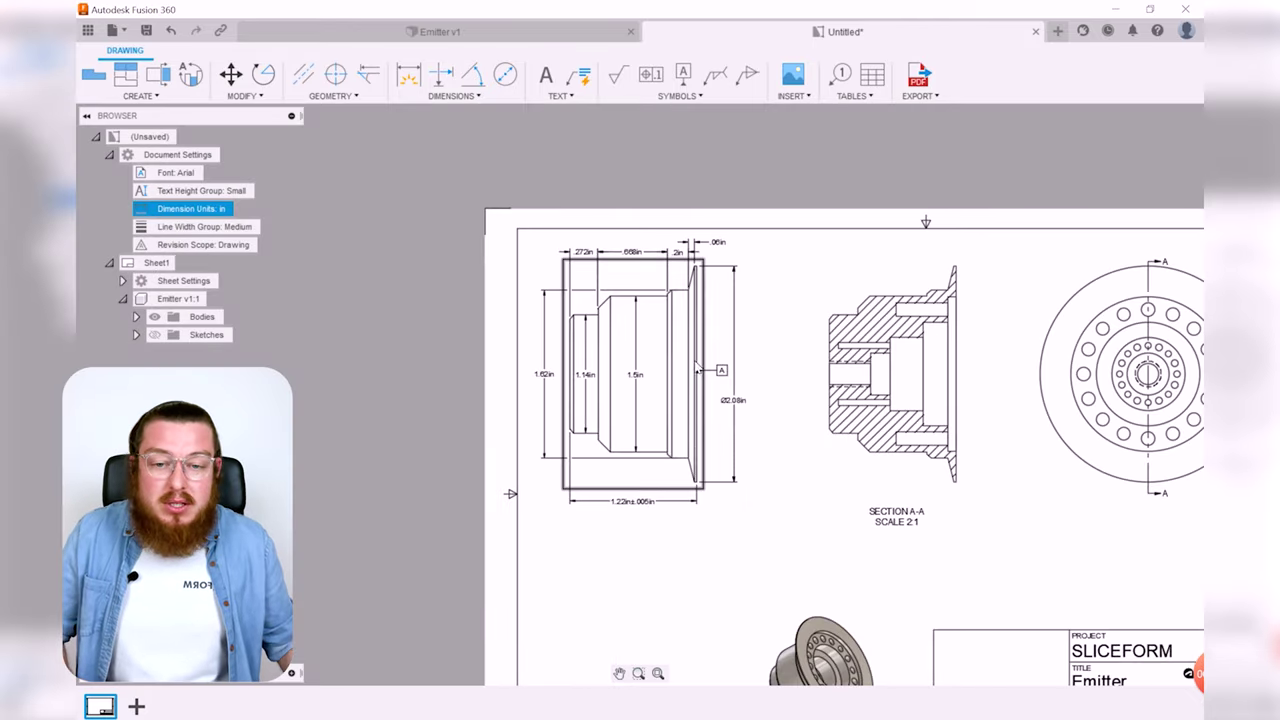
pyautogui.scroll(5, 623, 515)
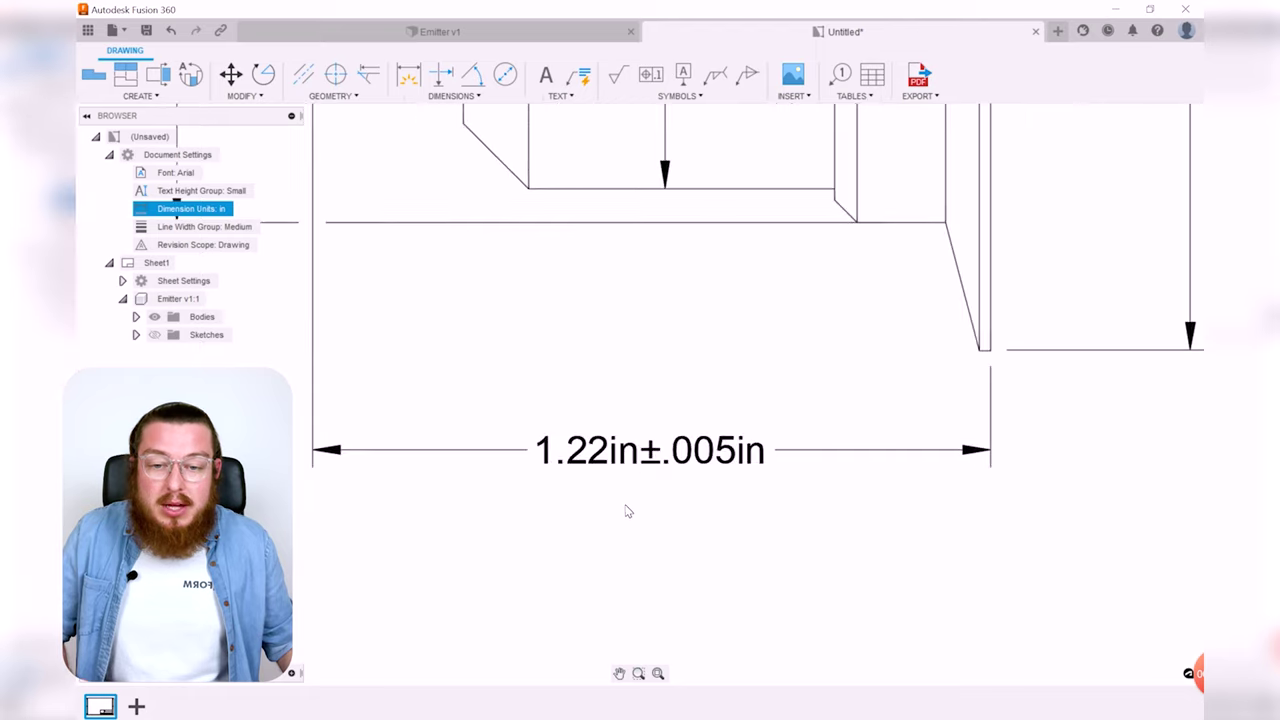
pyautogui.scroll(1, 651, 449)
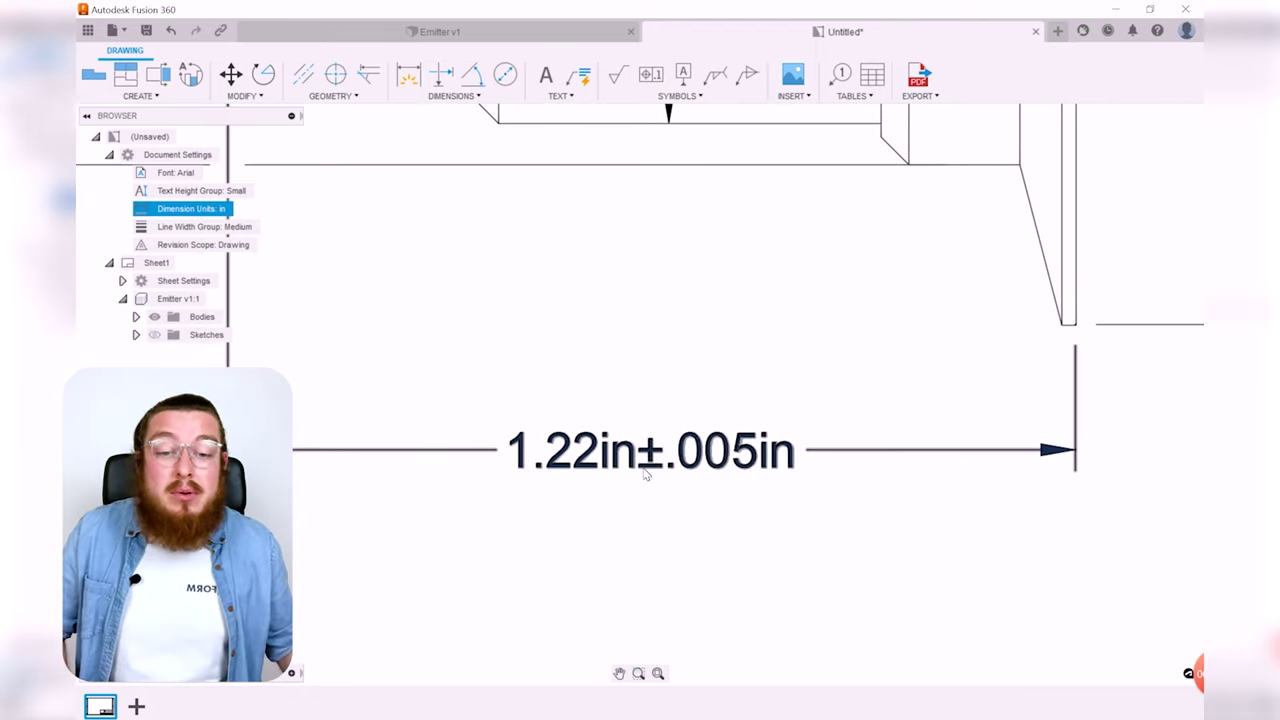
pyautogui.scroll(-5, 840, 500)
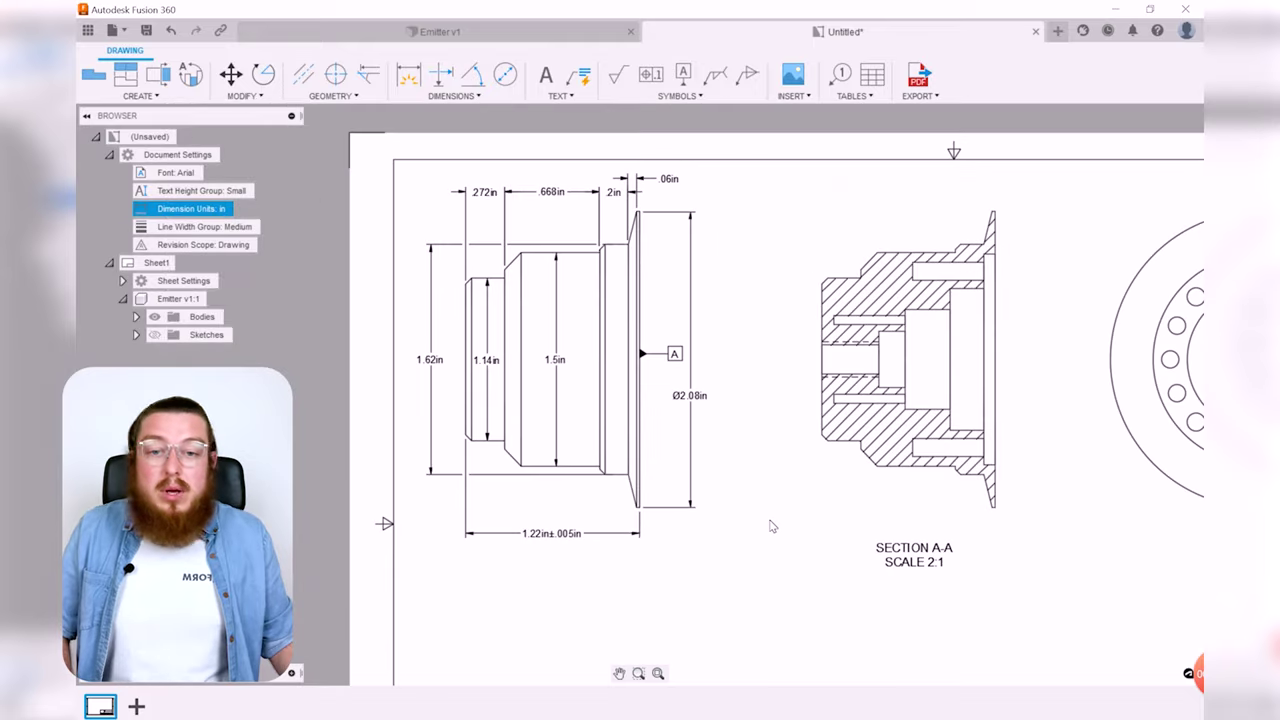
pyautogui.scroll(-6, 782, 533)
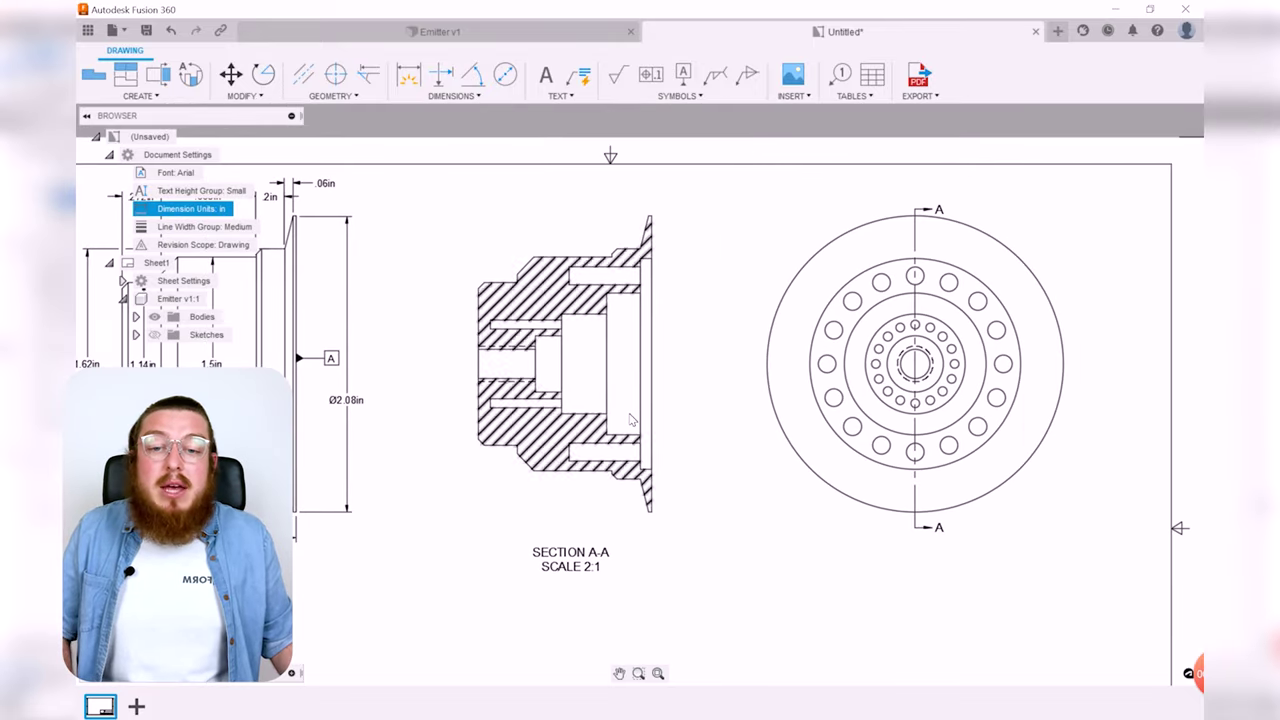
pyautogui.scroll(5, 632, 418)
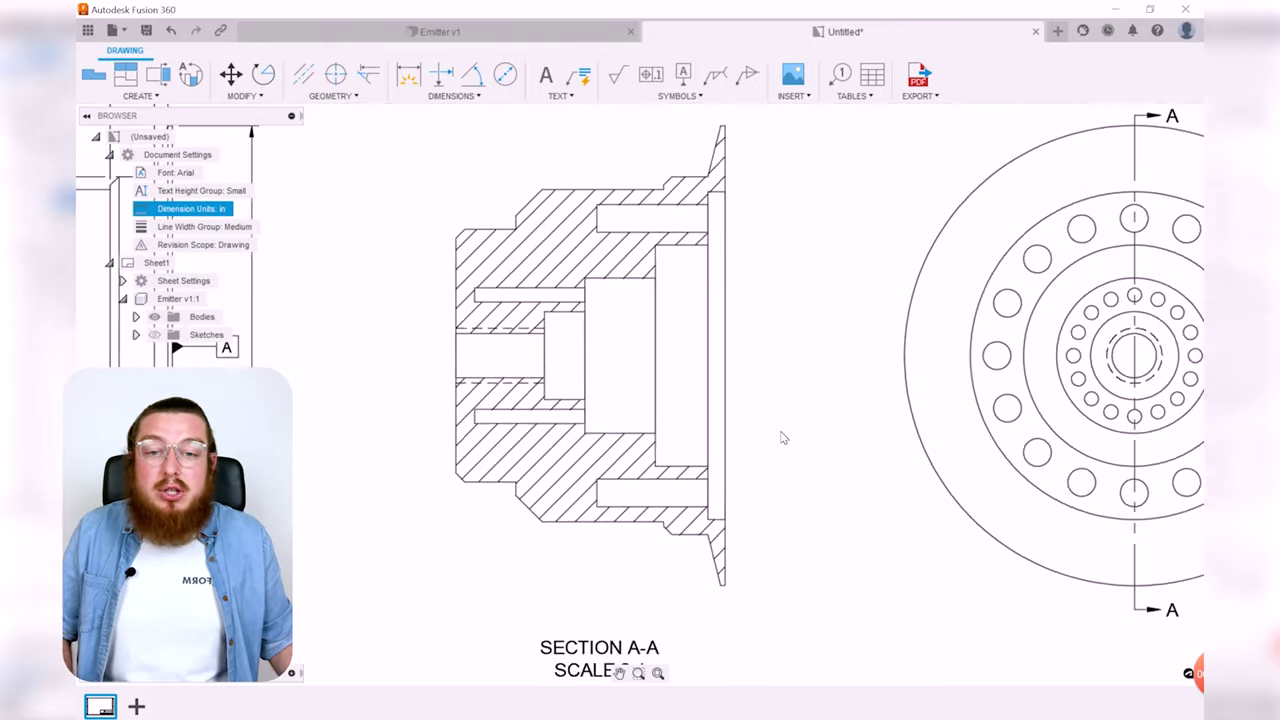
pyautogui.click(409, 74)
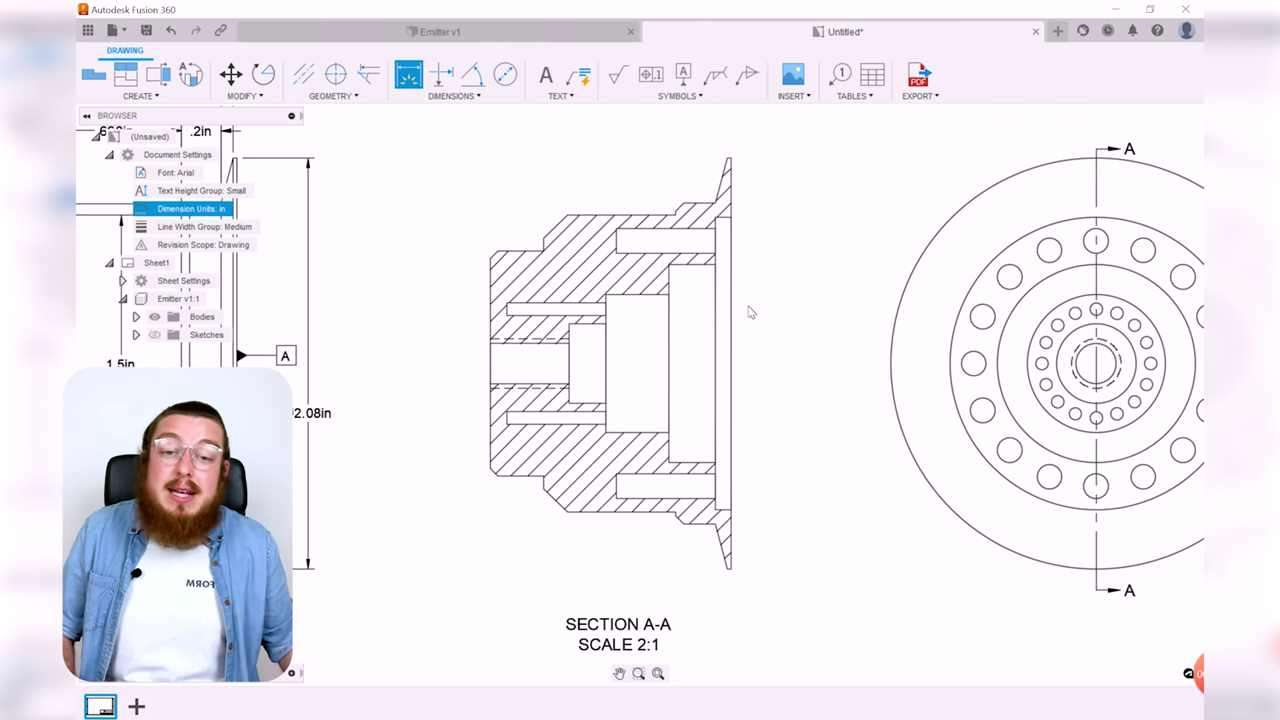
# - Dimension the .08in flange thickness on Section A-A and reposition it
pyautogui.scroll(3, 757, 366)
pyautogui.click(718, 368)
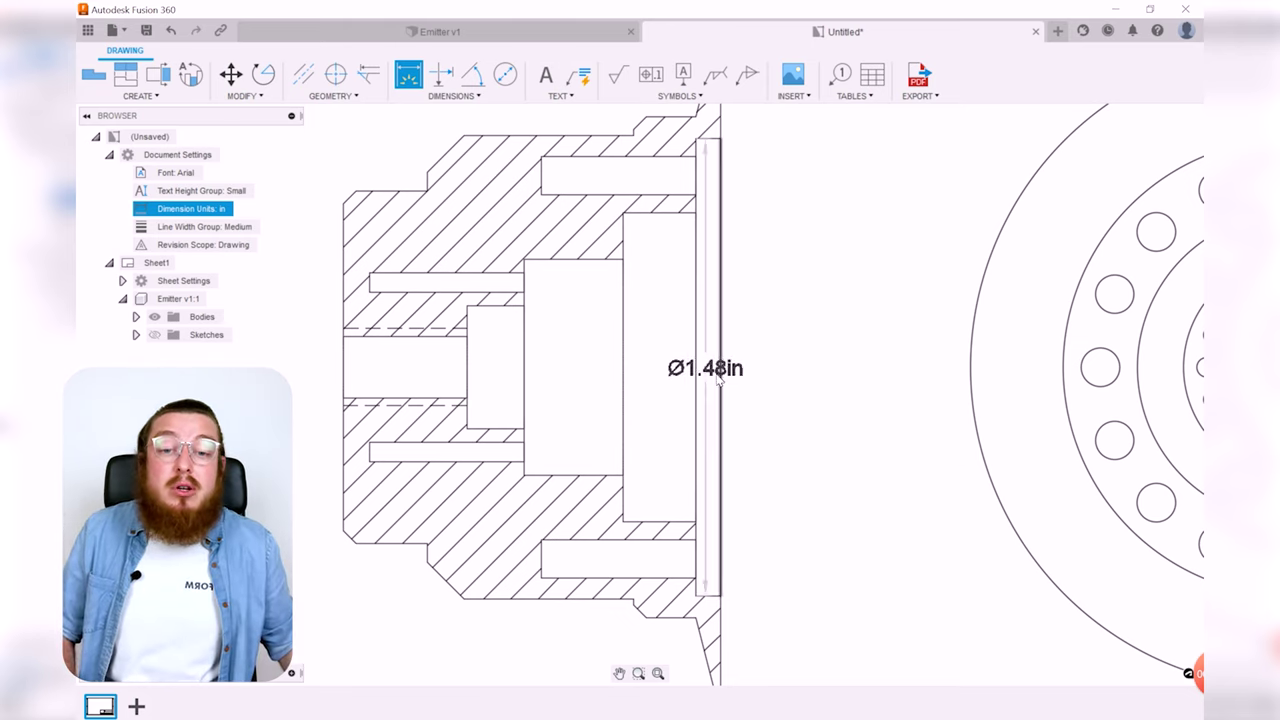
pyautogui.moveTo(752, 405); pyautogui.dragTo(697, 409, button='middle')
pyautogui.click(667, 425)
pyautogui.click(642, 429)
pyautogui.click(725, 358)
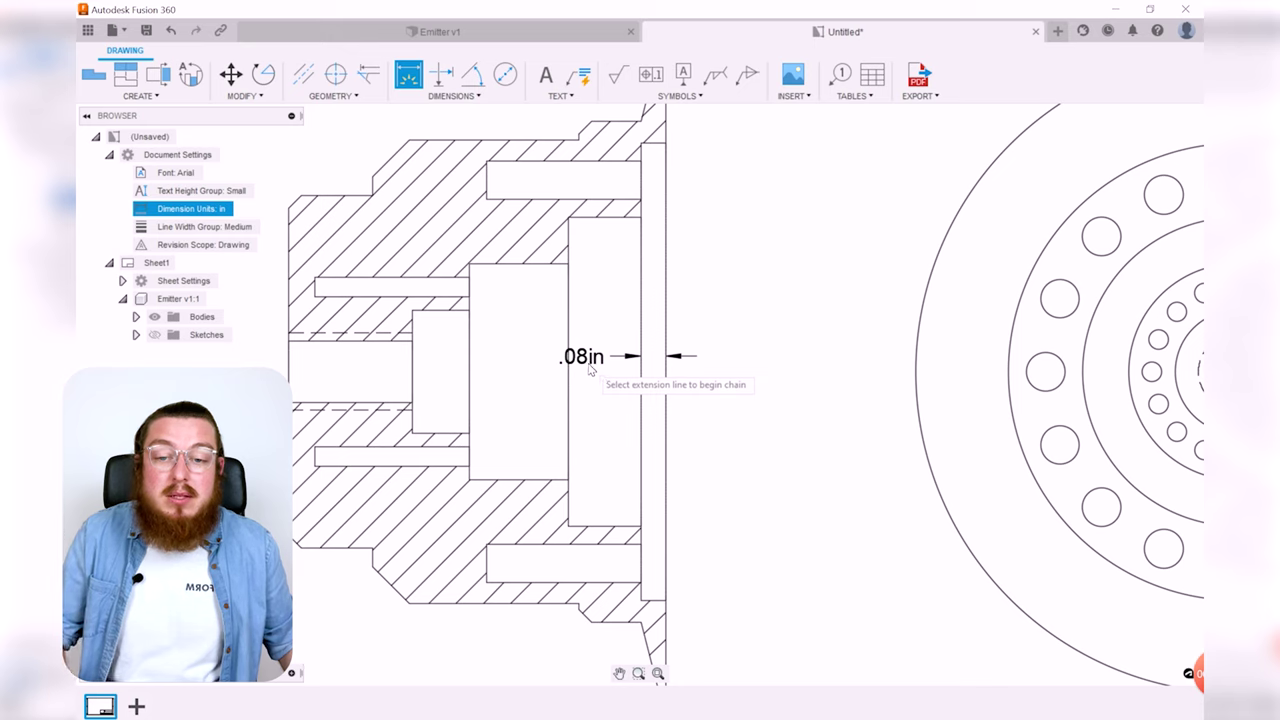
pyautogui.press('Escape')
pyautogui.moveTo(592, 360); pyautogui.dragTo(722, 358)
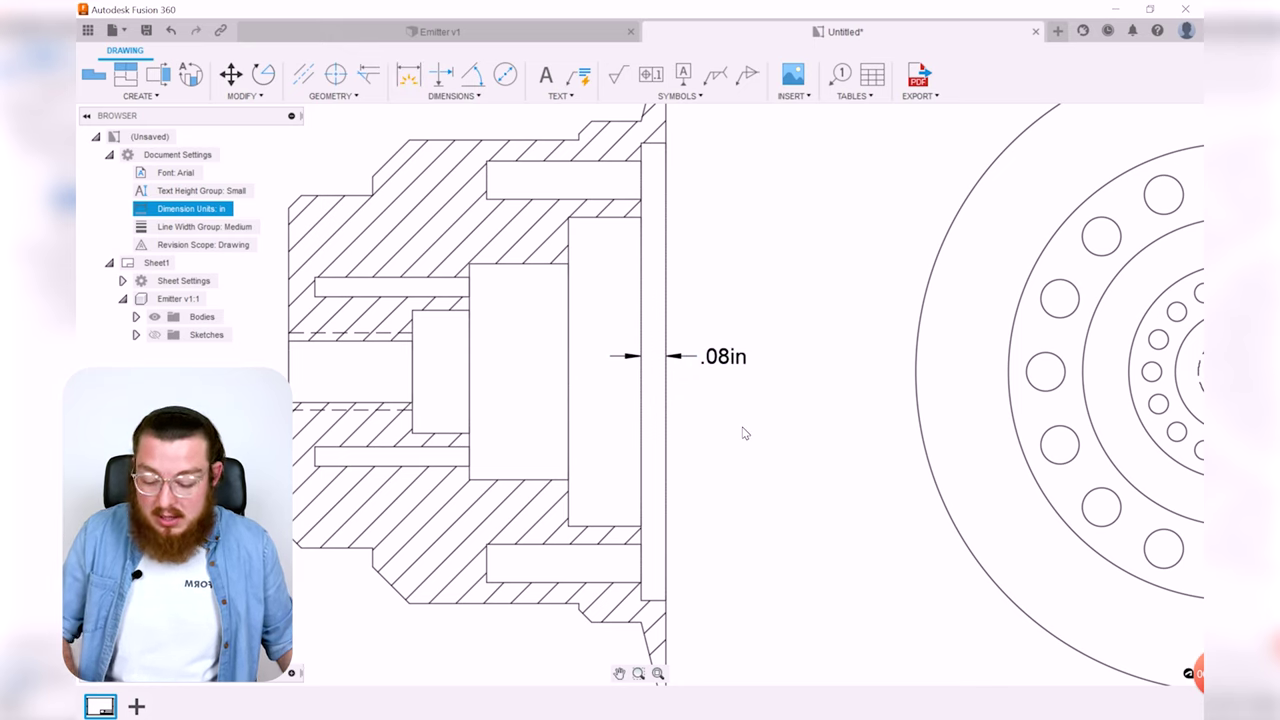
# - Add the .315in recess depth and .635in bore step dimensions, placed to the right
pyautogui.press('d')
pyautogui.click(650, 390)
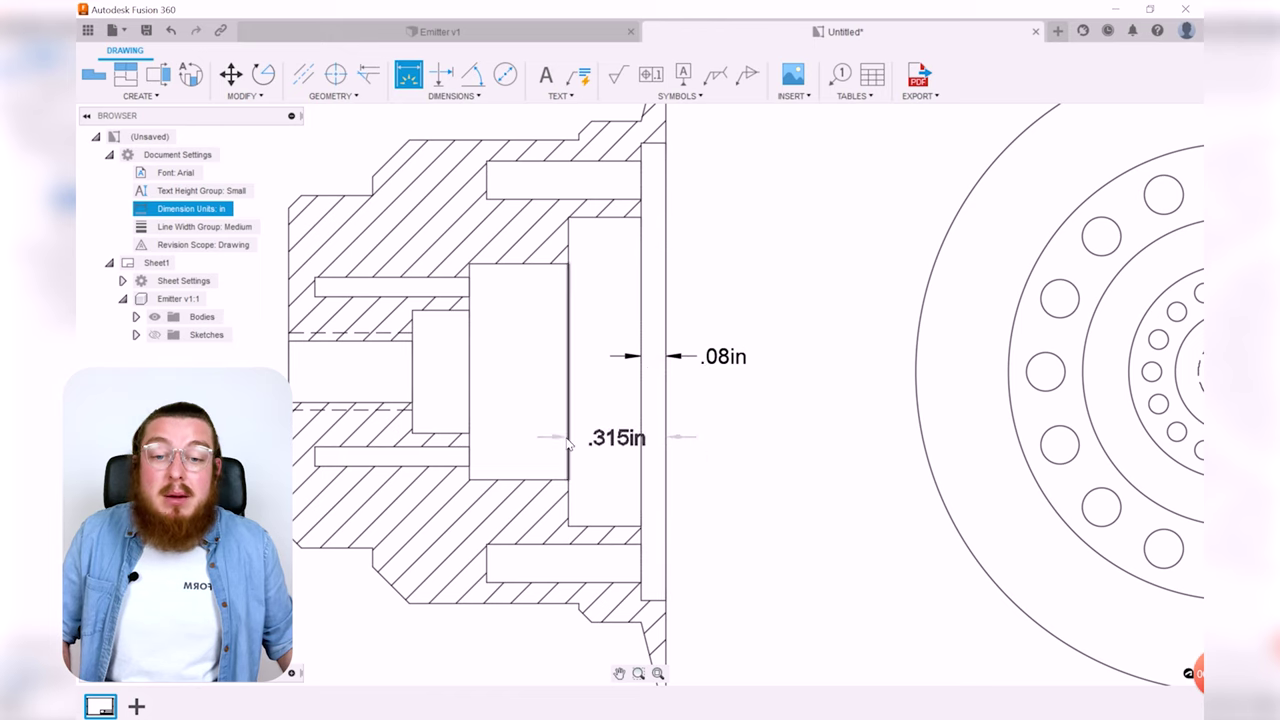
pyautogui.click(620, 437)
pyautogui.press('Escape')
pyautogui.moveTo(625, 440); pyautogui.dragTo(714, 436)
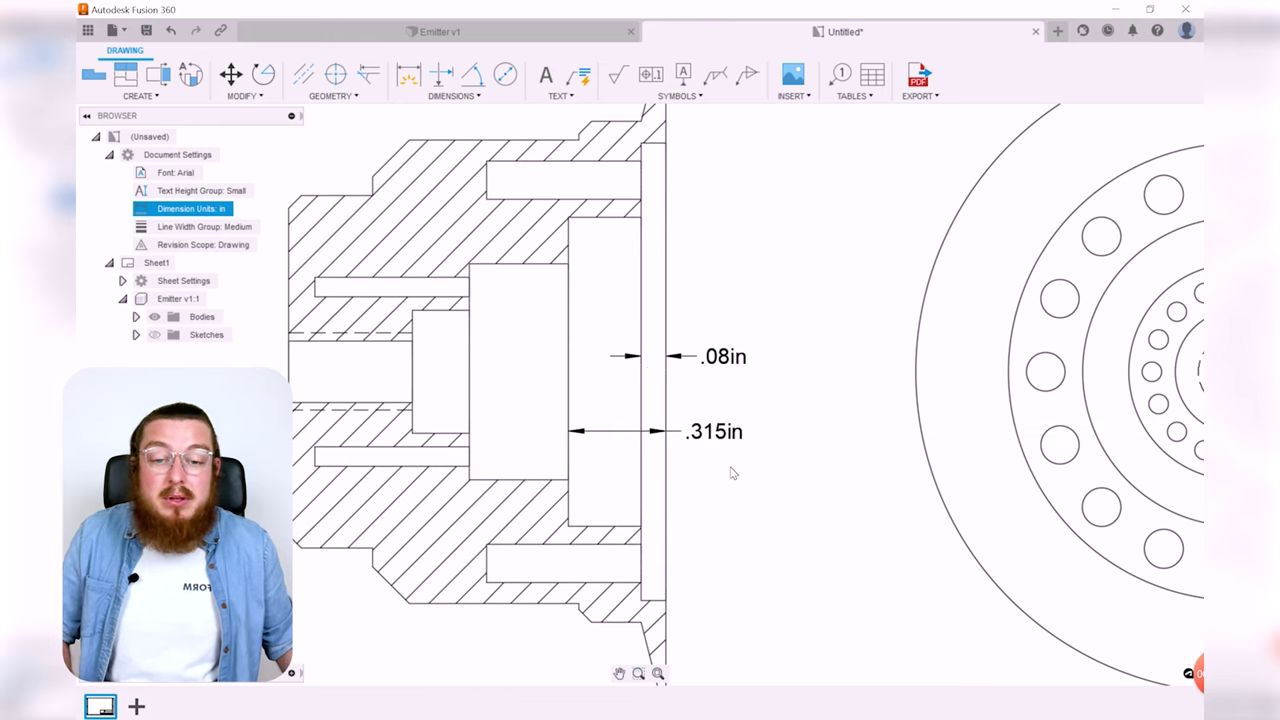
pyautogui.press('d')
pyautogui.click(662, 478)
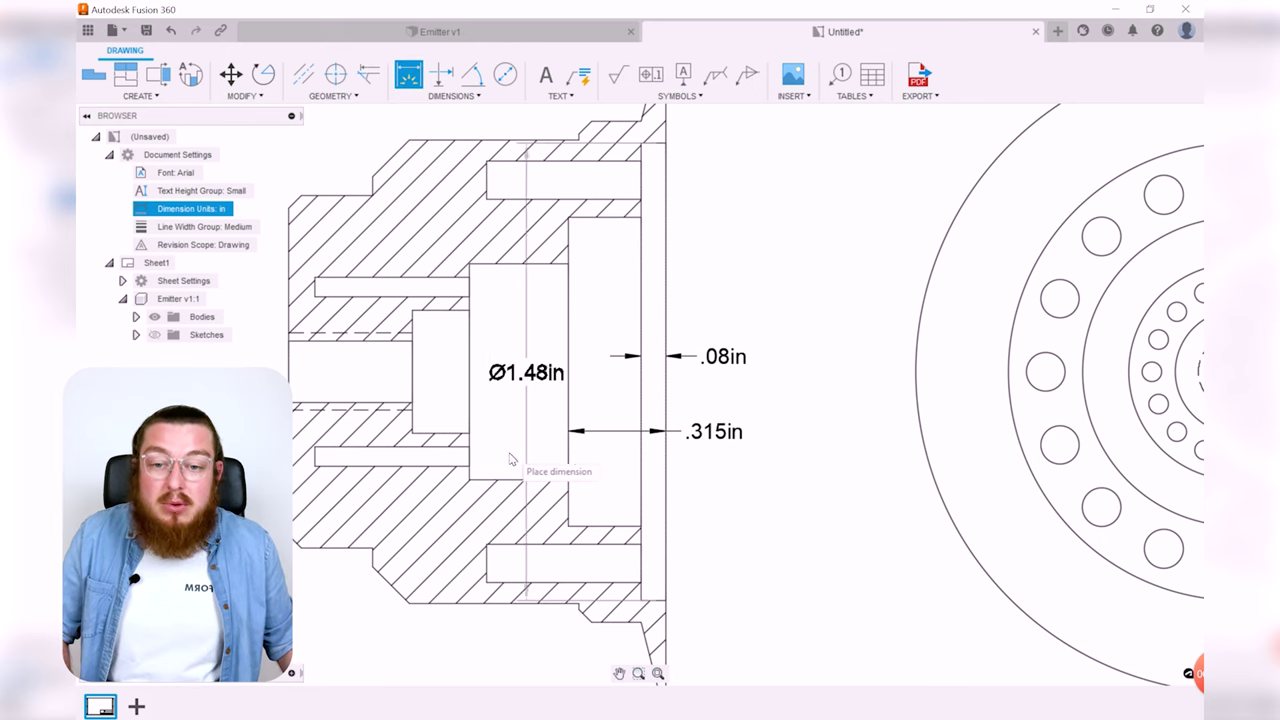
pyautogui.click(471, 447)
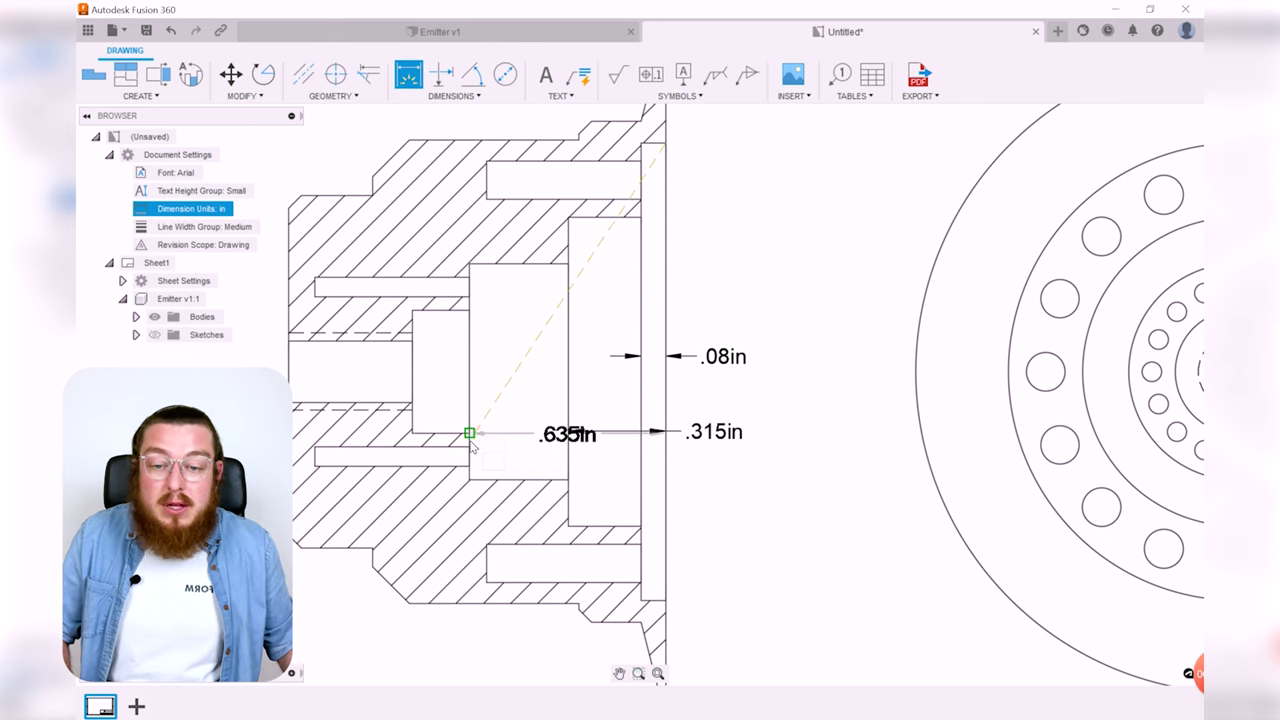
pyautogui.click(562, 475)
pyautogui.press('Escape')
pyautogui.moveTo(566, 458); pyautogui.dragTo(711, 472)
# - Stack the .08in, .315in and .635in dimensions neatly above one another
pyautogui.moveTo(719, 369); pyautogui.dragTo(720, 295)
pyautogui.moveTo(718, 436); pyautogui.dragTo(718, 330)
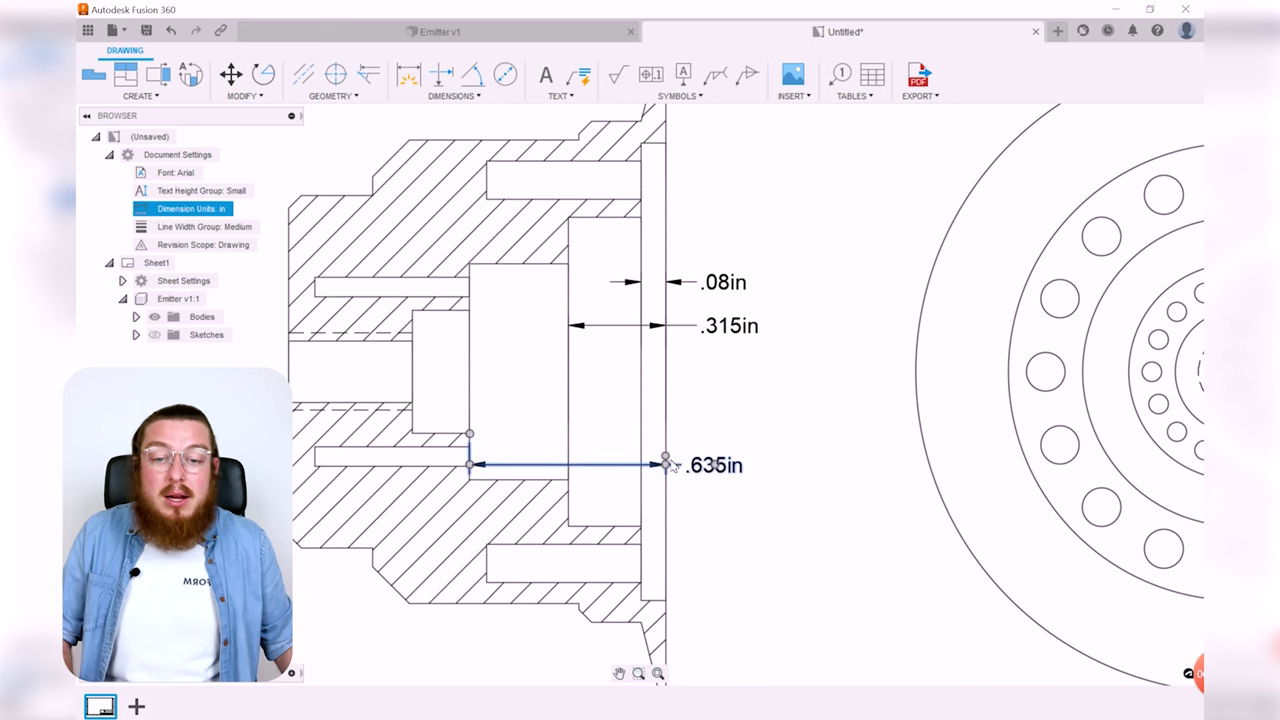
pyautogui.moveTo(711, 466); pyautogui.dragTo(714, 361)
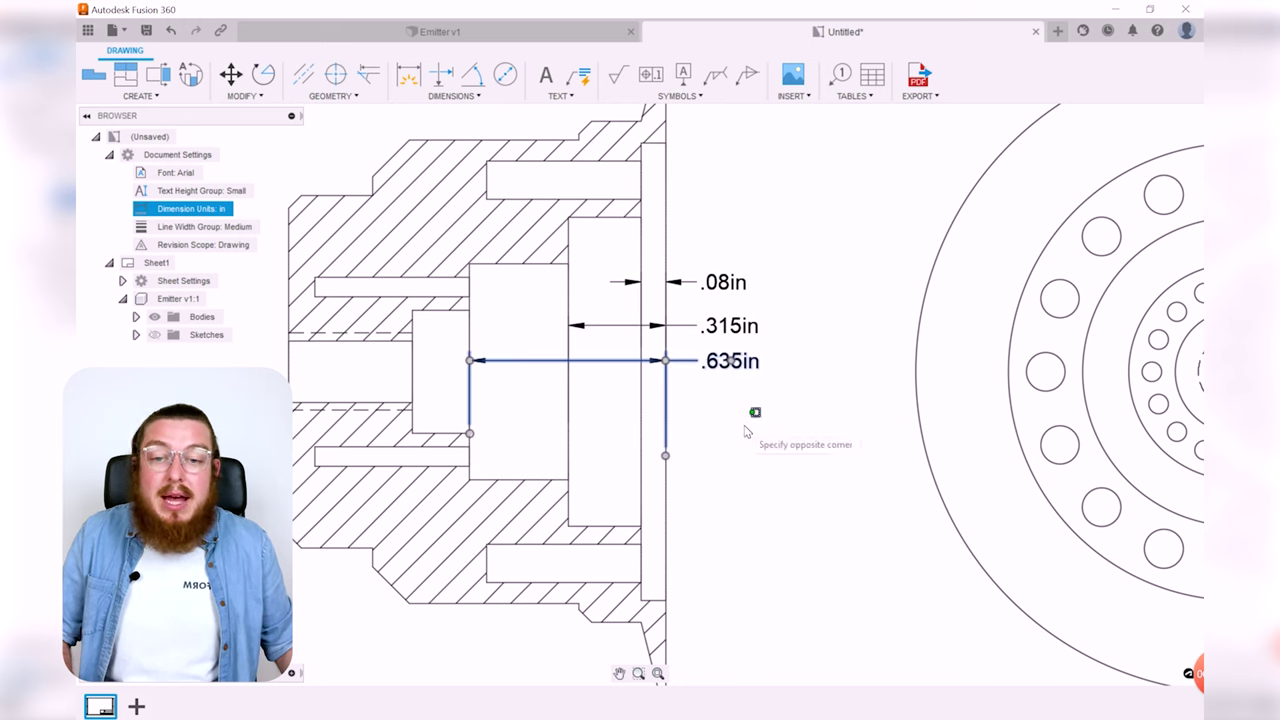
pyautogui.scroll(-2, 720, 490)
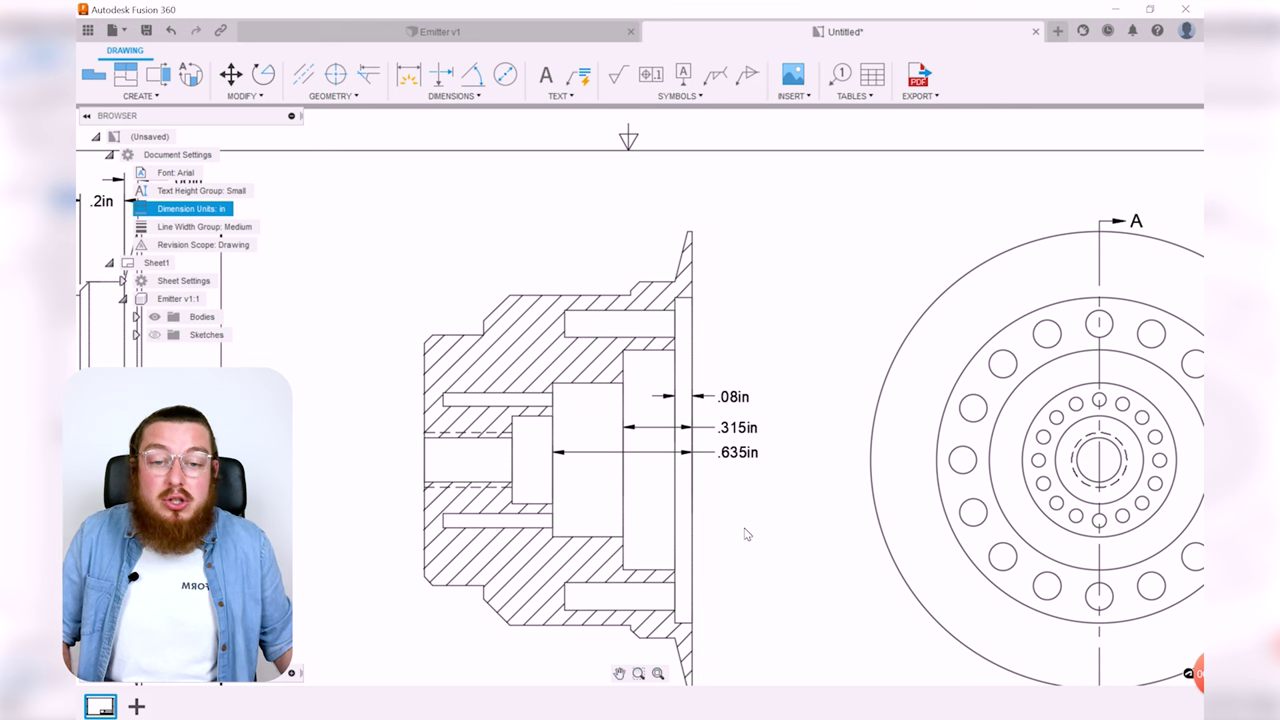
pyautogui.scroll(3, 740, 515)
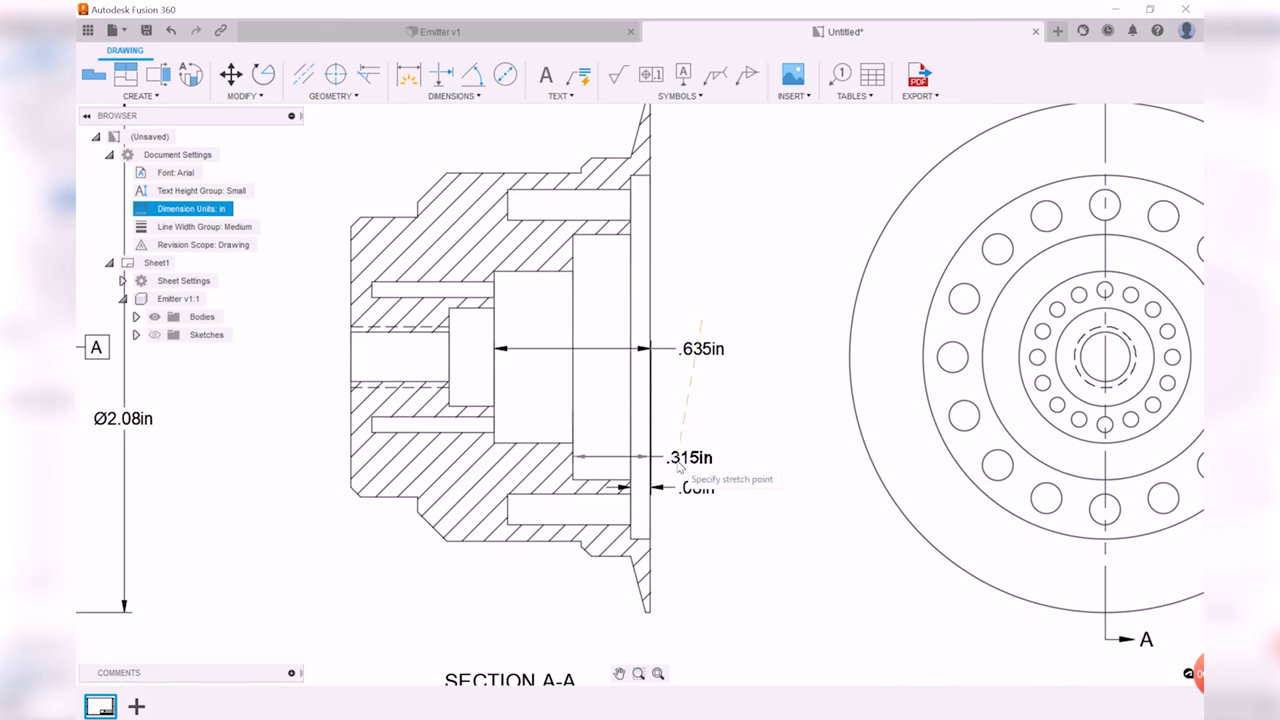
# - Dimension the .82in section depth and the .5in lengths across the top
pyautogui.click(694, 486)
pyautogui.click(553, 396)
pyautogui.click(705, 396)
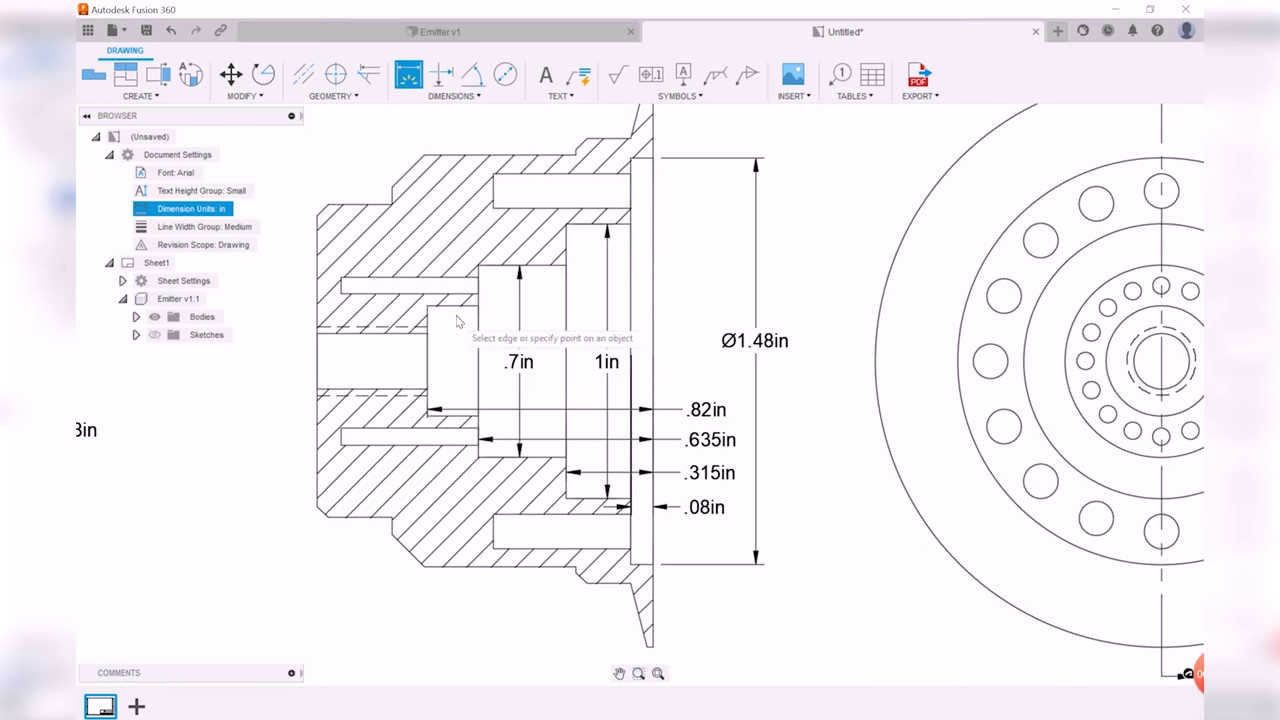
pyautogui.click(571, 206)
pyautogui.click(606, 137)
pyautogui.click(620, 675)
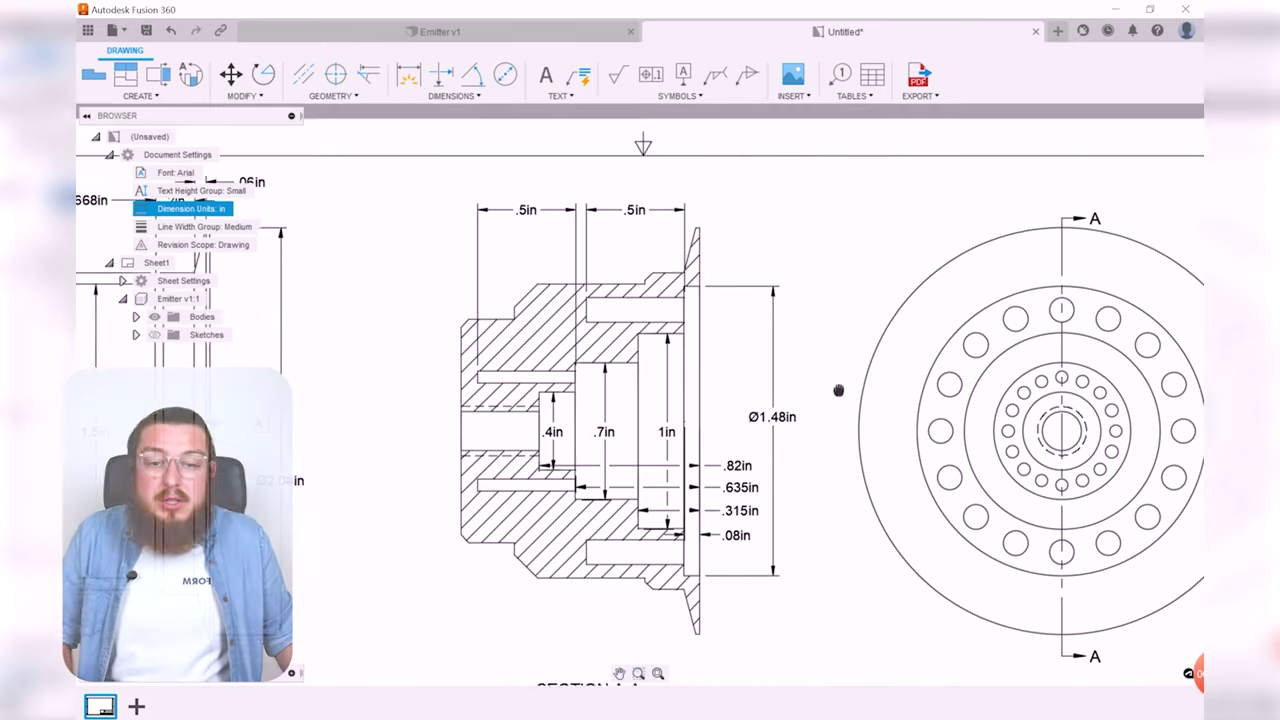
# - Pan the drawing across to bring the round front view into the centre
pyautogui.scroll(-1, 574, 507)
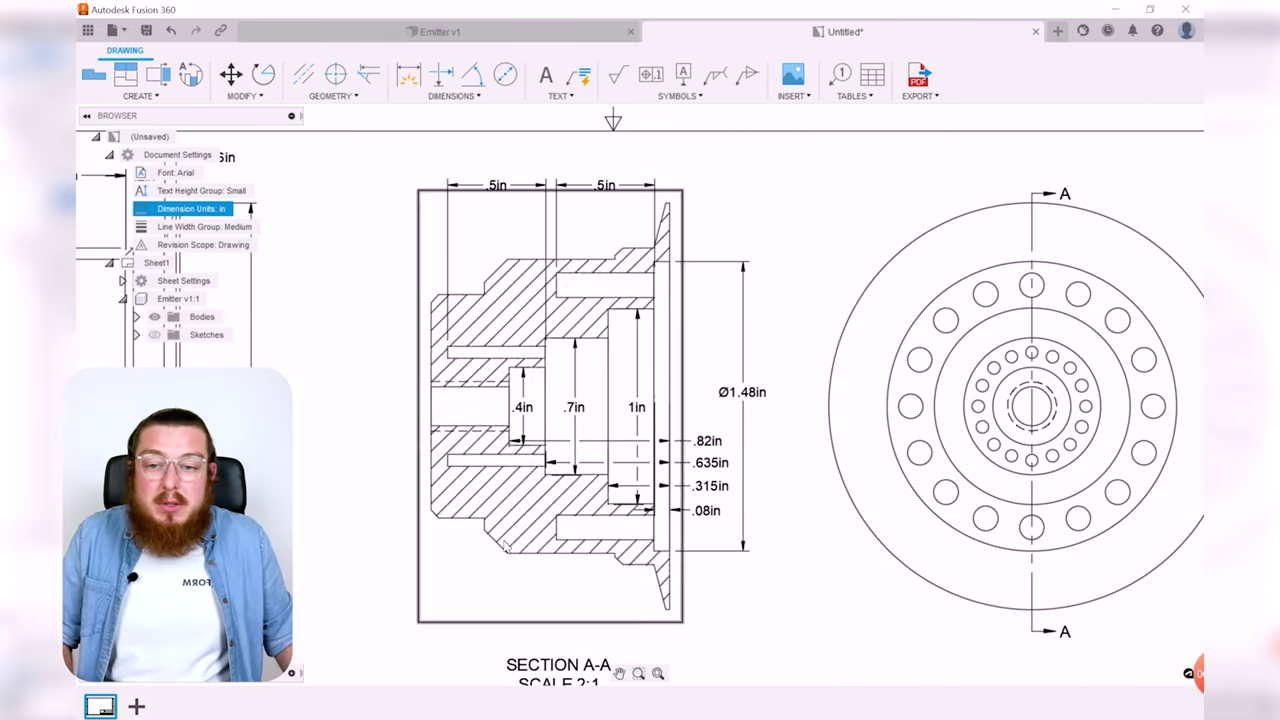
pyautogui.scroll(2, 700, 480)
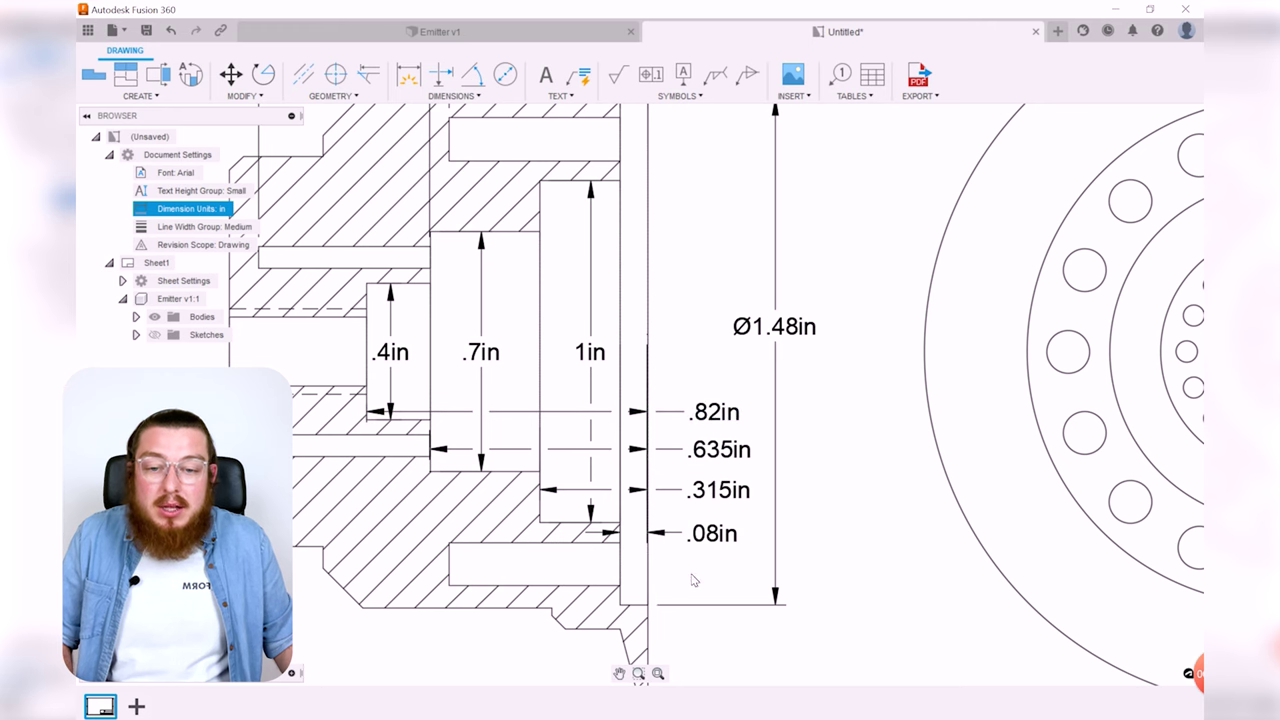
pyautogui.moveTo(595, 363); pyautogui.dragTo(636, 378, button='middle')
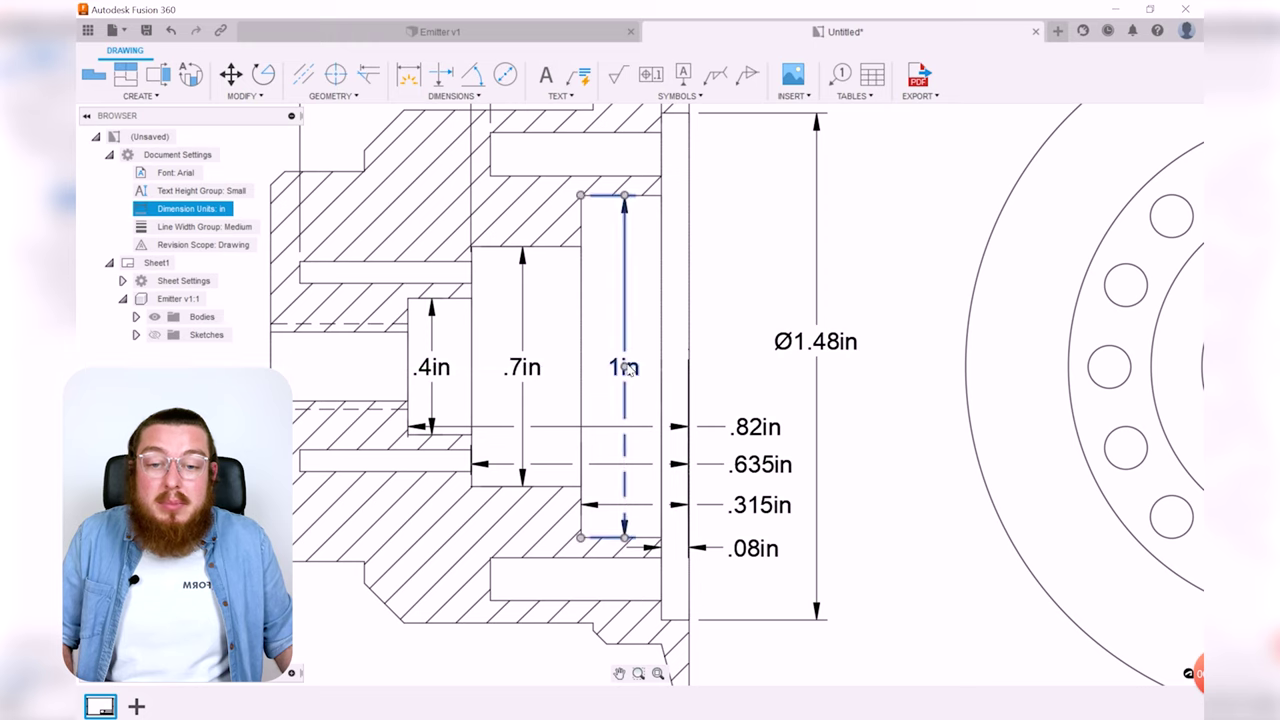
pyautogui.scroll(-2, 848, 300)
pyautogui.scroll(-1, 670, 440)
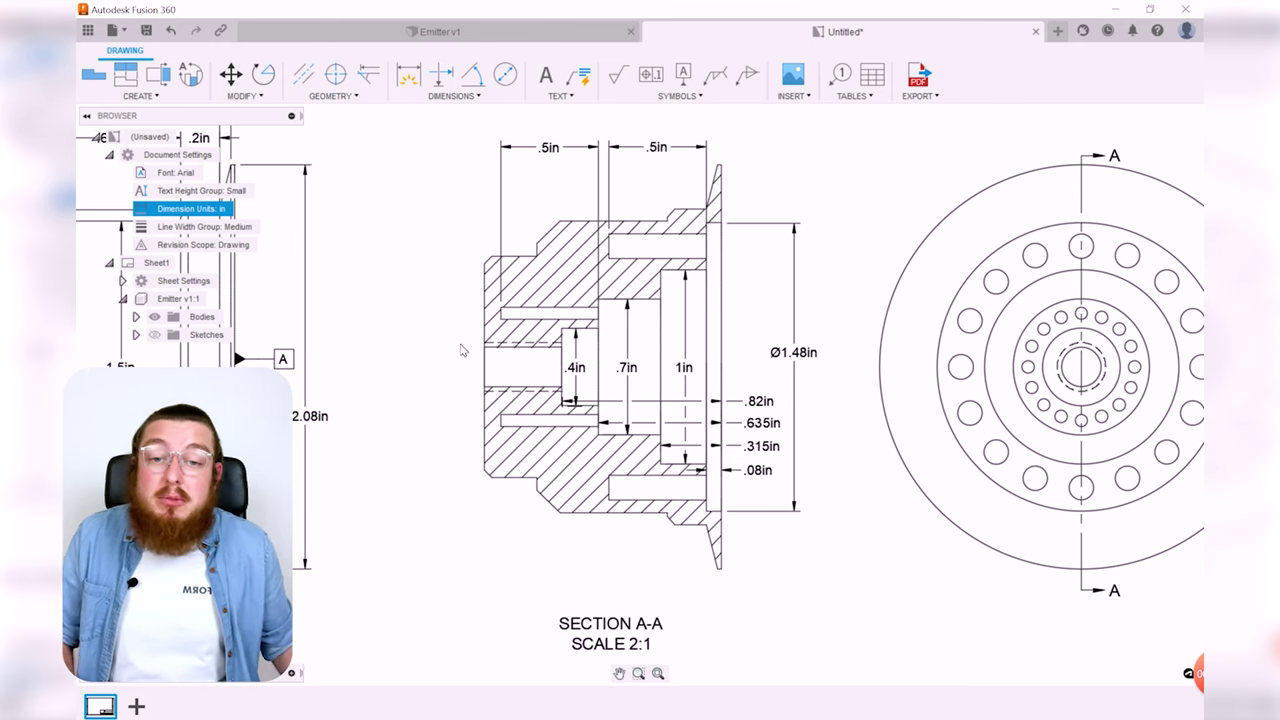
pyautogui.moveTo(805, 556)
pyautogui.mouseDown(button='middle')
pyautogui.moveTo(443, 531)
pyautogui.moveTo(398, 584)
pyautogui.mouseUp(button='middle')
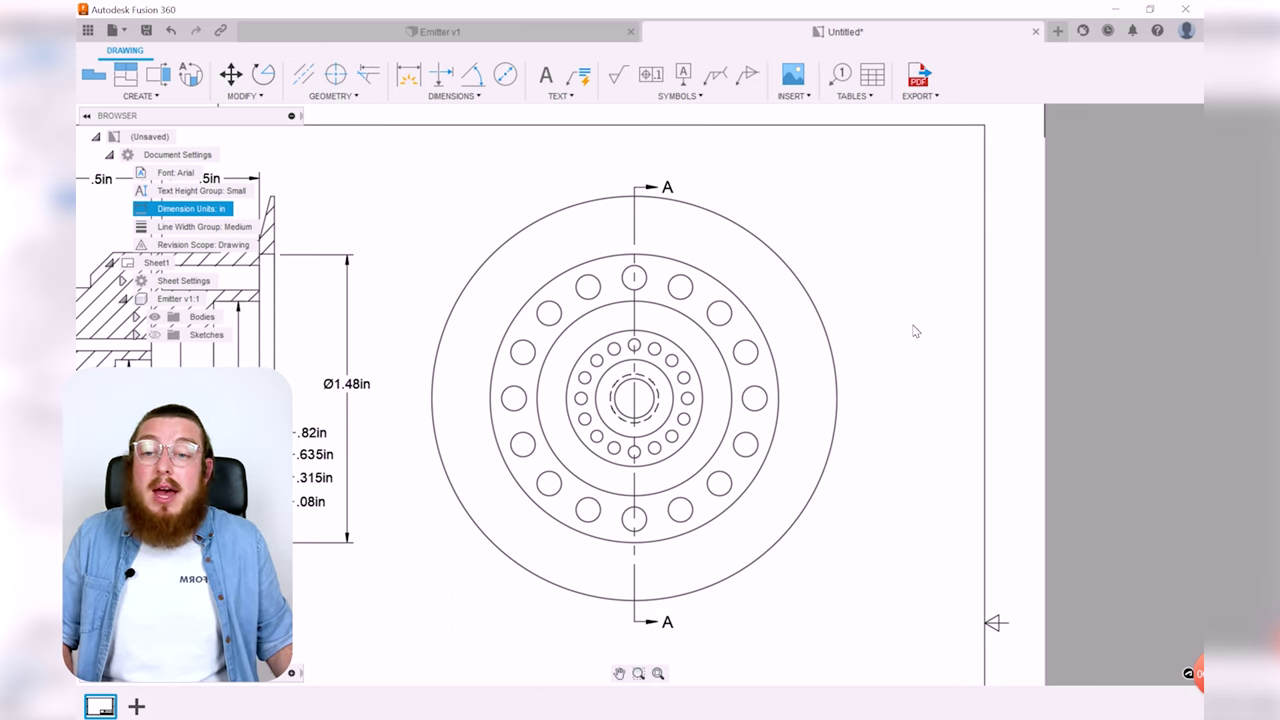
# - In a new sketch, draw two lines from the disk centre to two adjacent holes
pyautogui.click(140, 96)
pyautogui.click(120, 196)
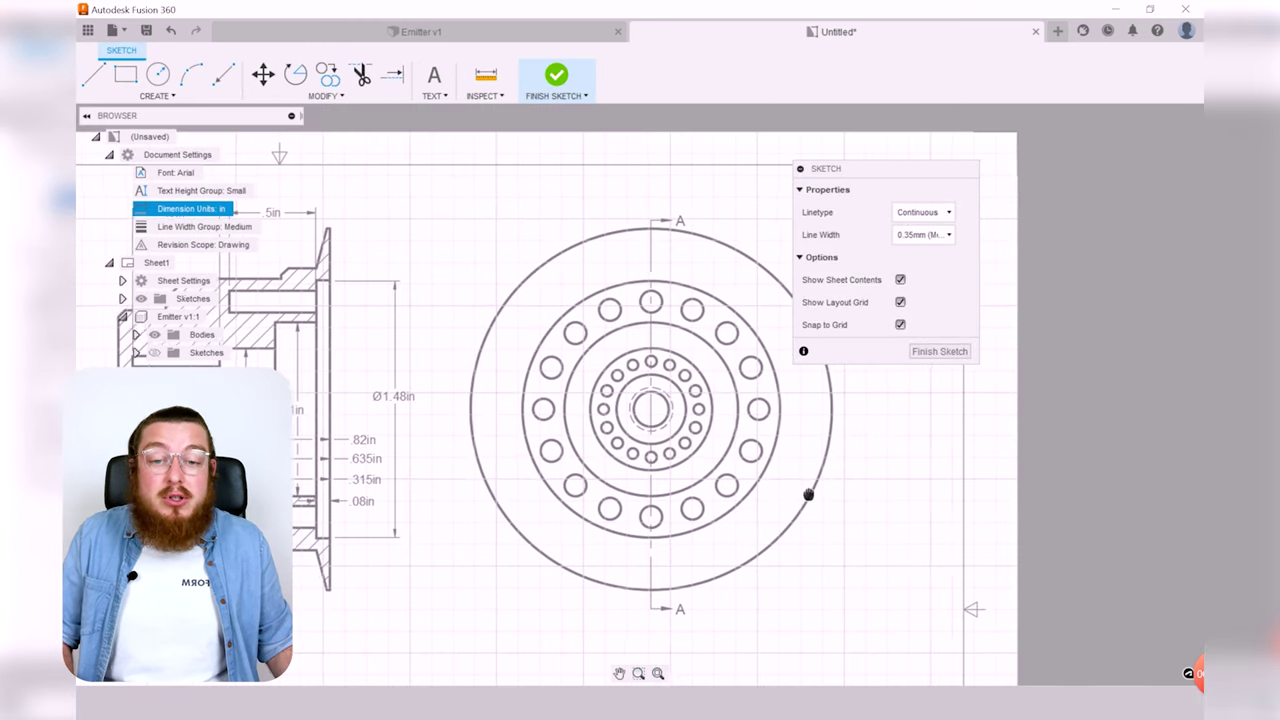
pyautogui.scroll(3, 594, 326)
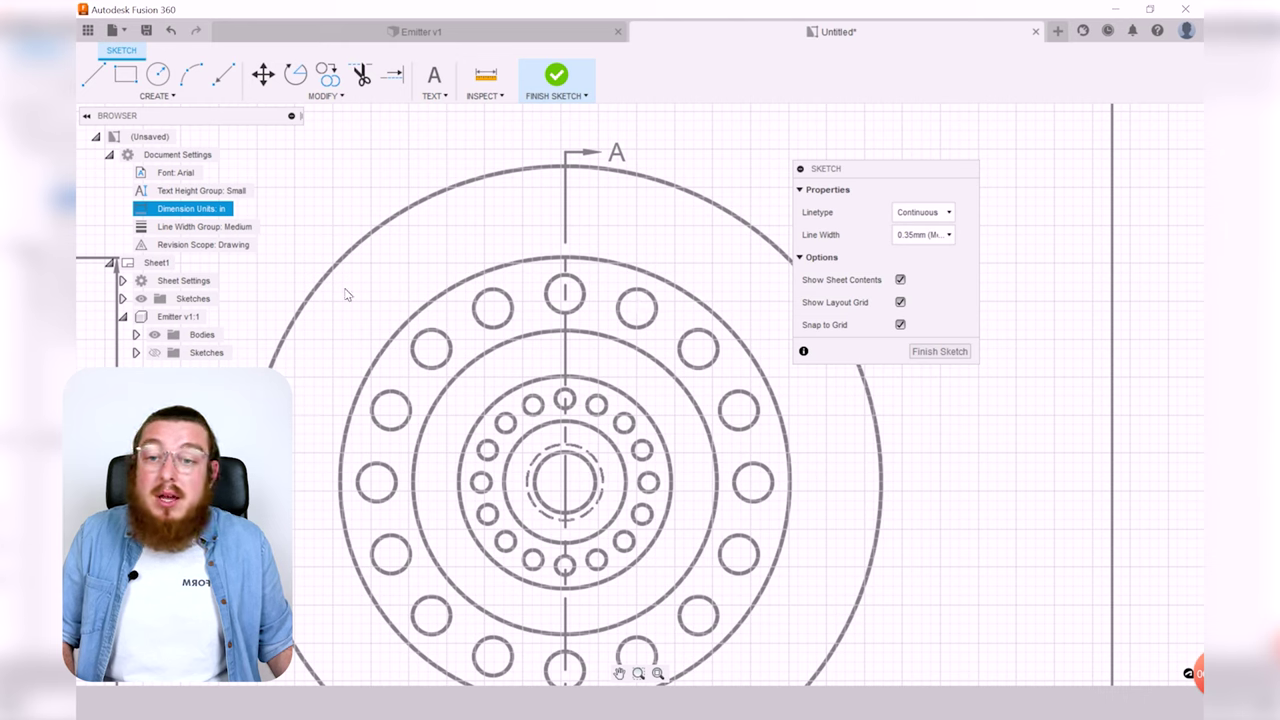
pyautogui.click(93, 74)
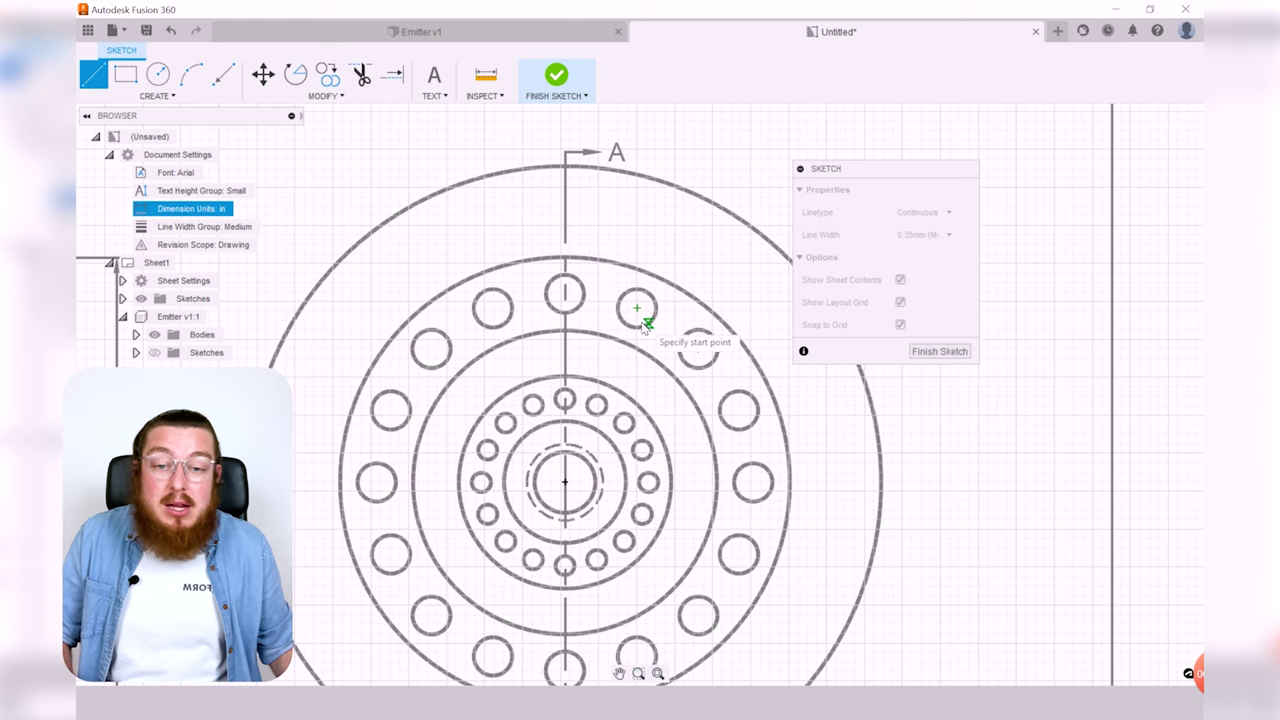
pyautogui.moveTo(644, 317)
pyautogui.mouseDown()
pyautogui.moveTo(623, 423)
pyautogui.moveTo(566, 483)
pyautogui.mouseUp()
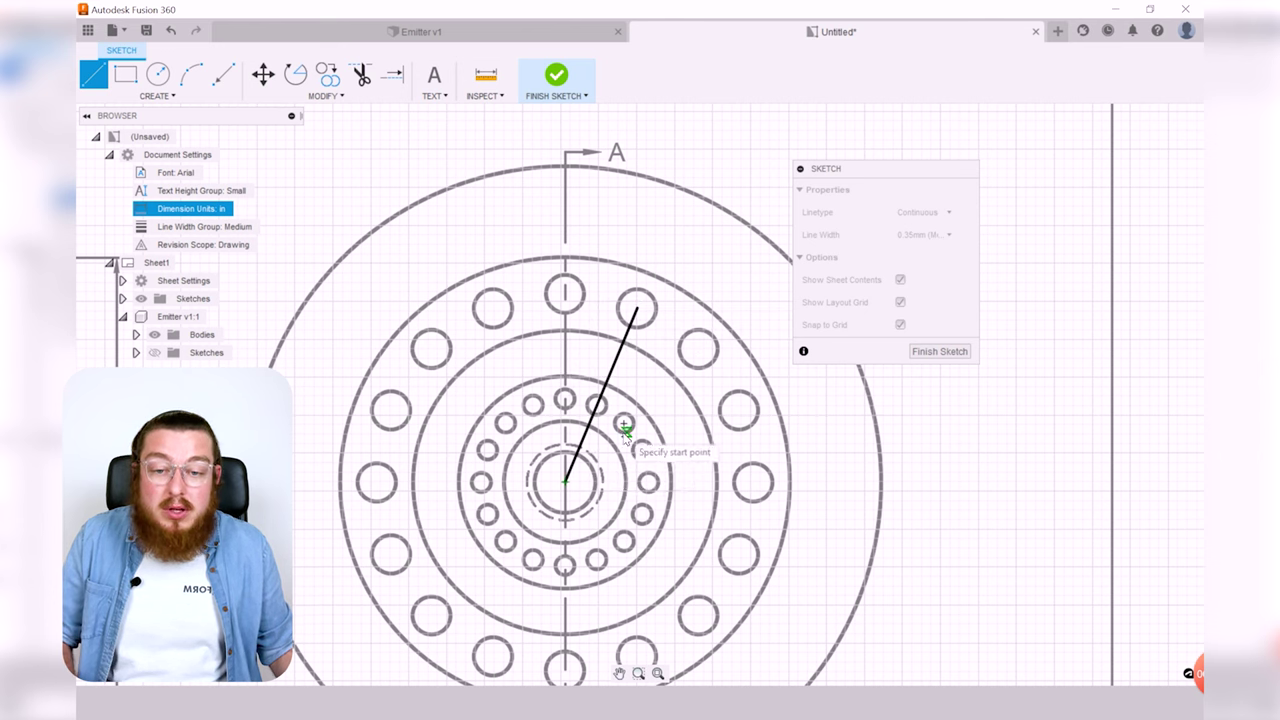
pyautogui.moveTo(566, 483); pyautogui.dragTo(698, 350)
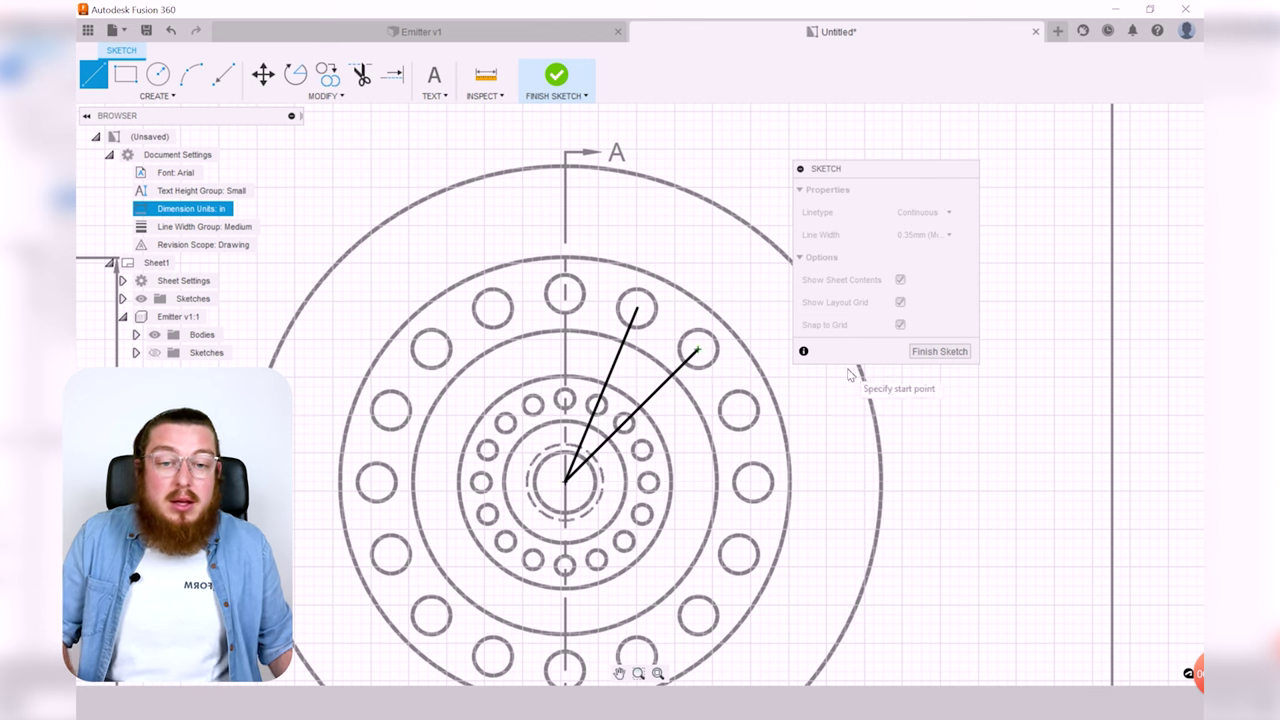
pyautogui.press('Escape')
# - Set both sketch lines to the Hidden linetype and finish the sketch
pyautogui.click(623, 358)
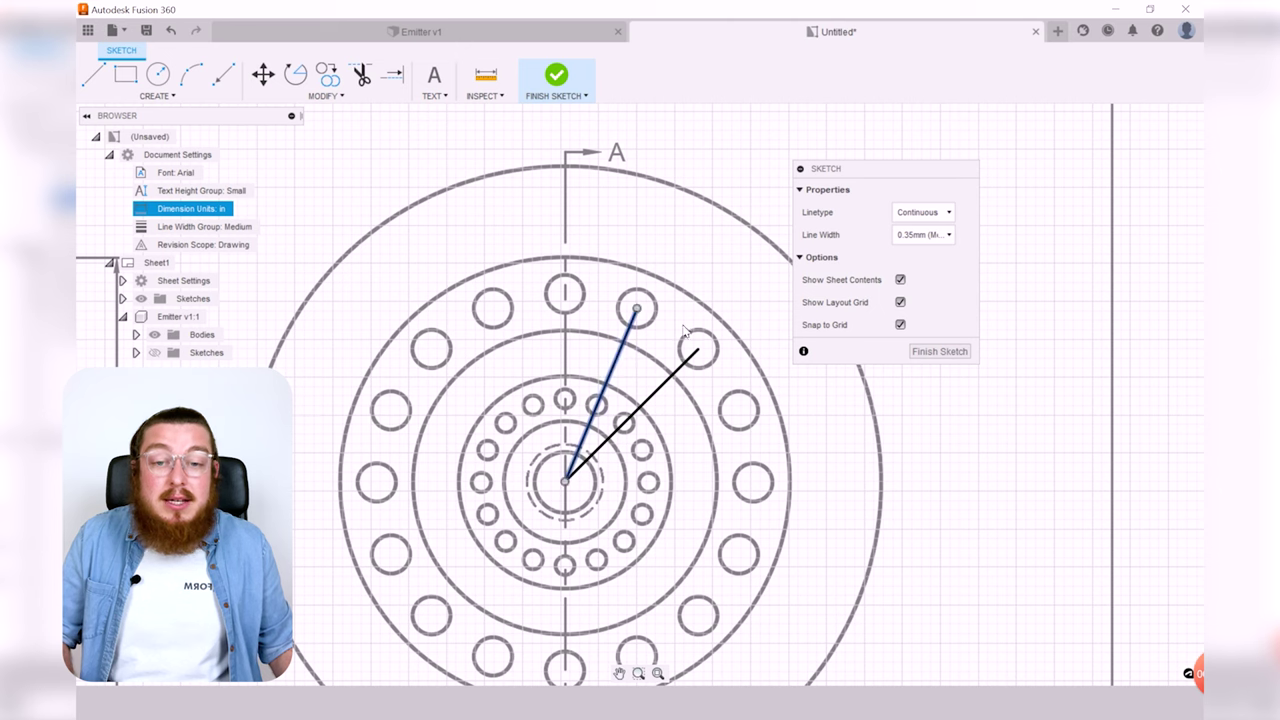
pyautogui.click(922, 212)
pyautogui.click(917, 298)
pyautogui.click(671, 376)
pyautogui.click(905, 213)
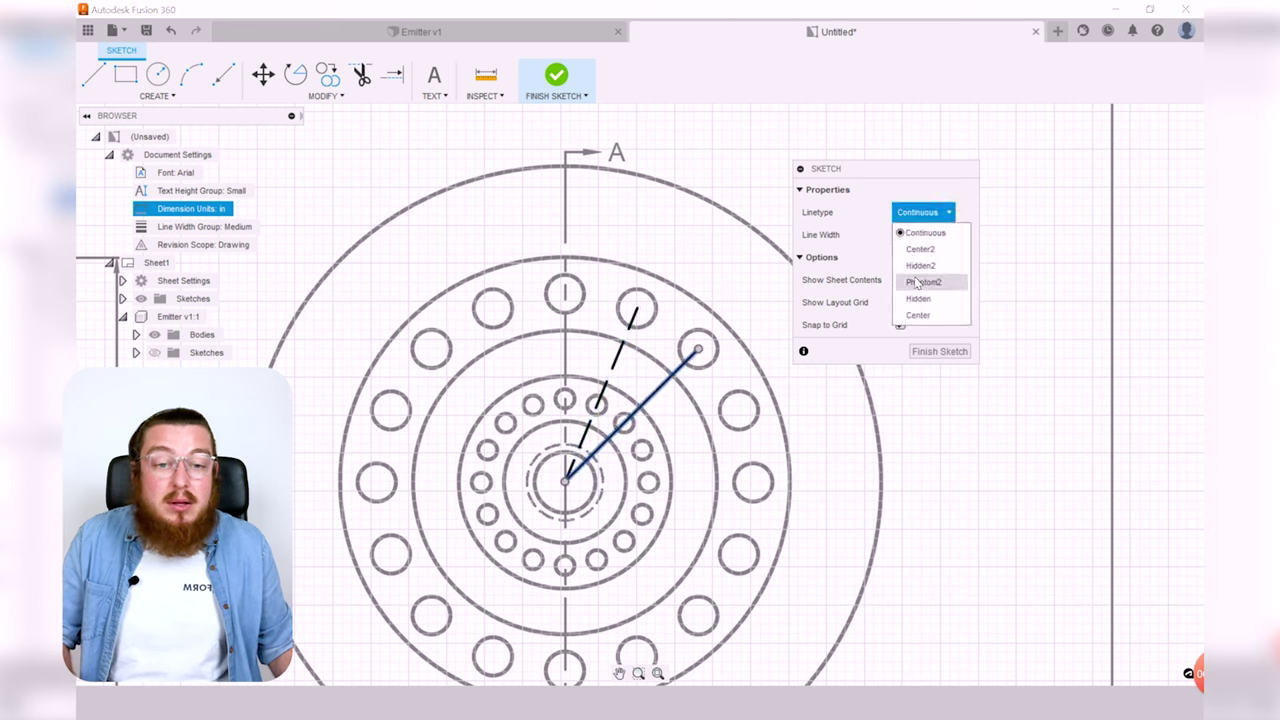
pyautogui.click(917, 298)
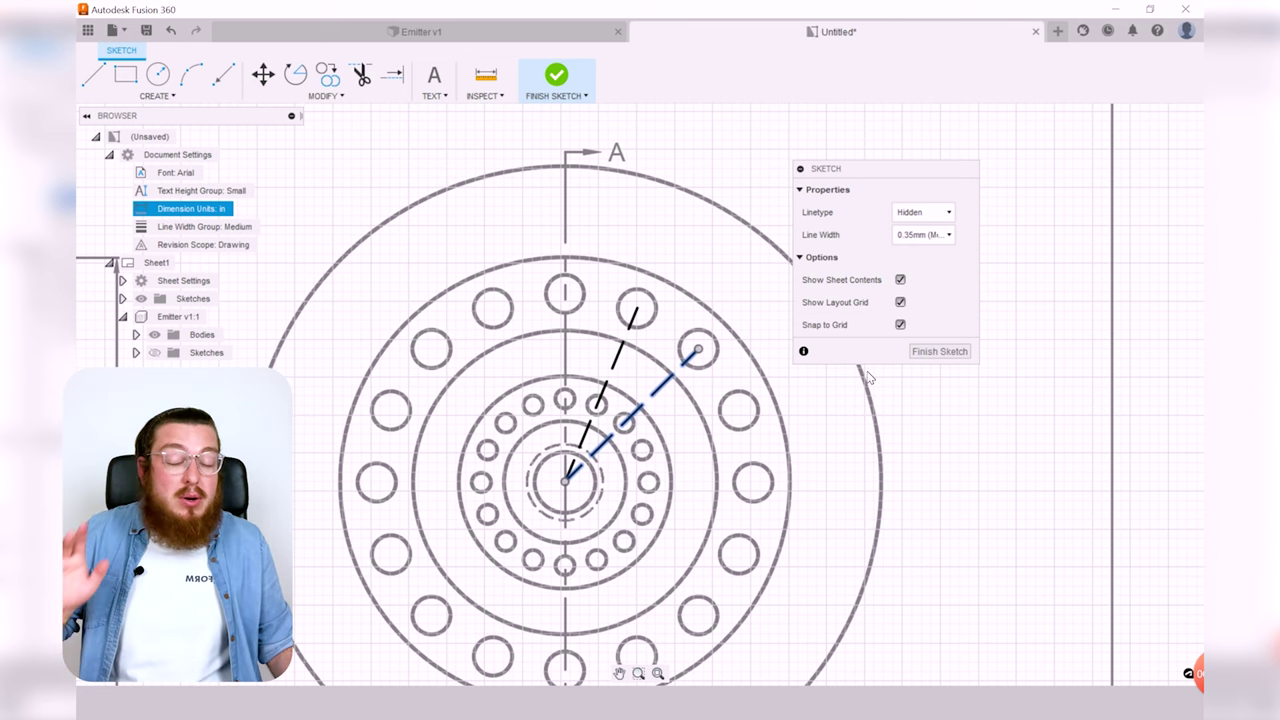
pyautogui.click(938, 353)
pyautogui.moveTo(934, 239); pyautogui.dragTo(939, 257, button='middle')
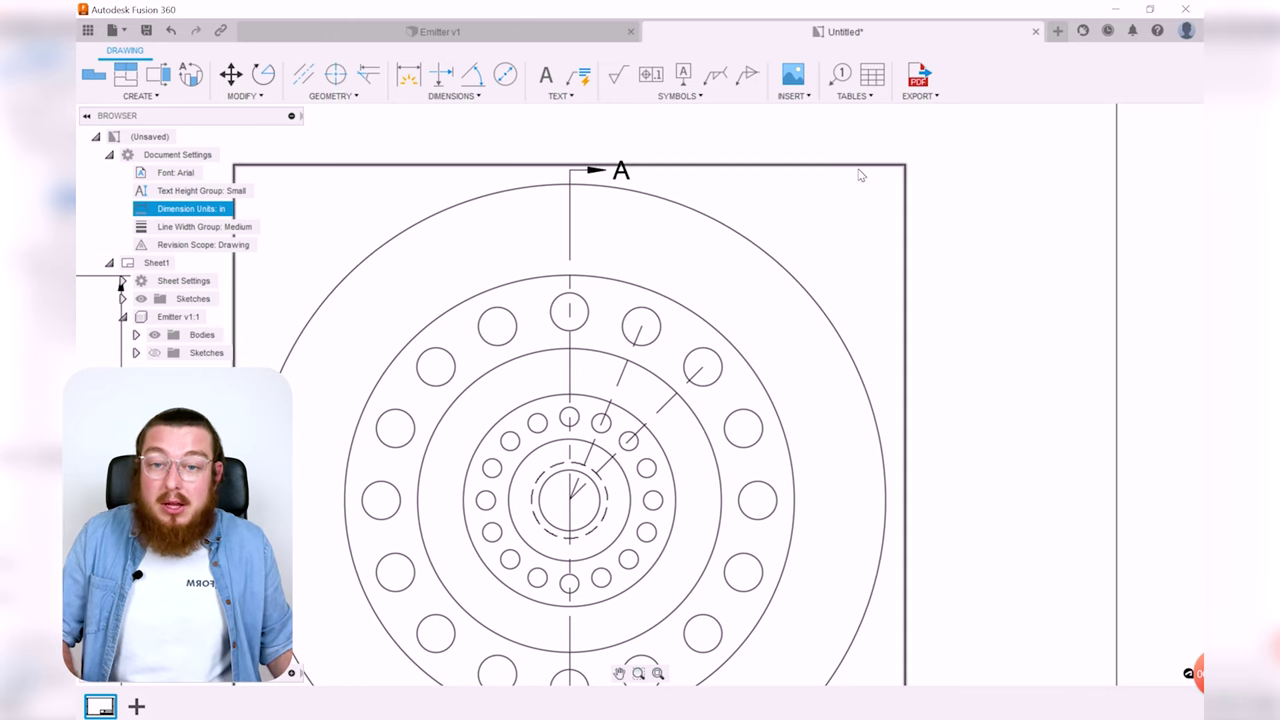
# - Add an angle dimension between the two dashed lines above the round view
pyautogui.press('d')
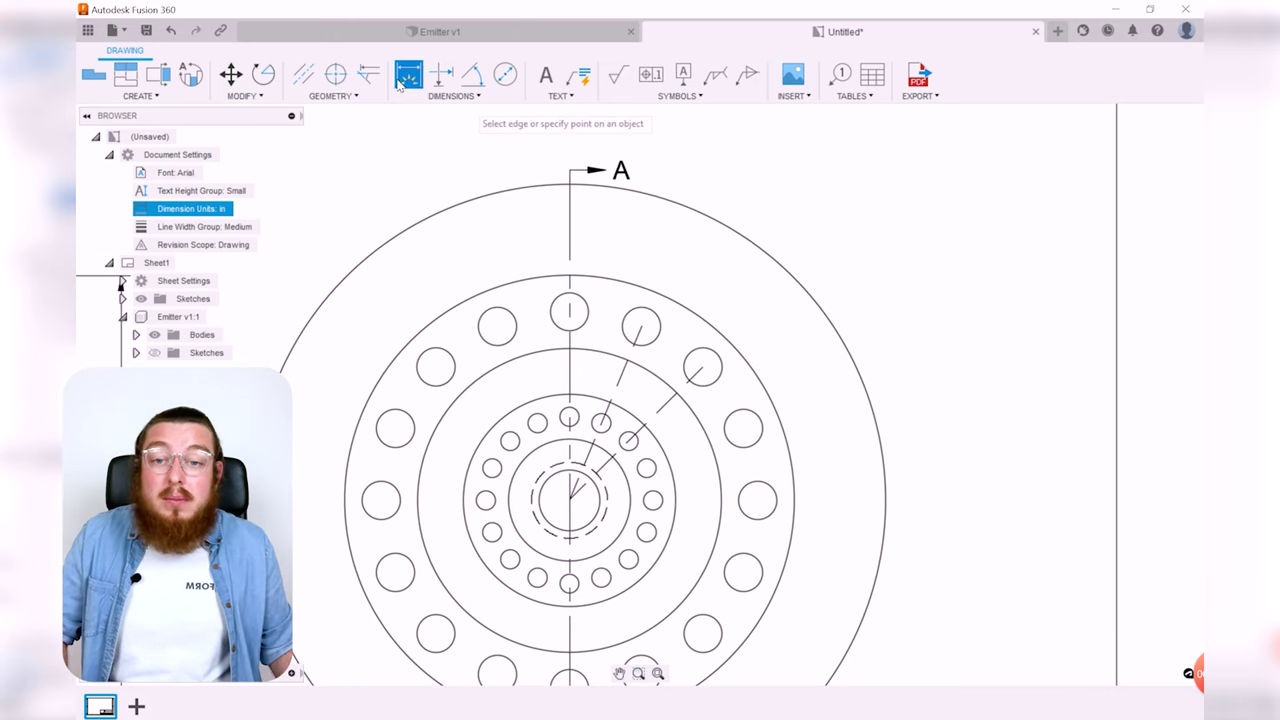
pyautogui.click(622, 397)
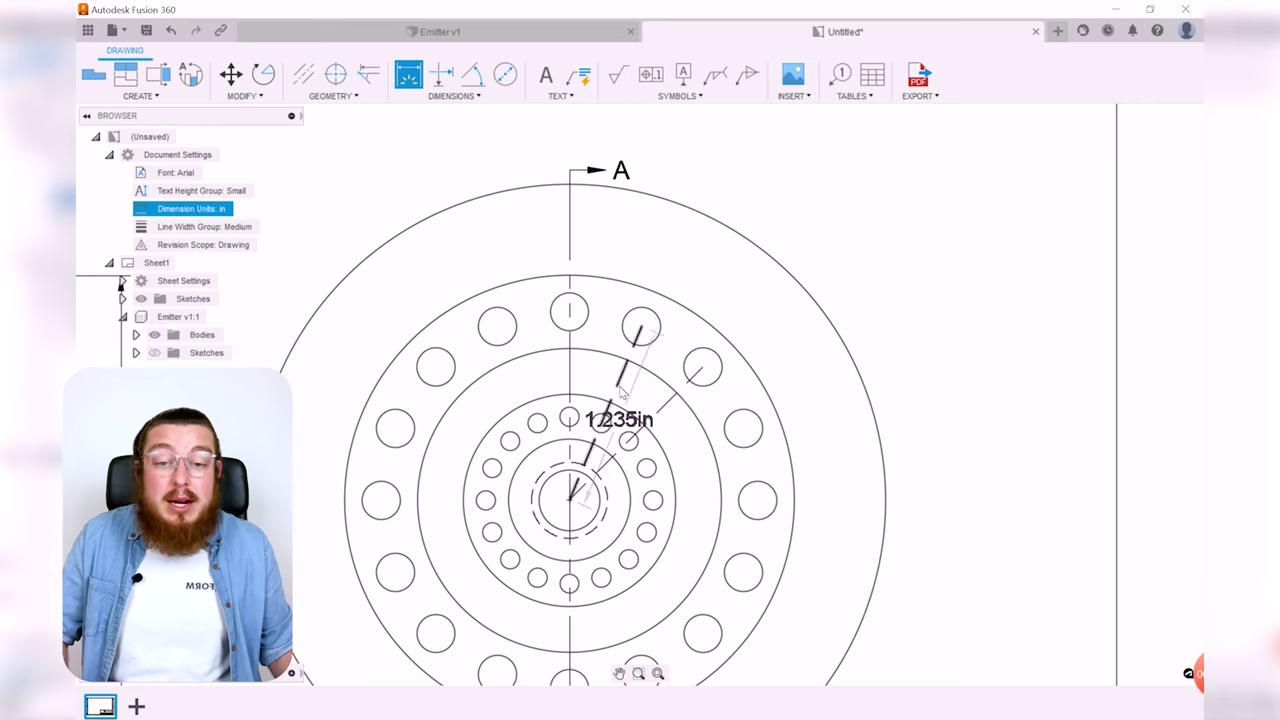
pyautogui.click(637, 428)
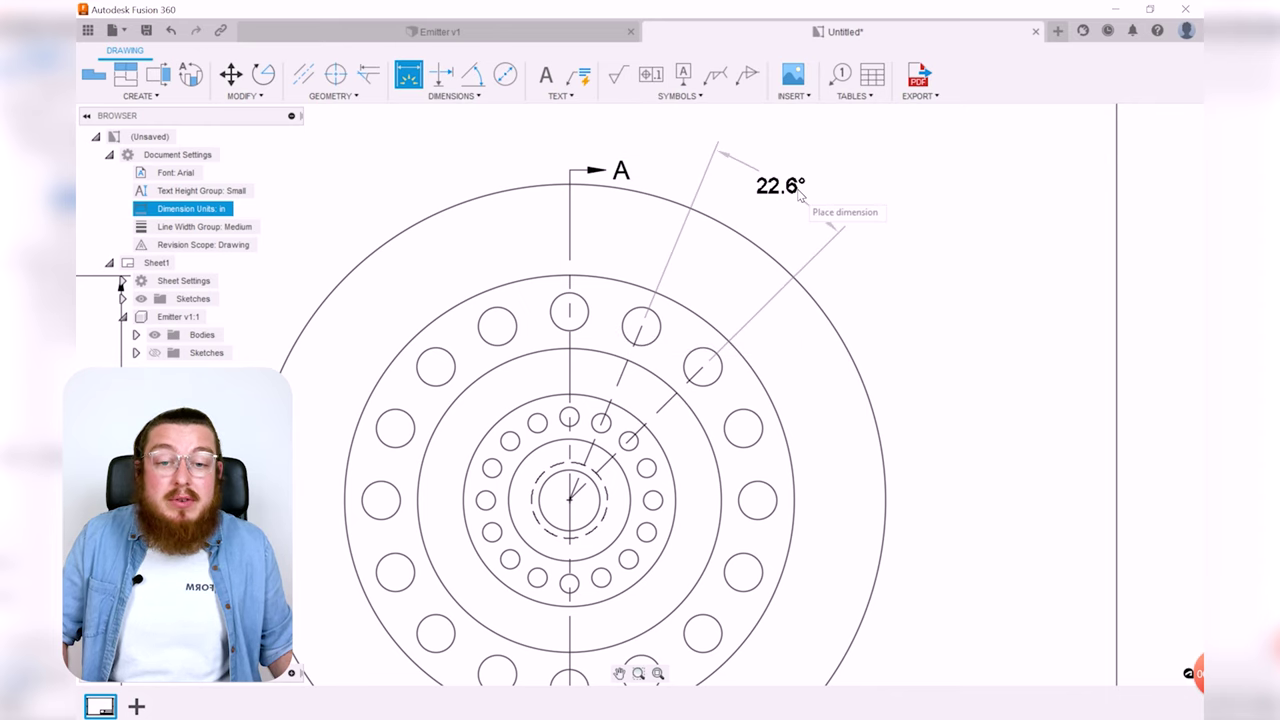
pyautogui.click(781, 152)
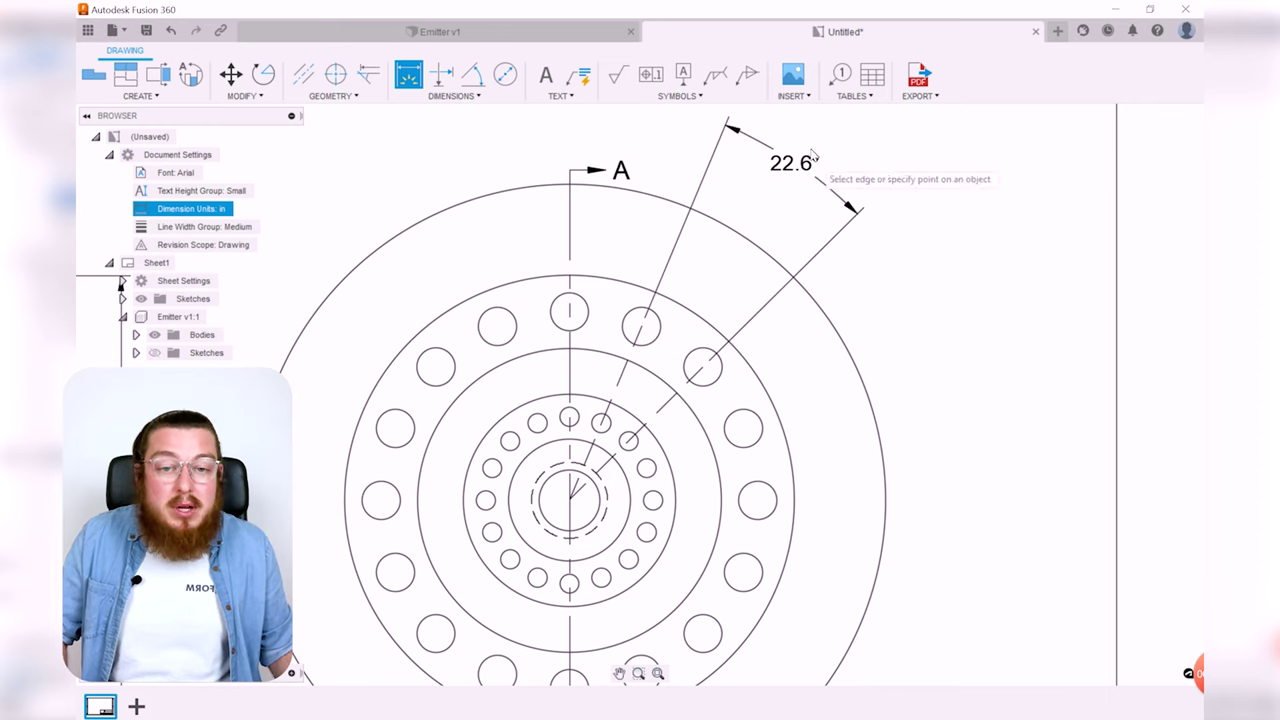
pyautogui.moveTo(650, 409); pyautogui.dragTo(664, 402, button='middle')
pyautogui.scroll(-4, 664, 402)
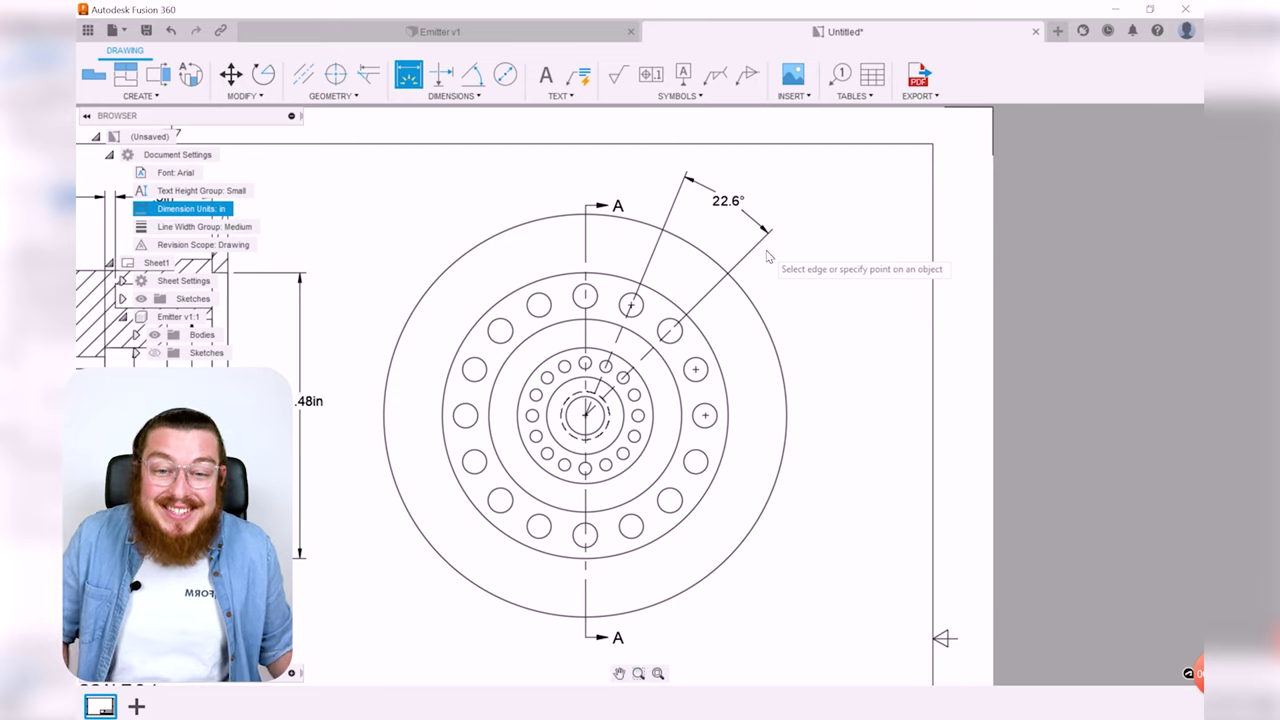
pyautogui.scroll(3, 765, 250)
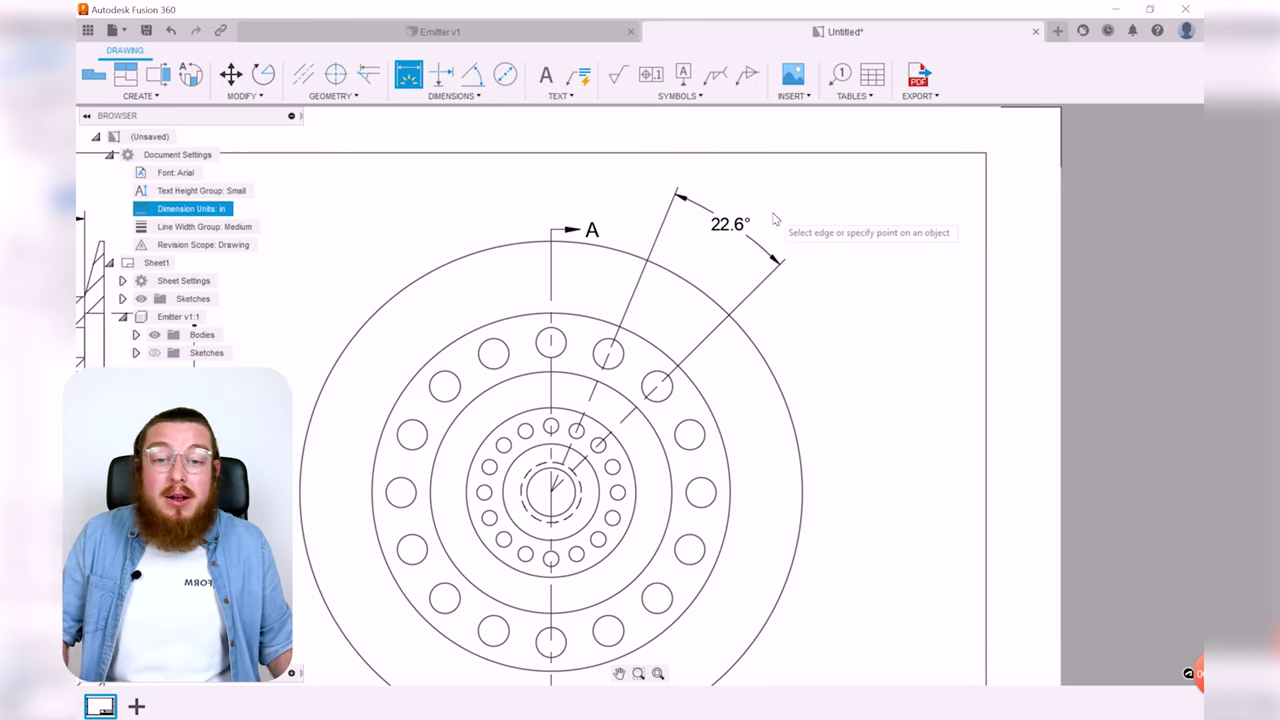
pyautogui.press('Escape')
# - Override the angle text from 22.6° to 22.5° with a degree symbol
pyautogui.doubleClick(735, 226)
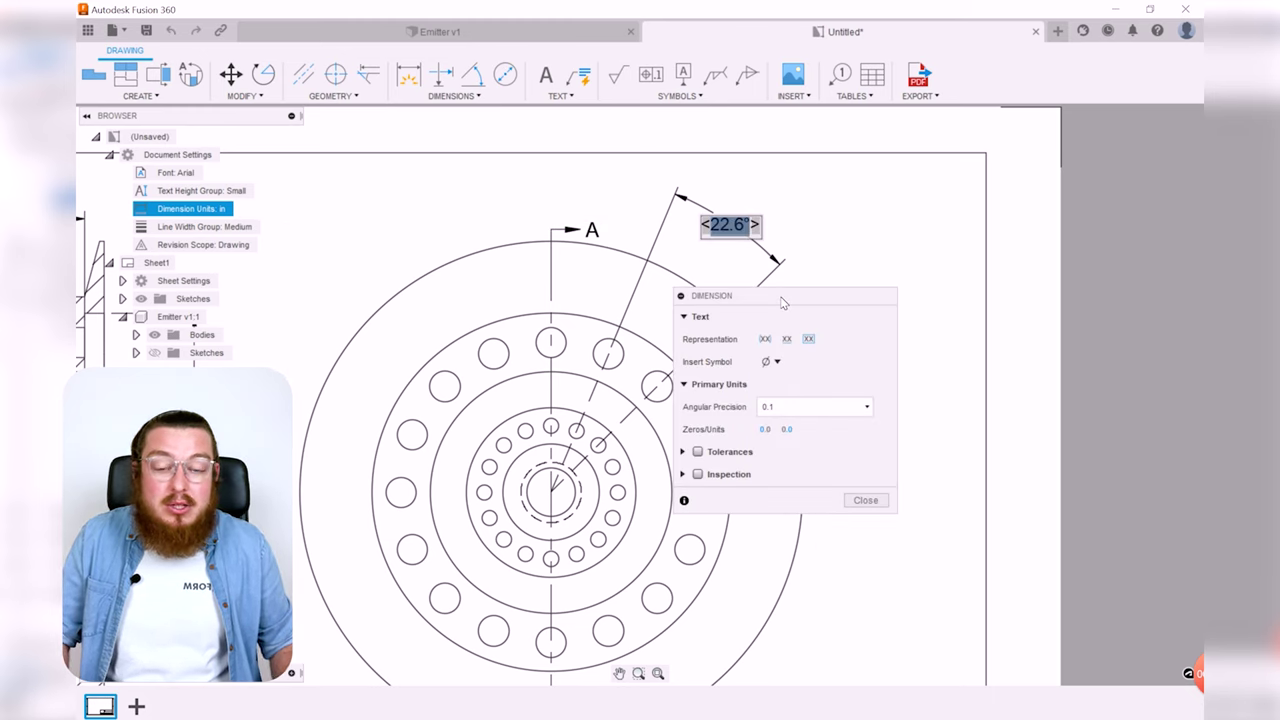
pyautogui.click(697, 233)
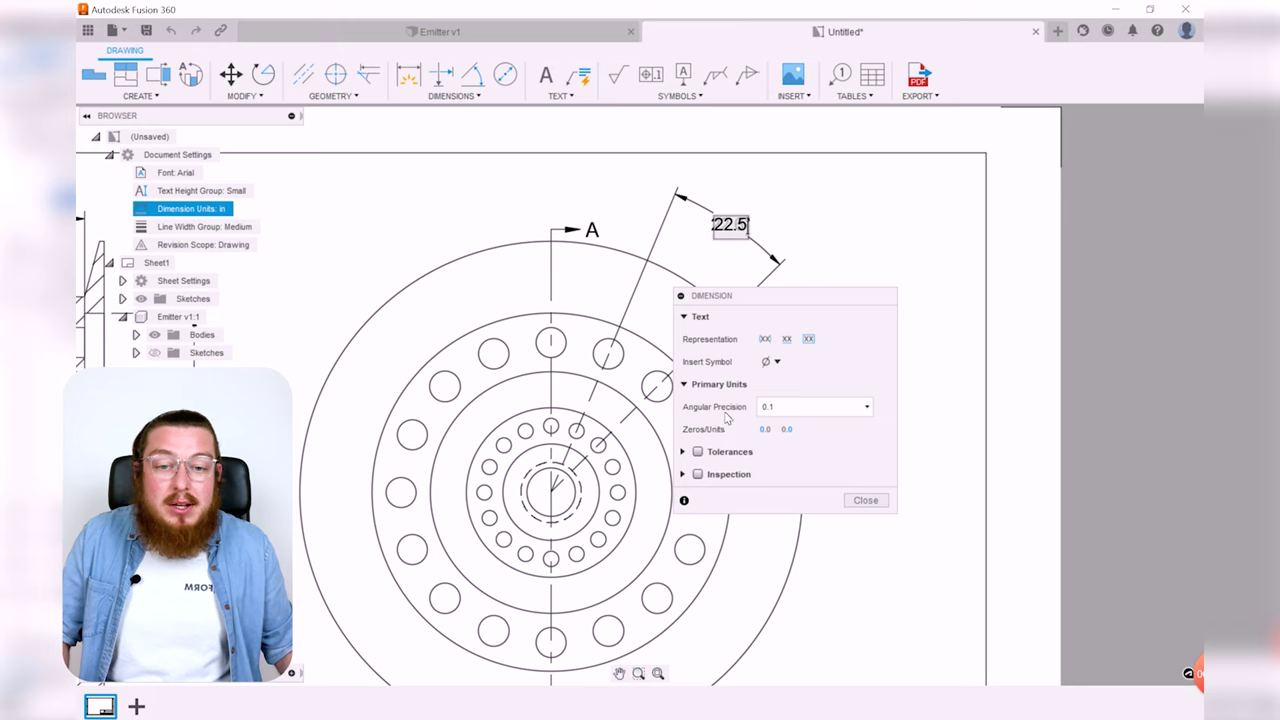
pyautogui.click(772, 361)
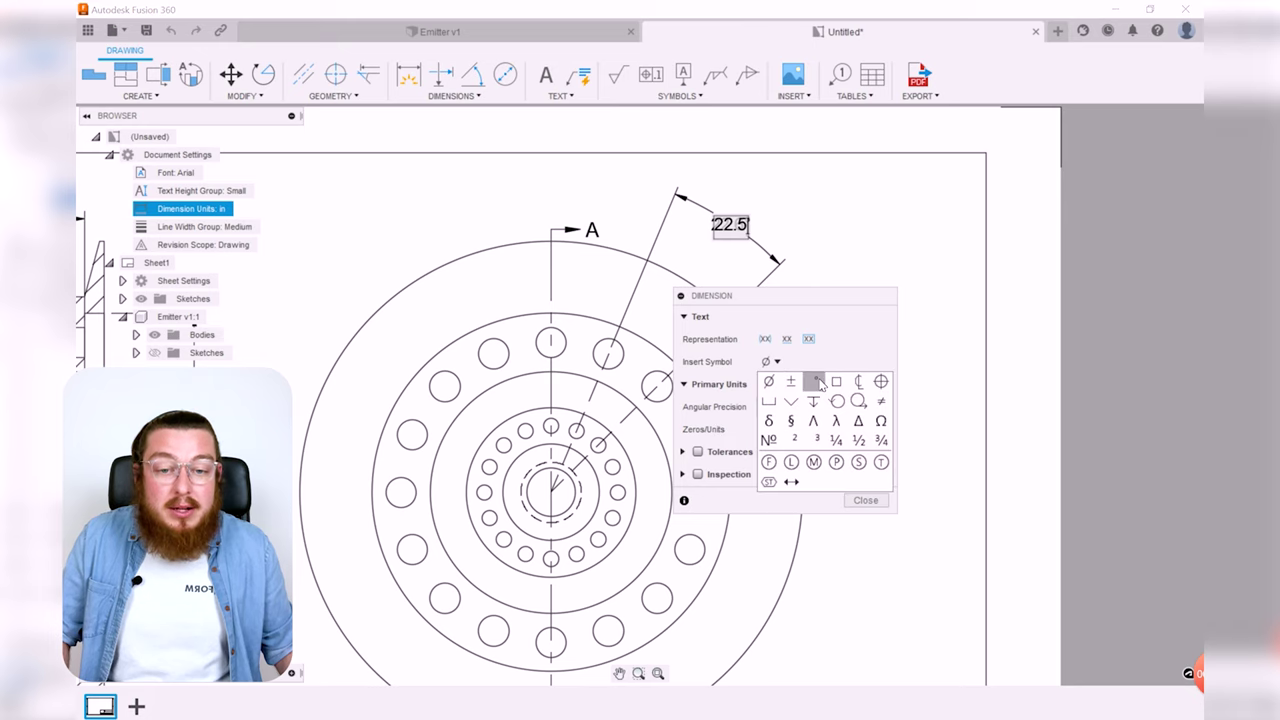
pyautogui.click(818, 383)
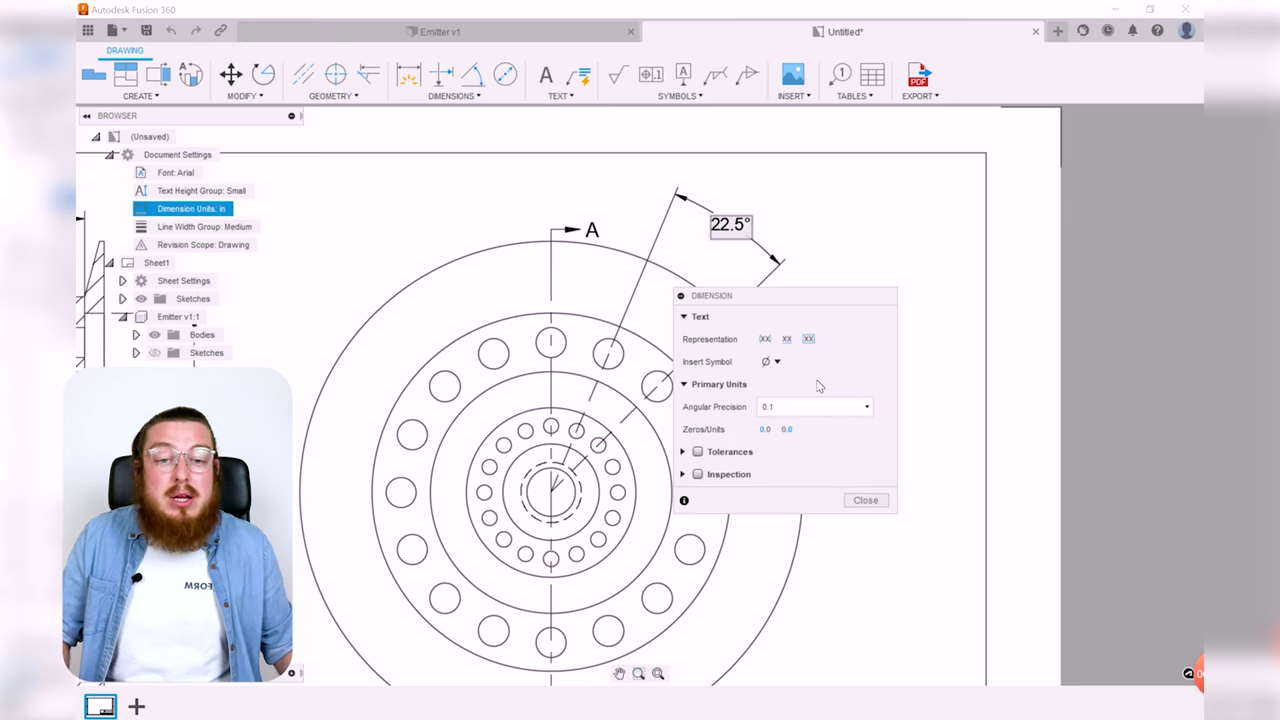
pyautogui.click(865, 500)
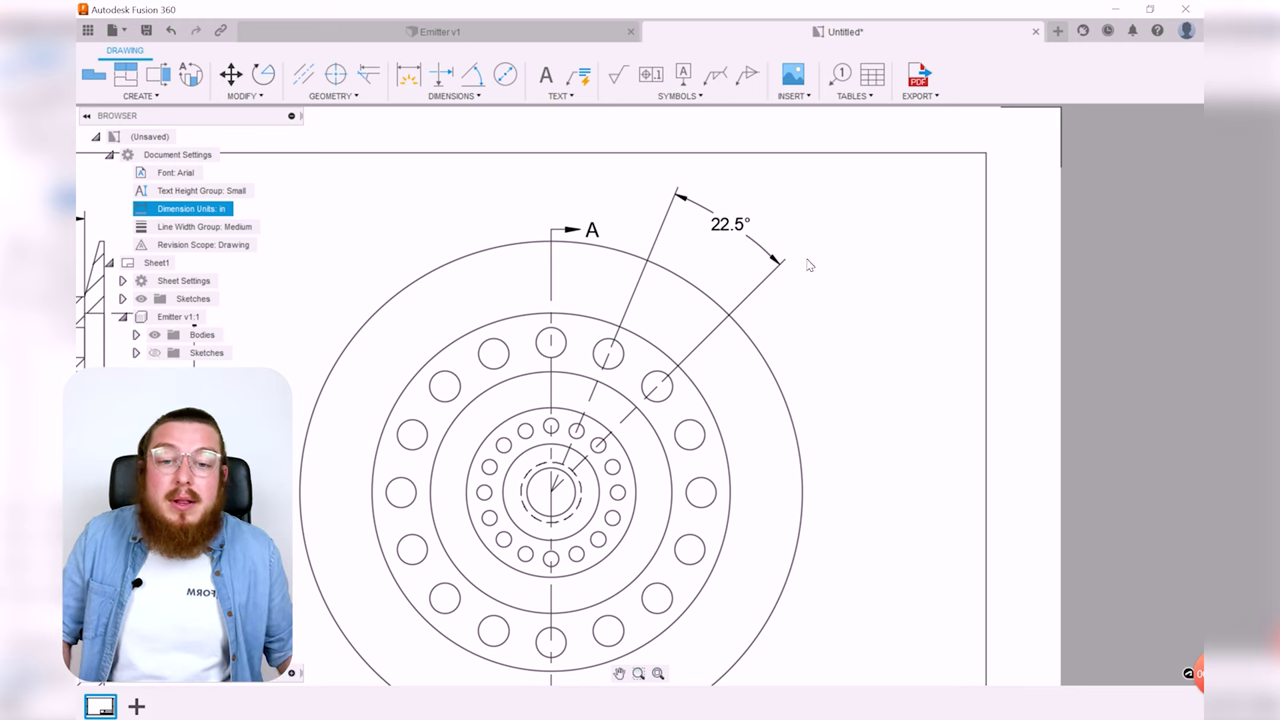
# - Move the round view to a new position on the sheet
pyautogui.moveTo(736, 243); pyautogui.dragTo(728, 245)
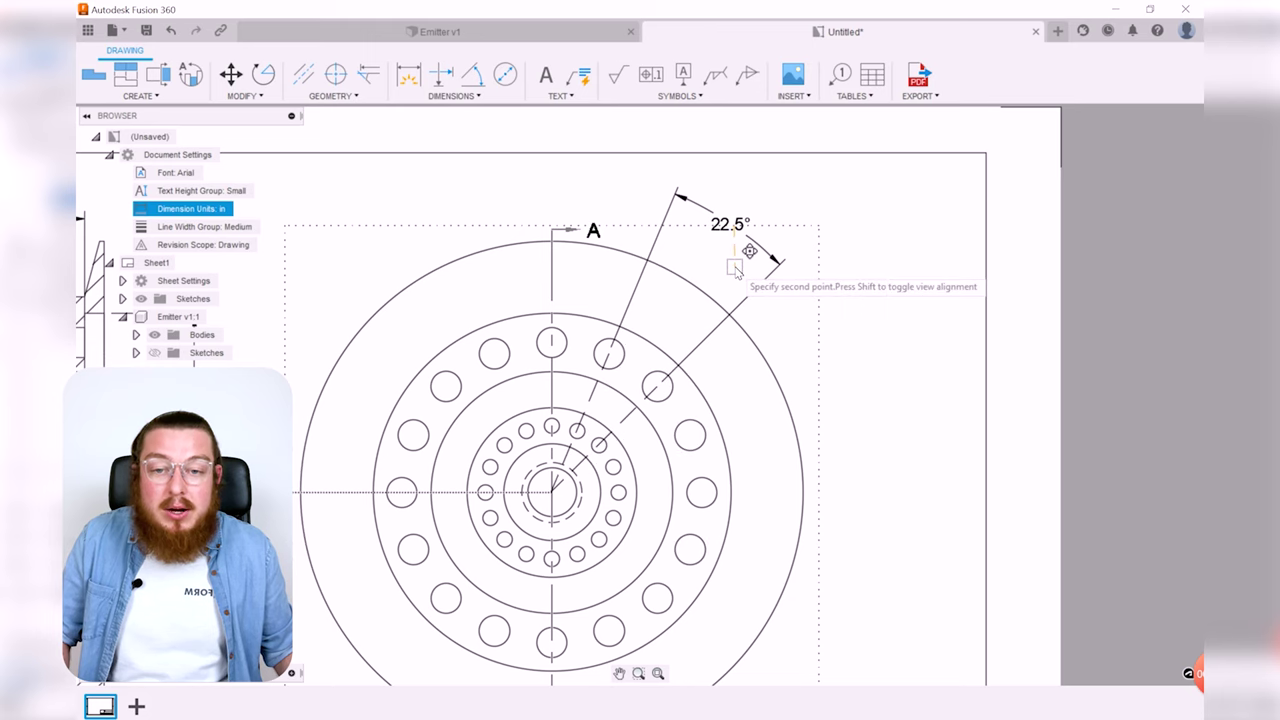
pyautogui.click(736, 270)
pyautogui.moveTo(920, 403); pyautogui.dragTo(986, 370, button='middle')
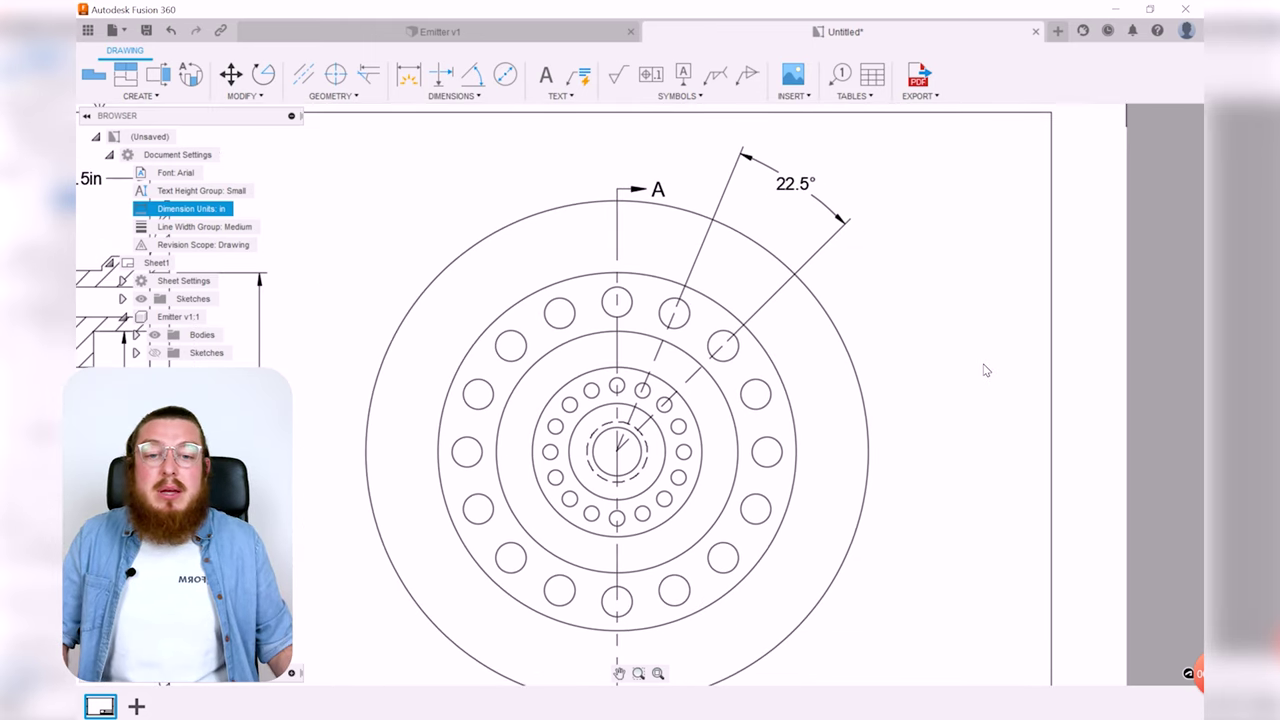
# - Dimension an outer-ring hole as Ø.125in and an inner-ring hole as Ø.063in
pyautogui.press('d')
pyautogui.moveTo(1005, 328); pyautogui.dragTo(1043, 349, button='middle')
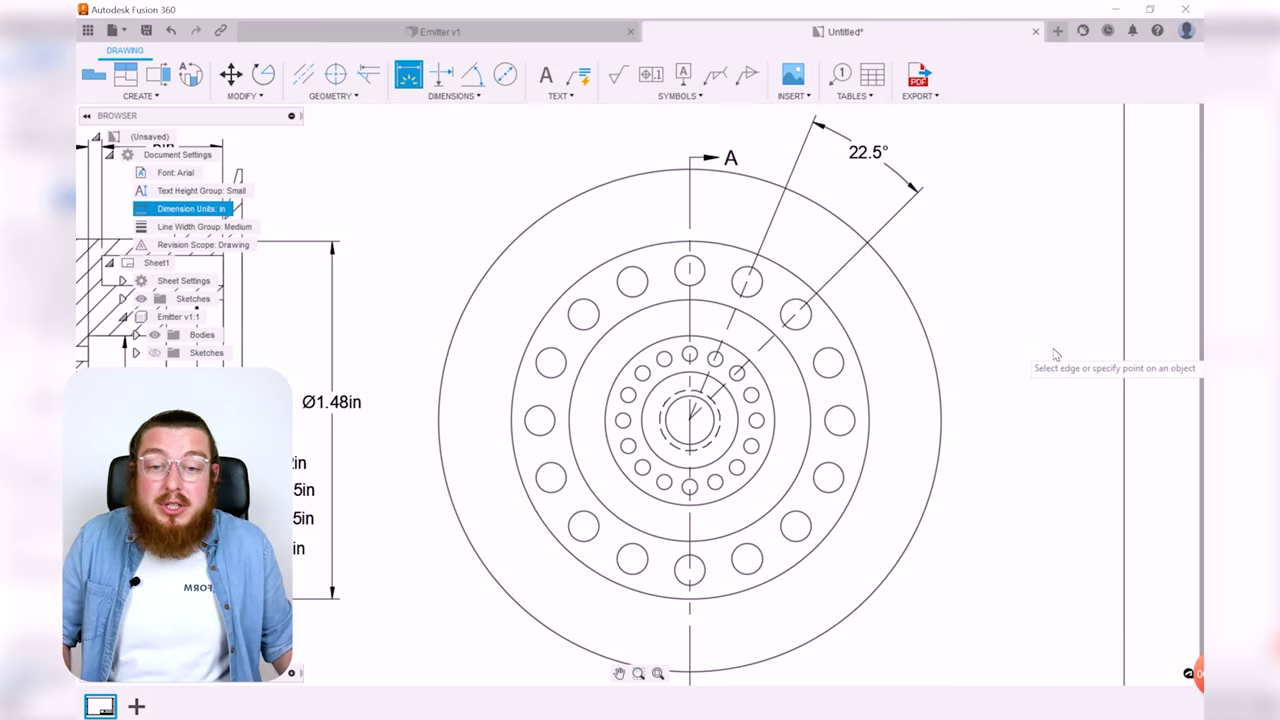
pyautogui.click(624, 278)
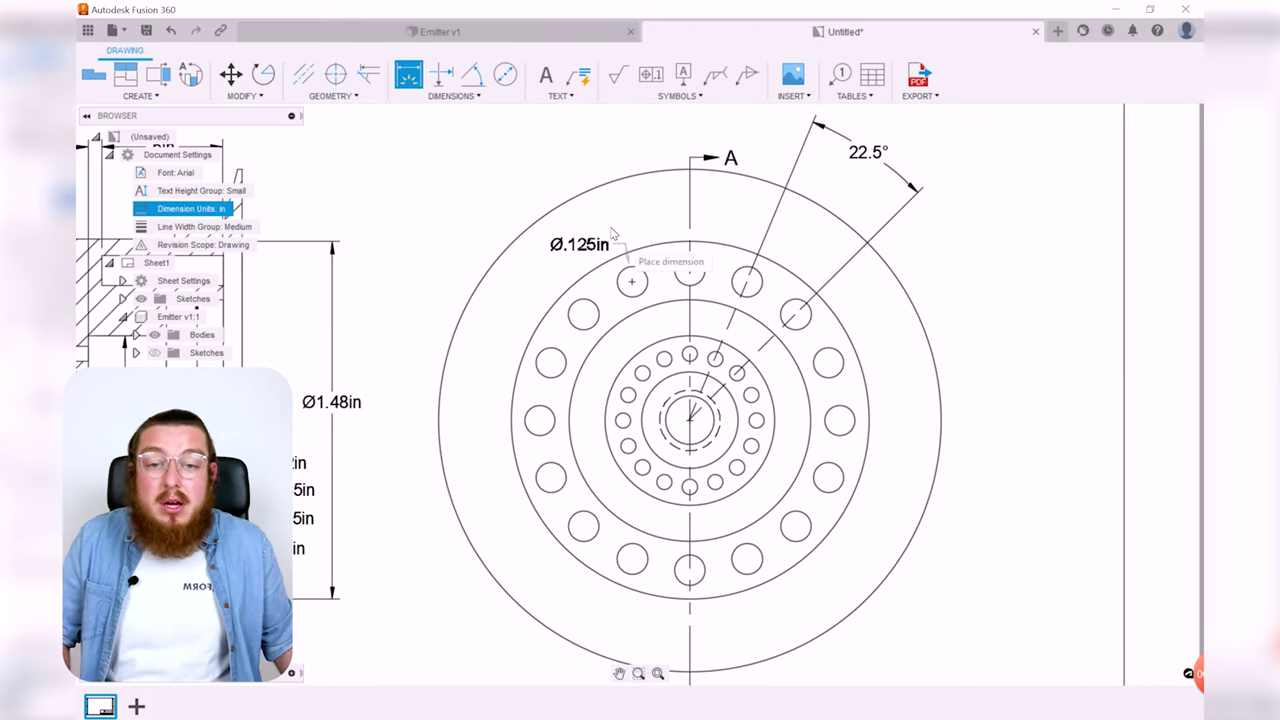
pyautogui.click(567, 157)
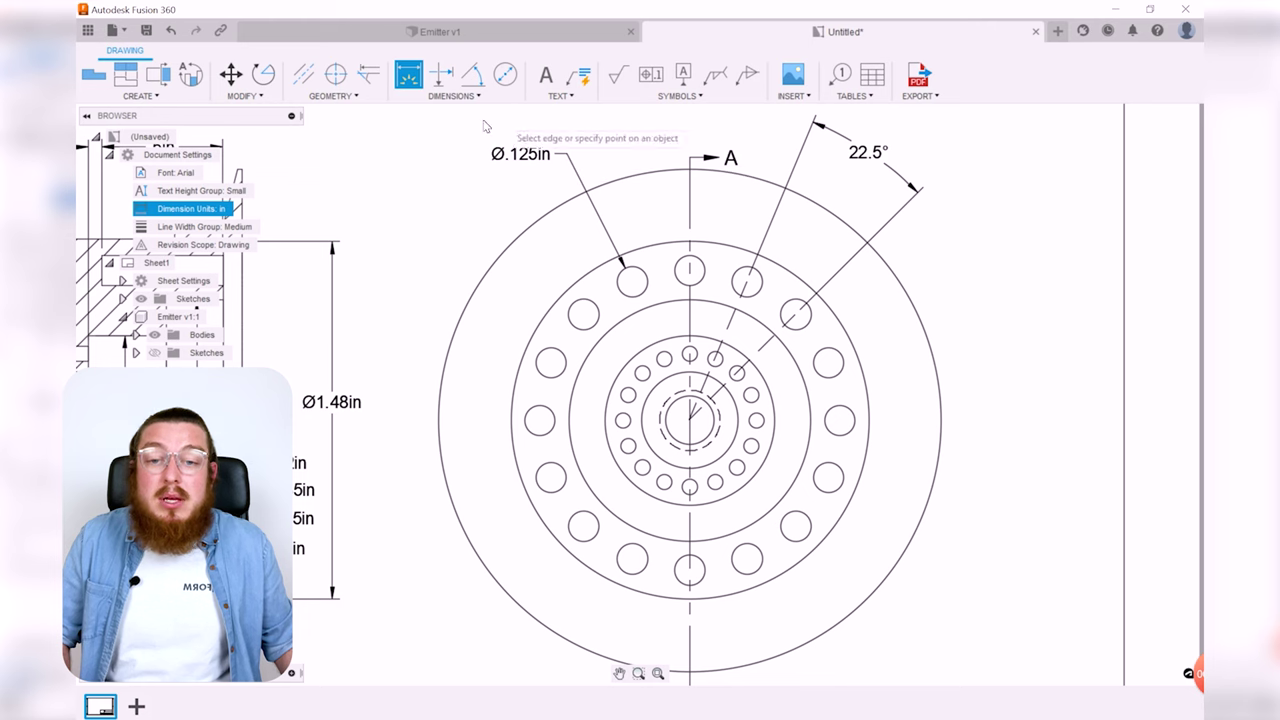
pyautogui.scroll(2, 642, 373)
pyautogui.click(641, 372)
pyautogui.scroll(-1, 580, 372)
pyautogui.click(488, 245)
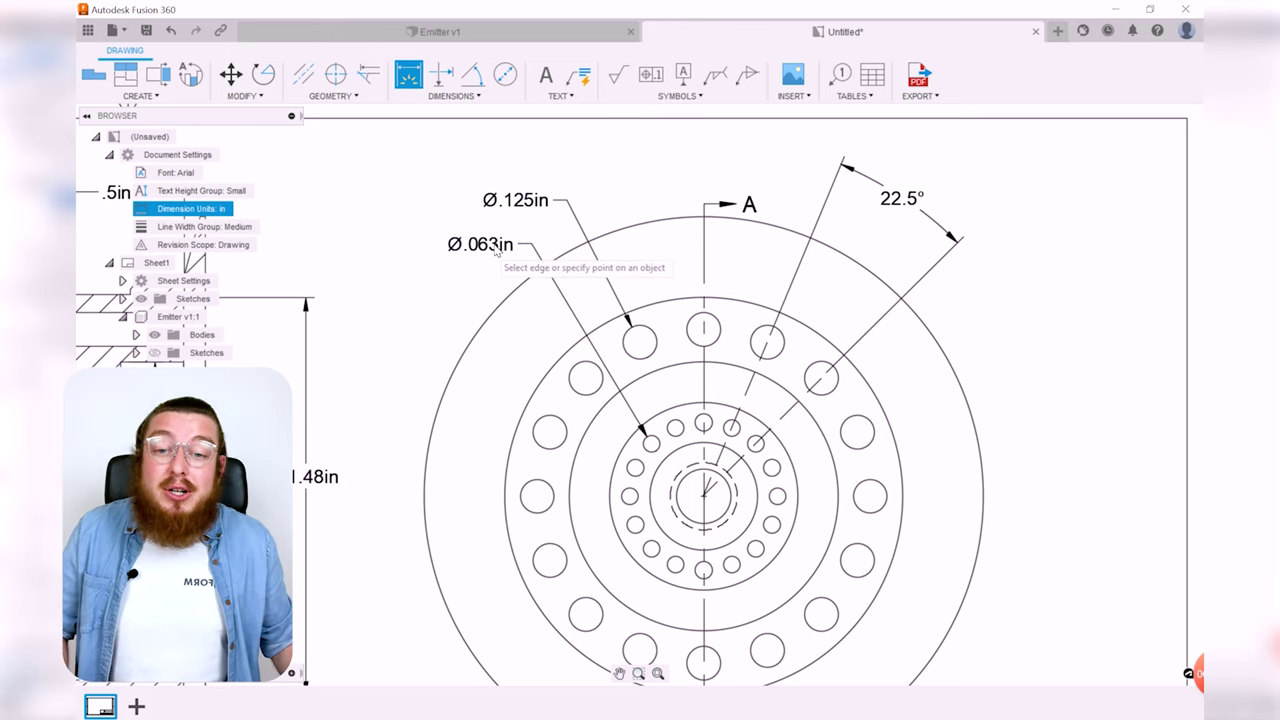
# - Cancel the started Ø2.08in outer circle dimension and exit dimensioning
pyautogui.click(560, 255)
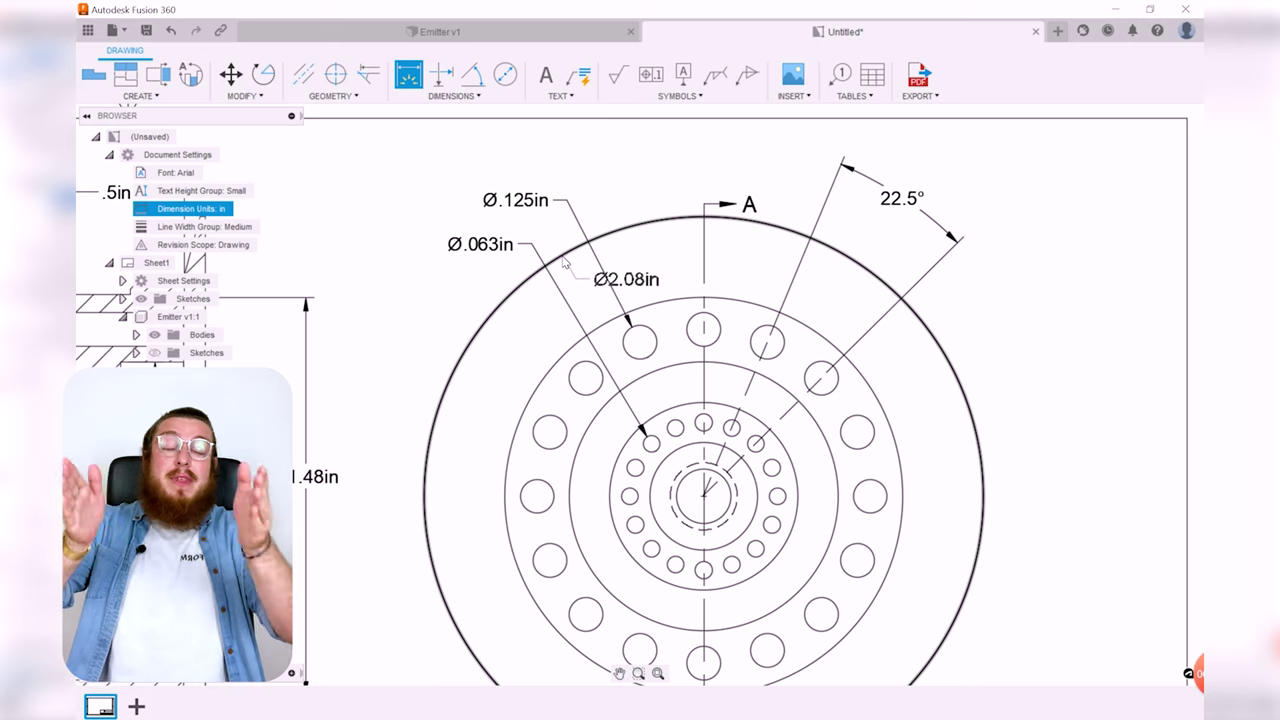
pyautogui.press('Escape')
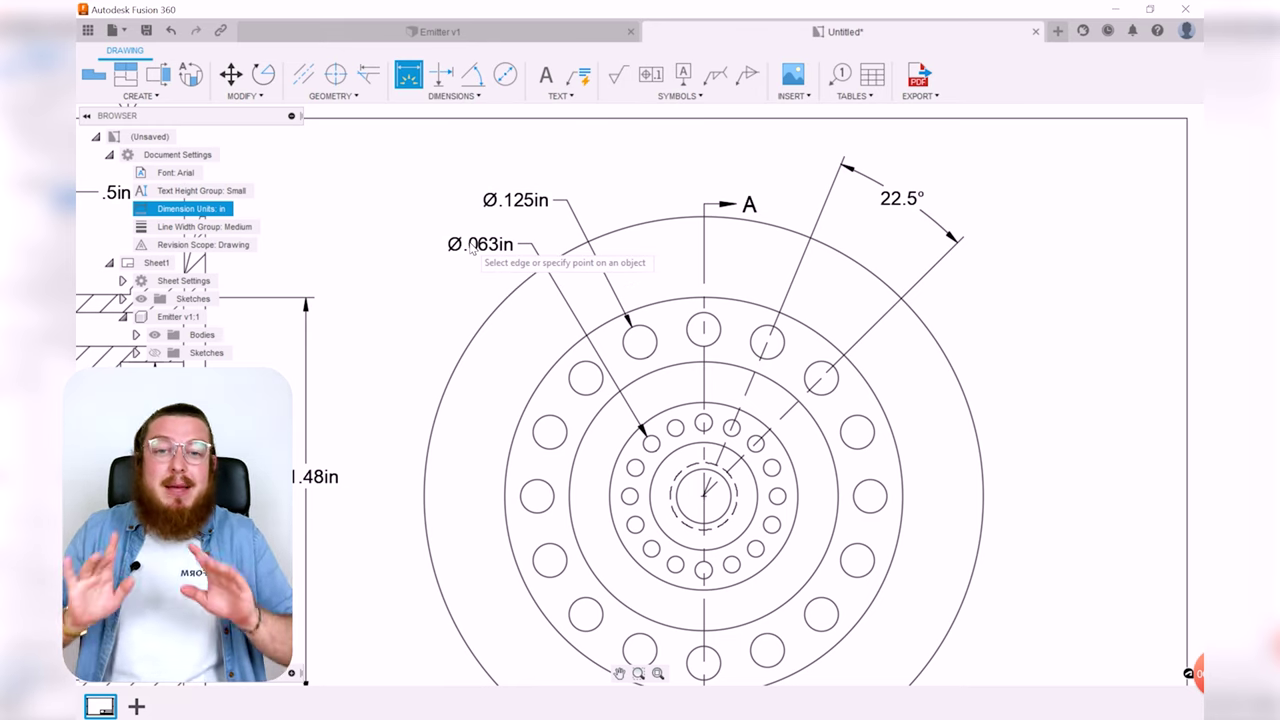
pyautogui.press('F6')
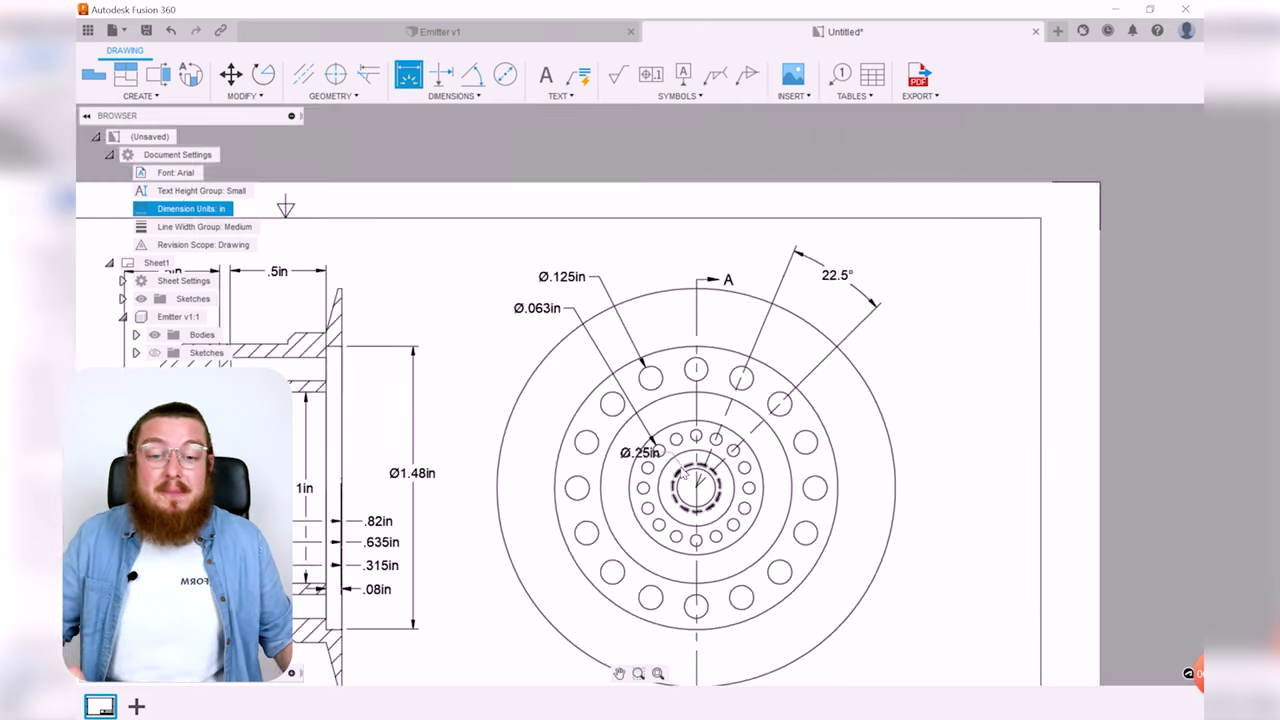
pyautogui.press('Escape')
pyautogui.scroll(3, 688, 426)
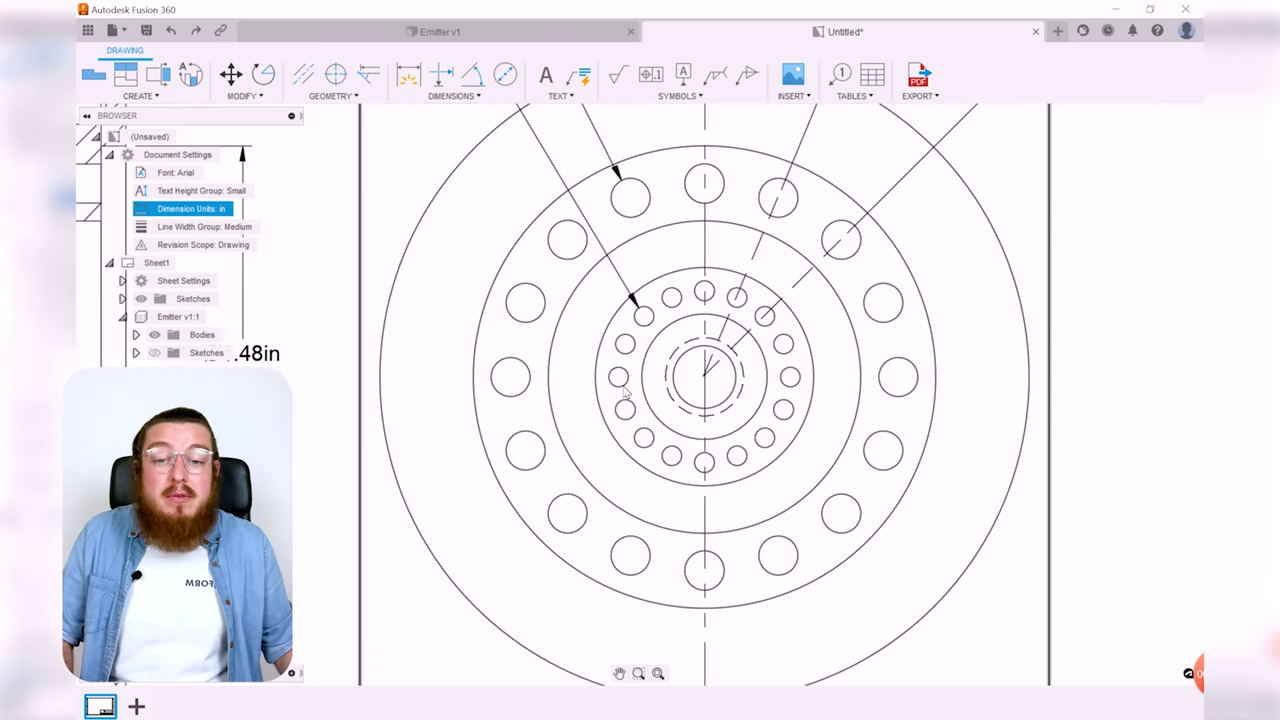
# - Put a center mark on the central bore of the round view
pyautogui.click(336, 96)
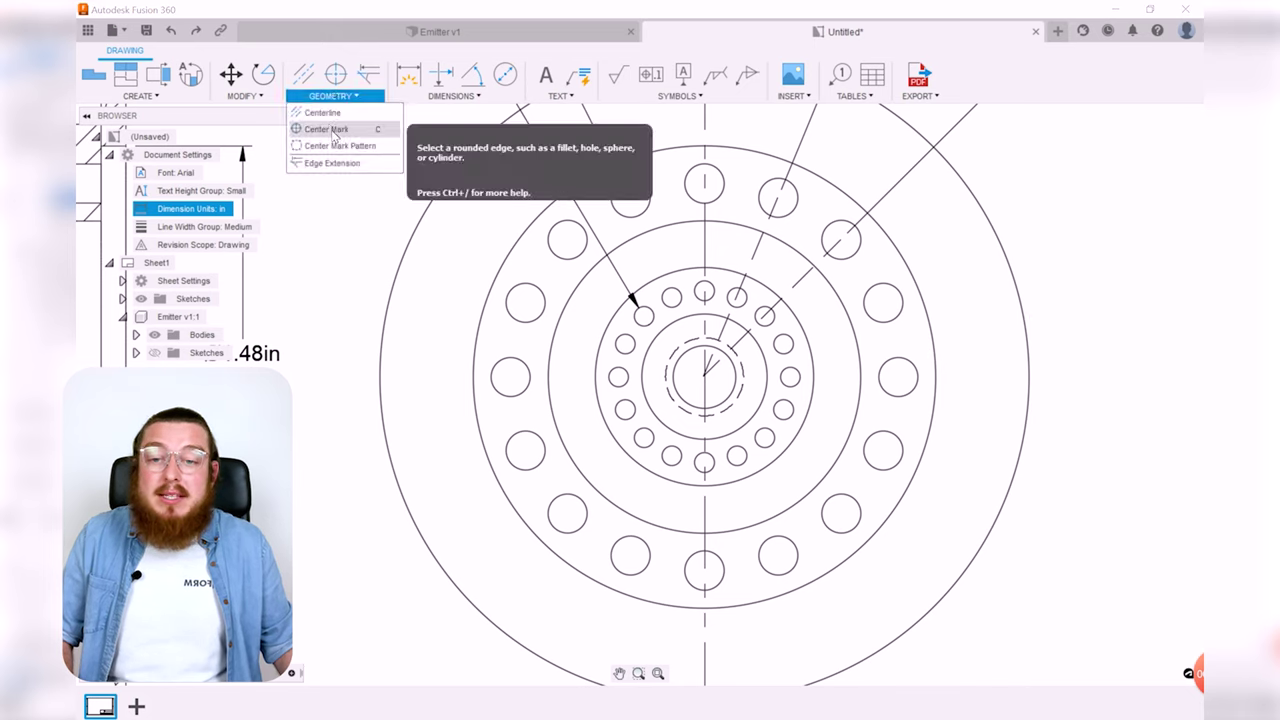
pyautogui.click(330, 129)
pyautogui.scroll(5, 672, 410)
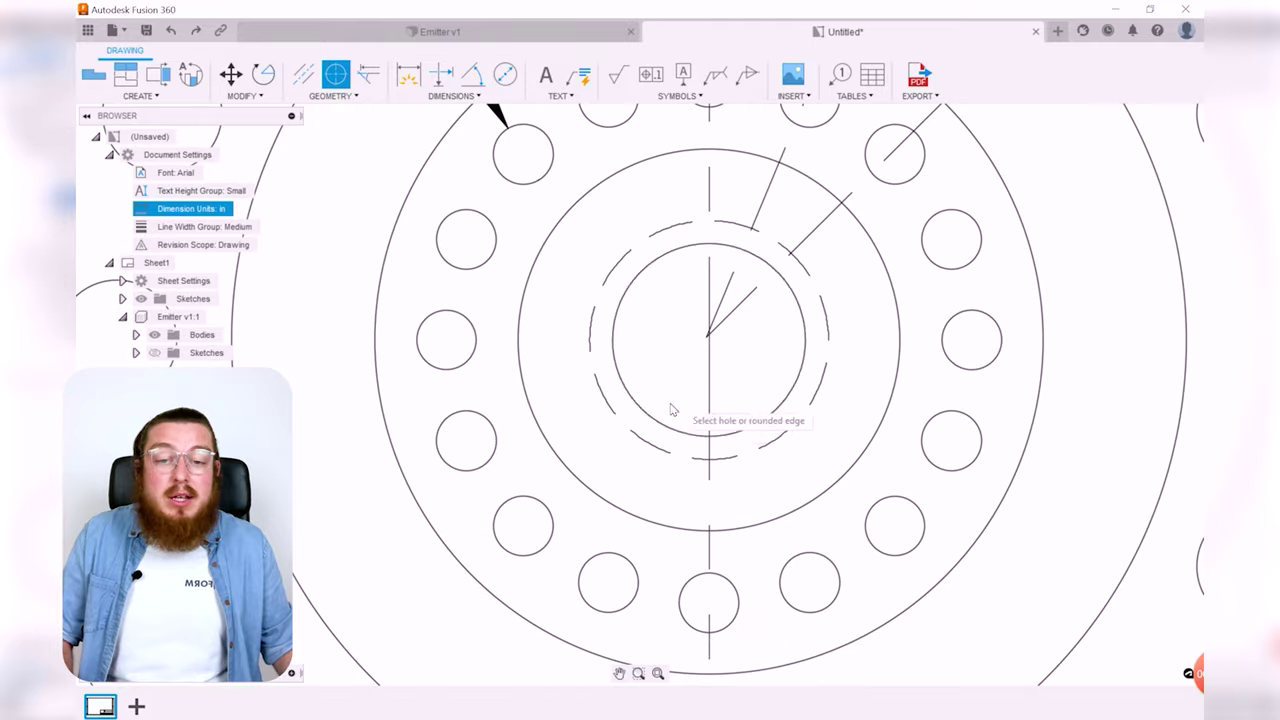
pyautogui.click(650, 420)
pyautogui.scroll(-5, 717, 372)
pyautogui.press('Escape')
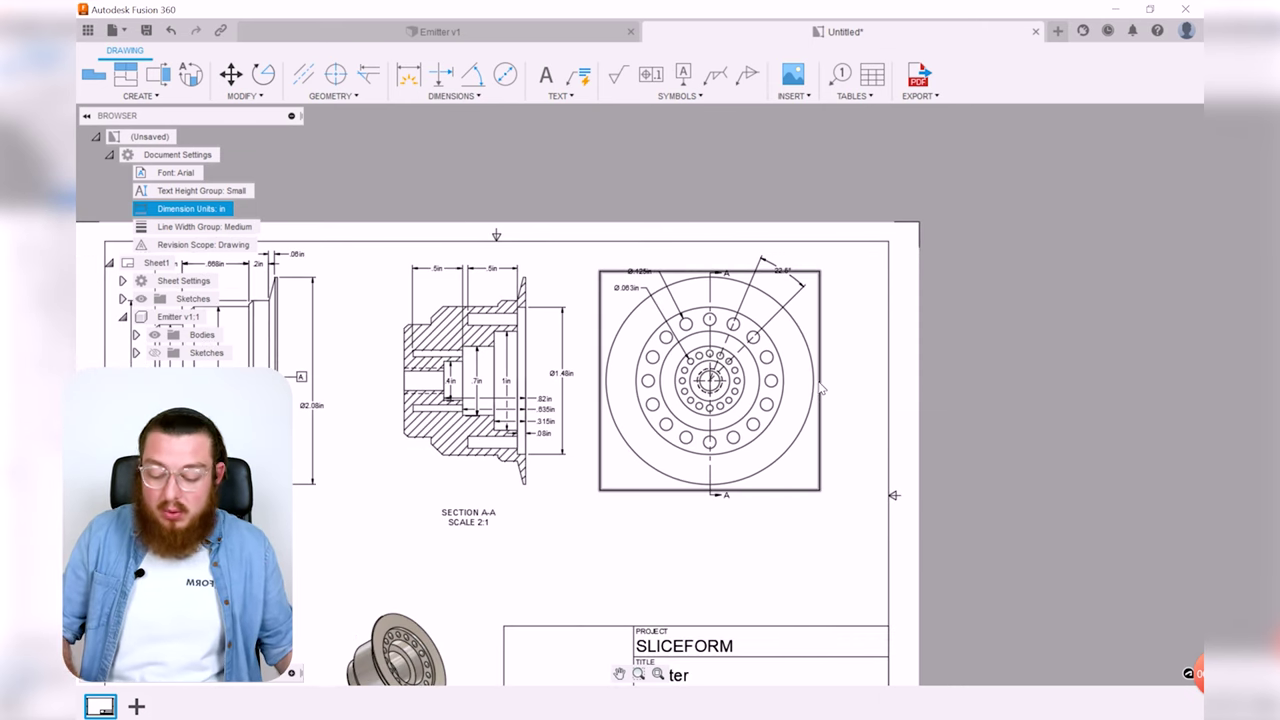
# - Dimension the .275in horizontal hole offset from the centre below the view
pyautogui.press('d')
pyautogui.scroll(1, 742, 404)
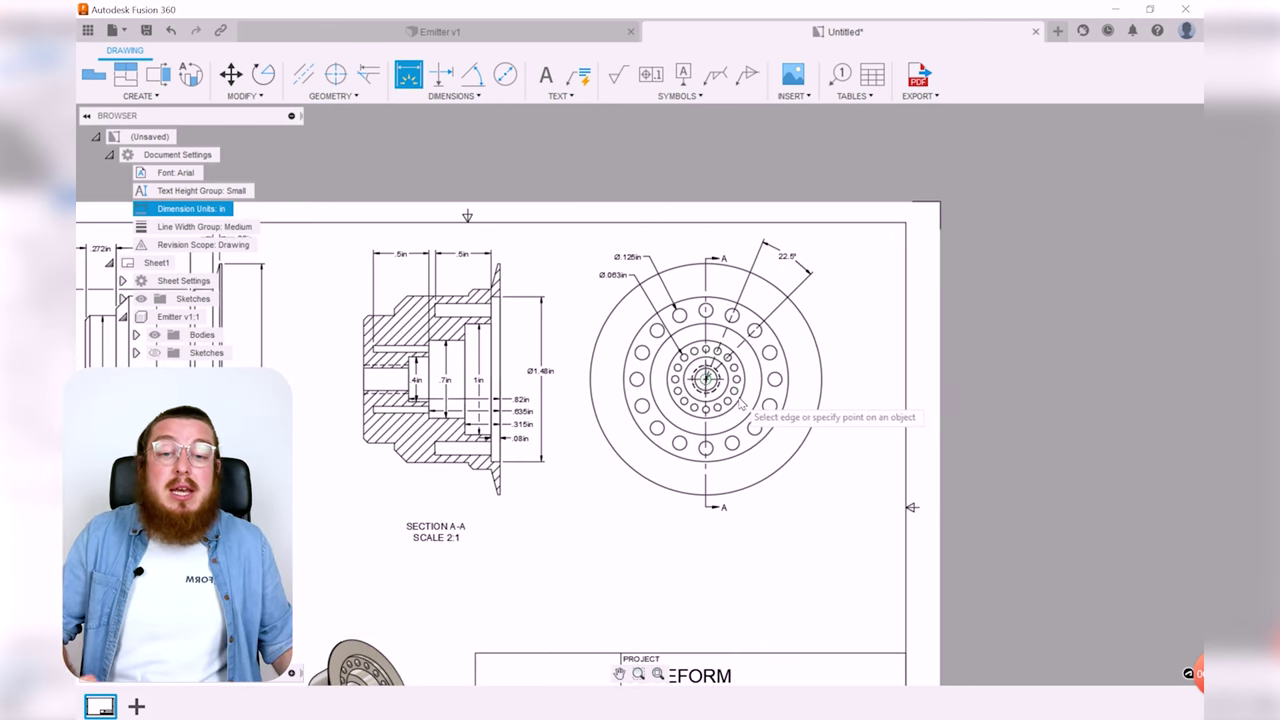
pyautogui.scroll(6, 706, 380)
pyautogui.click(679, 366)
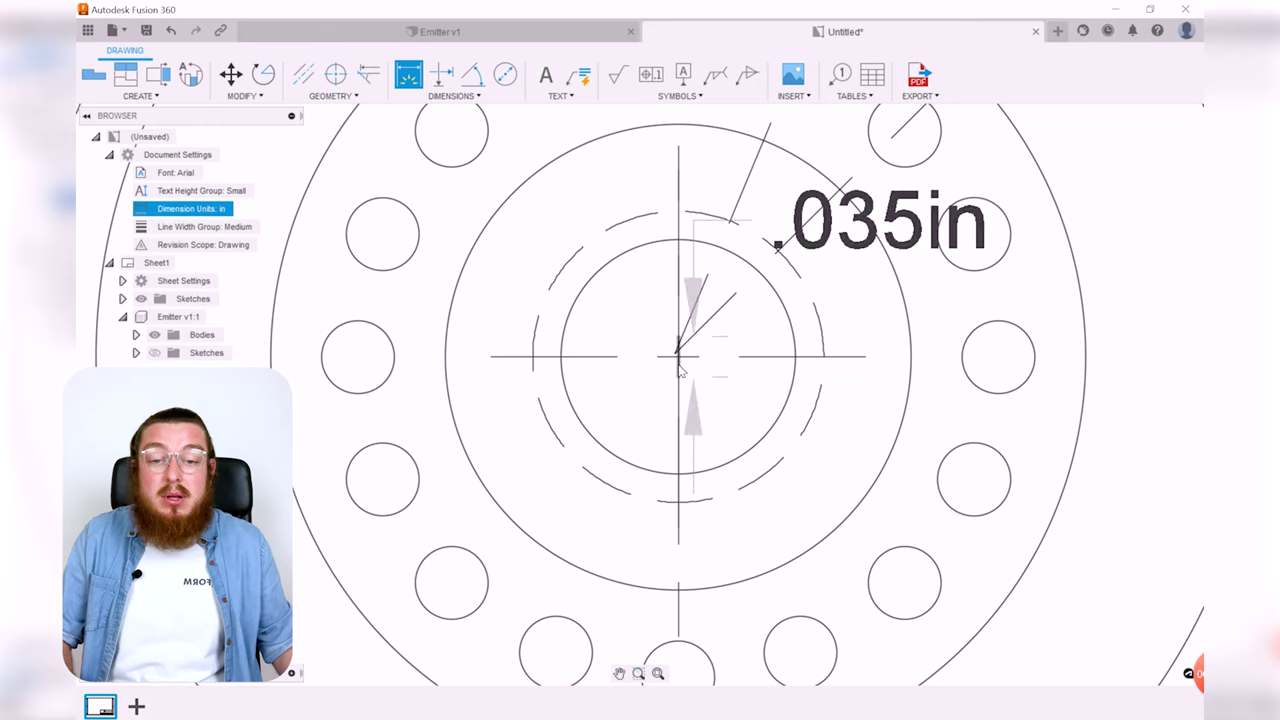
pyautogui.scroll(3, 679, 368)
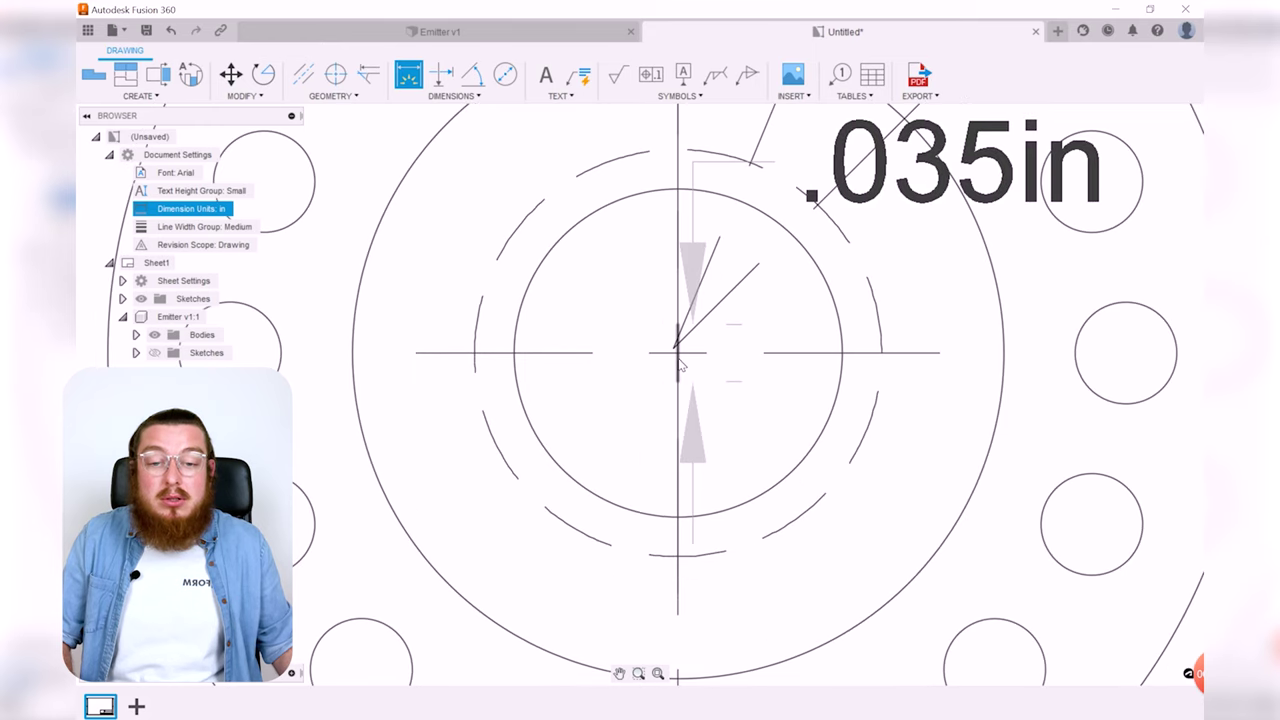
pyautogui.scroll(-3, 631, 405)
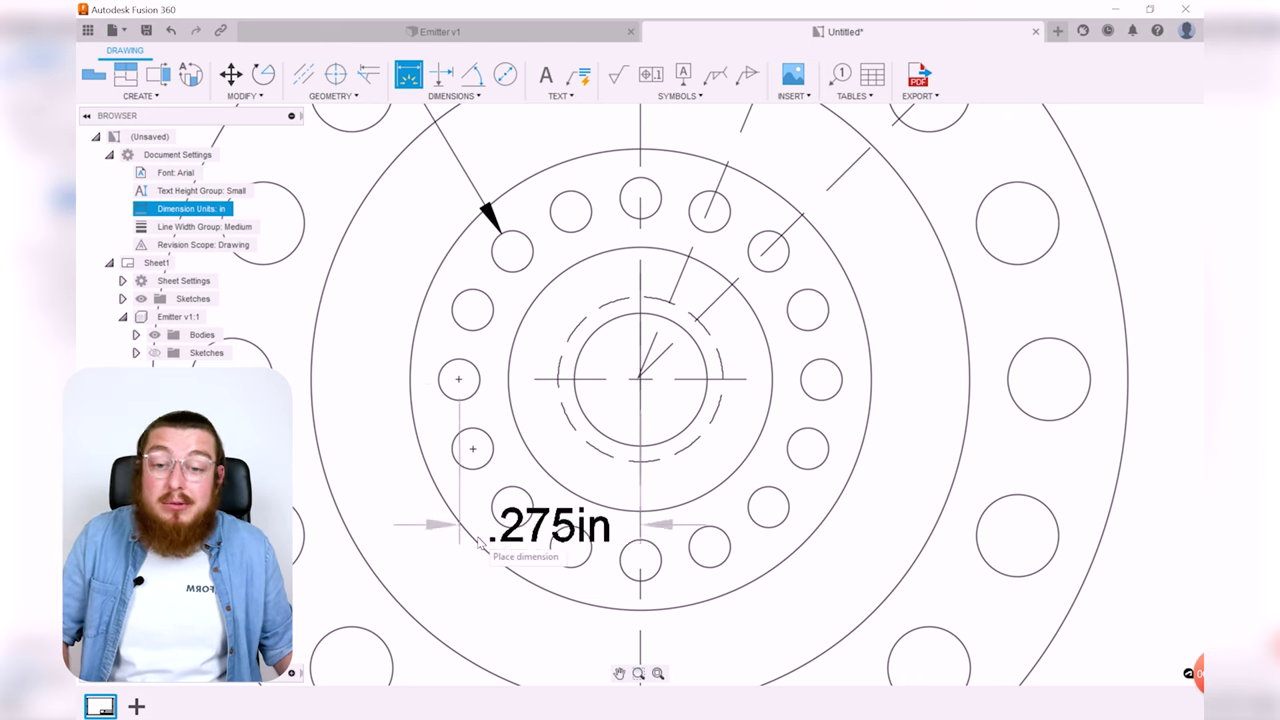
pyautogui.scroll(-5, 460, 386)
pyautogui.click(558, 566)
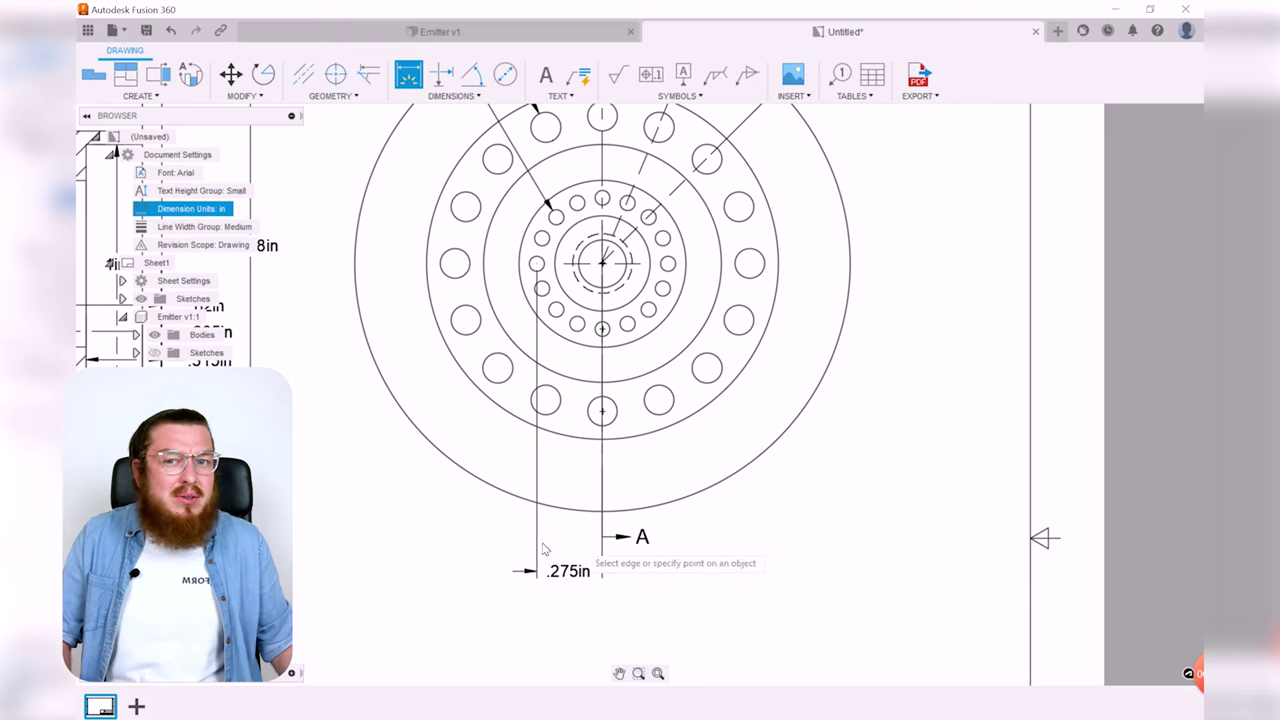
# - Add the .62in hole offset dimension below the .275in one
pyautogui.scroll(5, 600, 268)
pyautogui.scroll(4, 602, 267)
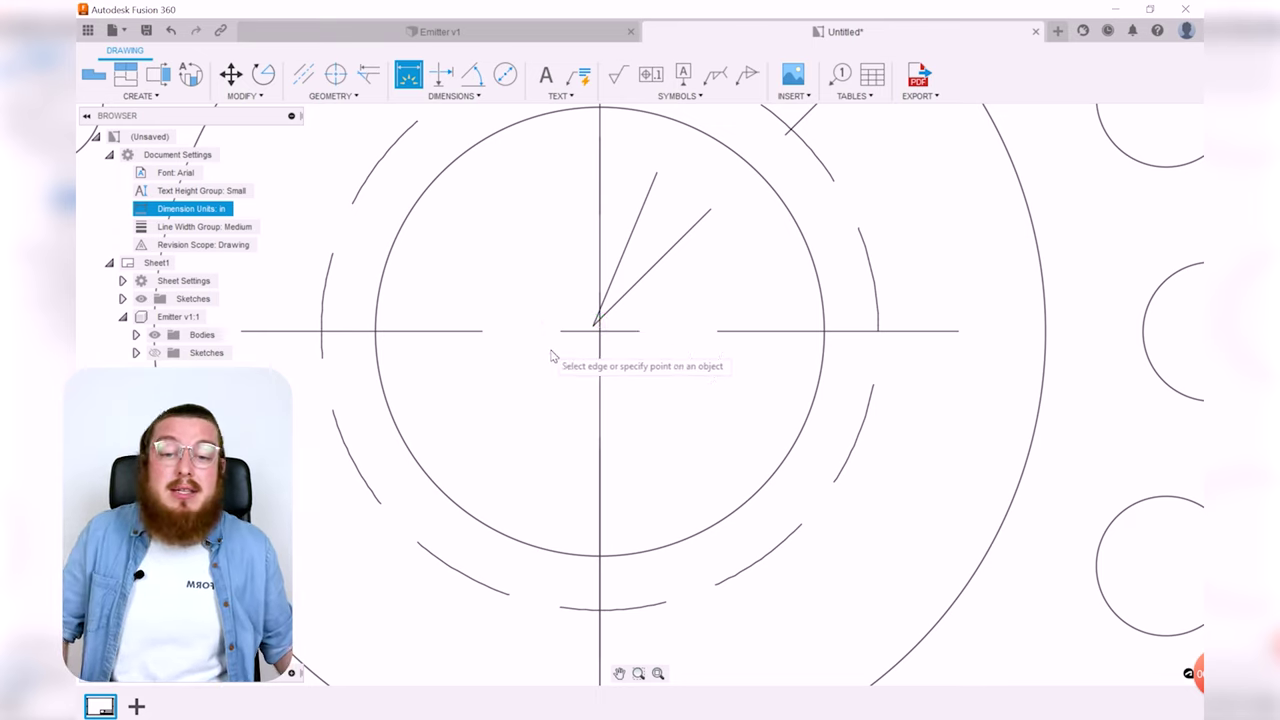
pyautogui.scroll(-3, 550, 340)
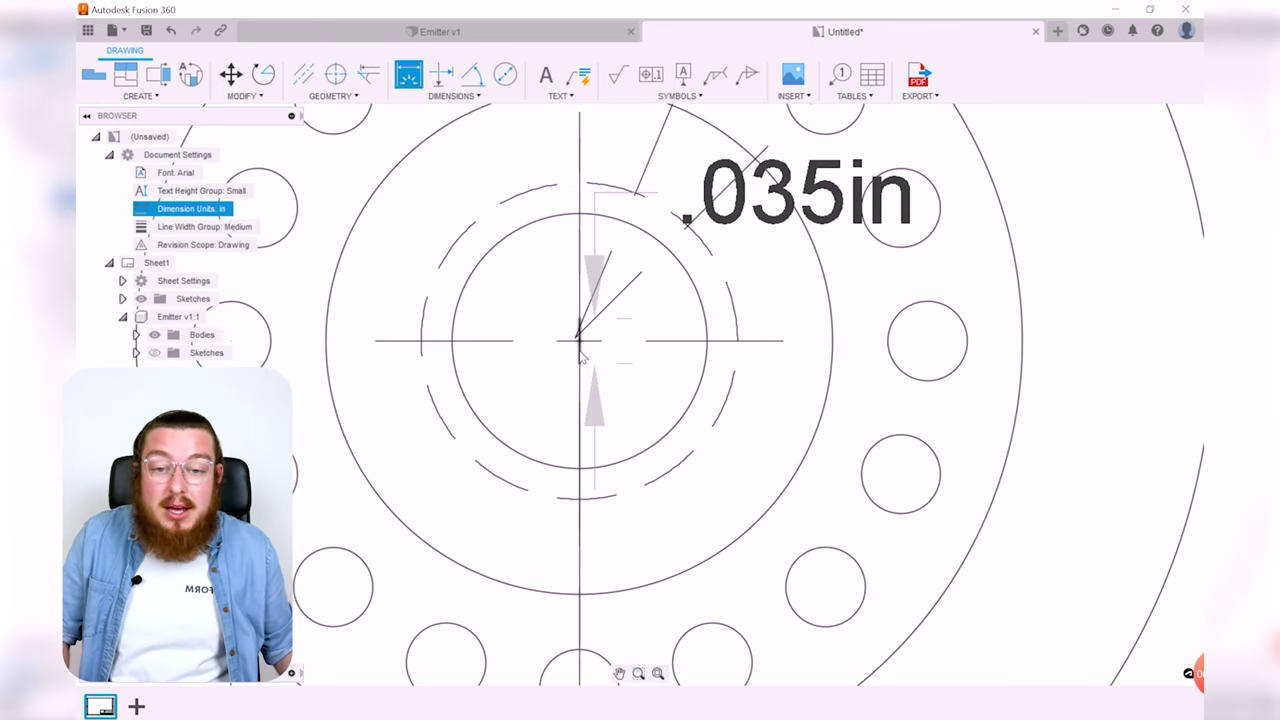
pyautogui.scroll(-3, 460, 380)
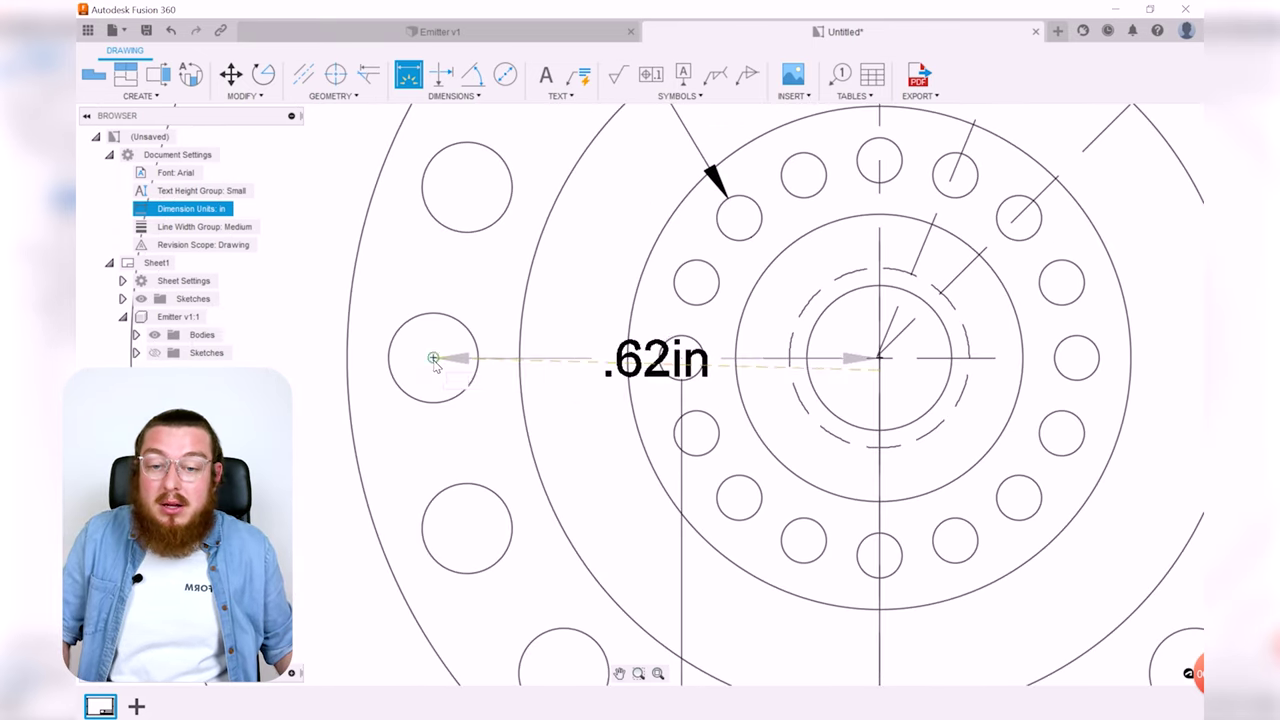
pyautogui.scroll(-3, 600, 465)
pyautogui.scroll(3, 705, 487)
pyautogui.scroll(-2, 705, 487)
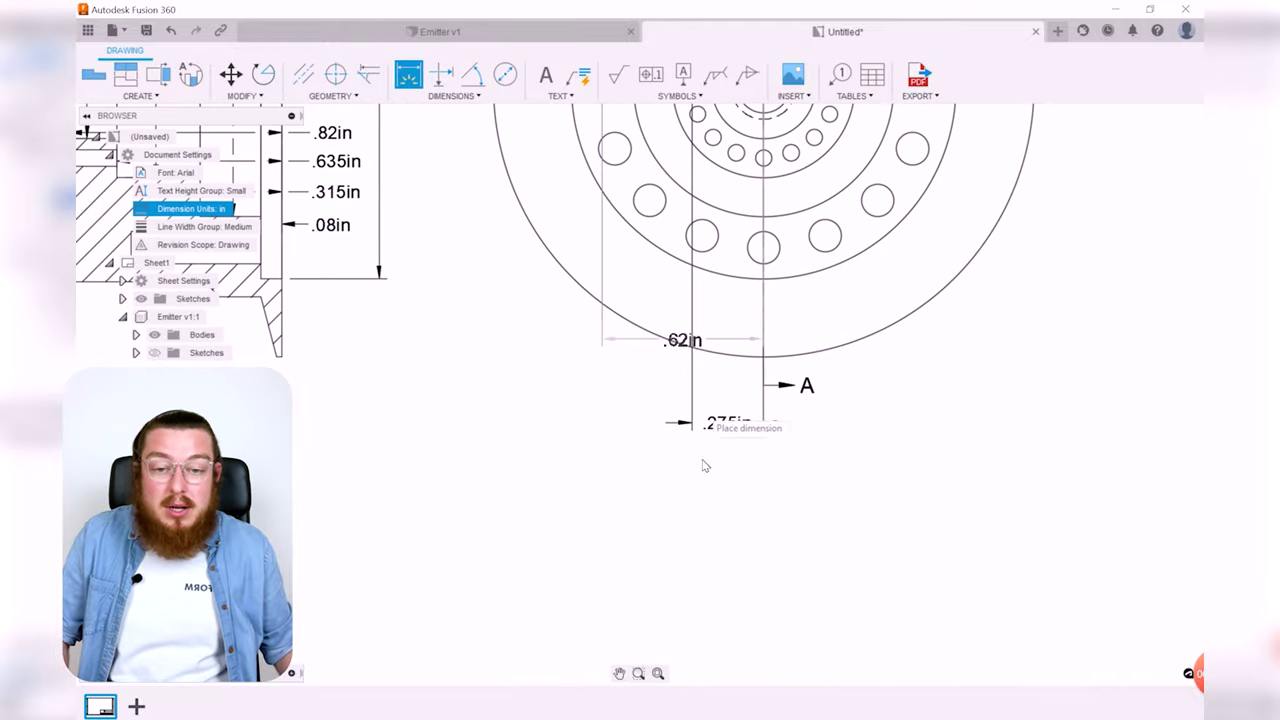
pyautogui.click(692, 508)
pyautogui.scroll(-3, 760, 460)
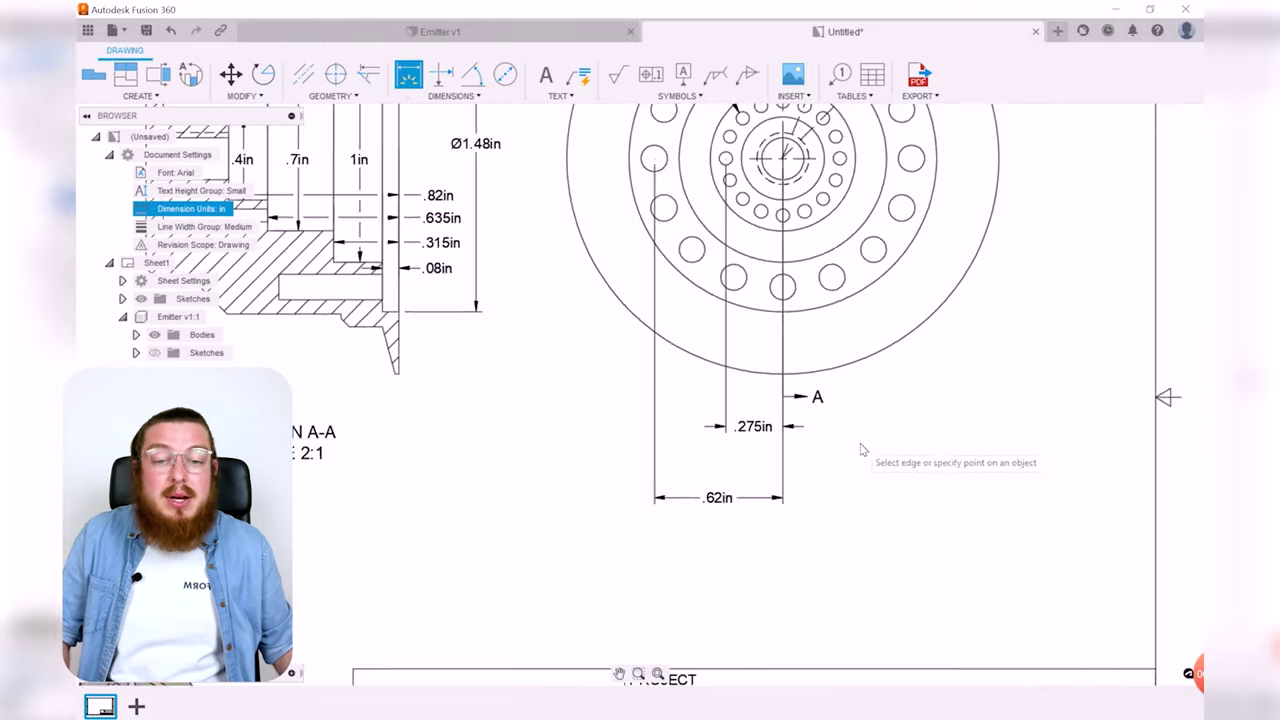
pyautogui.scroll(1, 799, 483)
pyautogui.press('Escape')
pyautogui.scroll(-3, 802, 552)
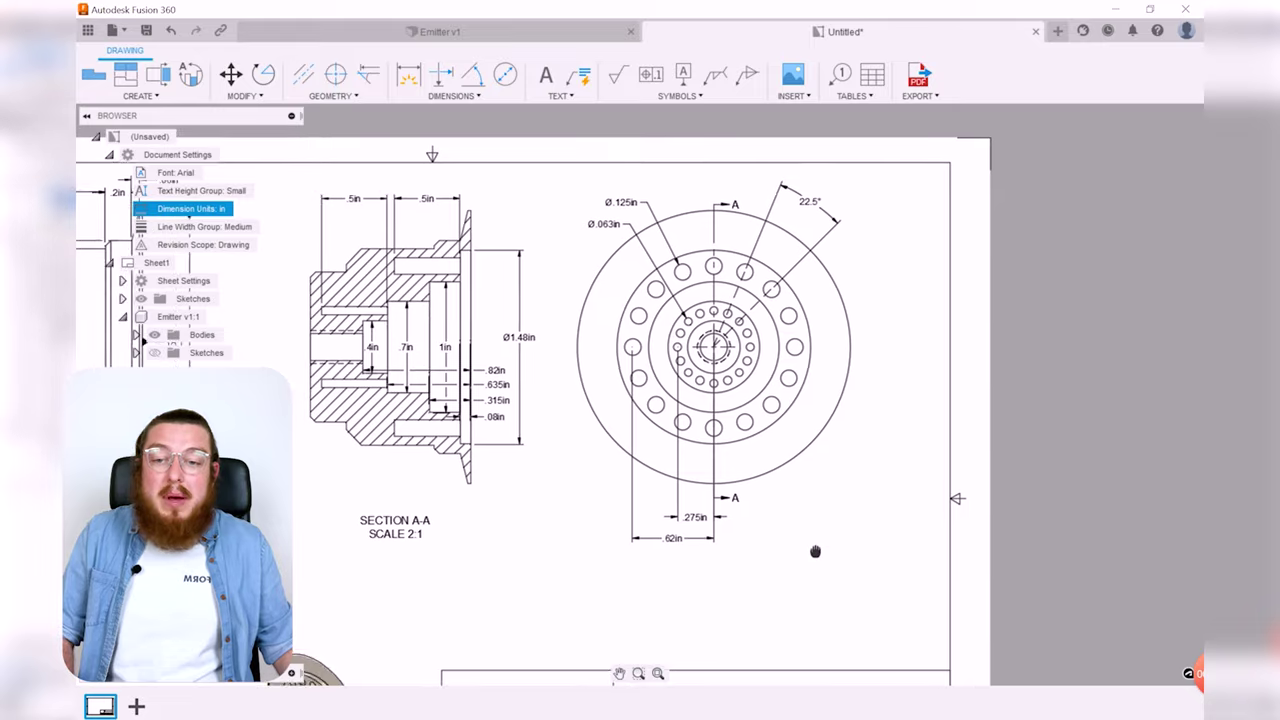
# - Zoom in on Section A-A and open the Text note options
pyautogui.scroll(5, 633, 398)
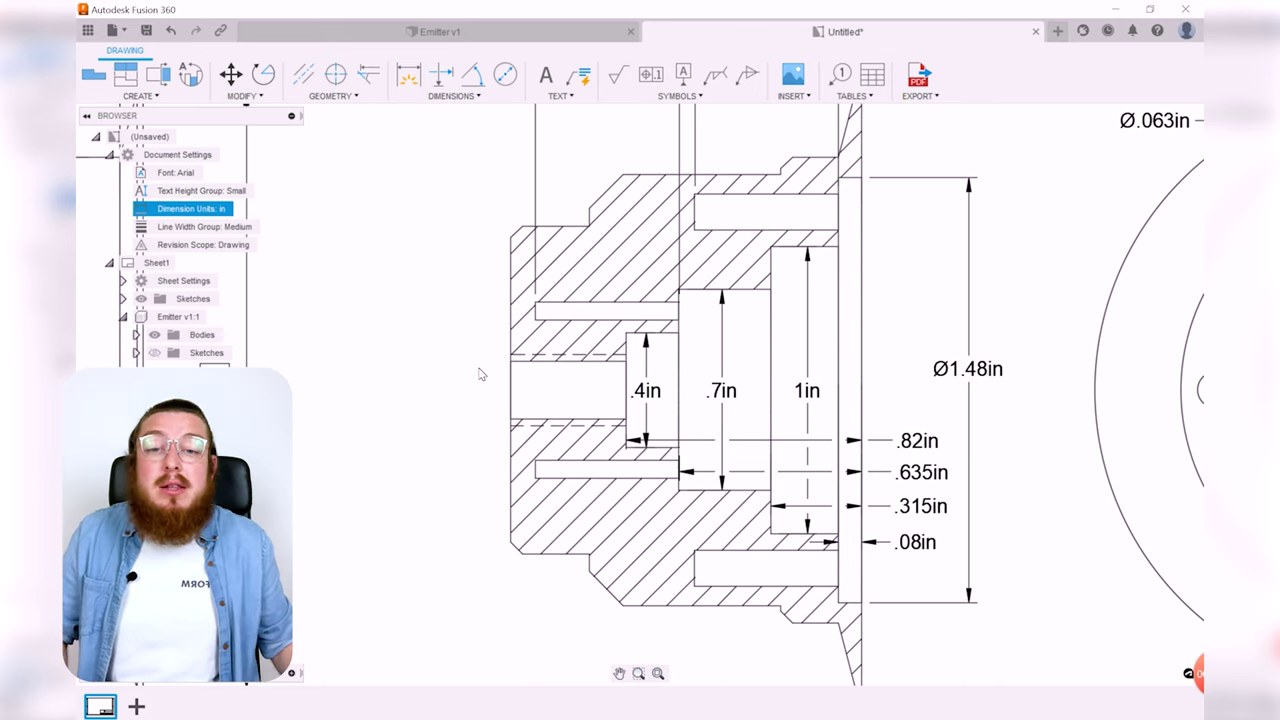
pyautogui.click(562, 96)
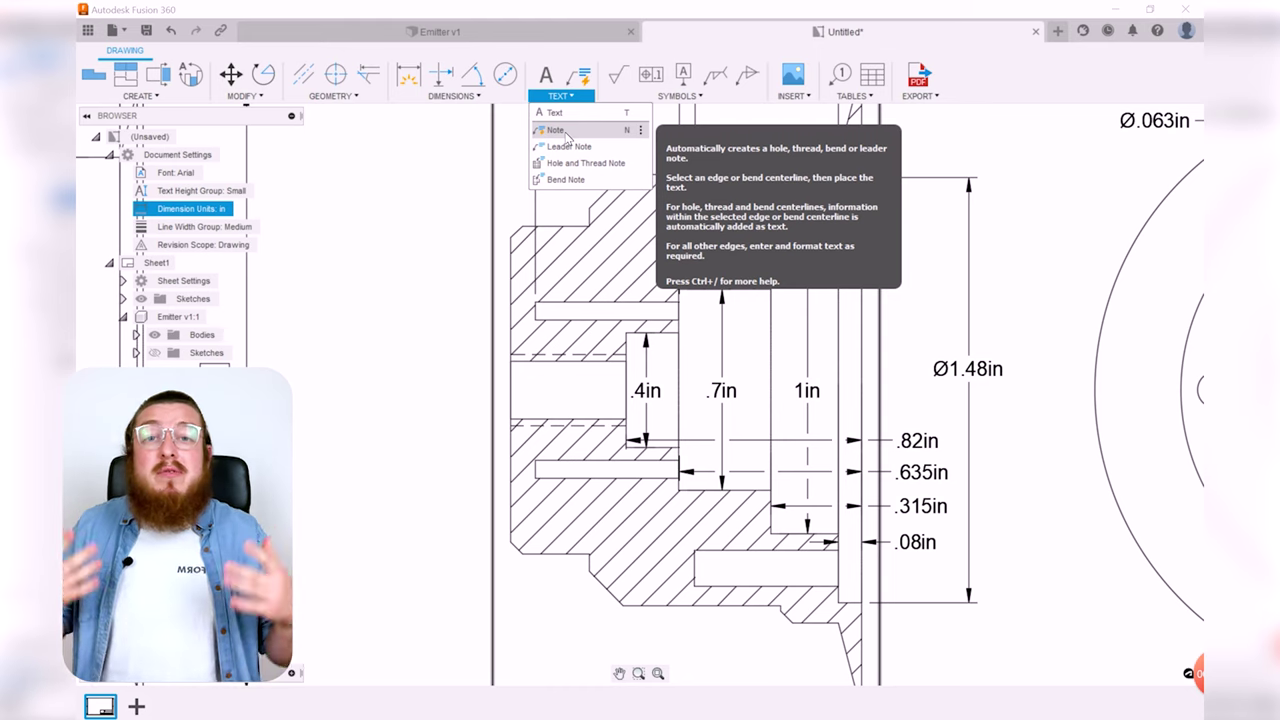
# - Add a 1/4-20 UNC - 3B thread note to the tapped hole in Section A-A and reposition it
pyautogui.click(565, 132)
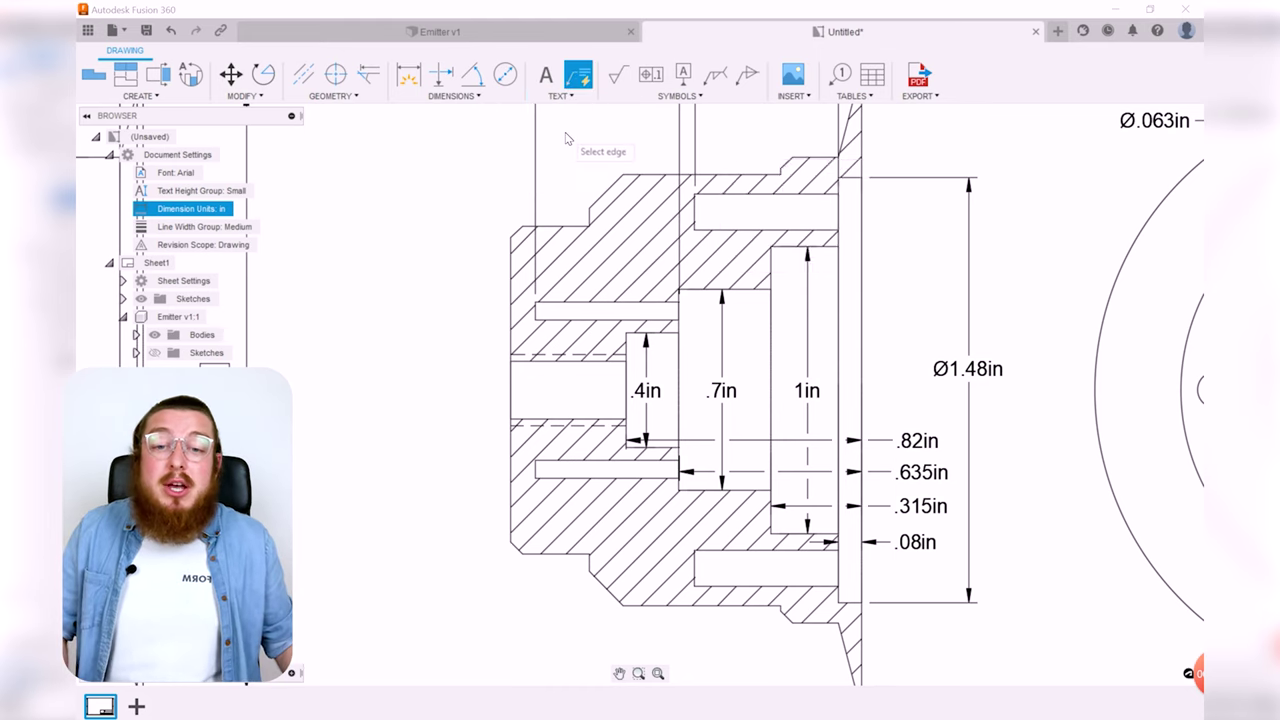
pyautogui.click(557, 368)
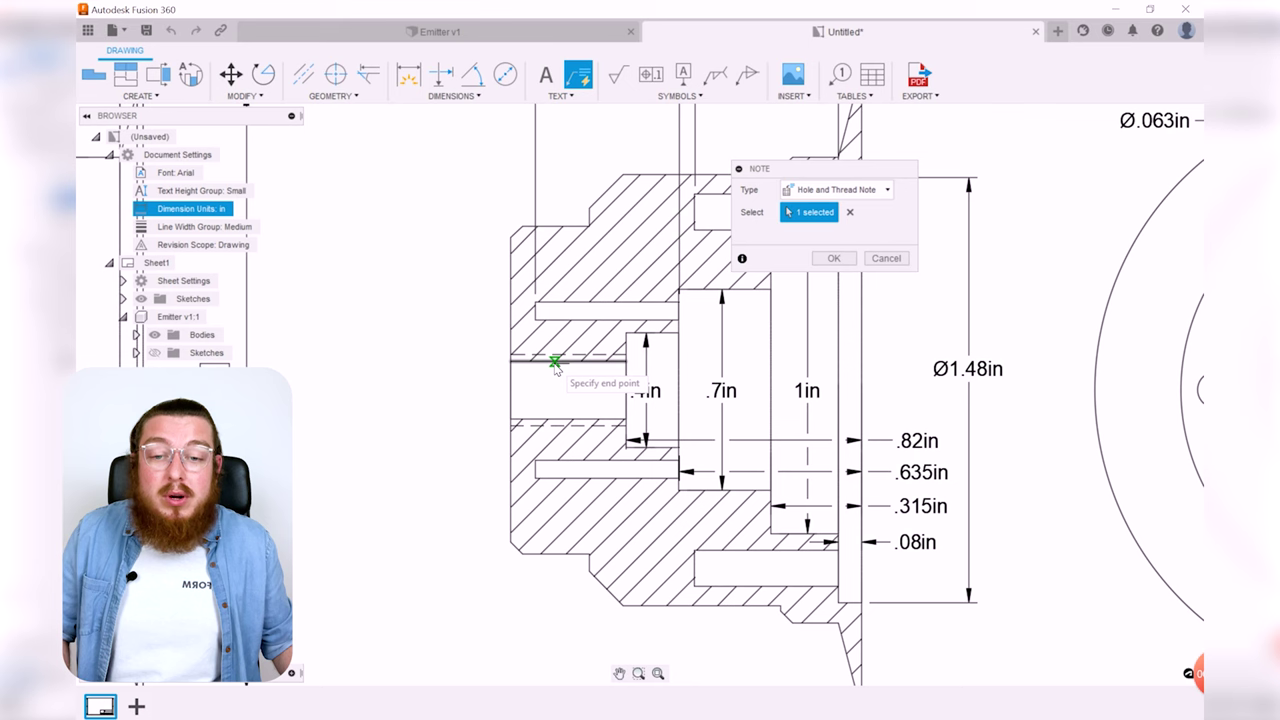
pyautogui.click(433, 423)
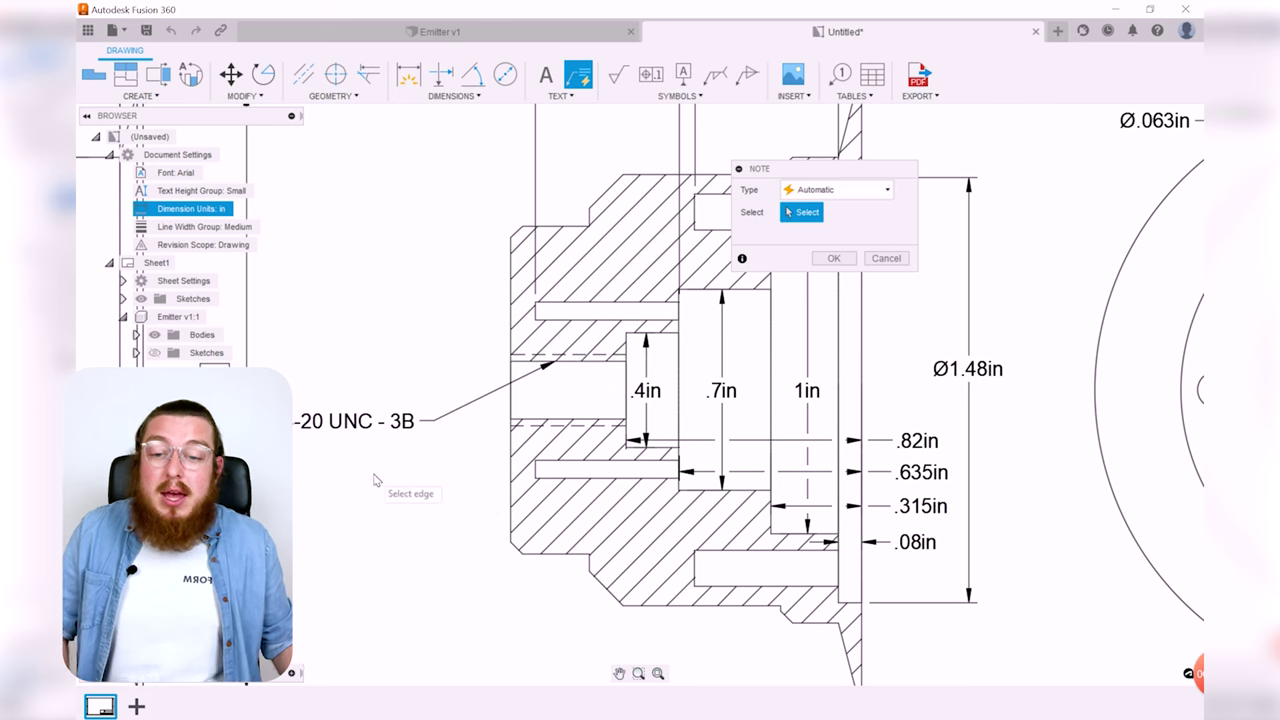
pyautogui.moveTo(365, 480); pyautogui.dragTo(500, 465, button='middle')
pyautogui.scroll(3, 430, 455)
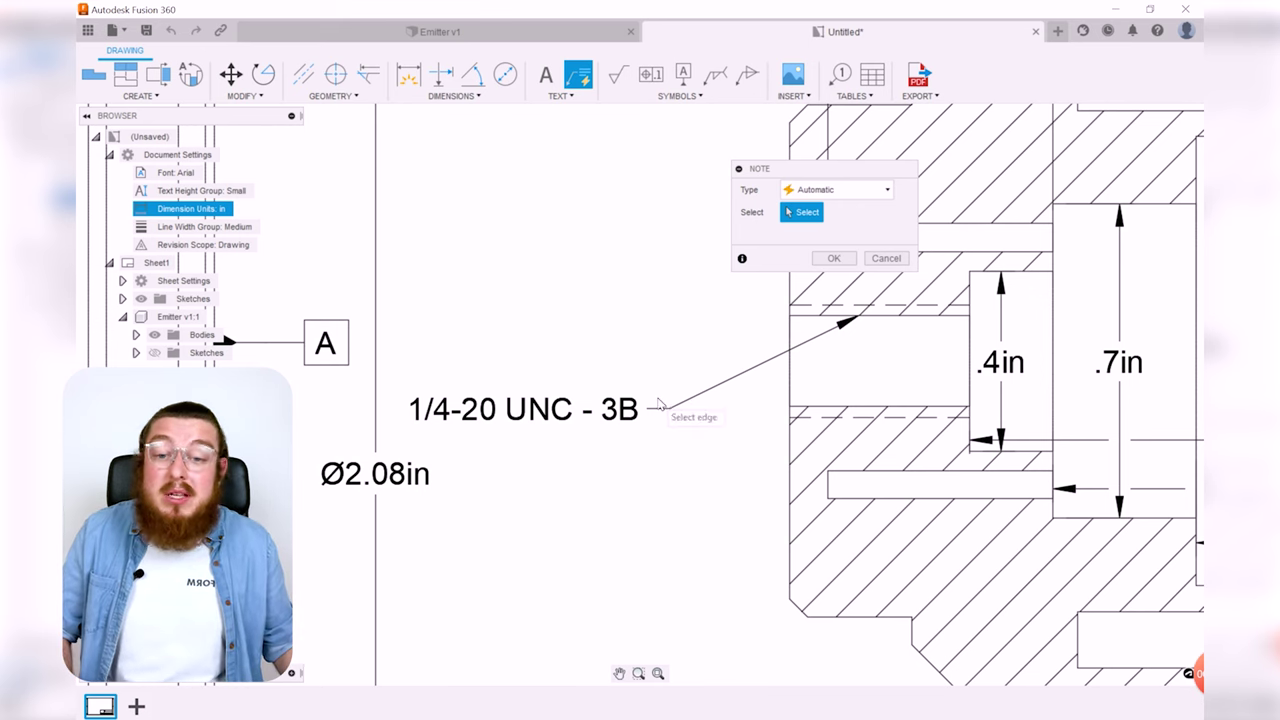
pyautogui.click(836, 258)
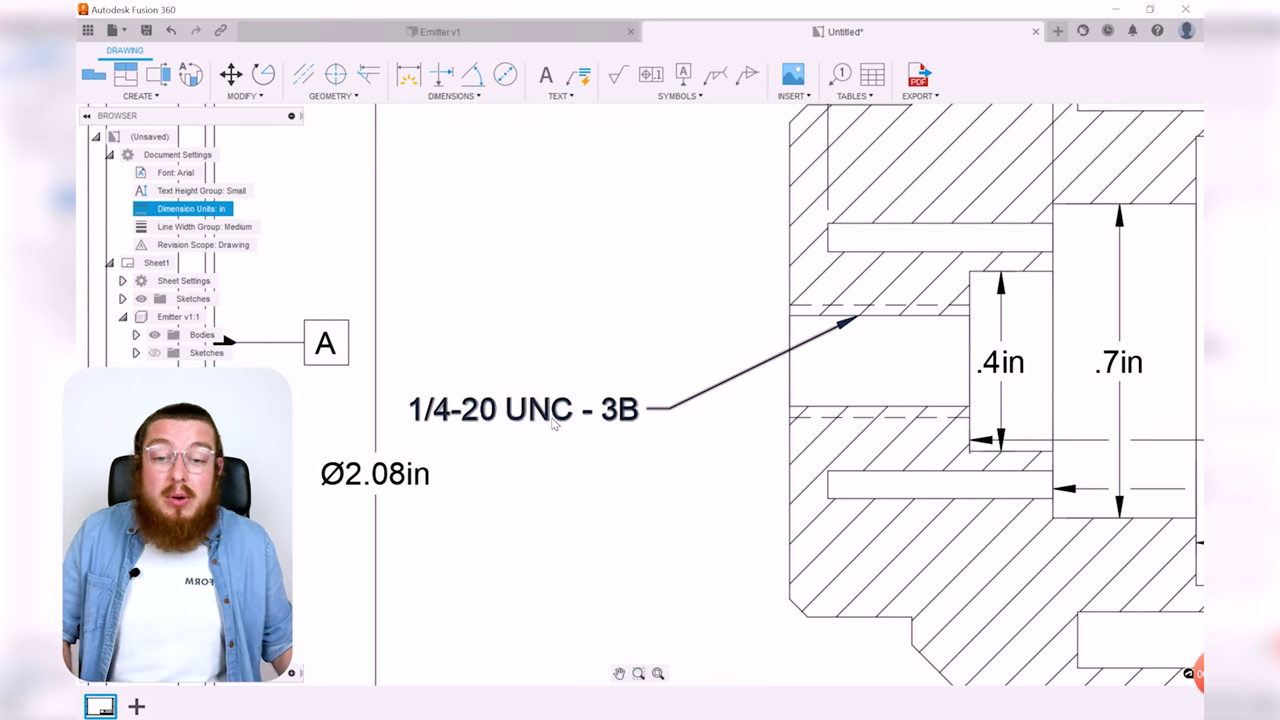
pyautogui.click(668, 408)
pyautogui.click(757, 368)
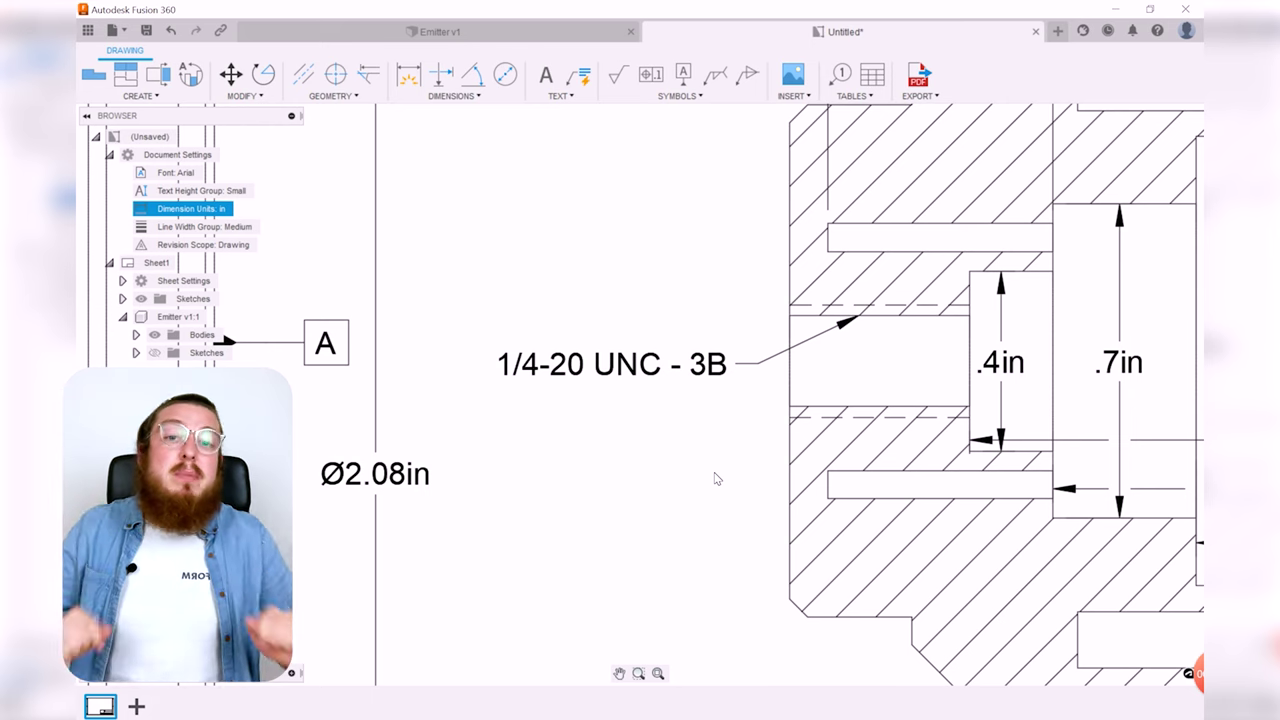
pyautogui.scroll(-6, 715, 478)
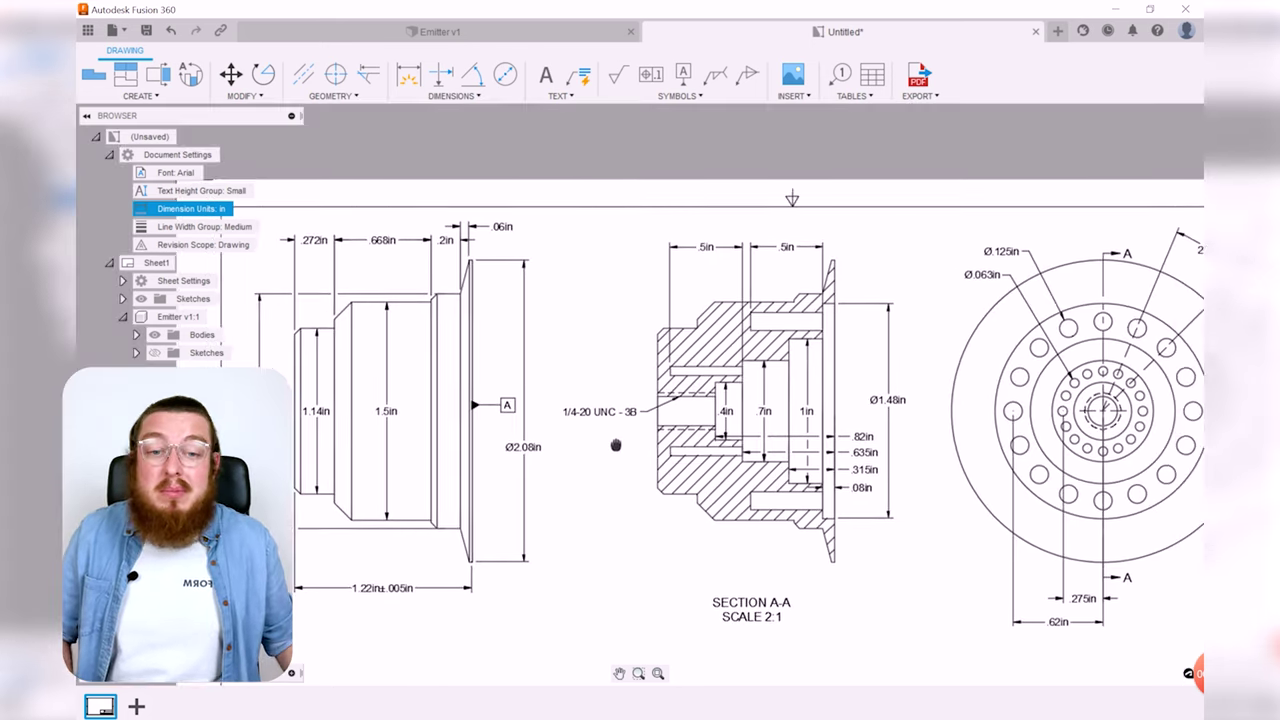
# - Centre and zoom in on the left side view, then bring up the Text note options
pyautogui.moveTo(813, 582); pyautogui.dragTo(1060, 590, button='middle')
pyautogui.scroll(2, 723, 543)
pyautogui.scroll(3, 531, 509)
pyautogui.moveTo(531, 509); pyautogui.dragTo(626, 654, button='middle')
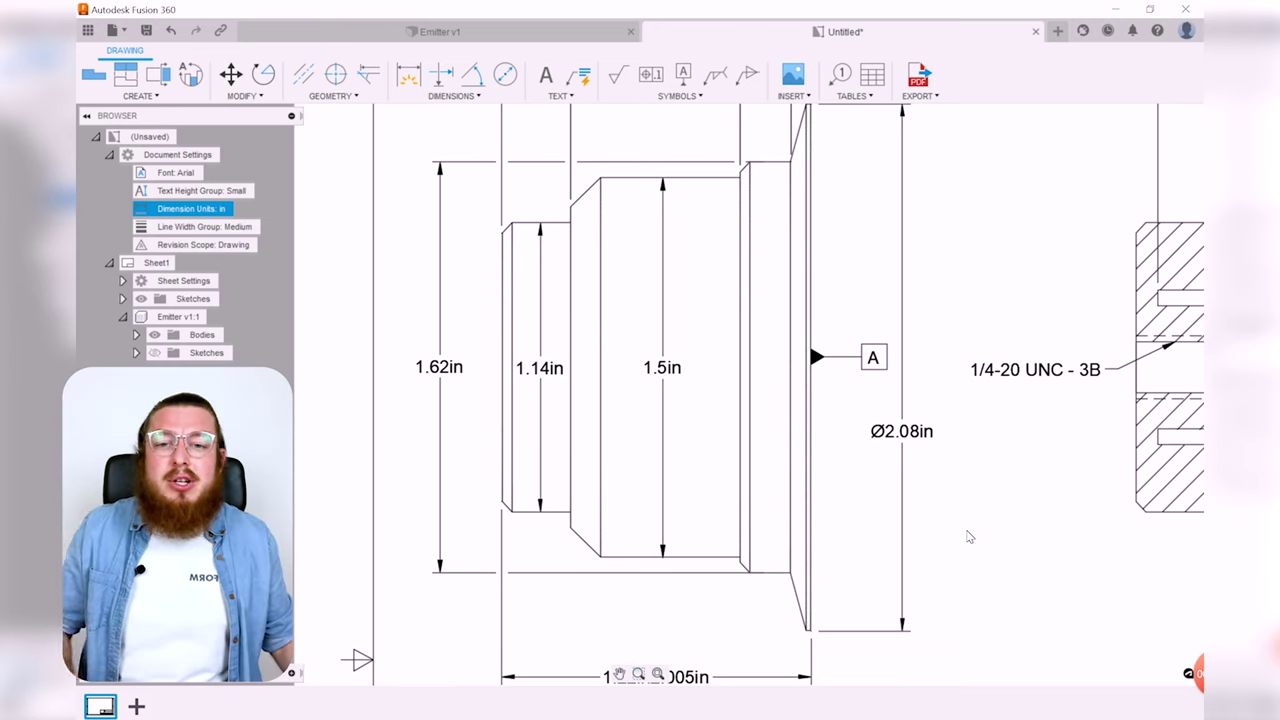
pyautogui.click(576, 99)
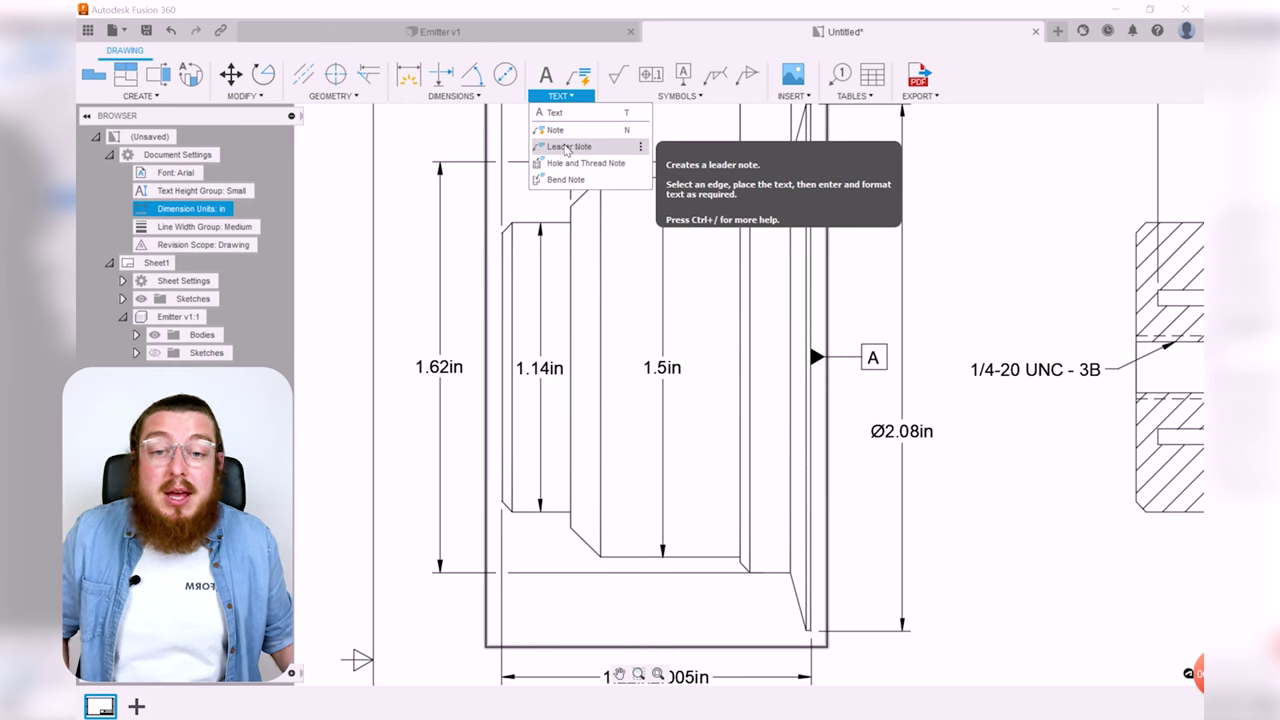
# - Add a 'Light Chamfer' leader note pointing to the left chamfer edge of the side view
pyautogui.click(566, 147)
pyautogui.moveTo(644, 513); pyautogui.dragTo(697, 427, button='middle')
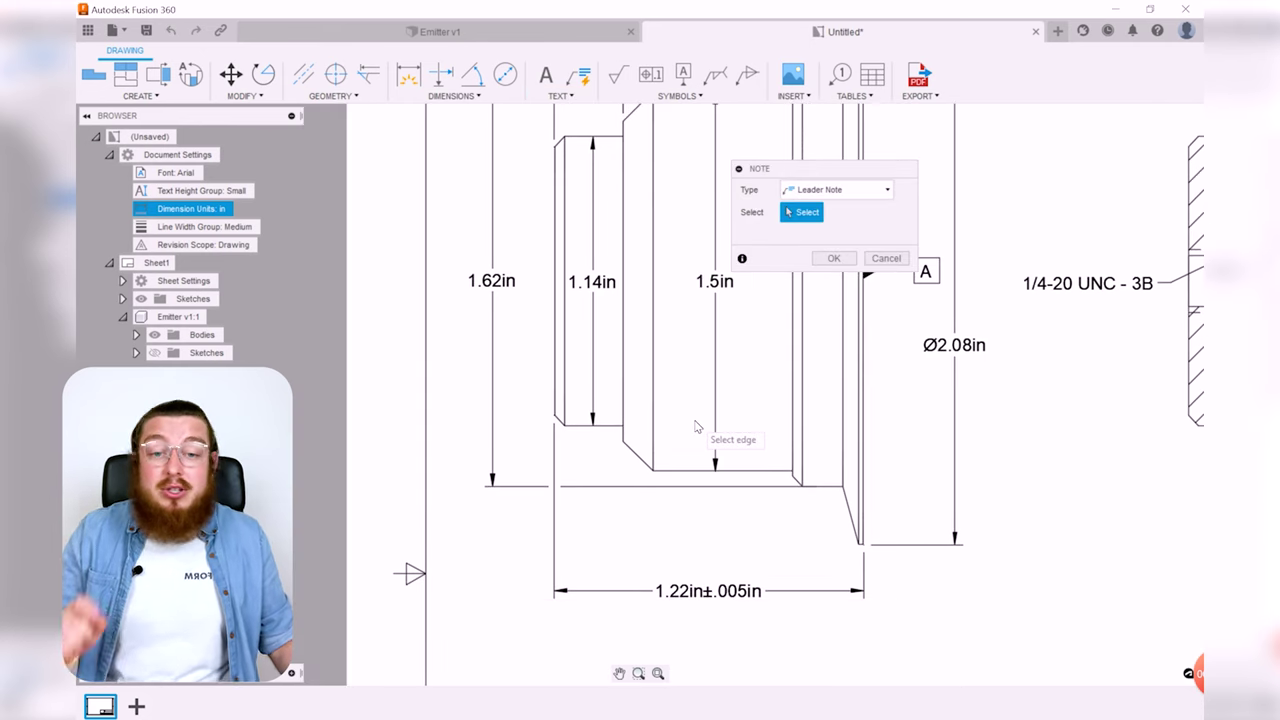
pyautogui.moveTo(697, 510)
pyautogui.mouseDown(button='middle')
pyautogui.moveTo(571, 474)
pyautogui.moveTo(587, 439)
pyautogui.mouseUp(button='middle')
pyautogui.scroll(2, 571, 474)
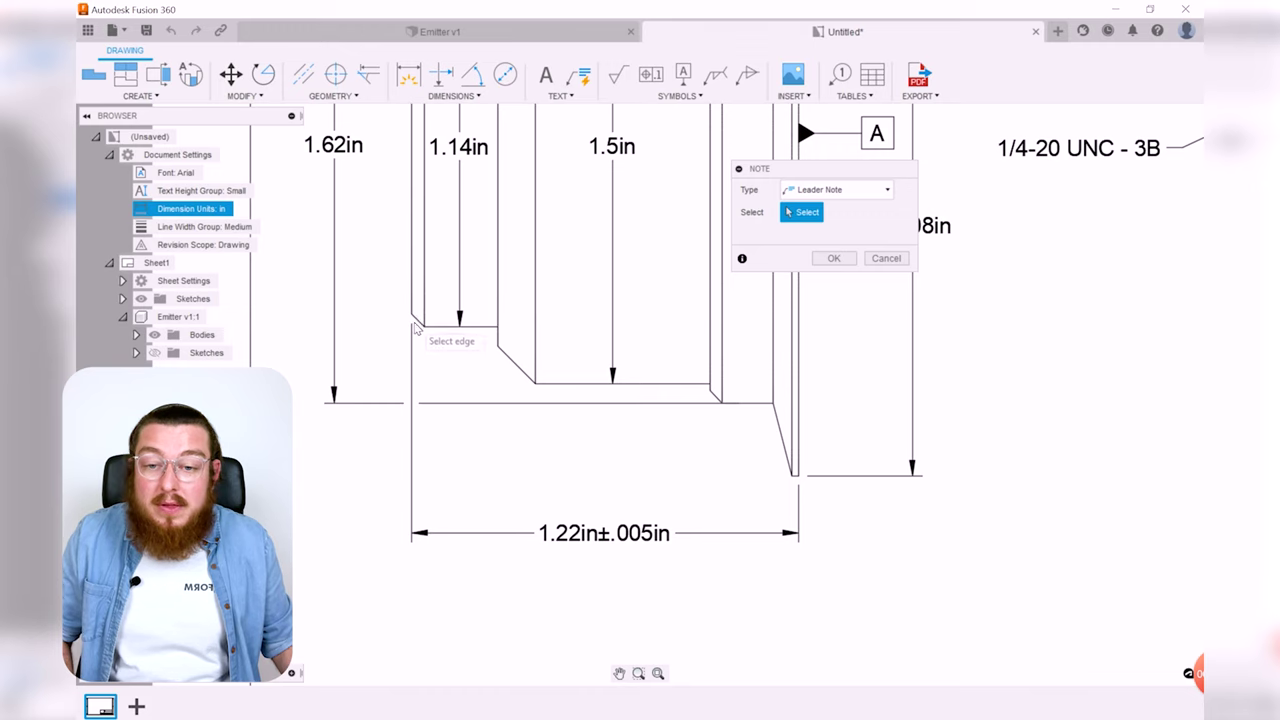
pyautogui.click(418, 326)
pyautogui.click(482, 458)
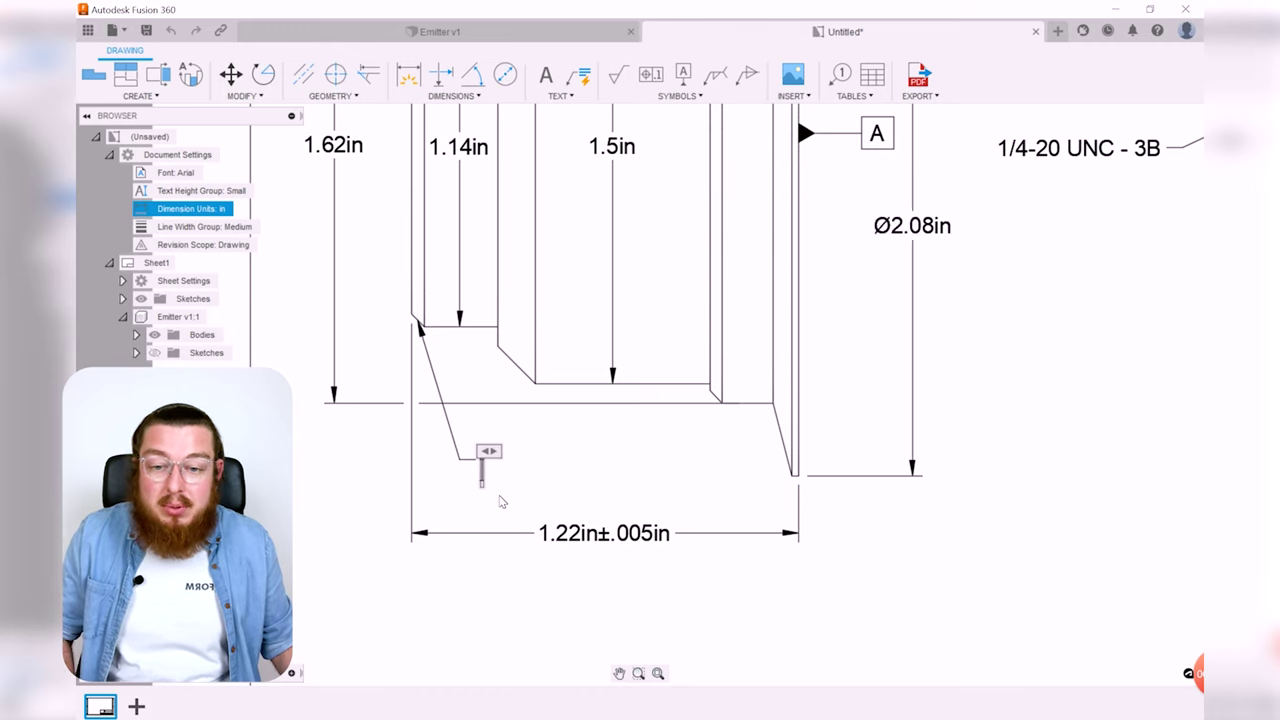
pyautogui.write('Light CG')
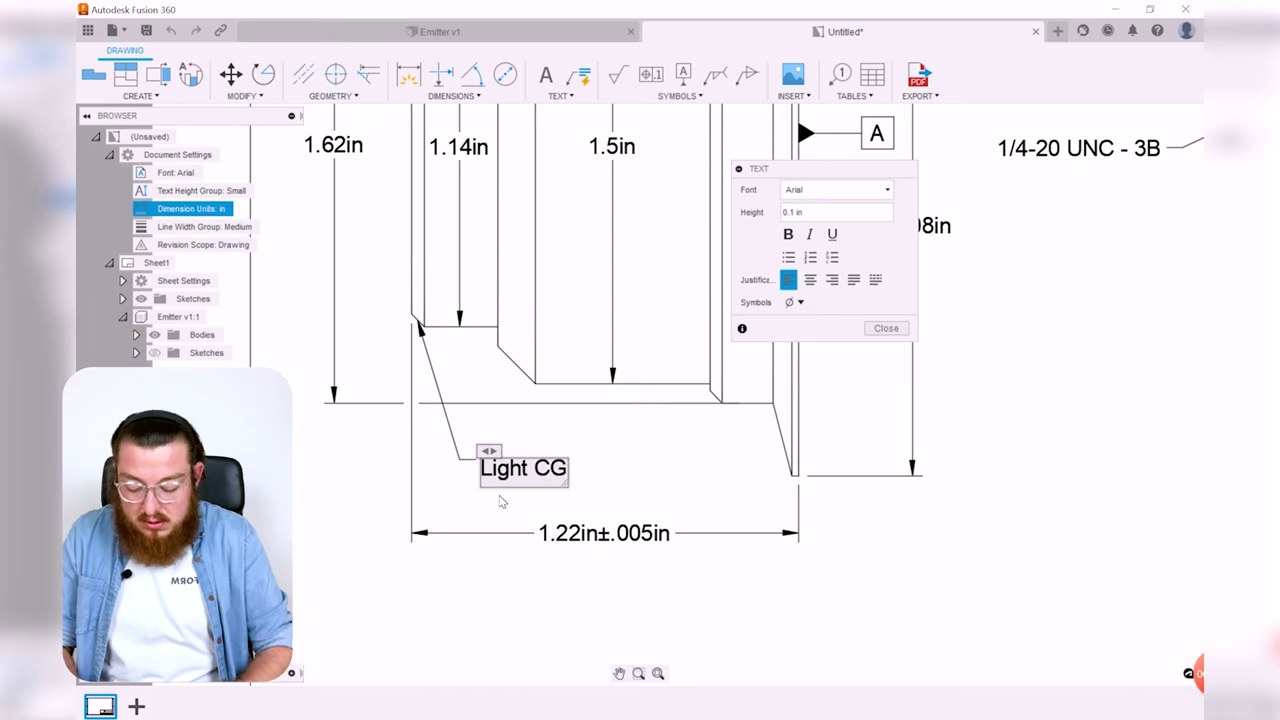
pyautogui.press('BackSpace')
pyautogui.write('hmafer')
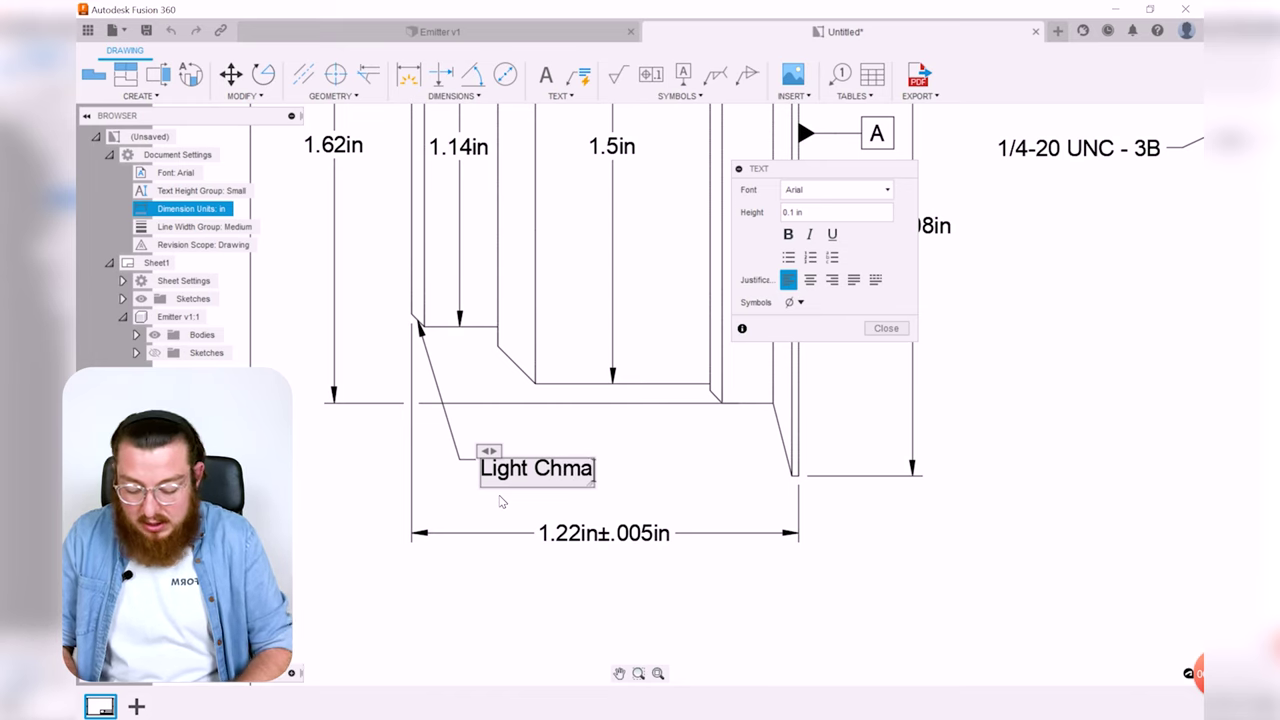
pyautogui.press('BackSpace')
pyautogui.press('Left')
pyautogui.write('a')
pyautogui.press('Right')
pyautogui.press('Right')
pyautogui.press('Right')
pyautogui.press('Right')
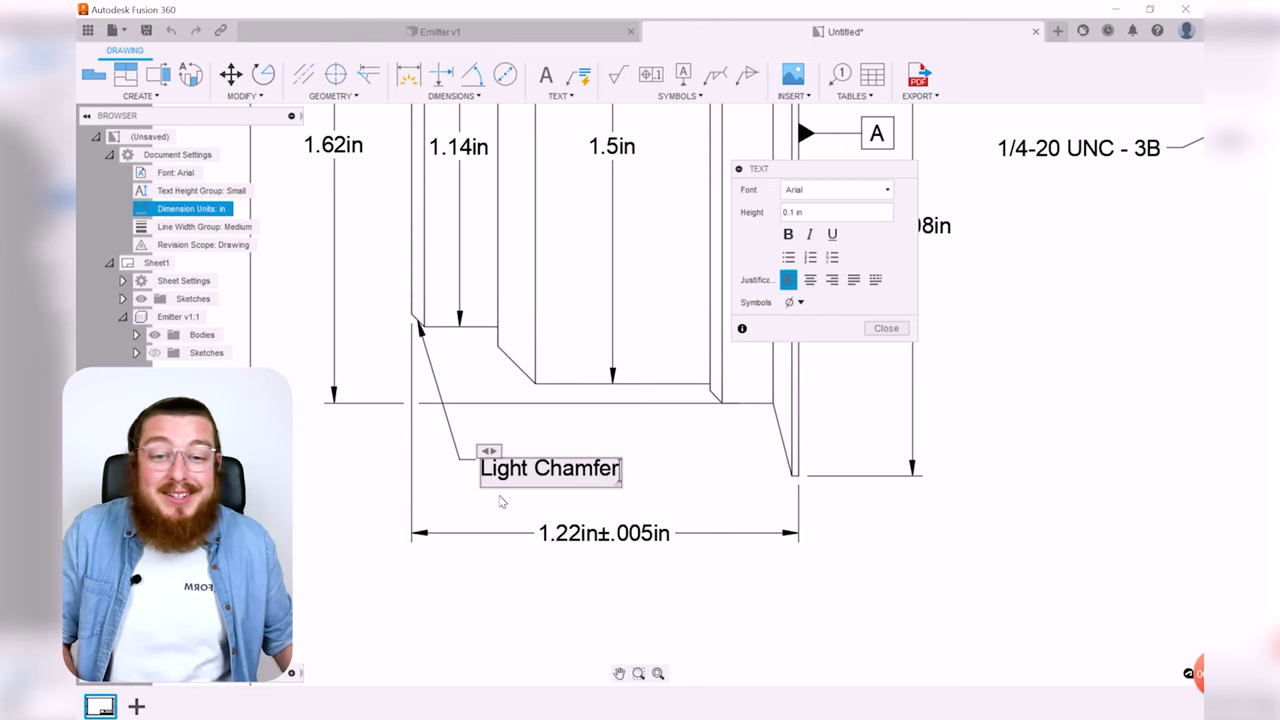
pyautogui.click(898, 330)
# - Add a second leader from the other chamfer edge to the Light Chamfer note
pyautogui.click(560, 96)
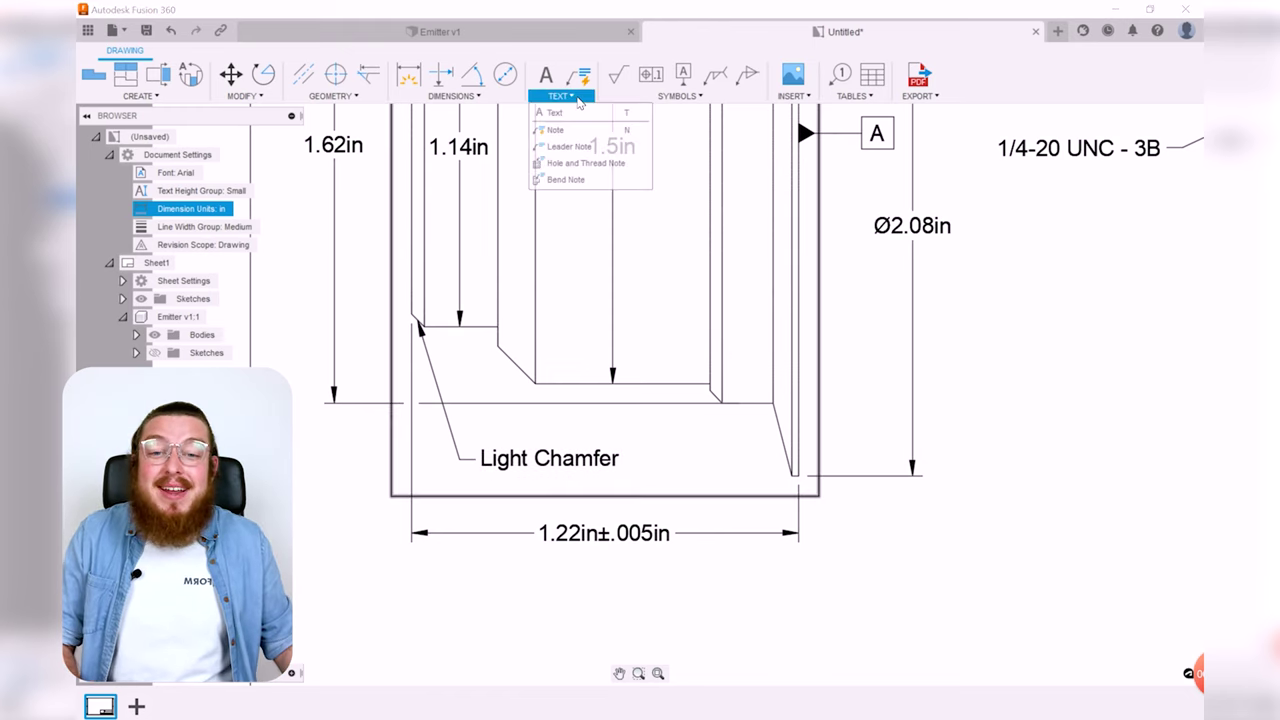
pyautogui.click(571, 147)
pyautogui.click(716, 398)
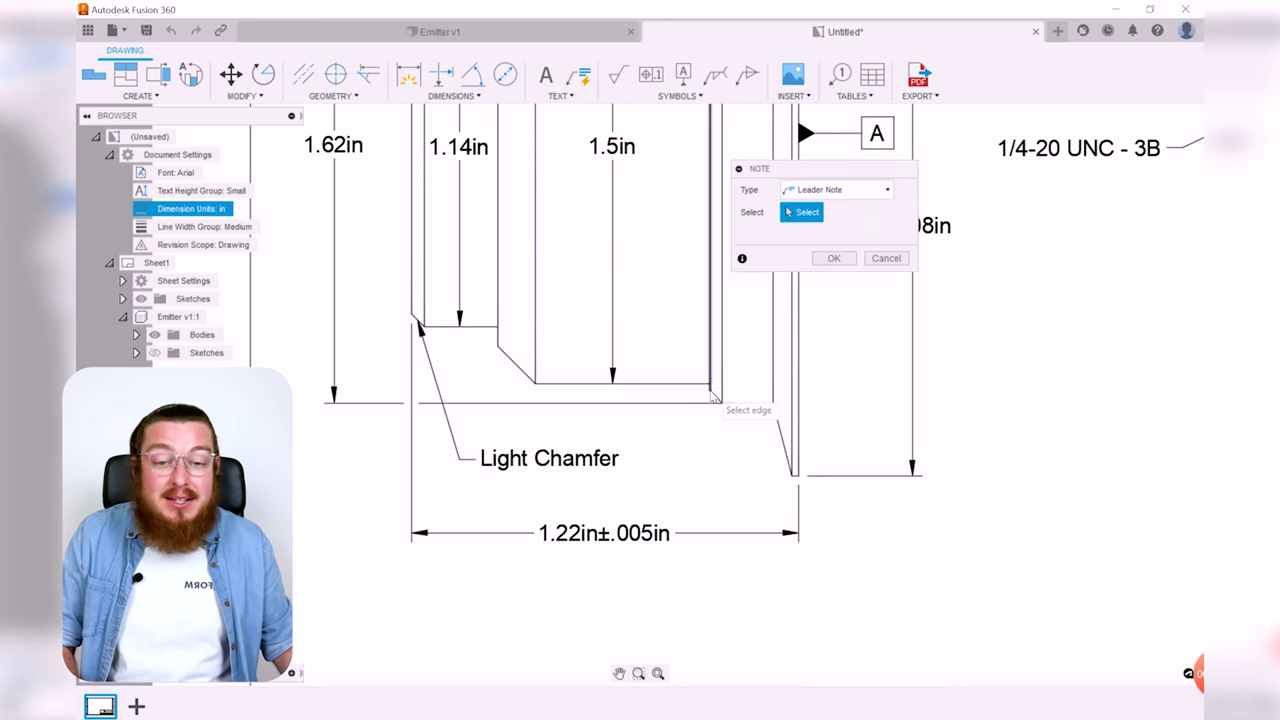
pyautogui.scroll(3, 716, 398)
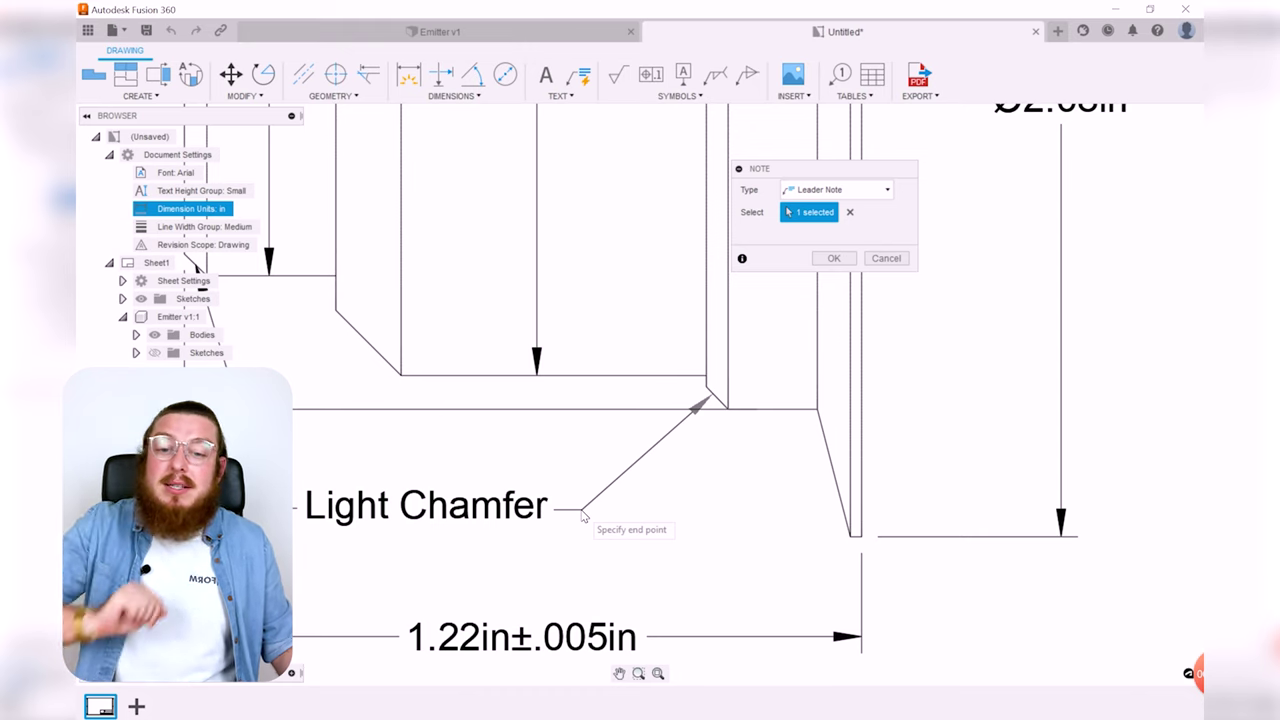
pyautogui.click(583, 513)
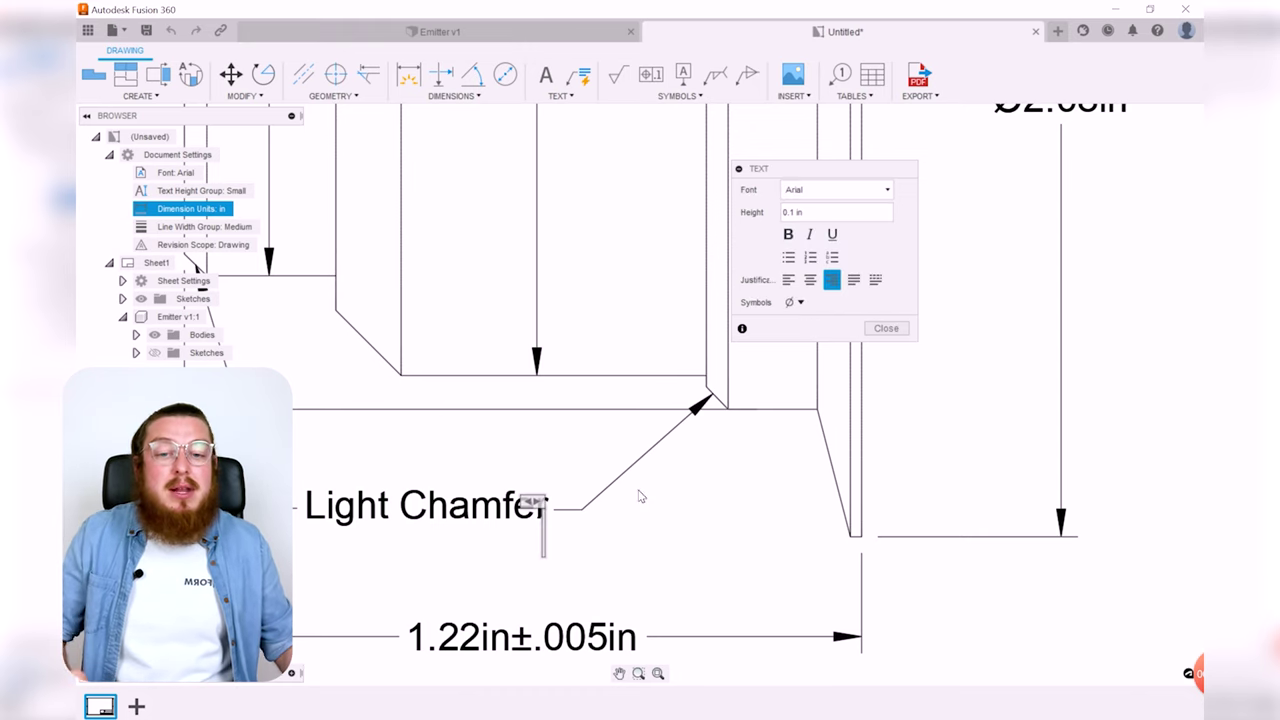
pyautogui.click(882, 328)
pyautogui.moveTo(535, 552); pyautogui.dragTo(634, 539, button='middle')
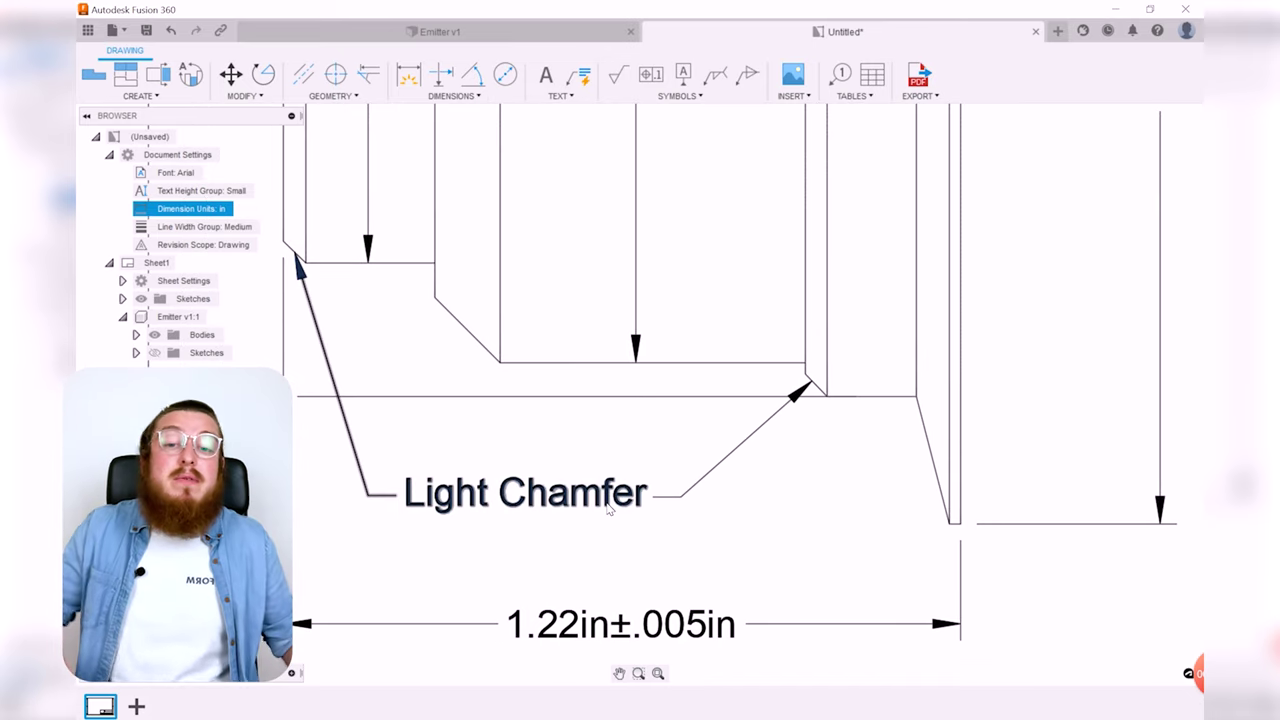
pyautogui.scroll(-3, 610, 495)
pyautogui.scroll(-6, 618, 484)
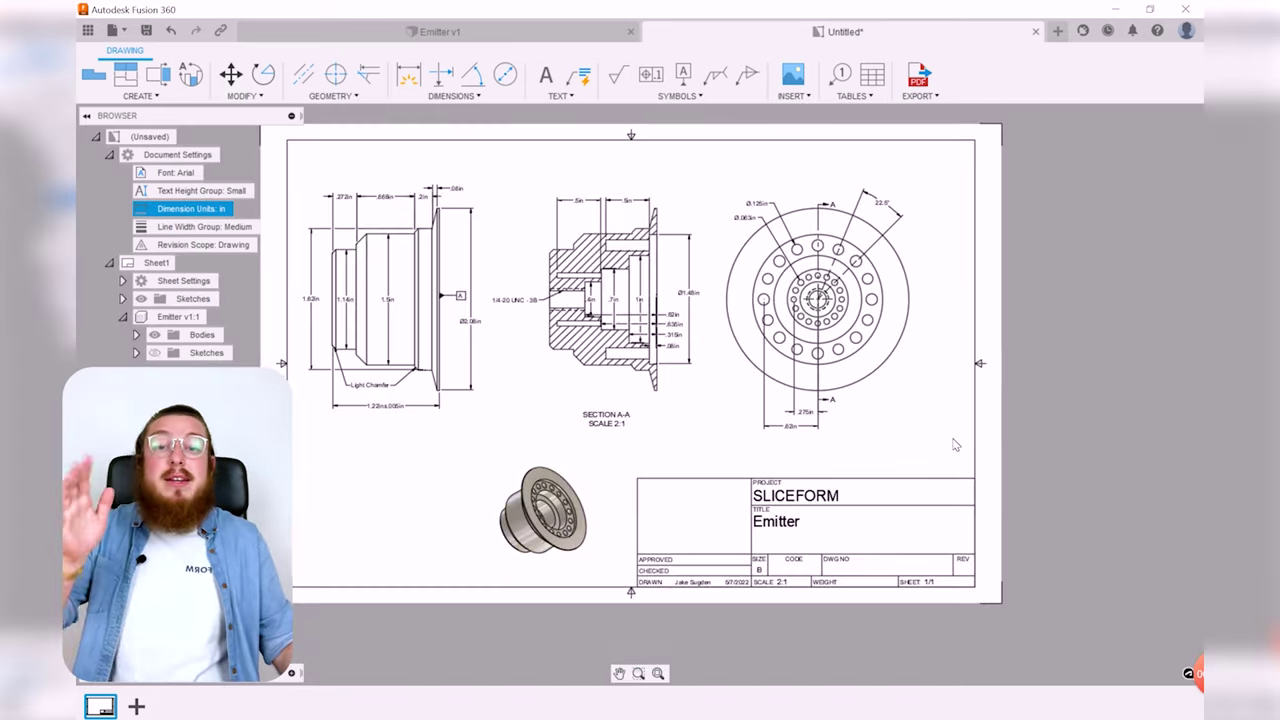
# - Review the title block fields (SLICEFORM, Emitter, size B, scale 2:1), then start a text note
pyautogui.moveTo(928, 449); pyautogui.dragTo(959, 420, button='middle')
pyautogui.scroll(3, 815, 455)
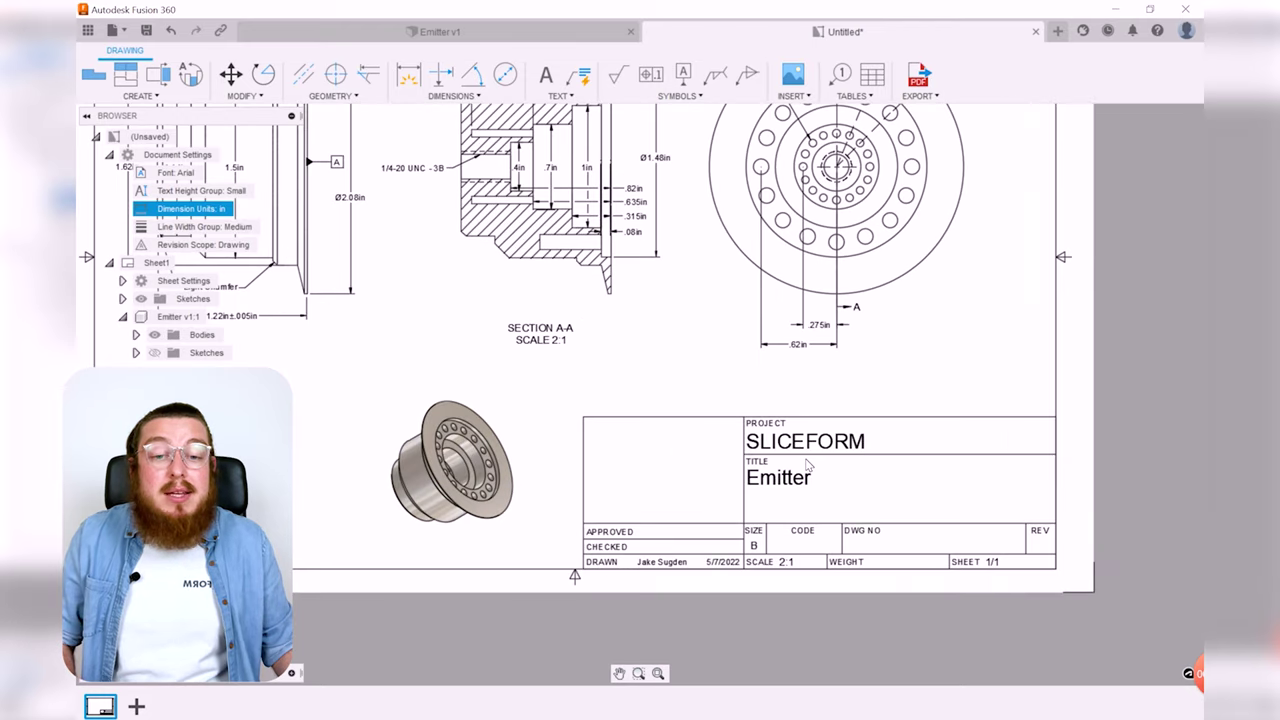
pyautogui.doubleClick(815, 455)
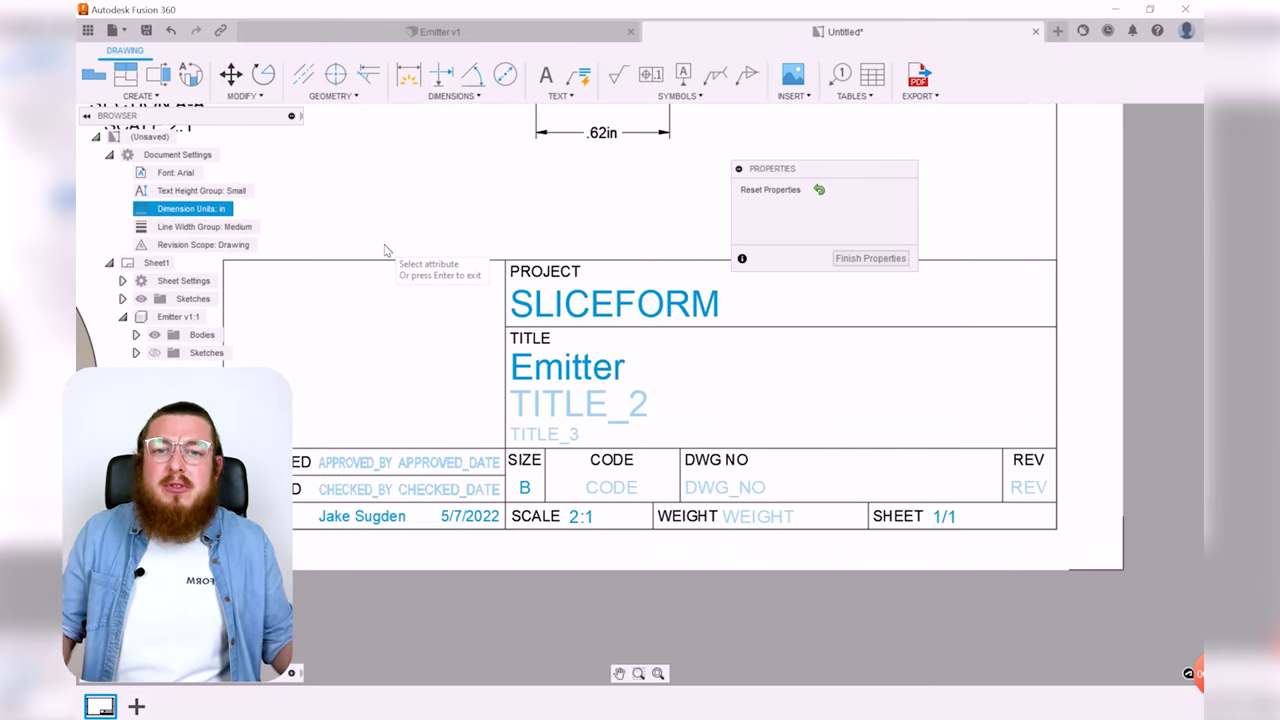
pyautogui.moveTo(517, 242); pyautogui.dragTo(575, 246, button='middle')
pyautogui.scroll(-2, 575, 246)
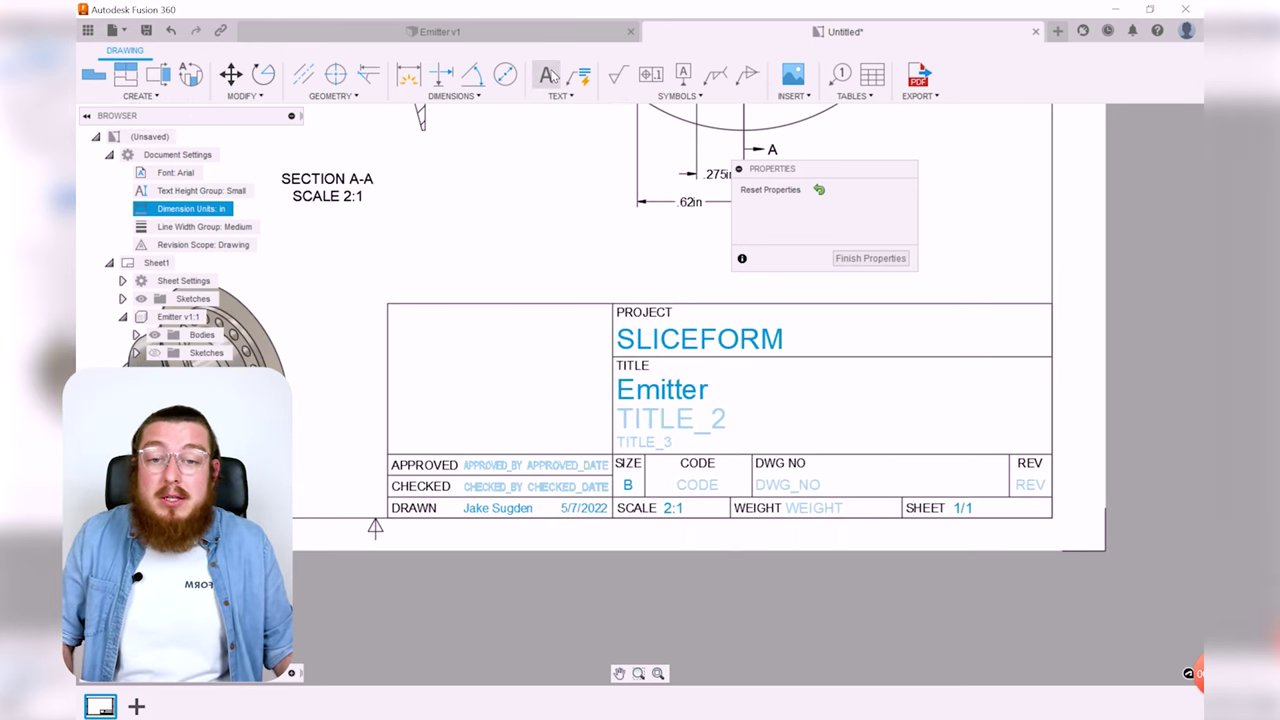
pyautogui.click(548, 76)
pyautogui.scroll(1, 508, 354)
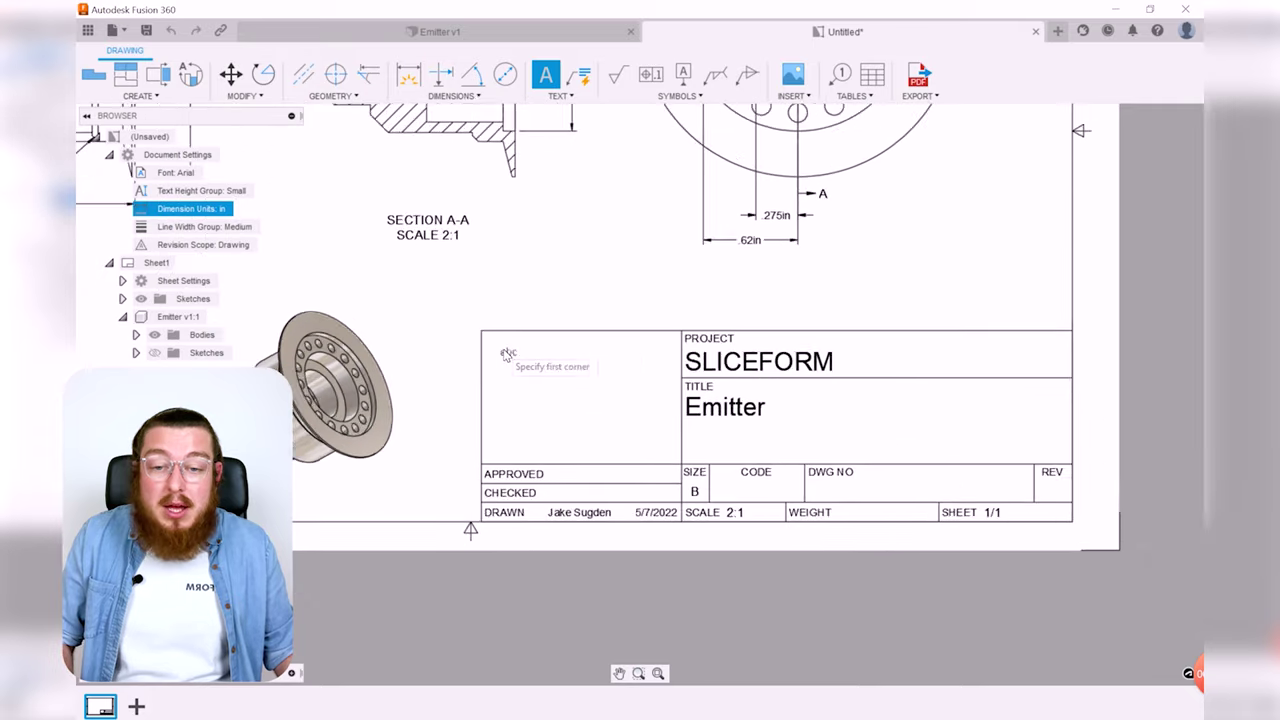
# - Paste the ±0.001" tolerance, 6061 Aluminum and Polished finish notes into a text box in the empty title block cell
pyautogui.scroll(1, 481, 333)
pyautogui.click(480, 331)
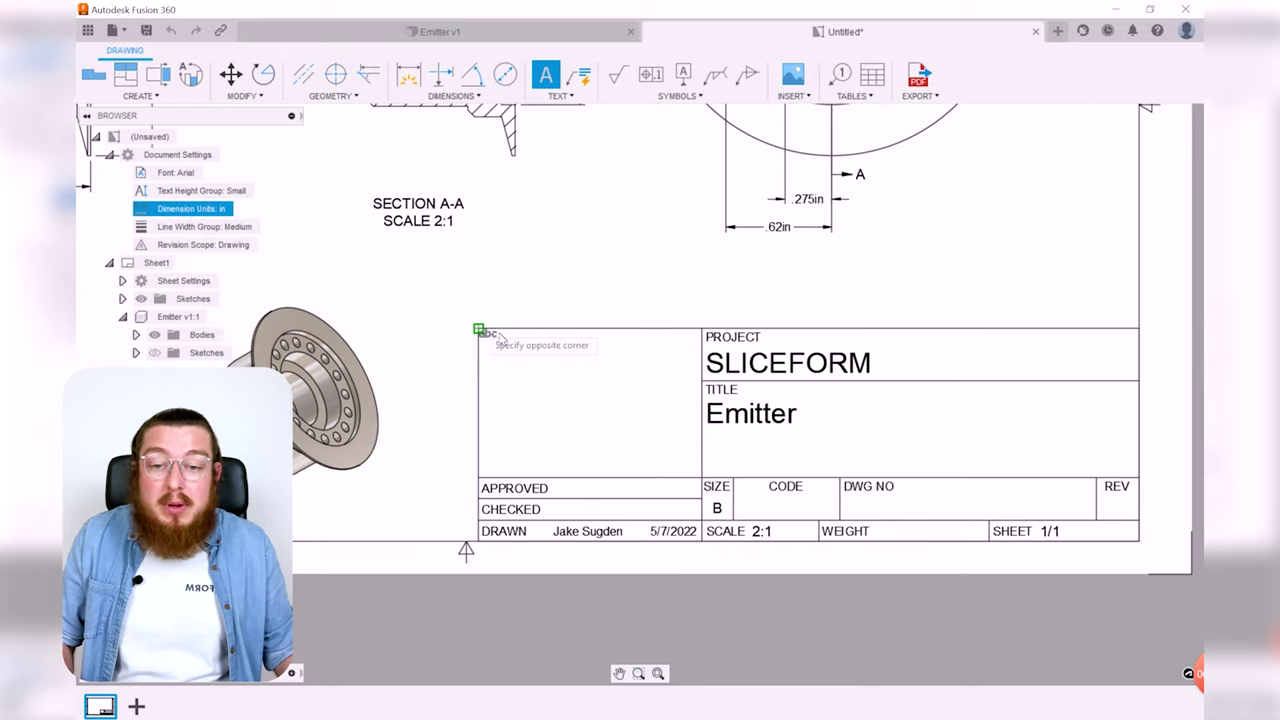
pyautogui.click(709, 480)
pyautogui.write('Tolerances: ±0.001" or unless stated otherwise.  Material: 6061 Aluminum  Finish : Polished')
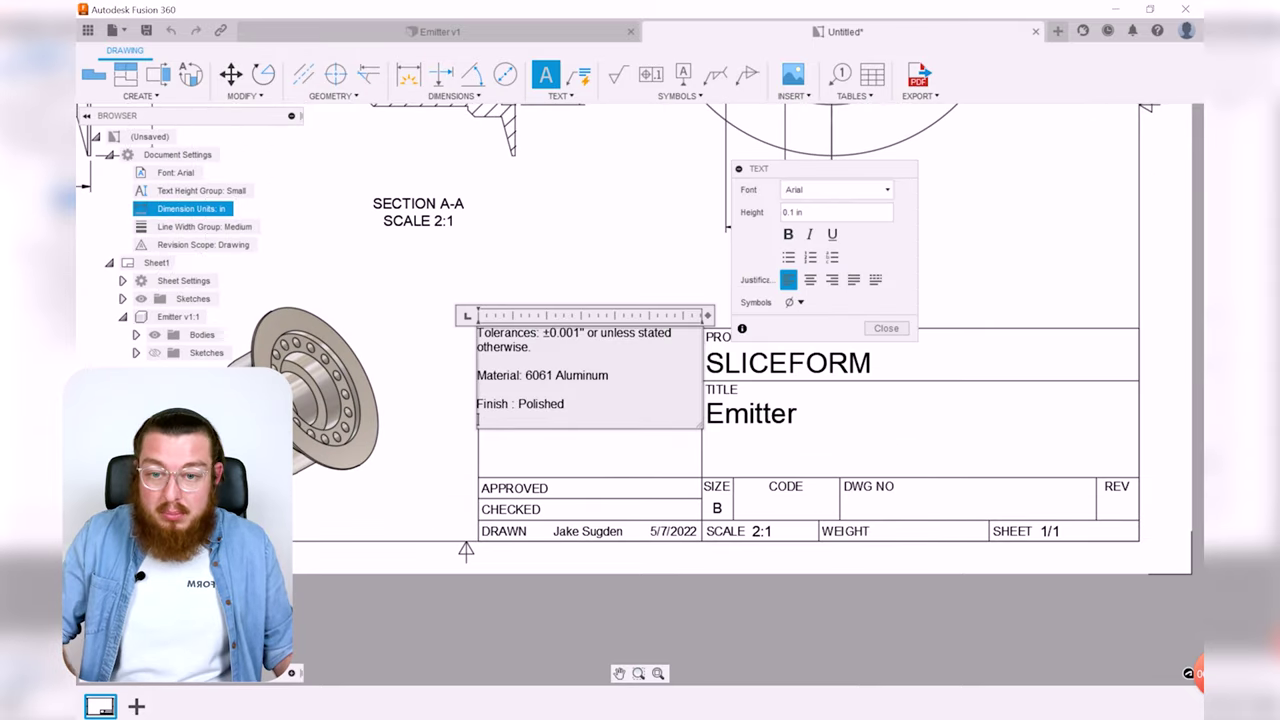
pyautogui.click(885, 329)
pyautogui.scroll(-1, 797, 369)
pyautogui.scroll(-2, 730, 355)
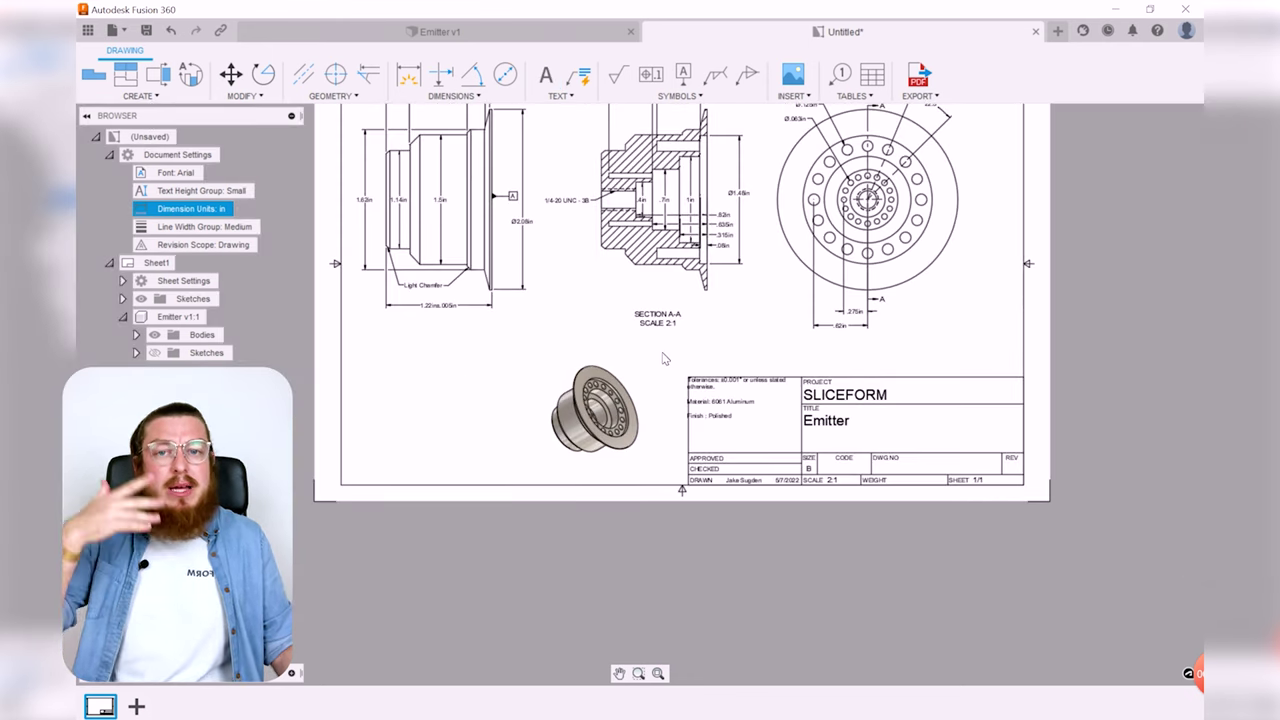
pyautogui.scroll(4, 620, 335)
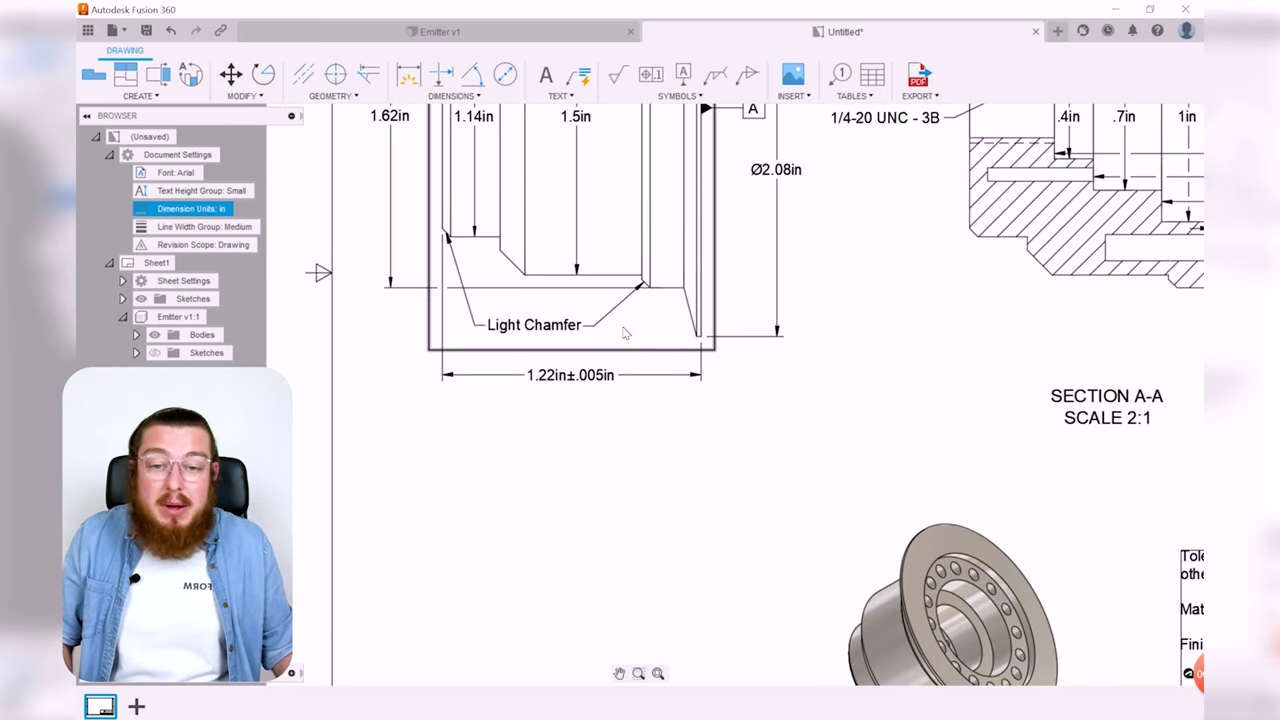
pyautogui.scroll(-3, 814, 343)
pyautogui.moveTo(823, 449)
pyautogui.mouseDown(button='middle')
pyautogui.moveTo(777, 403)
pyautogui.moveTo(527, 326)
pyautogui.mouseUp(button='middle')
pyautogui.scroll(2, 527, 326)
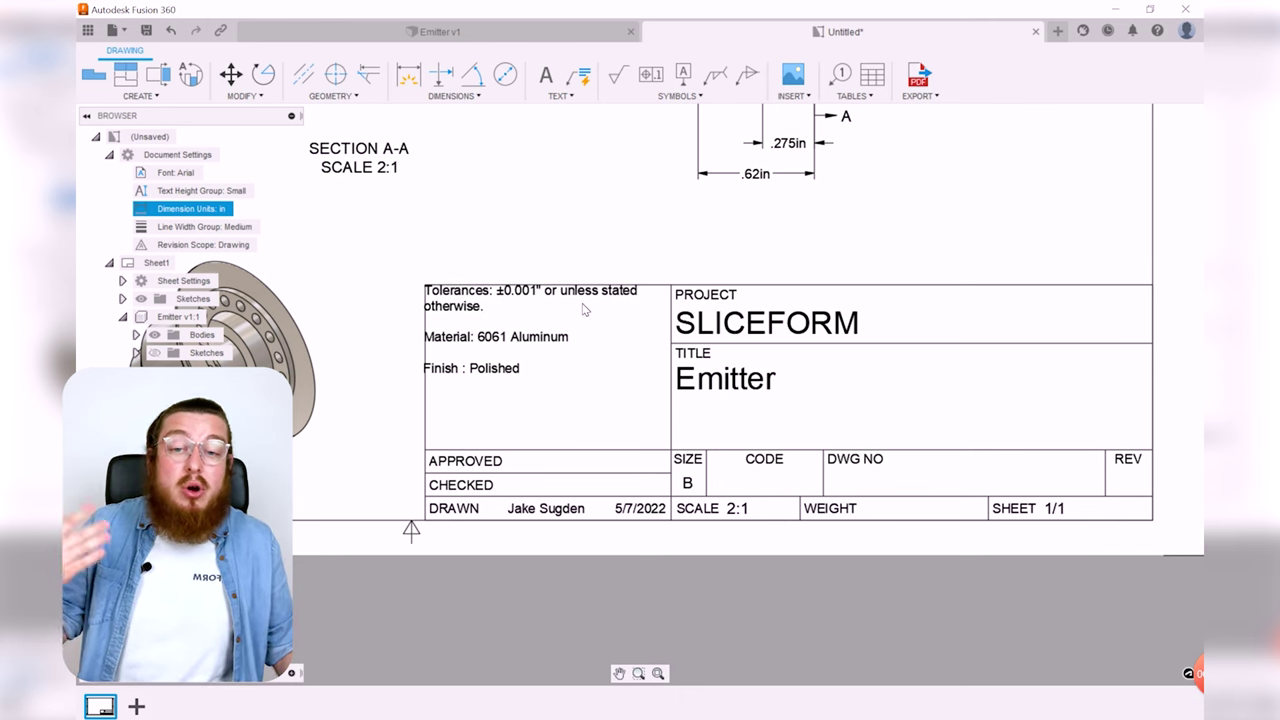
pyautogui.moveTo(489, 272); pyautogui.dragTo(744, 476, button='middle')
pyautogui.scroll(-3, 974, 360)
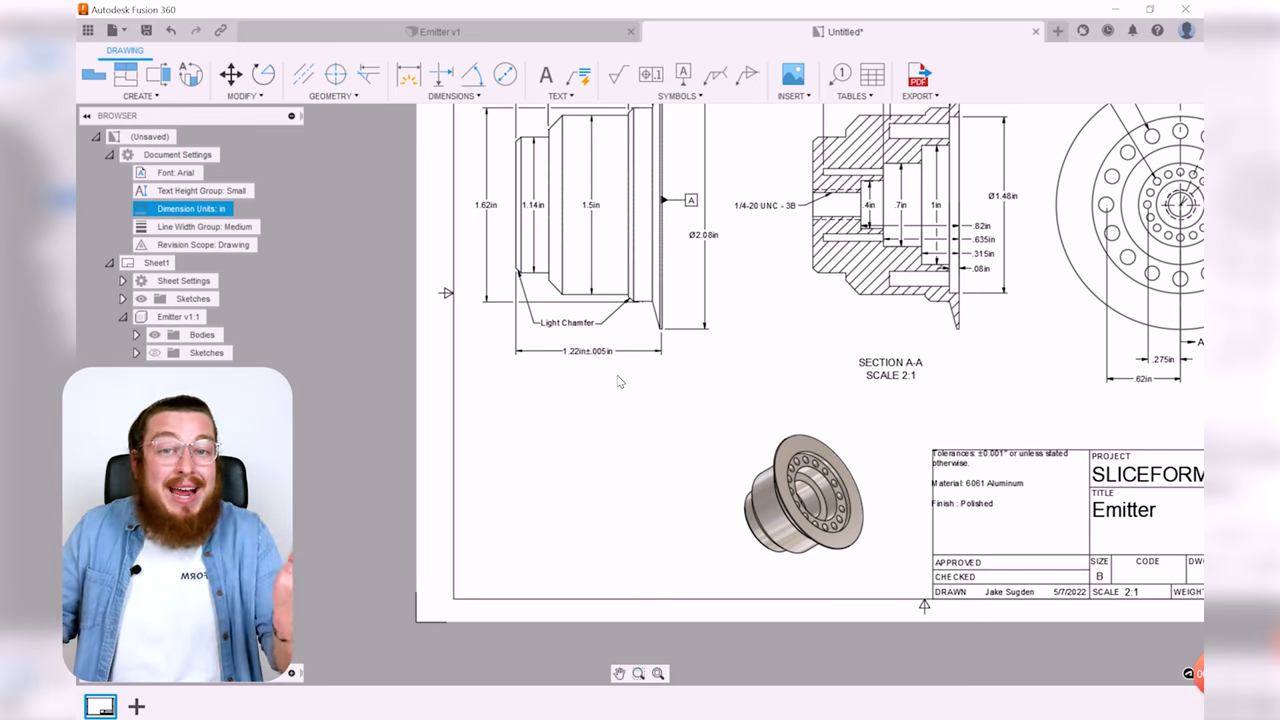
pyautogui.scroll(1, 467, 338)
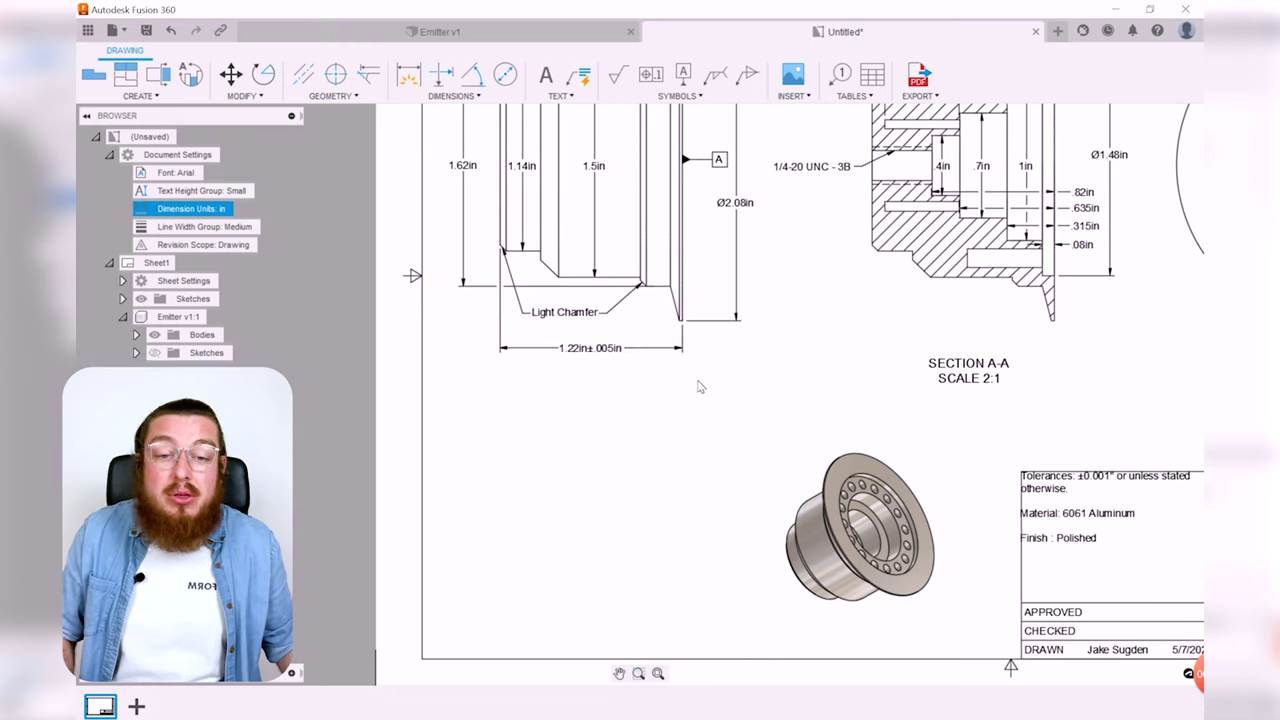
pyautogui.scroll(-2, 754, 397)
pyautogui.scroll(4, 598, 400)
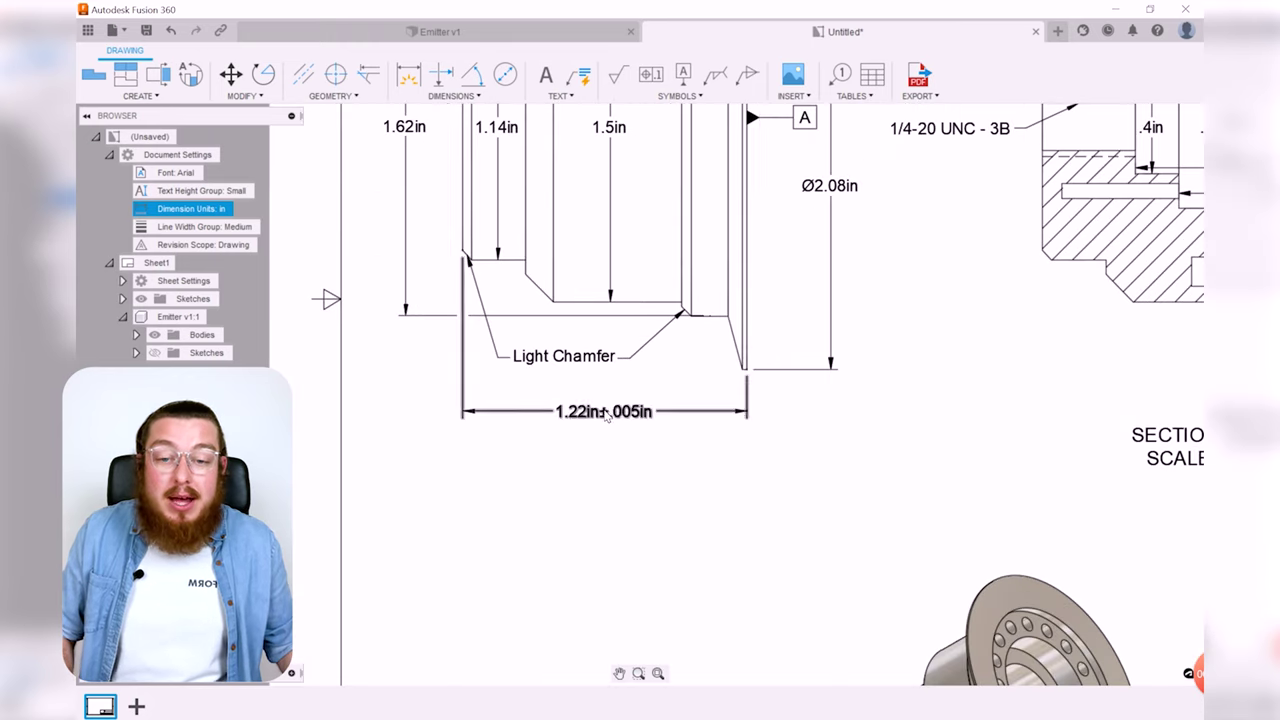
pyautogui.scroll(2, 603, 430)
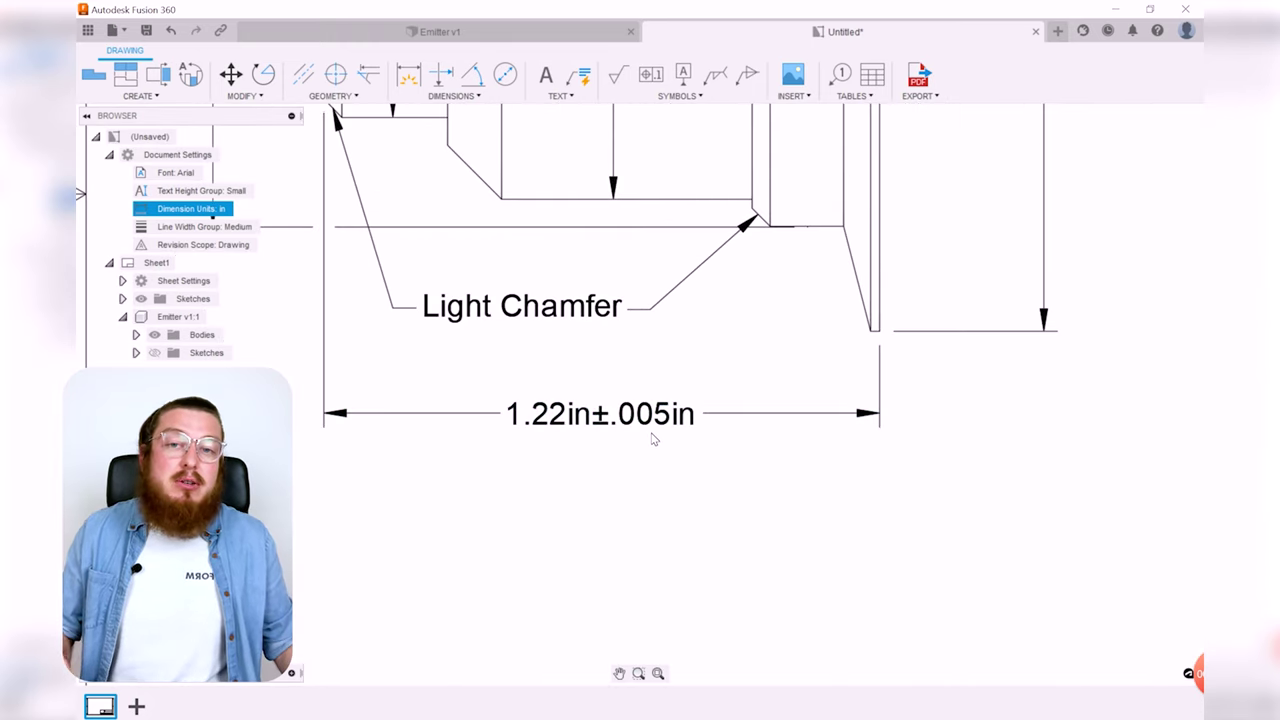
pyautogui.scroll(-1, 651, 433)
pyautogui.moveTo(651, 433); pyautogui.dragTo(658, 516, button='middle')
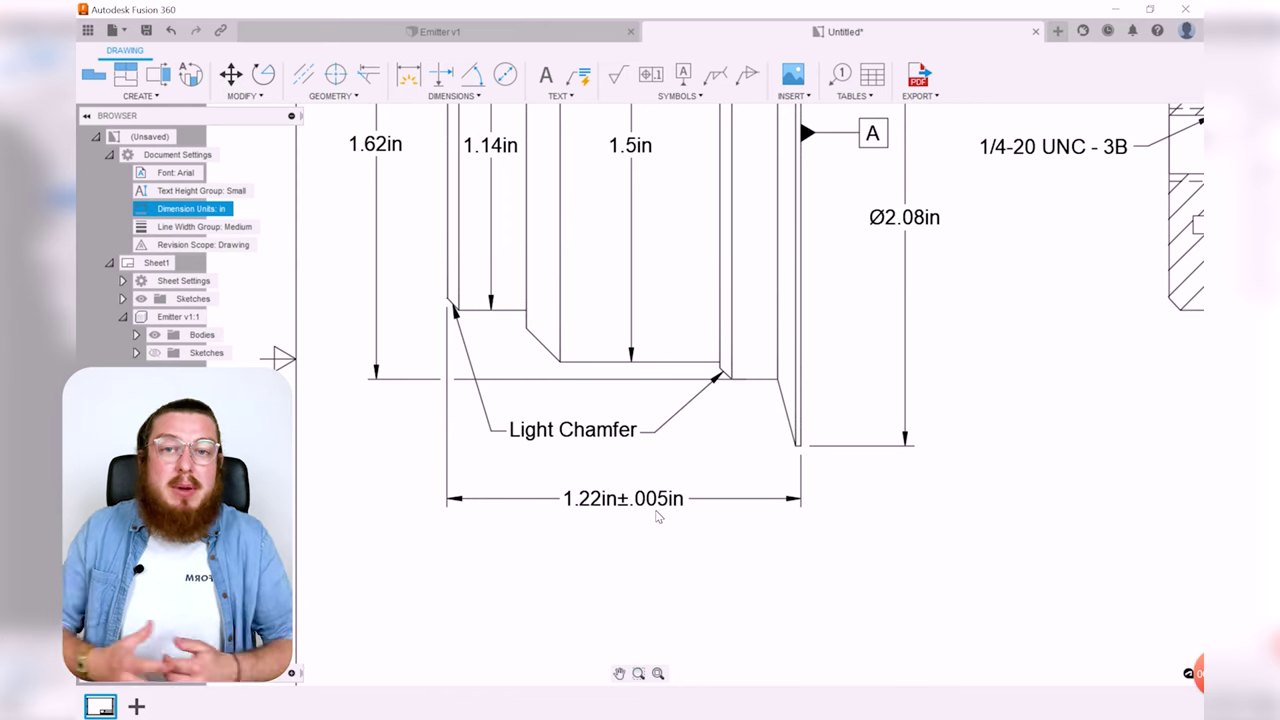
pyautogui.scroll(-2, 657, 517)
pyautogui.moveTo(977, 516)
pyautogui.mouseDown(button='middle')
pyautogui.moveTo(930, 465)
pyautogui.moveTo(800, 453)
pyautogui.mouseUp(button='middle')
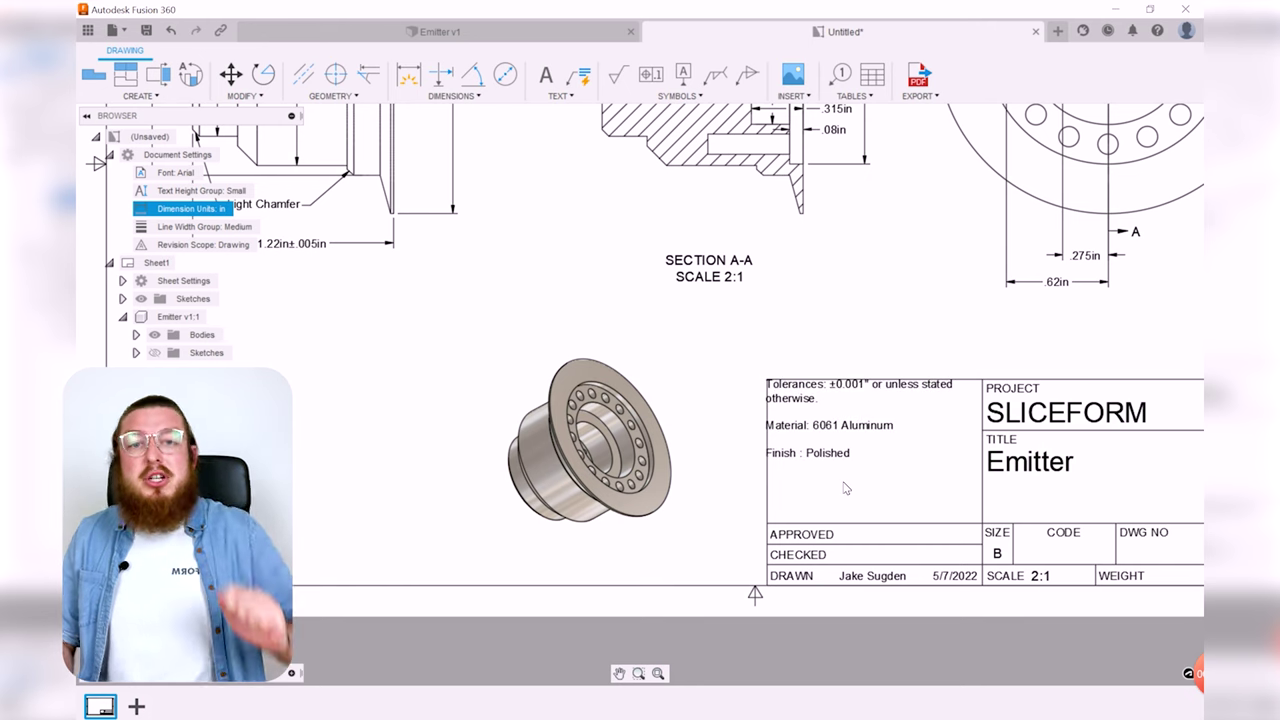
pyautogui.scroll(-5, 845, 488)
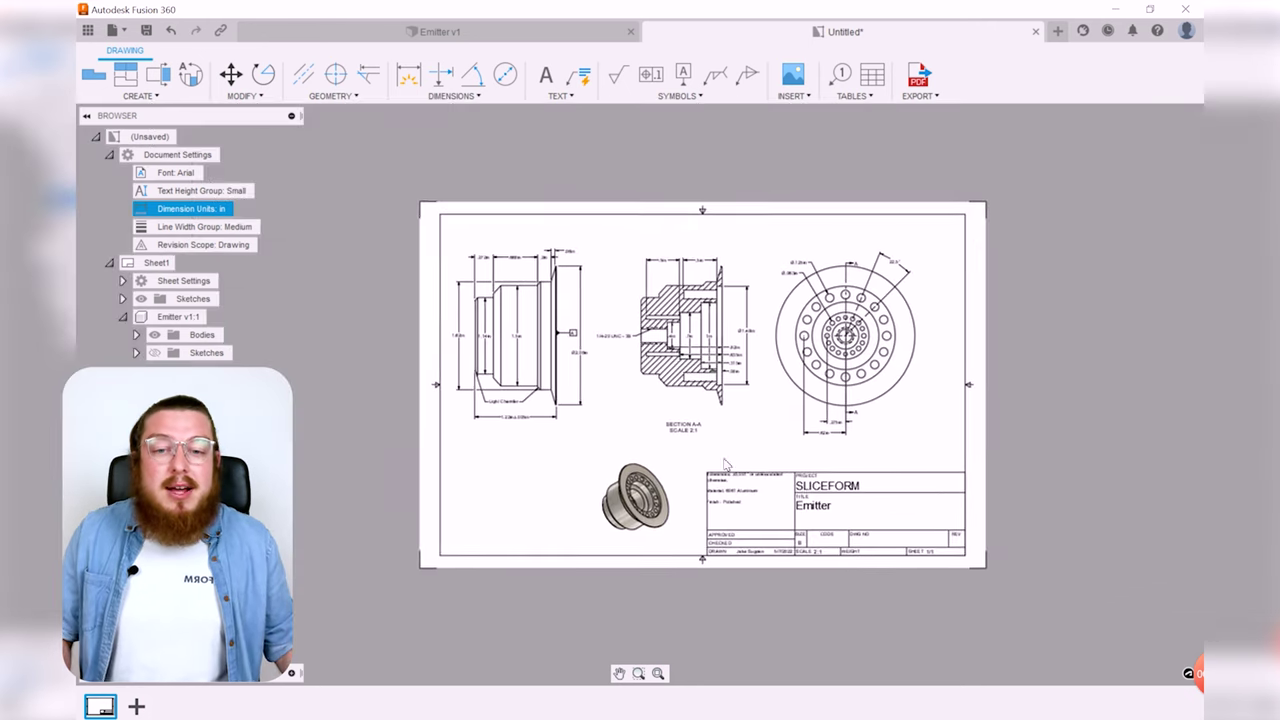
pyautogui.moveTo(846, 530); pyautogui.dragTo(746, 460, button='middle')
pyautogui.scroll(-3, 880, 446)
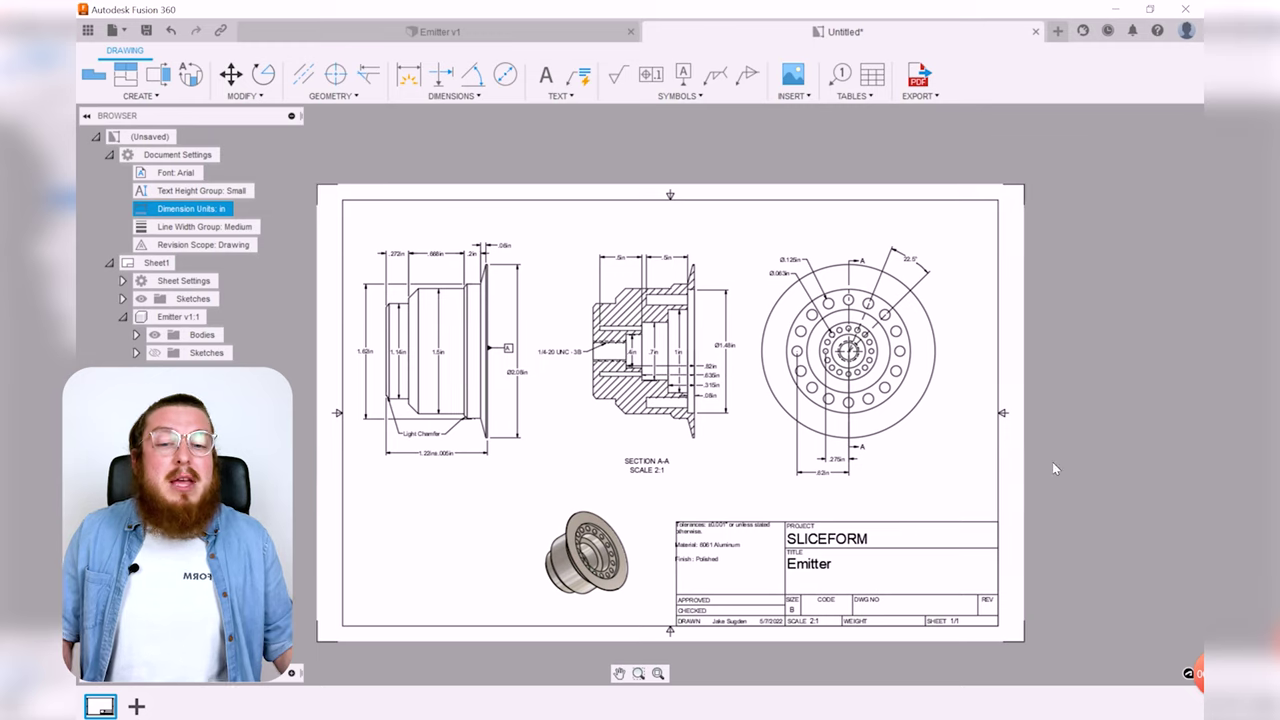